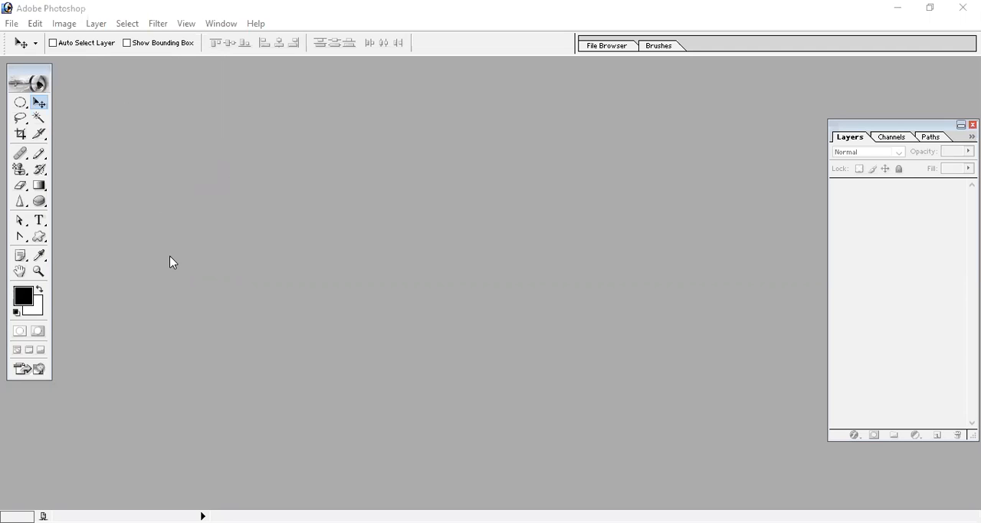
- Create a new A4 document at 300 pixels/inch in RGB Color with white contents, and move its window toward the workspace centre
click(11, 22)
click(69, 40)
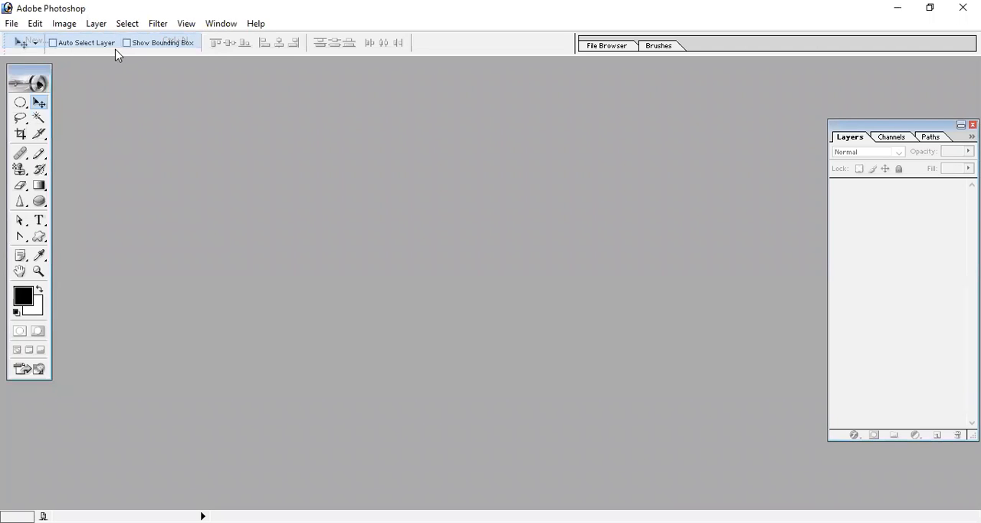
click(523, 188)
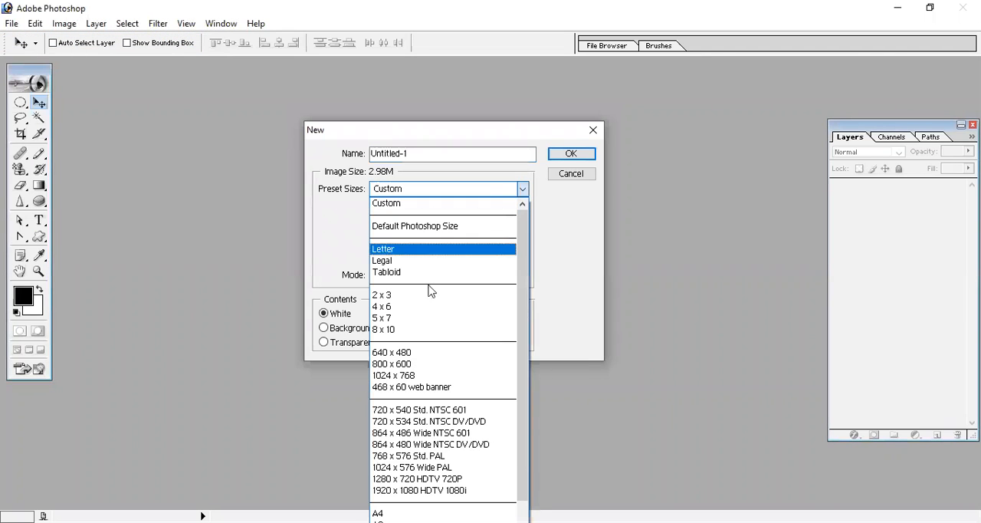
click(407, 513)
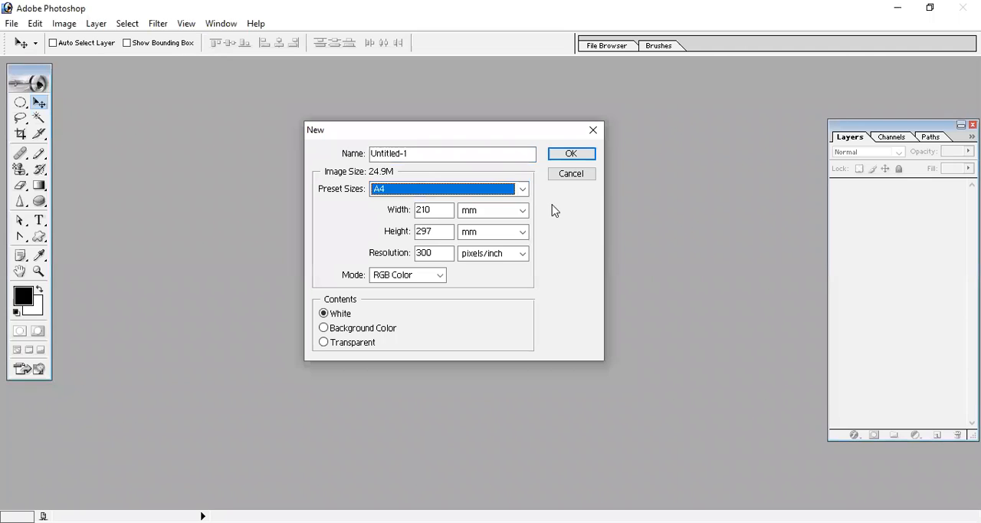
click(569, 153)
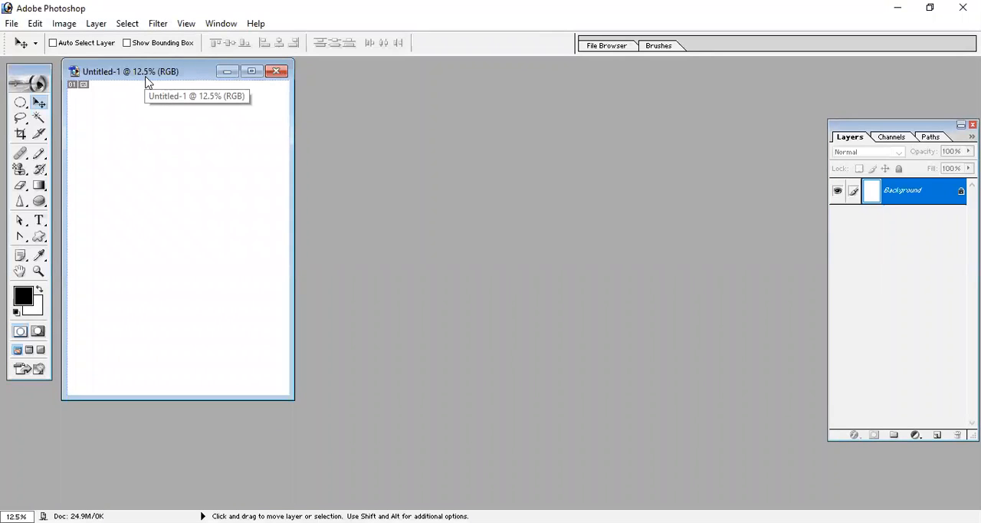
drag(170, 80, 259, 132)
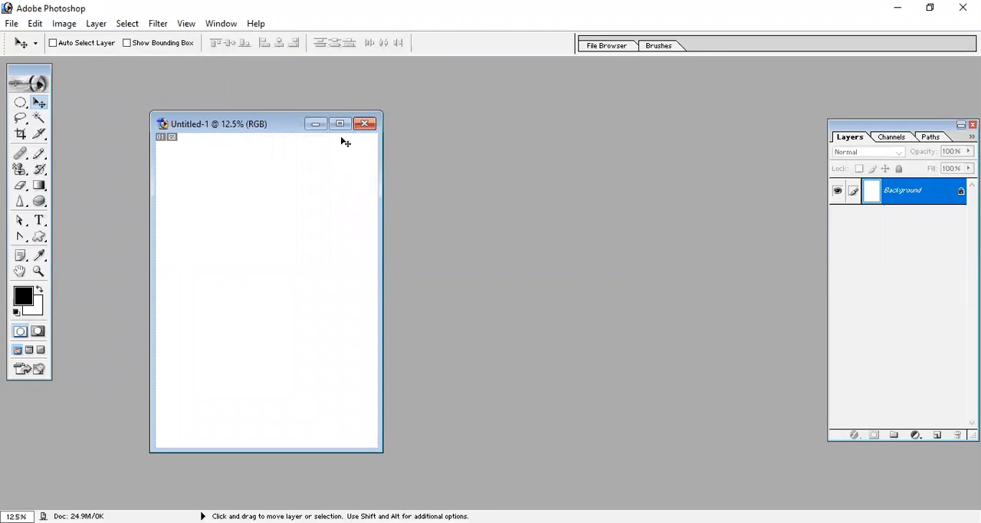
drag(270, 126, 296, 124)
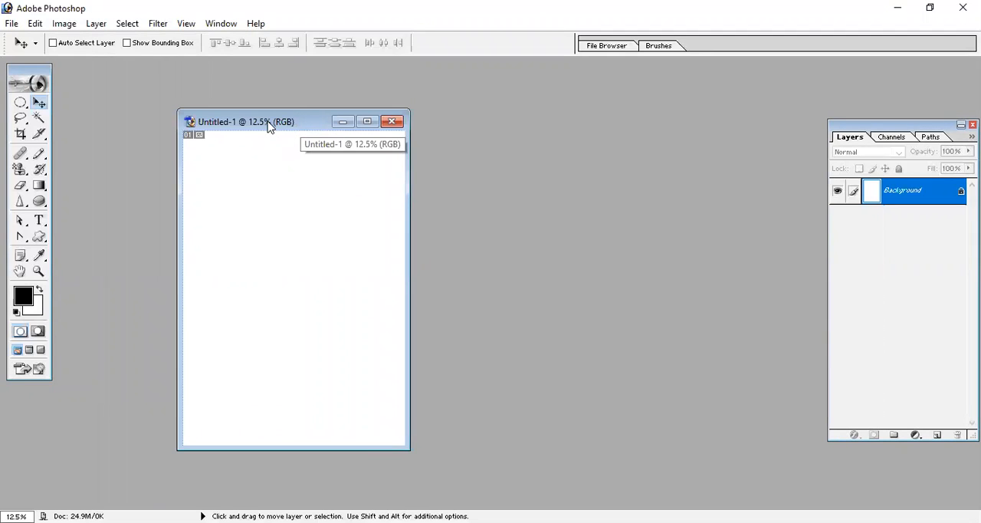
- Rotate the blank A4 canvas by 180° and by 90° clockwise into landscape orientation
click(64, 24)
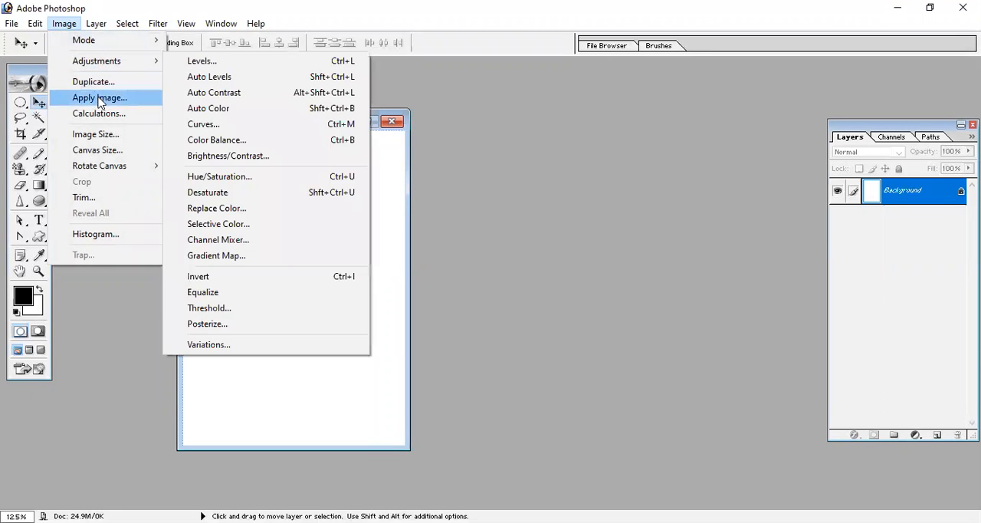
mouse_move(102, 169)
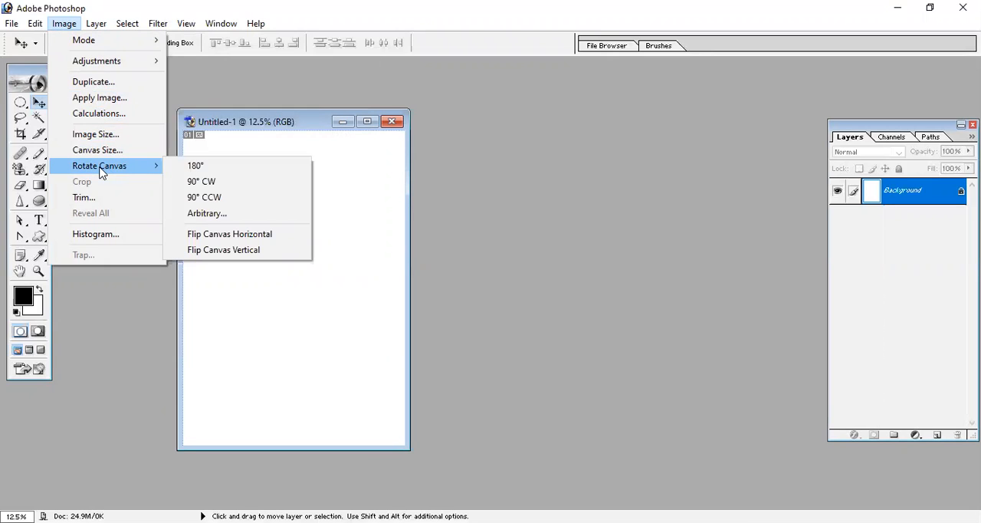
click(220, 170)
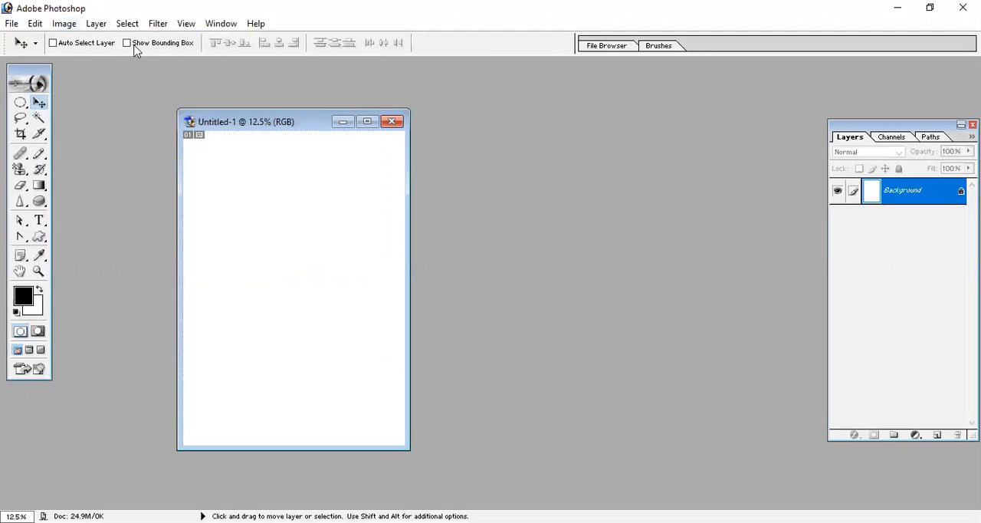
click(64, 24)
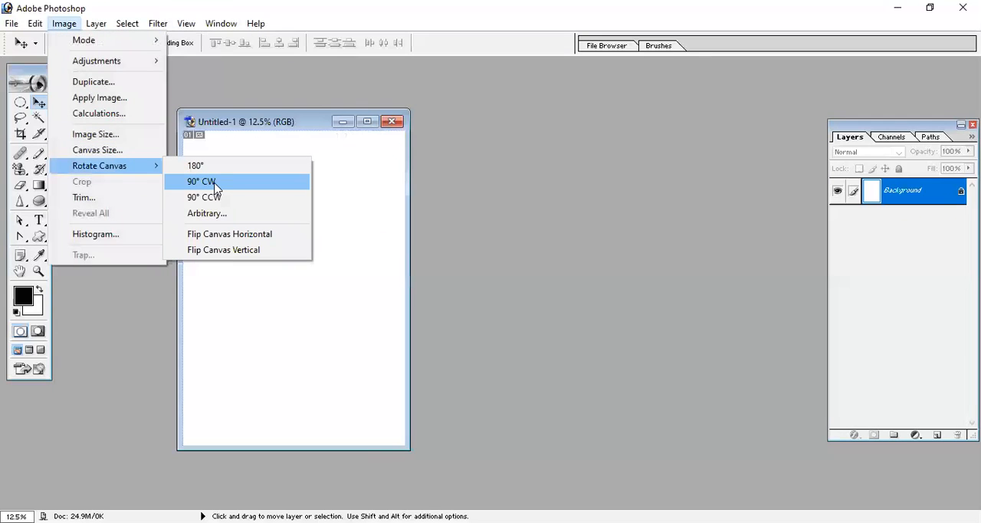
click(217, 189)
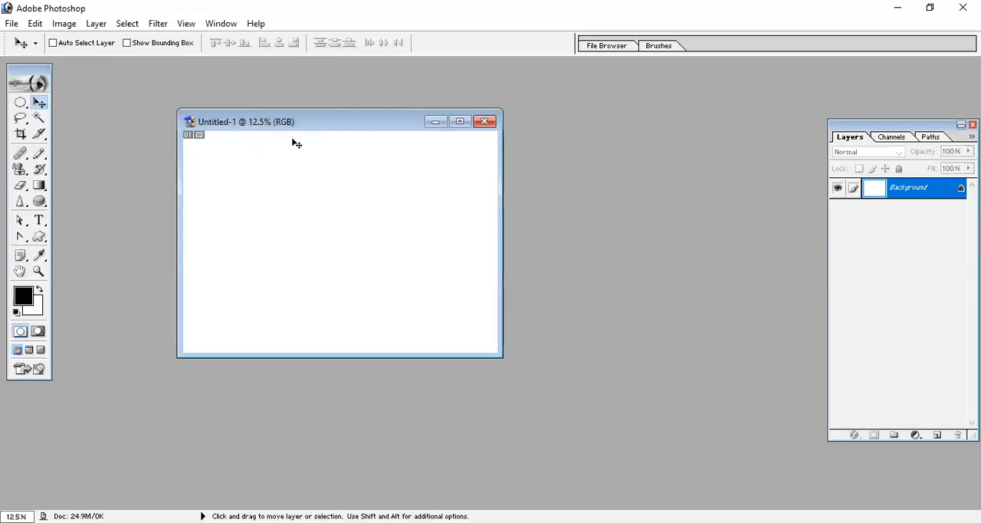
- Open the photo 1.jpg from the Images folder on drive F: and reposition its window
click(11, 23)
click(51, 55)
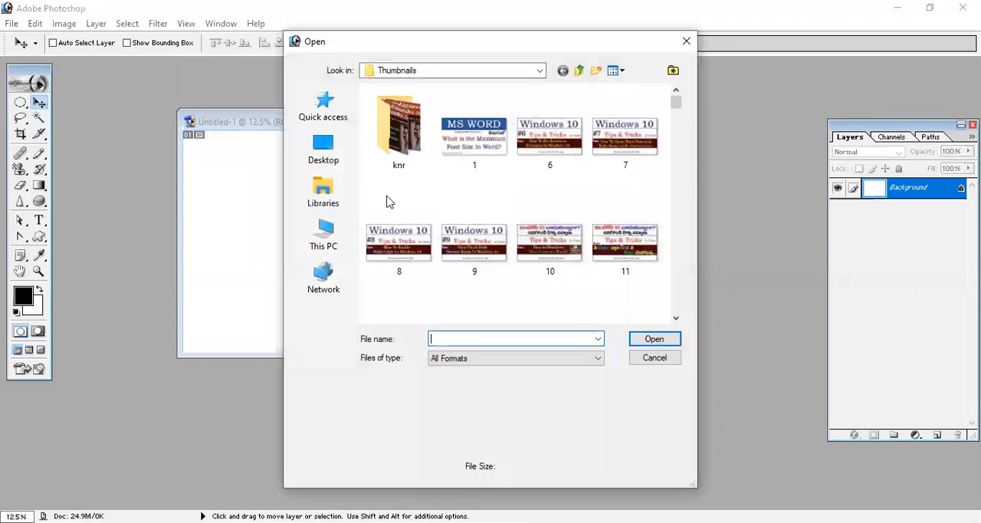
click(323, 234)
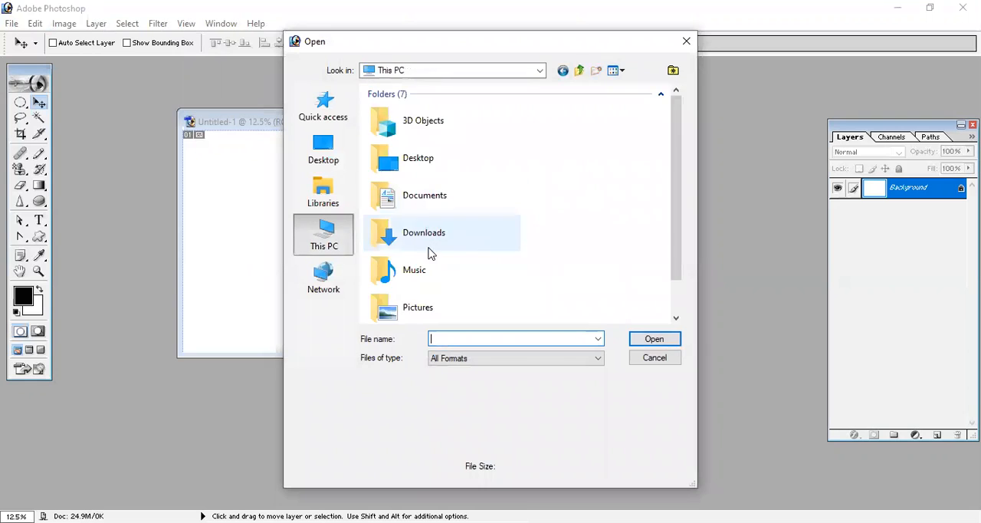
scroll(422, 261, down, 5)
double_click(452, 269)
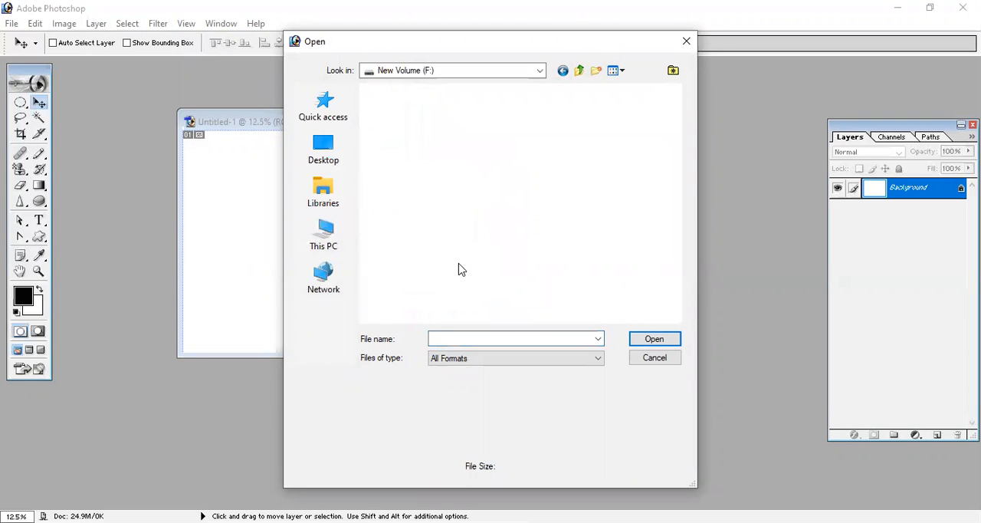
double_click(397, 151)
double_click(387, 178)
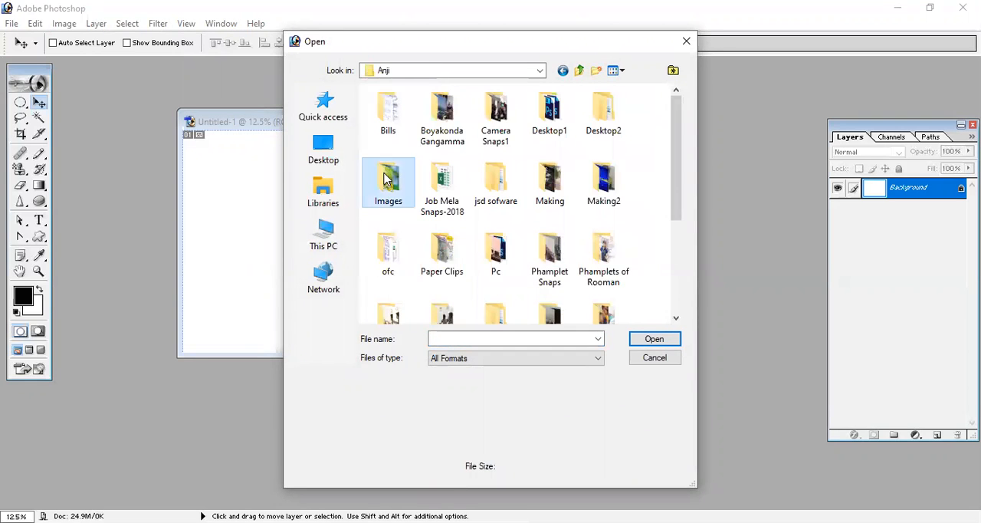
double_click(391, 126)
click(387, 136)
double_click(387, 136)
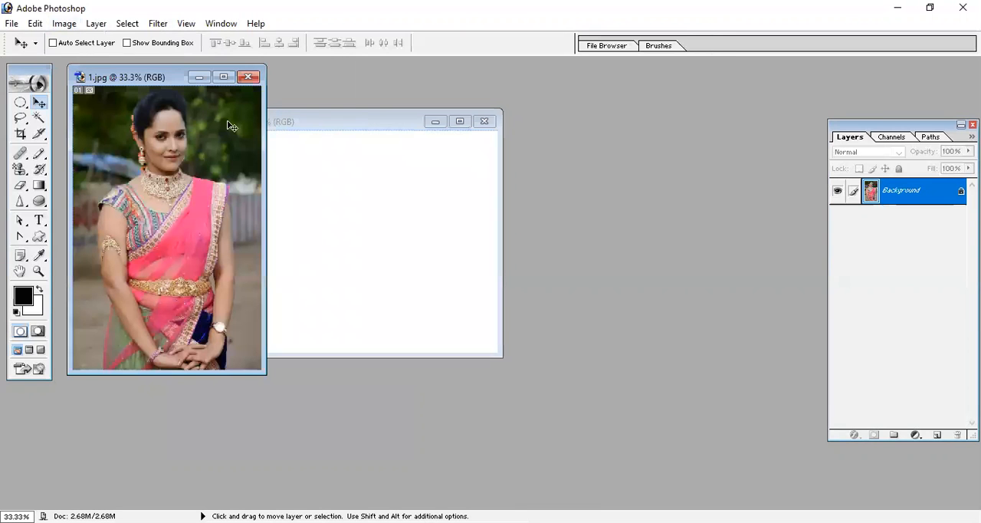
drag(123, 82, 155, 91)
- Rotate the photo 1.jpg canvas 90° clockwise and return it upright with a 90° counterclockwise rotation
click(64, 23)
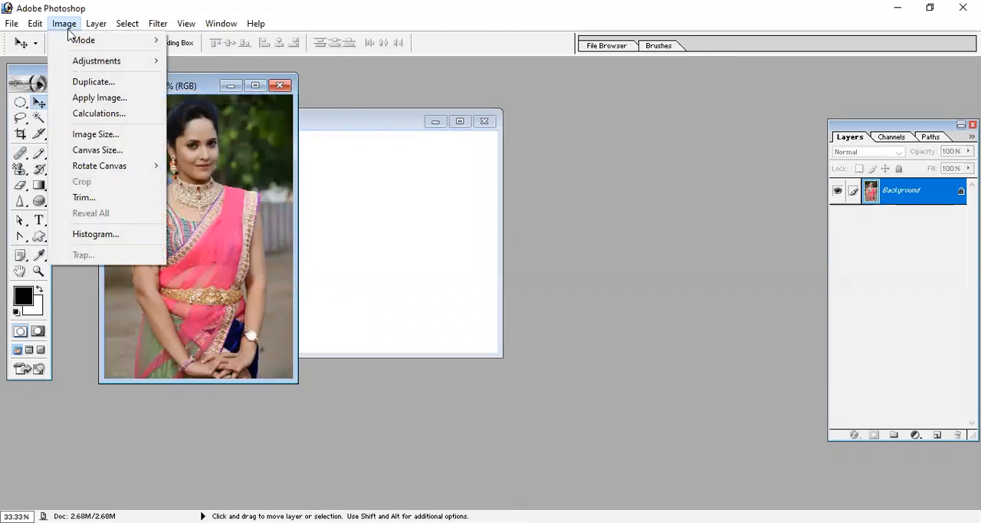
mouse_move(122, 172)
click(227, 182)
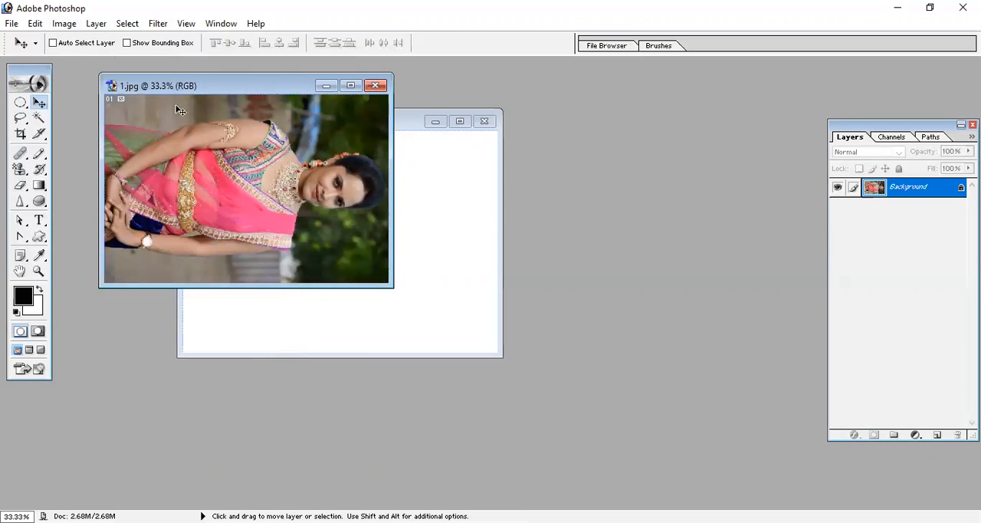
click(61, 24)
mouse_move(153, 165)
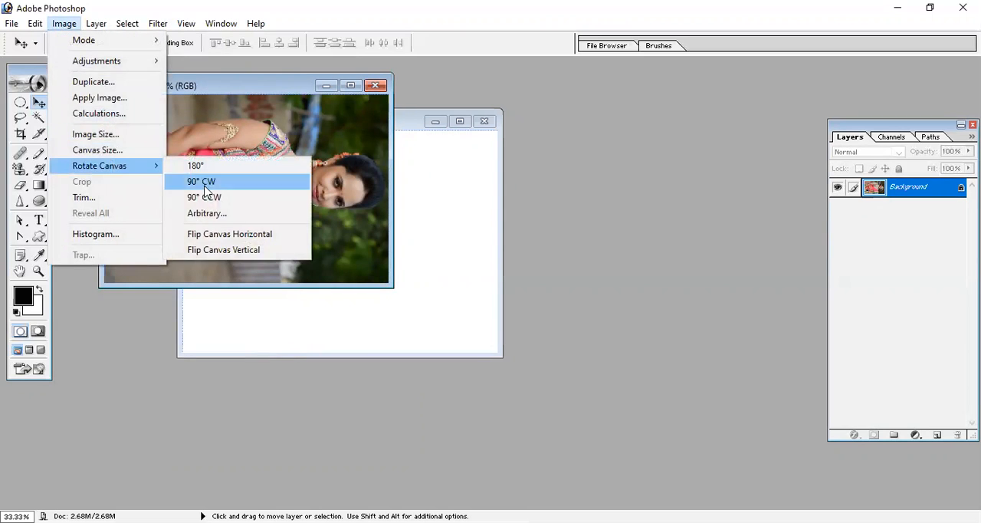
click(224, 201)
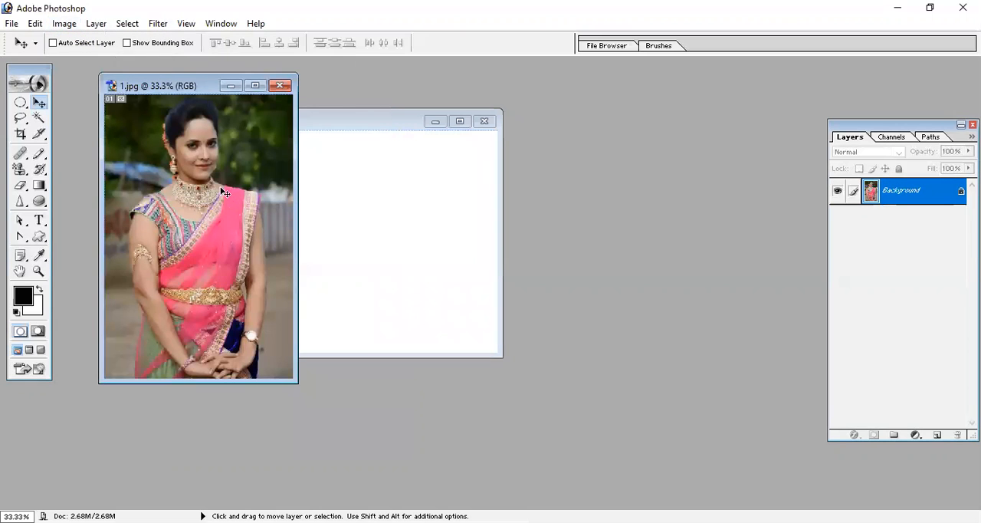
- Rotate the photo's canvas 90° clockwise three times in a row
click(36, 24)
mouse_move(64, 24)
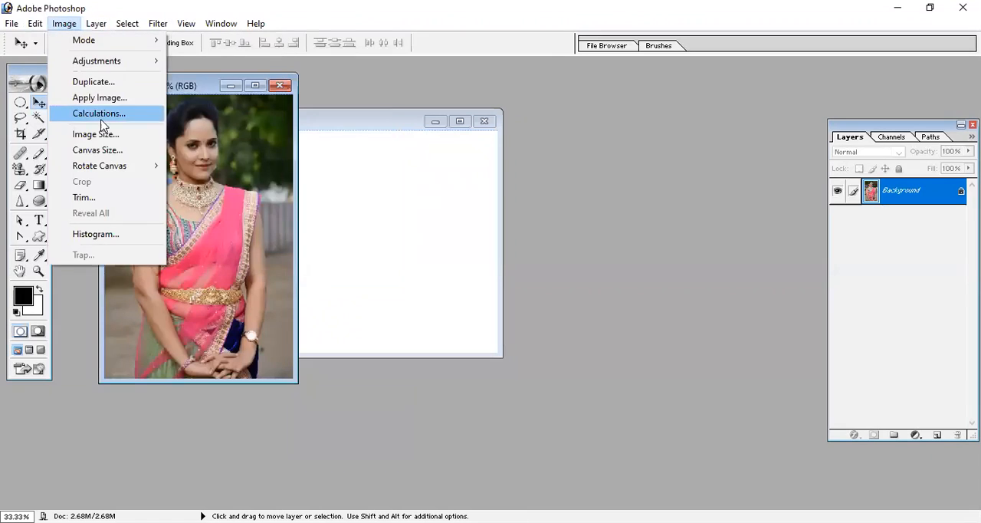
mouse_move(136, 165)
click(200, 181)
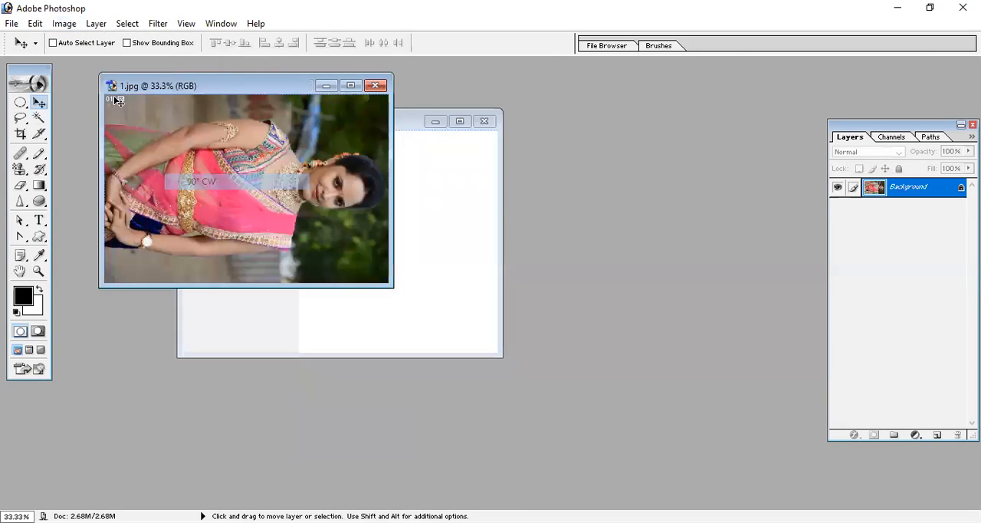
click(65, 24)
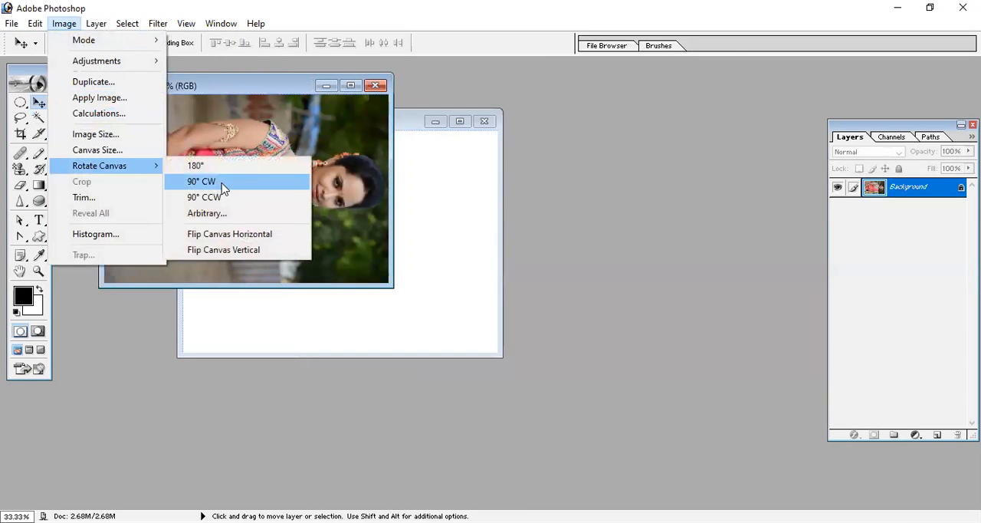
click(222, 187)
click(65, 24)
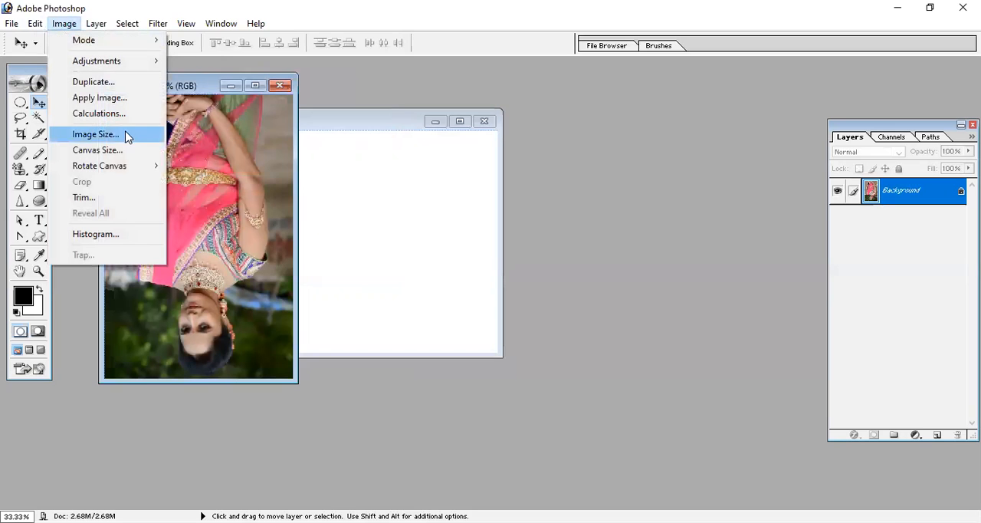
mouse_move(131, 167)
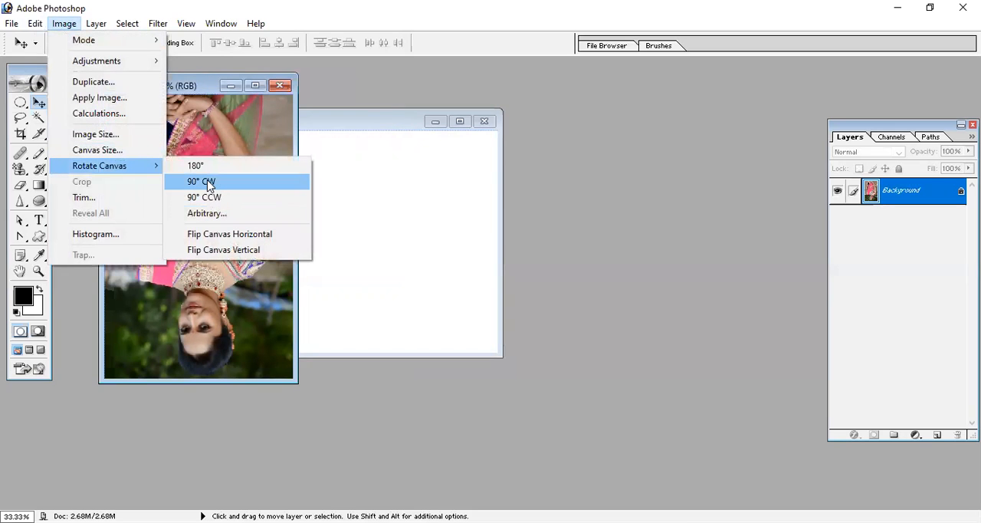
click(208, 184)
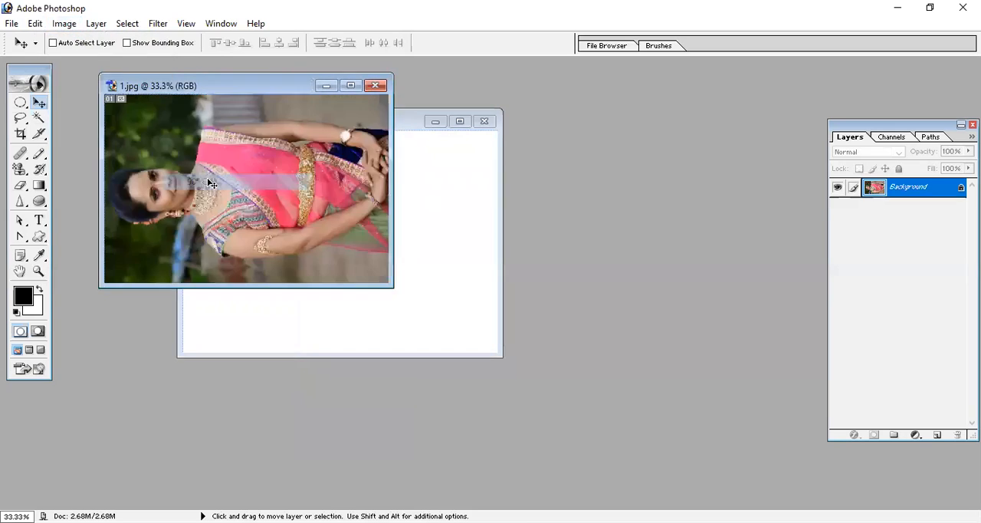
- Rotate the photo's canvas 90° counterclockwise once and 90° clockwise once
click(64, 24)
mouse_move(133, 166)
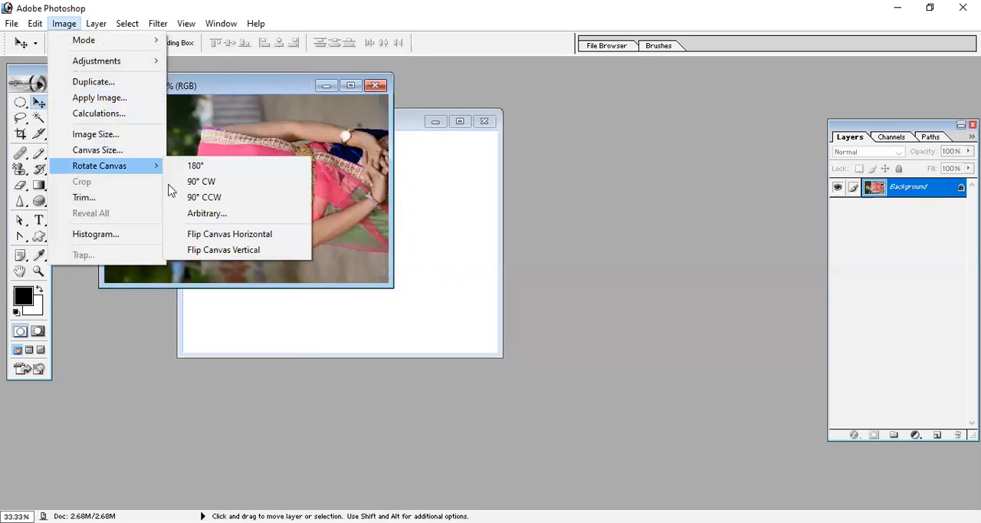
click(216, 201)
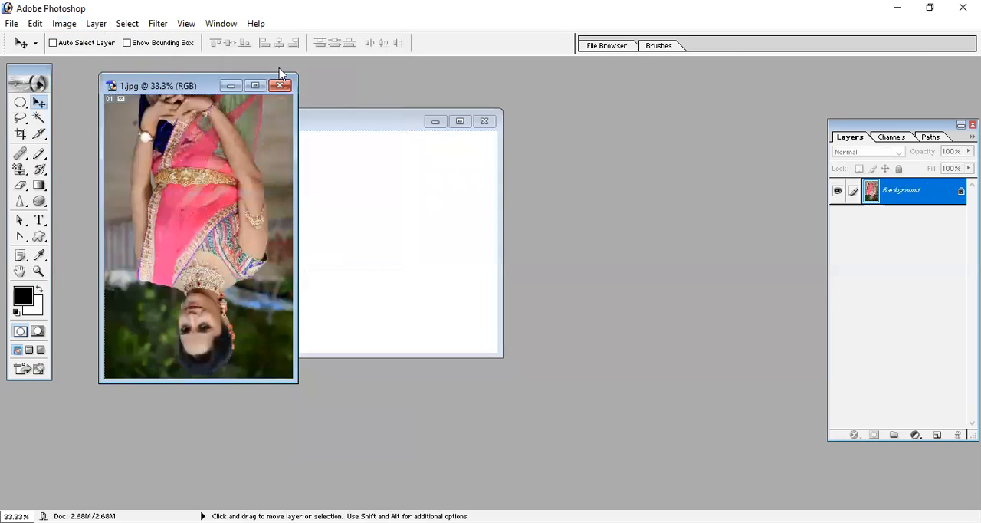
click(64, 23)
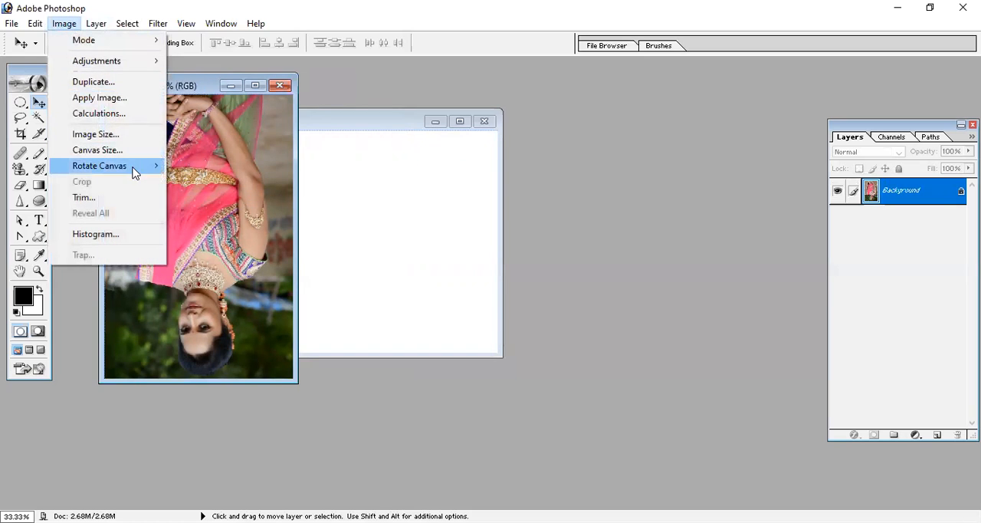
mouse_move(134, 172)
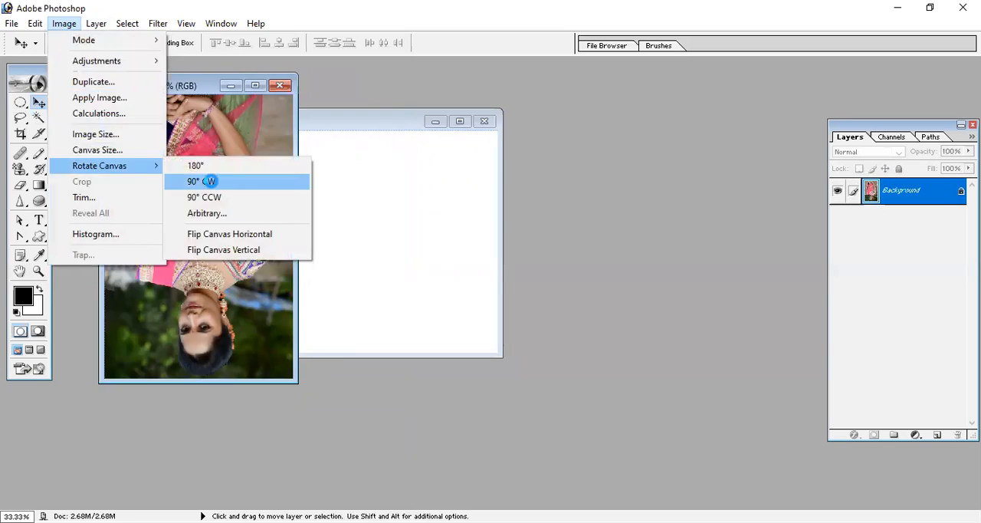
click(213, 184)
- Rotate the photo's canvas 90° clockwise so the photo stands upright
click(64, 24)
mouse_move(138, 167)
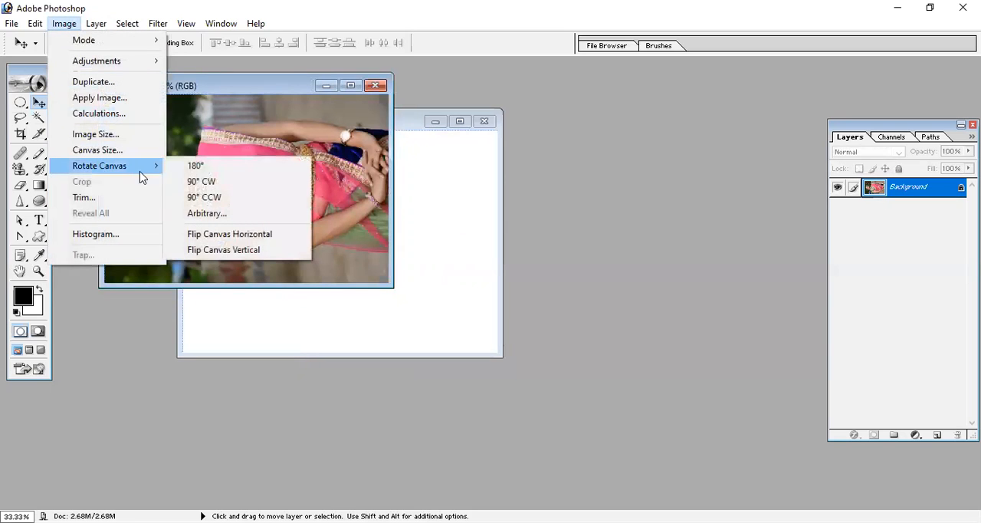
click(219, 178)
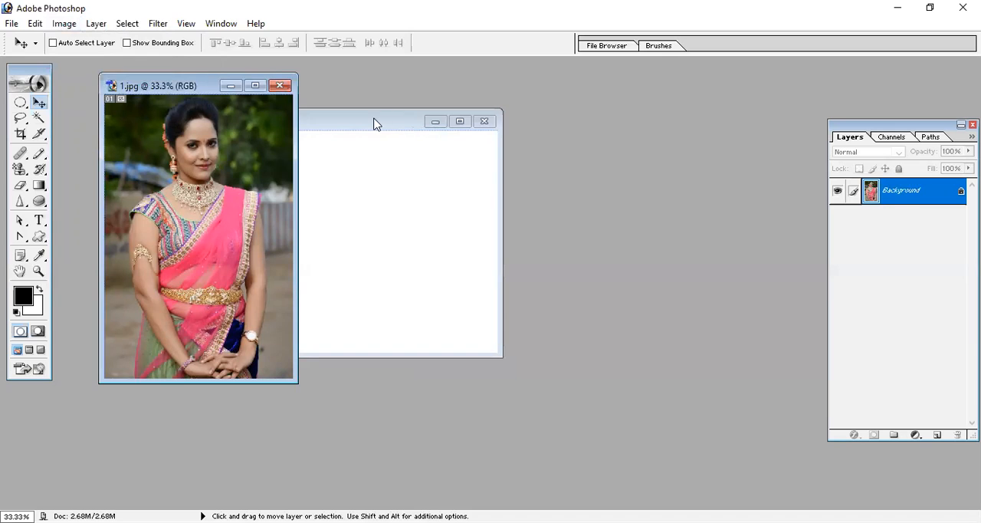
click(65, 24)
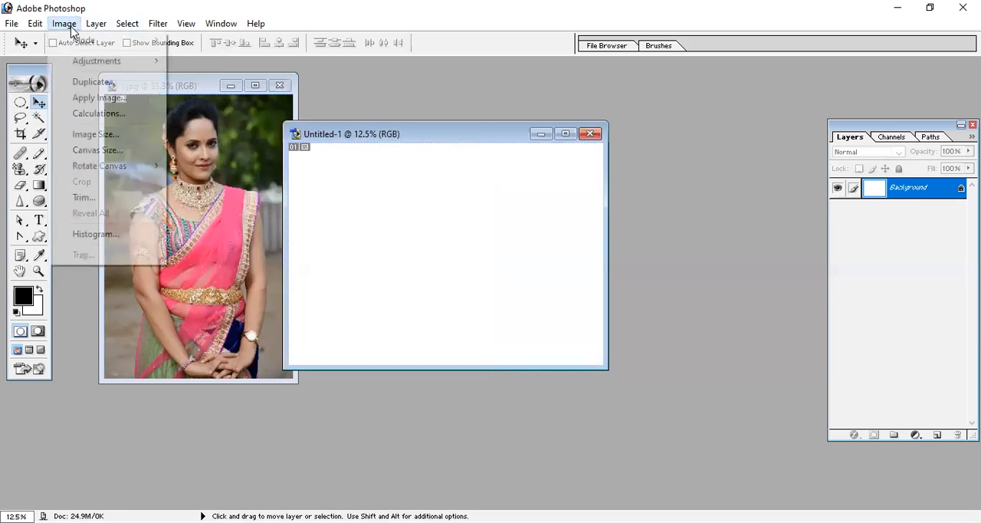
mouse_move(81, 43)
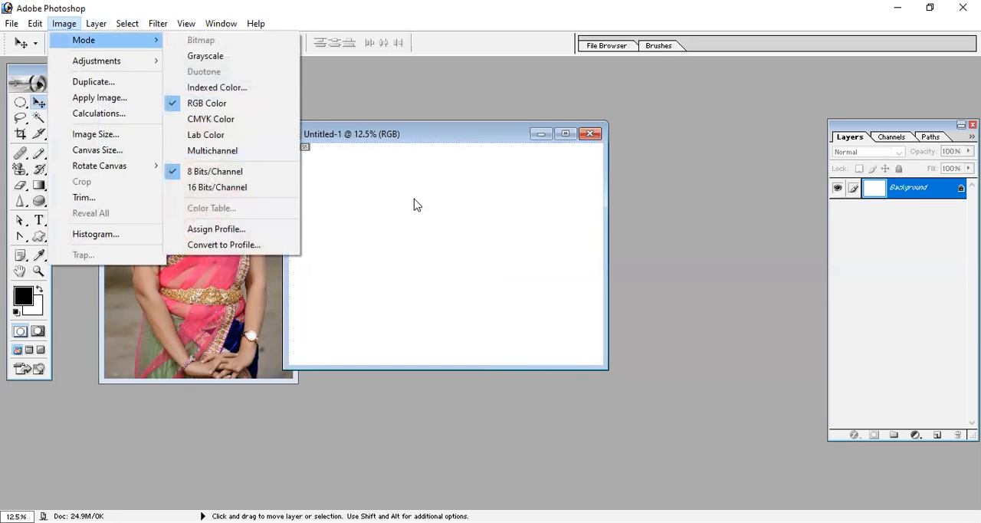
click(414, 159)
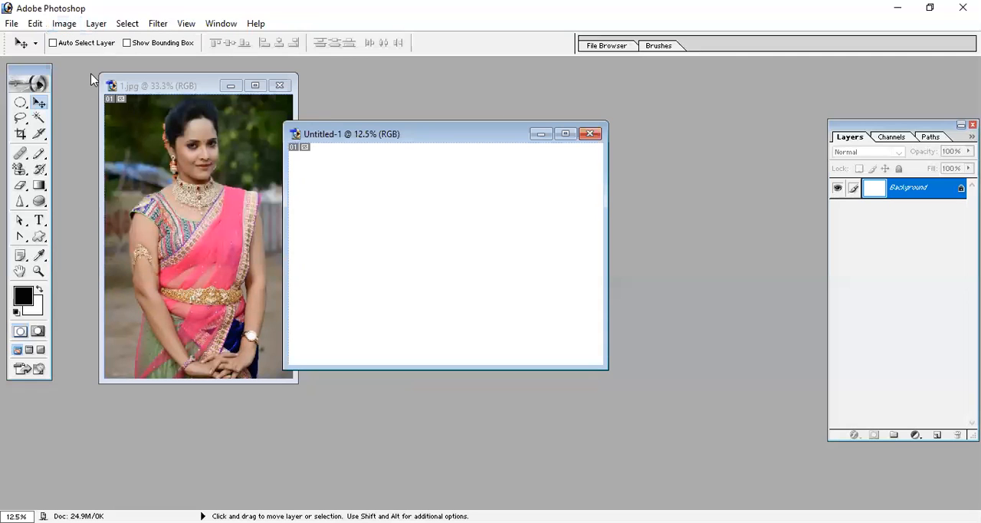
- Move the blank Untitled-1 window clear of the photo and make 1.jpg the active document
click(64, 24)
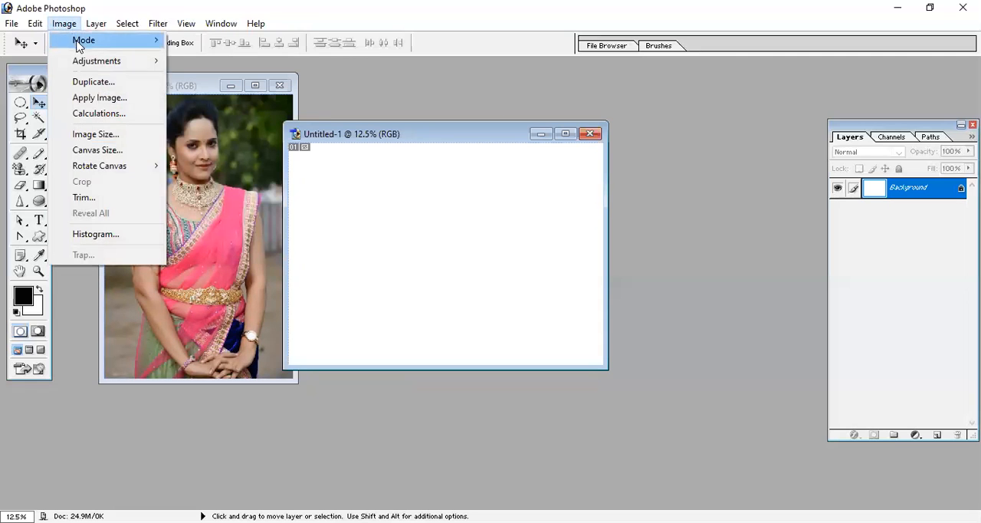
click(192, 92)
click(409, 135)
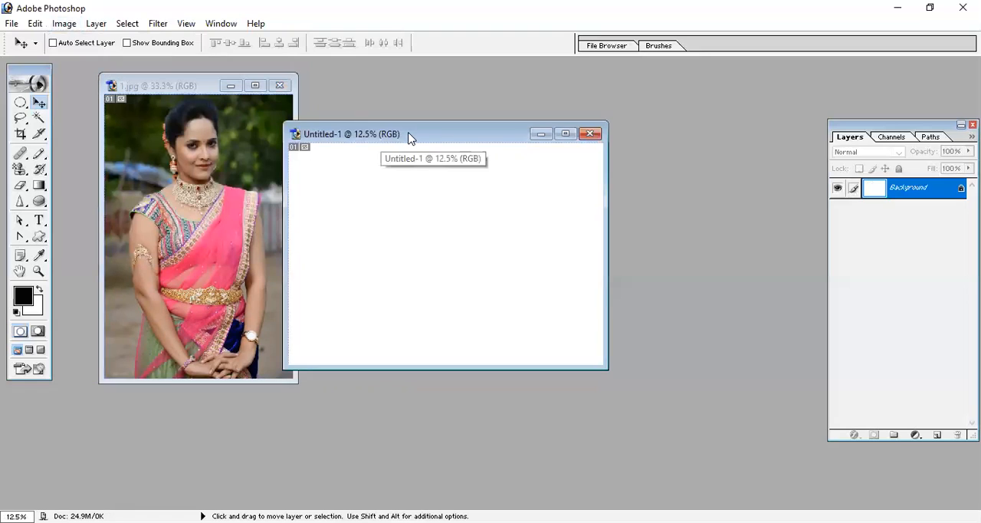
drag(416, 136, 451, 125)
click(226, 104)
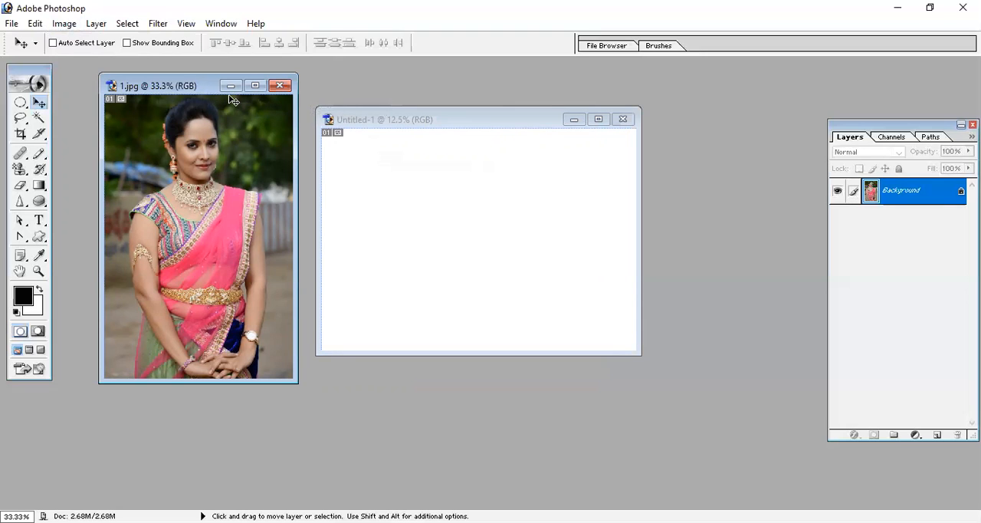
- Resample the photo 1.jpg to a resolution of 200 pixels/inch and view it maximized before restoring its window
click(64, 24)
mouse_move(104, 67)
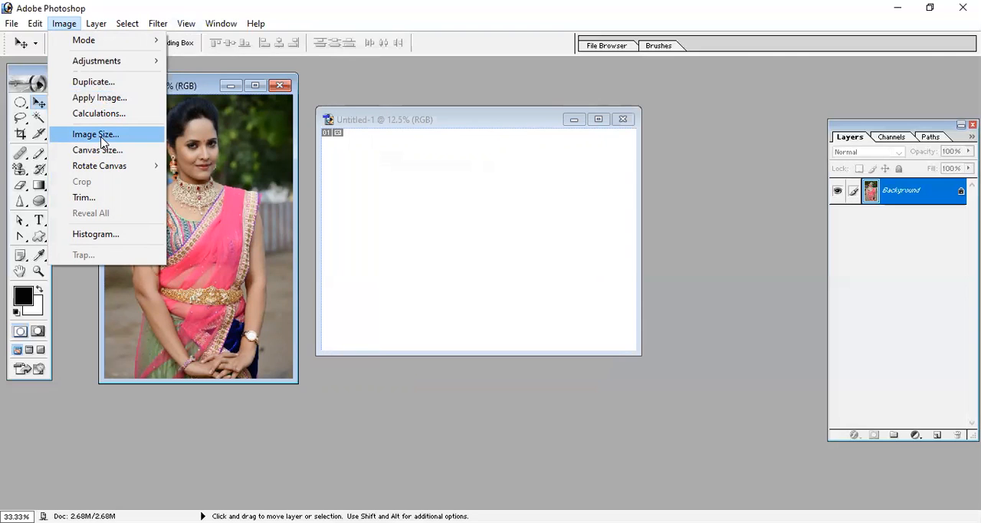
click(100, 137)
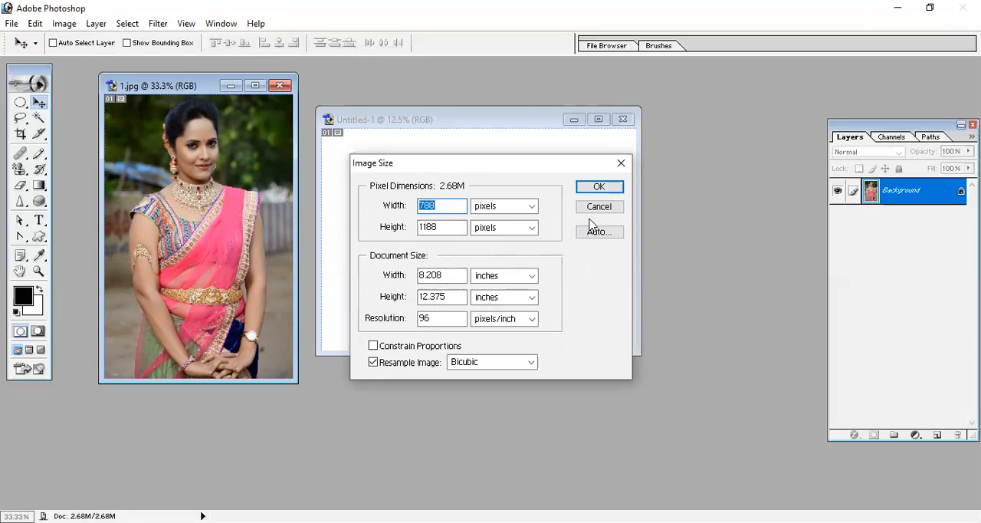
drag(444, 320, 340, 327)
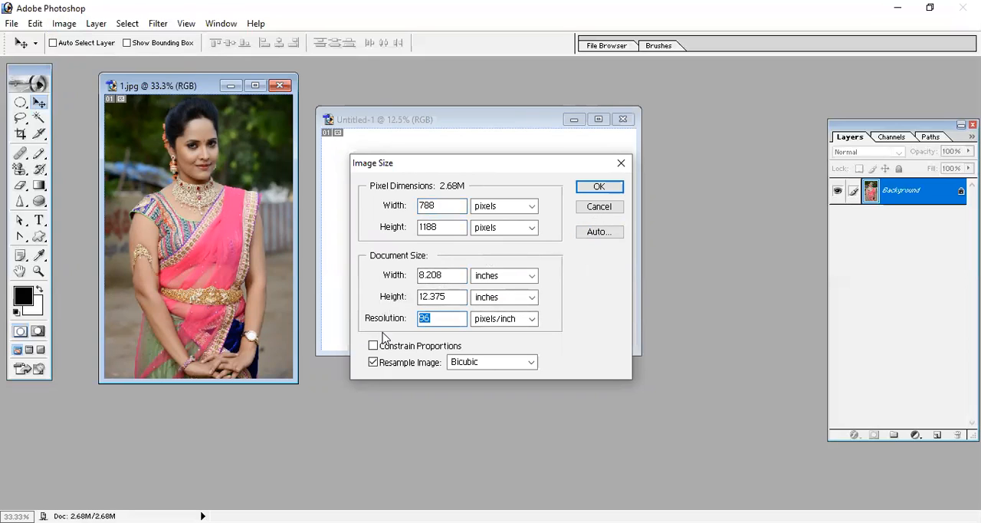
text(200)
key(Return)
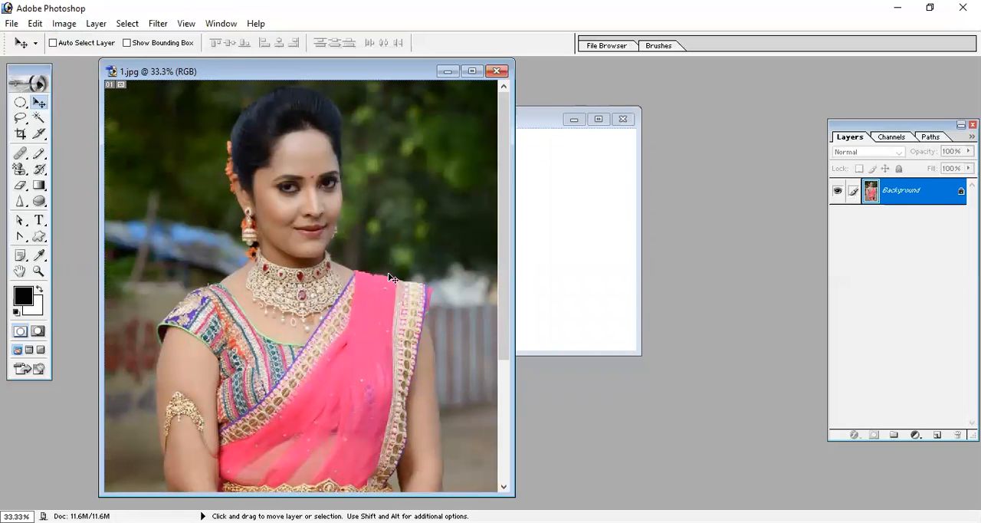
click(472, 70)
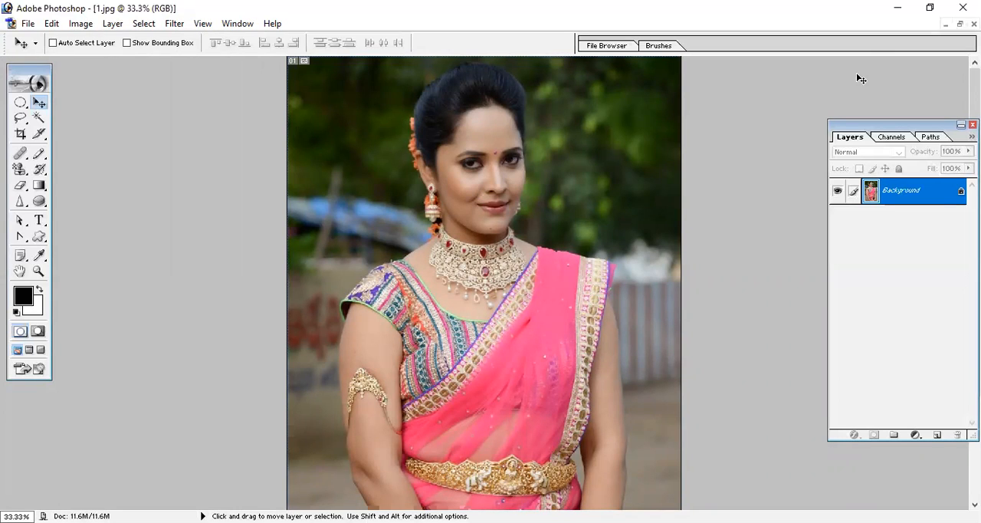
click(960, 24)
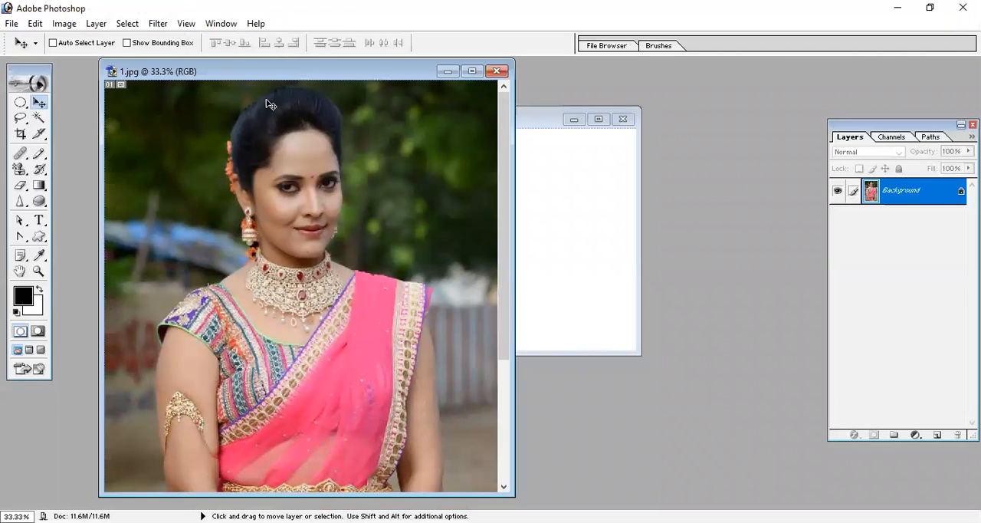
- Set the photo's resolution to 96 pixels/inch in Image Size
click(64, 23)
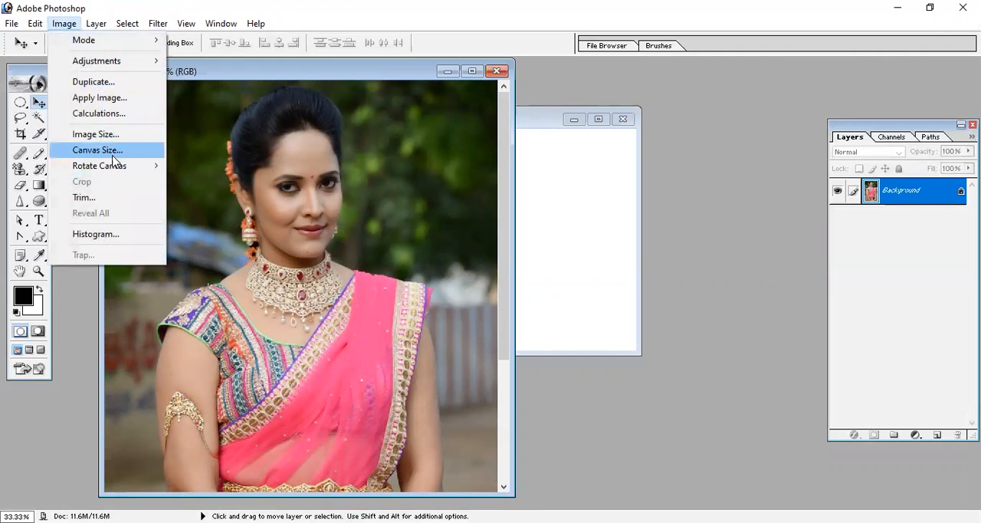
click(112, 135)
double_click(439, 318)
text(96)
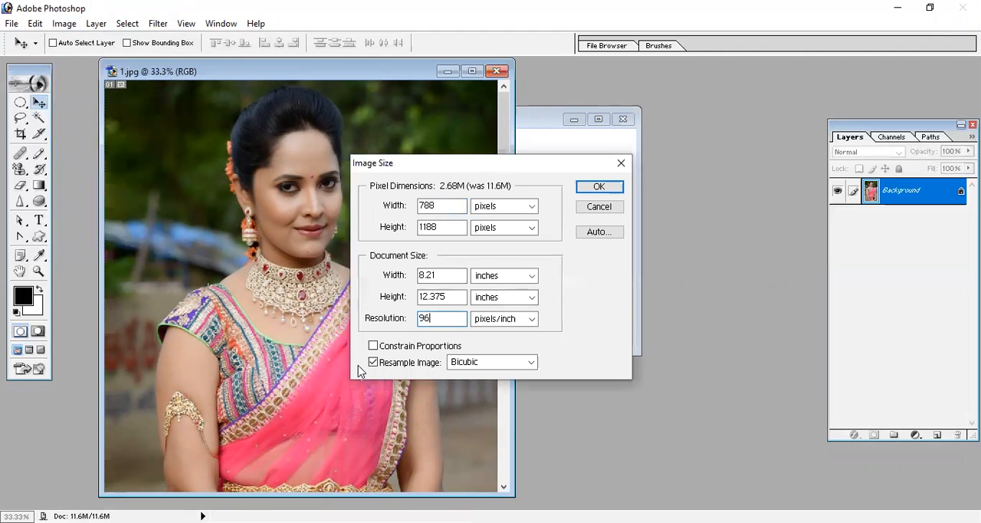
key(Return)
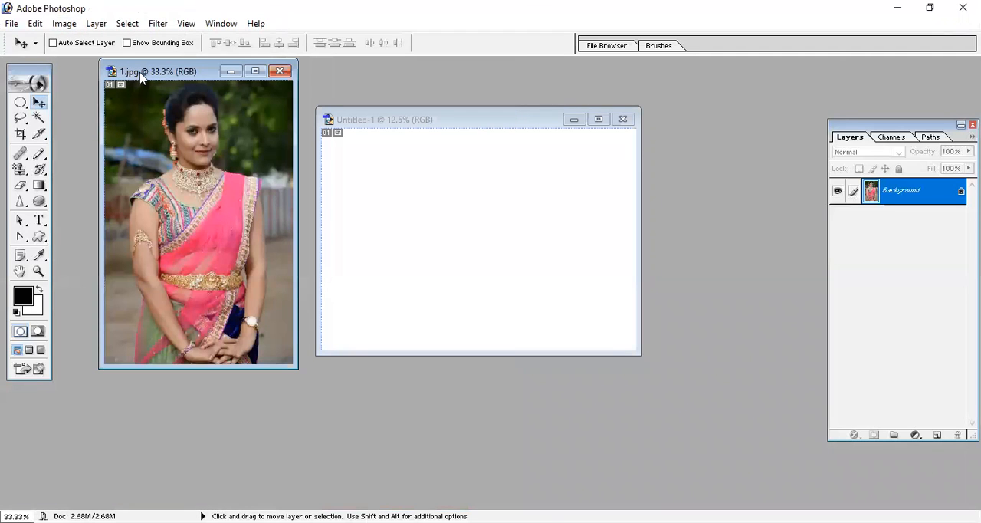
- Move the 1.jpg window lower so it sits level with the blank document's window
click(64, 24)
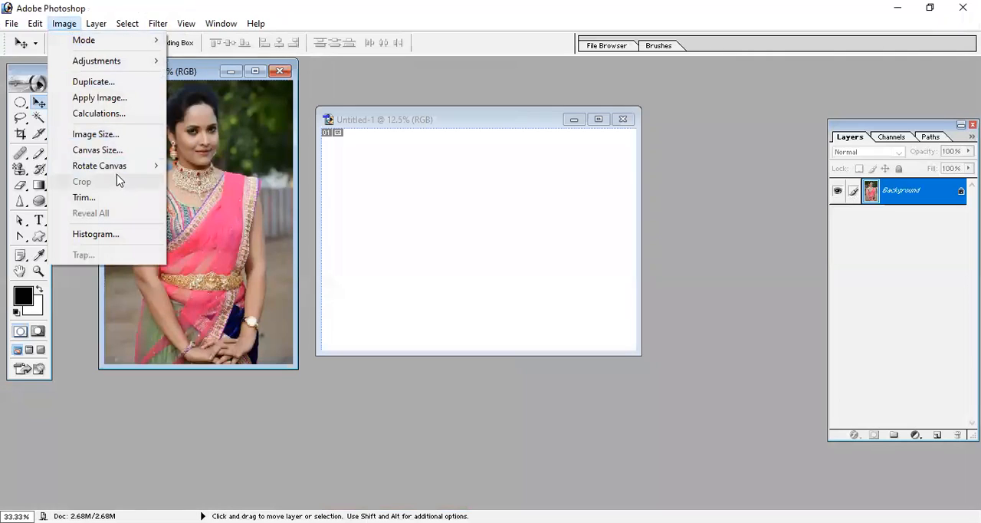
mouse_move(119, 170)
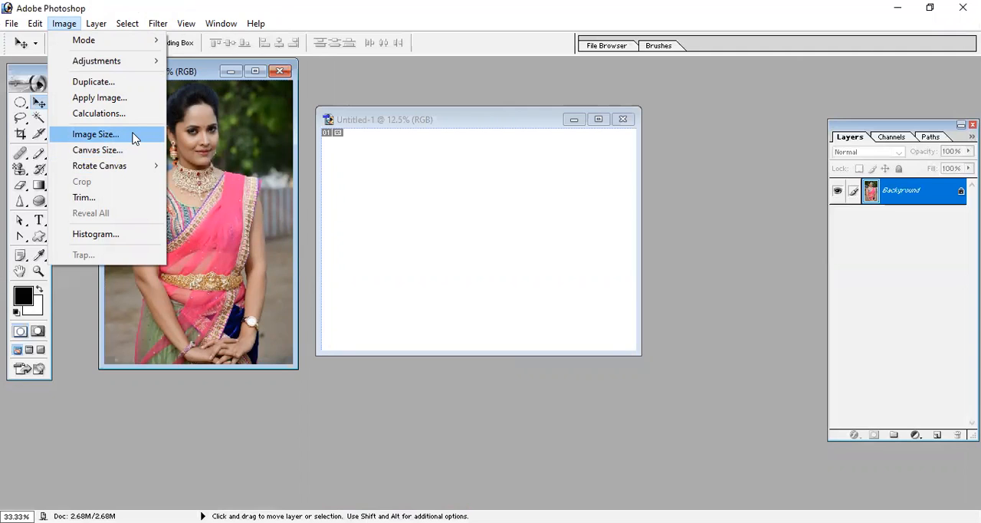
click(188, 72)
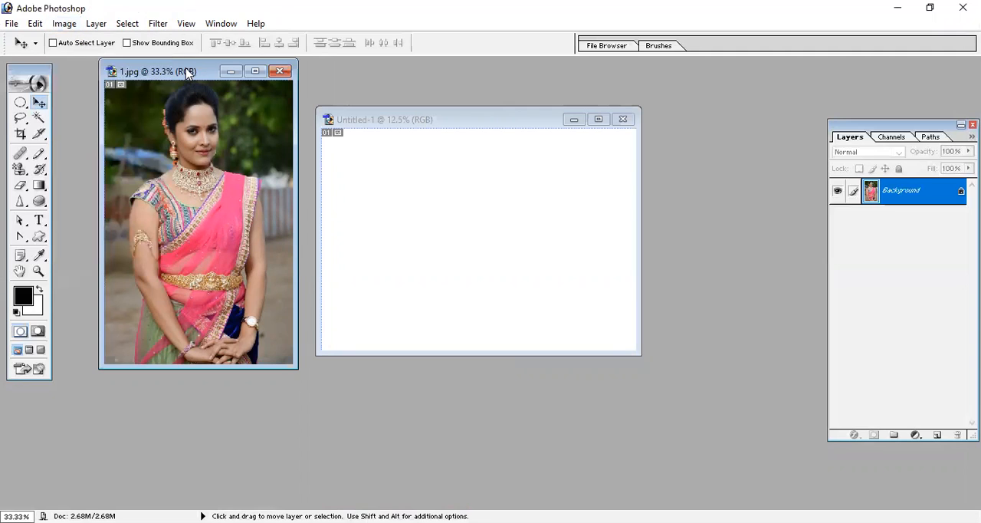
drag(186, 73, 184, 113)
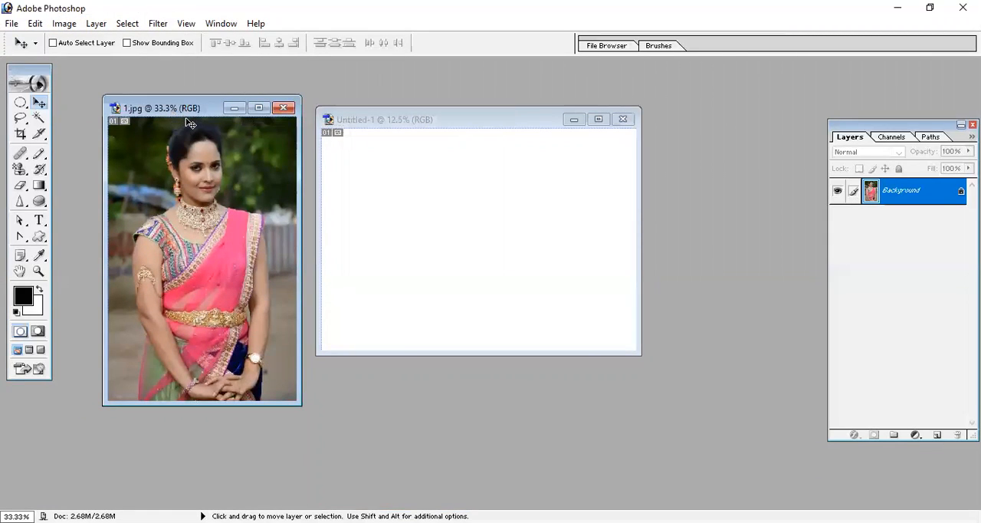
- Duplicate the photo 1.jpg and move the duplicate's window over the blank document
click(63, 23)
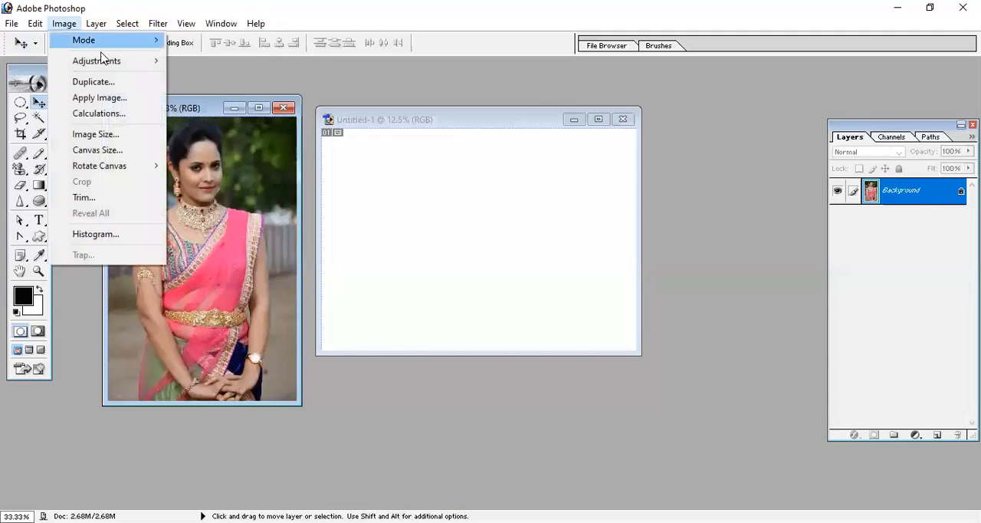
click(125, 86)
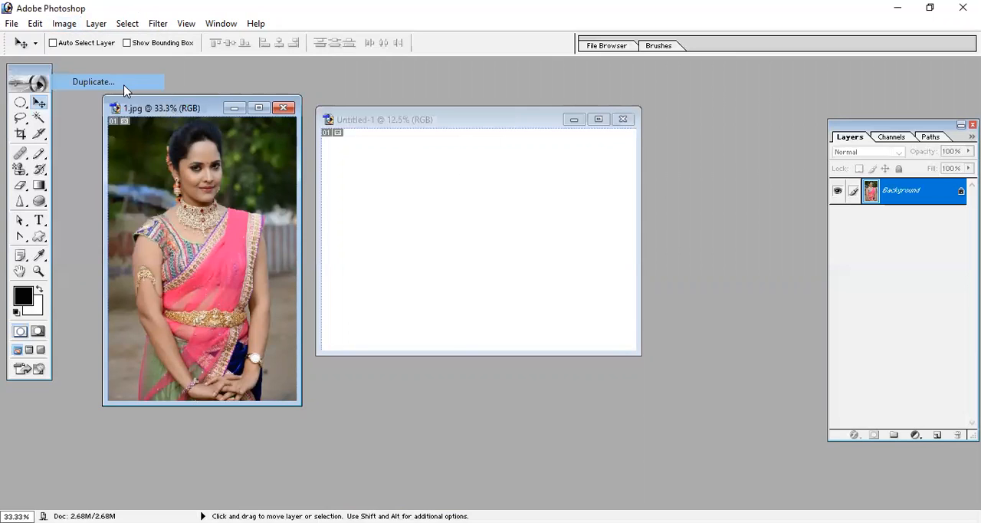
click(604, 261)
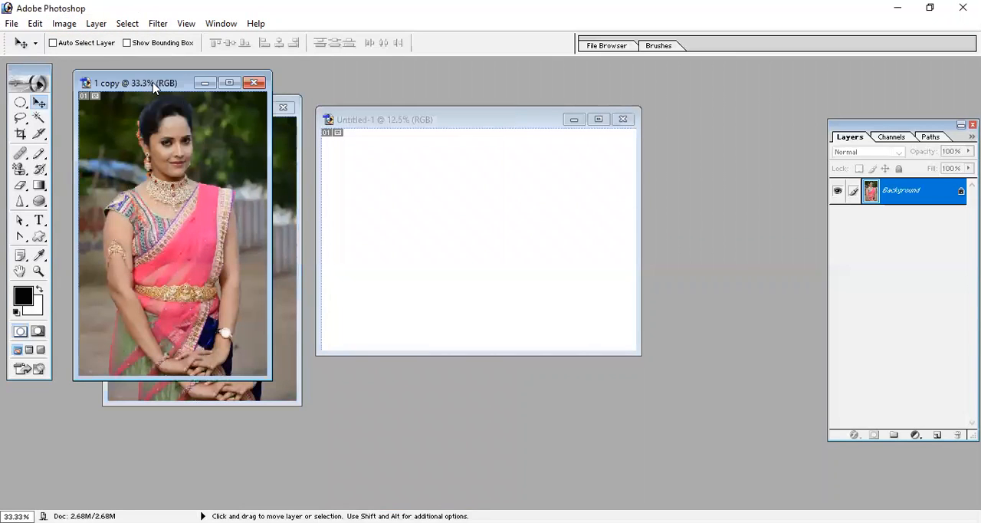
drag(153, 87, 393, 156)
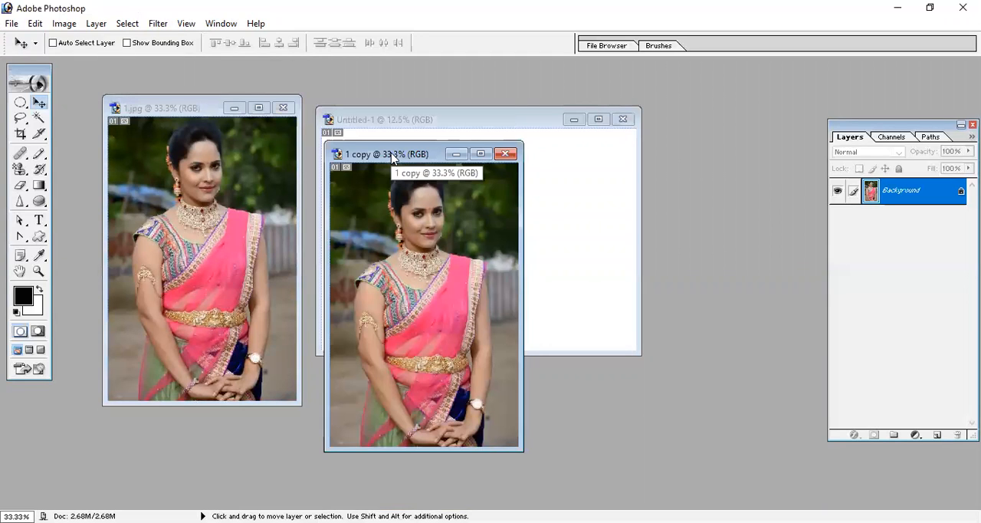
- Close the duplicate photo without saving, and keep the original 1.jpg open by cancelling its close
click(505, 153)
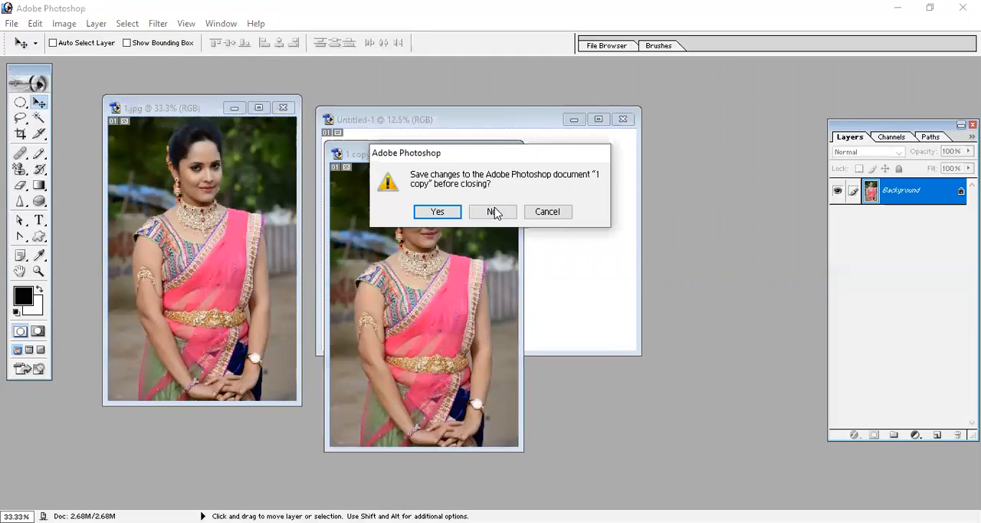
click(493, 212)
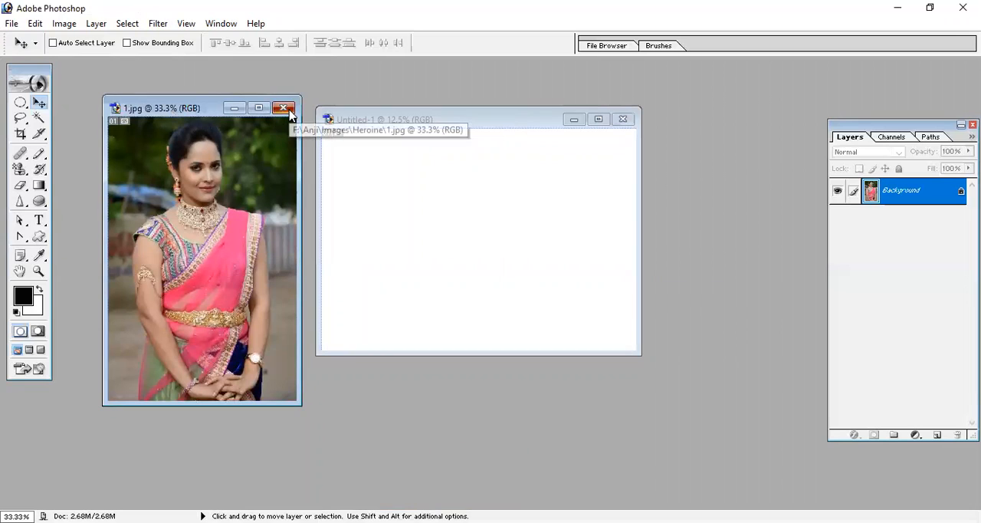
click(285, 109)
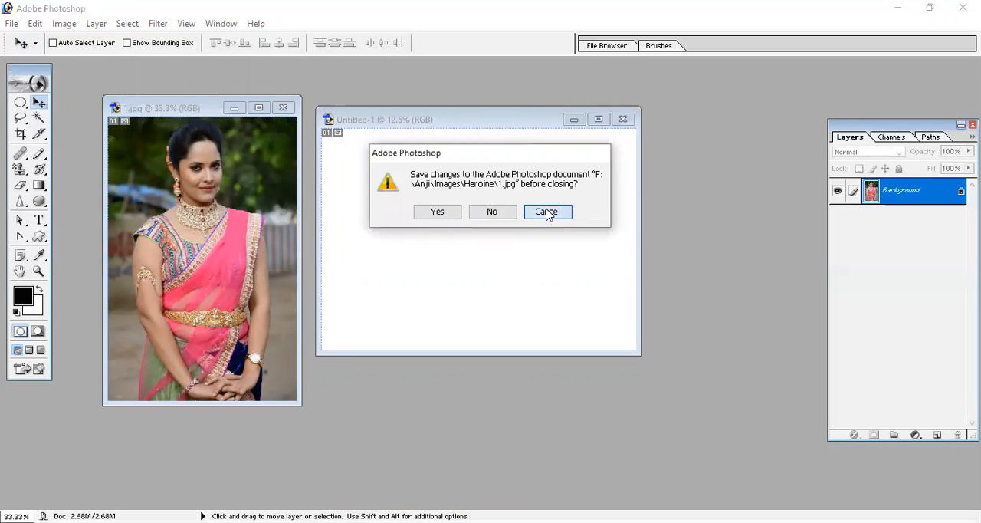
click(547, 212)
click(35, 24)
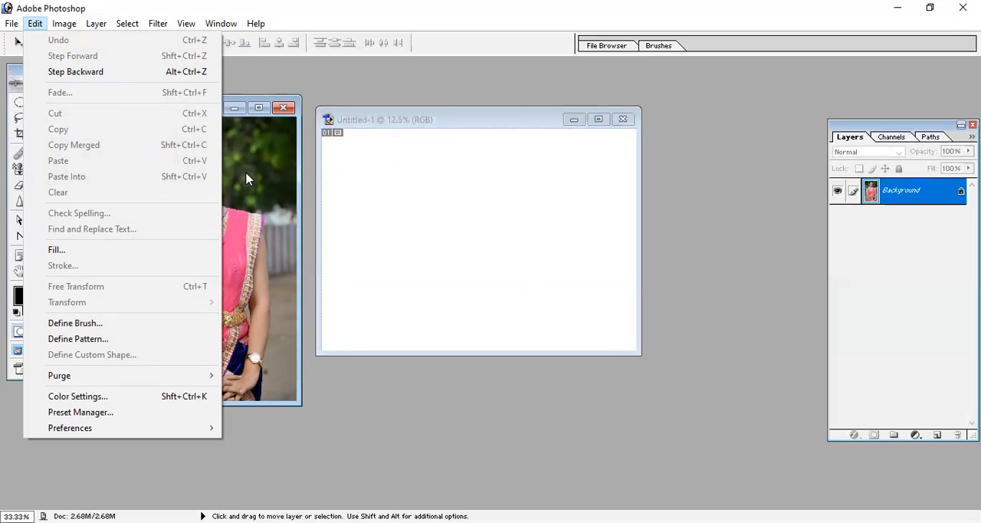
click(517, 164)
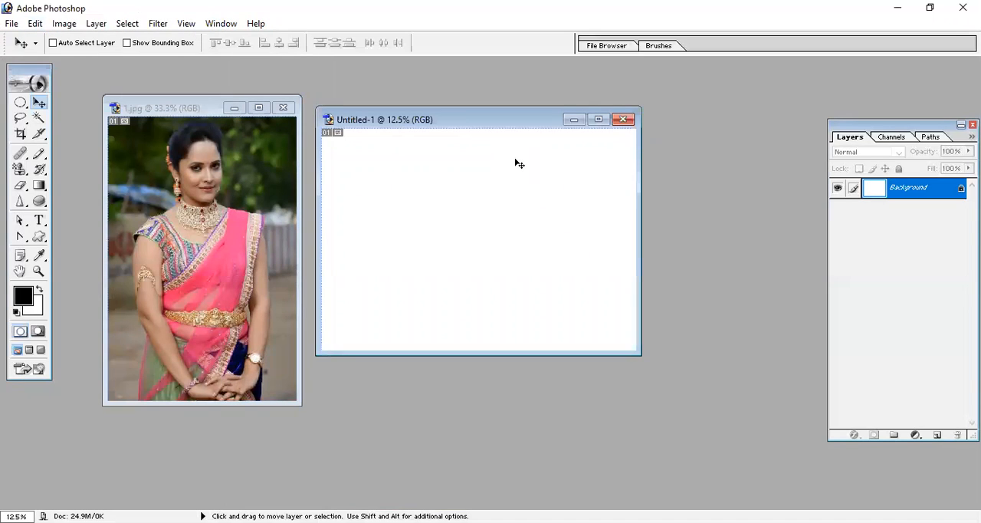
- Start a new document and switch its width and height units to pixels
click(12, 23)
click(34, 39)
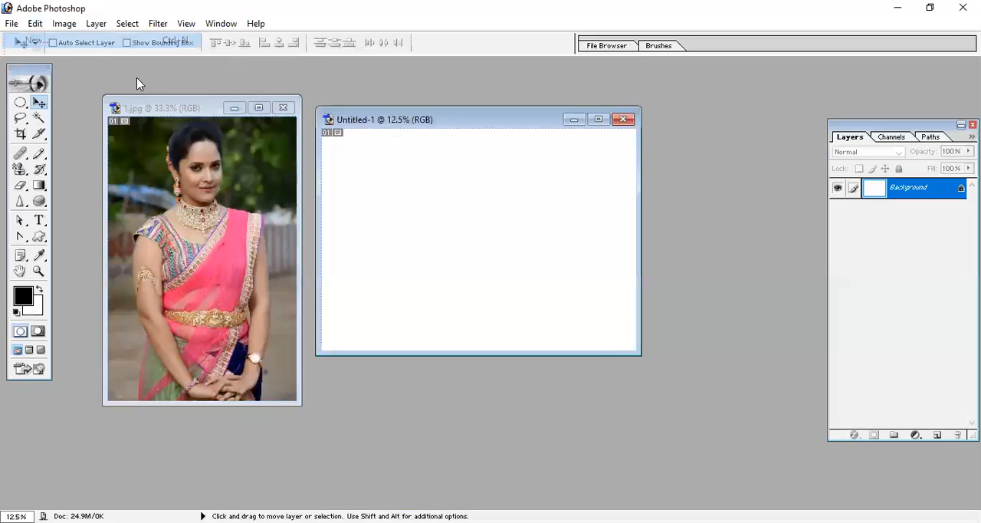
click(444, 210)
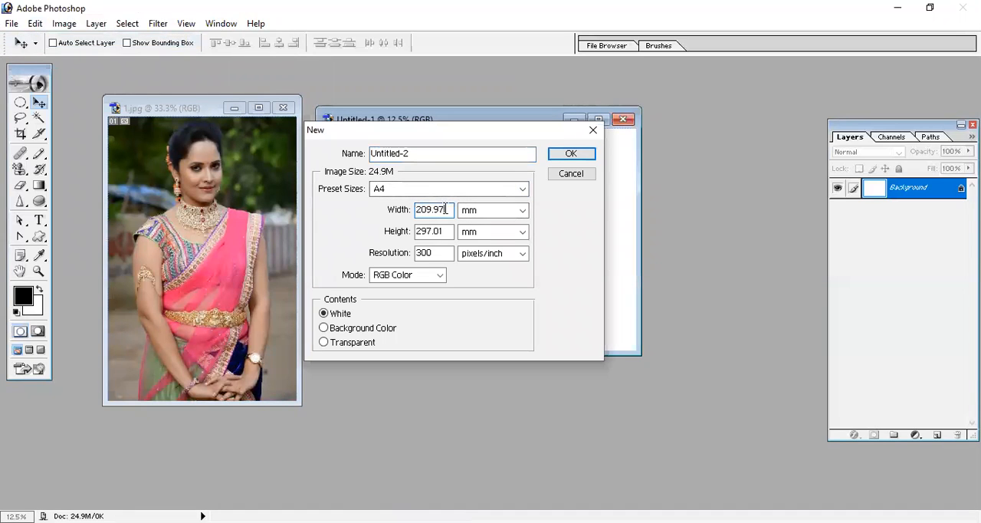
click(488, 218)
click(490, 224)
click(498, 232)
click(493, 246)
- Create the new white RGB document 1300 pixels wide and 800 pixels high
double_click(433, 210)
text(1300)
key(Tab)
key(Tab)
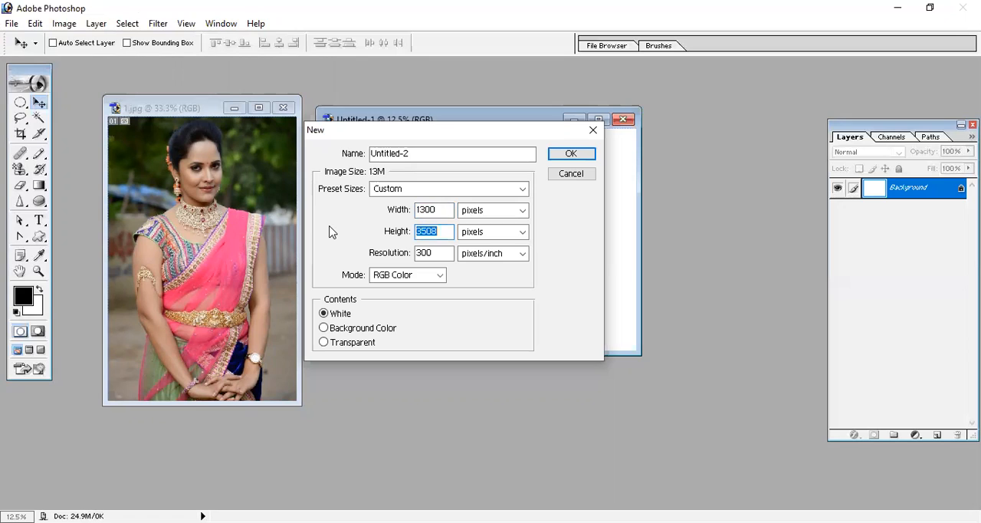
text(800)
click(588, 155)
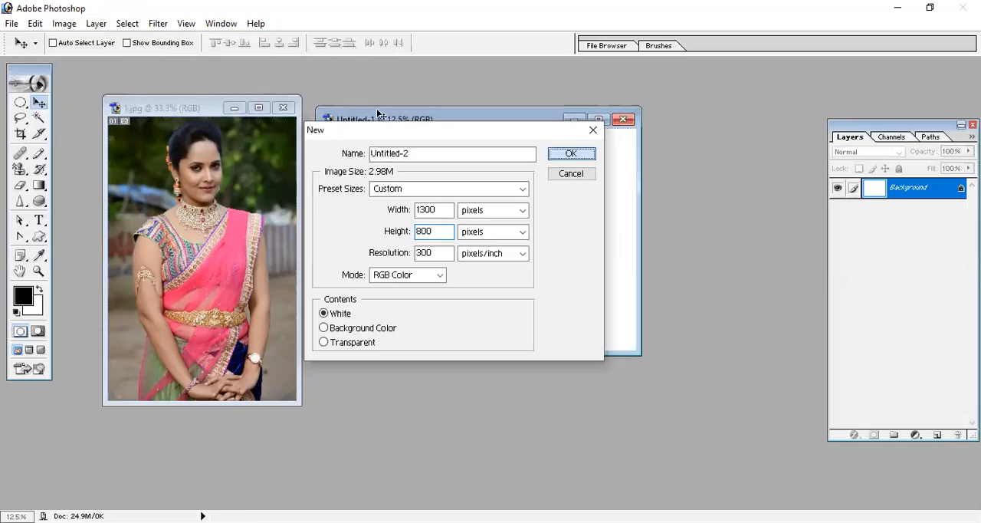
- Check the new document's pixel dimensions and resolution in Image Size, leaving the settings unchanged
click(65, 23)
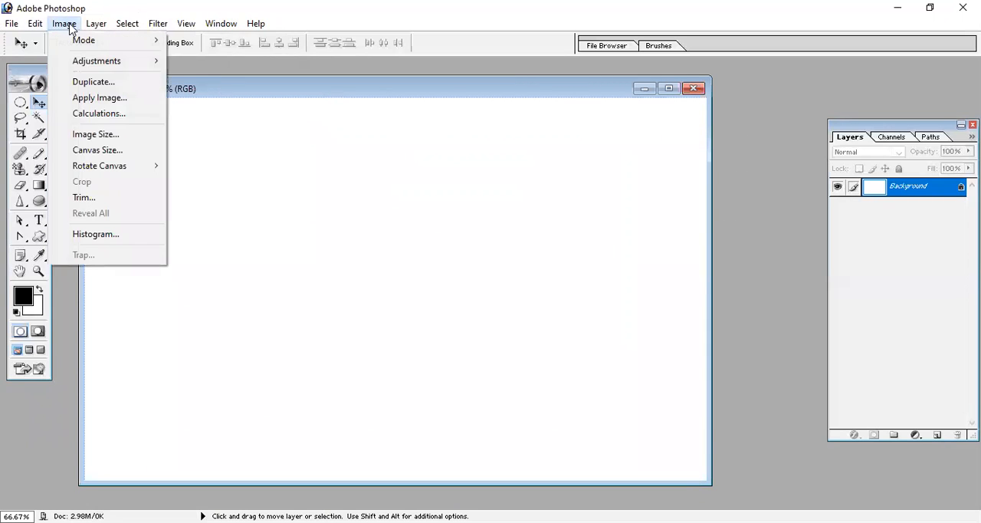
click(98, 134)
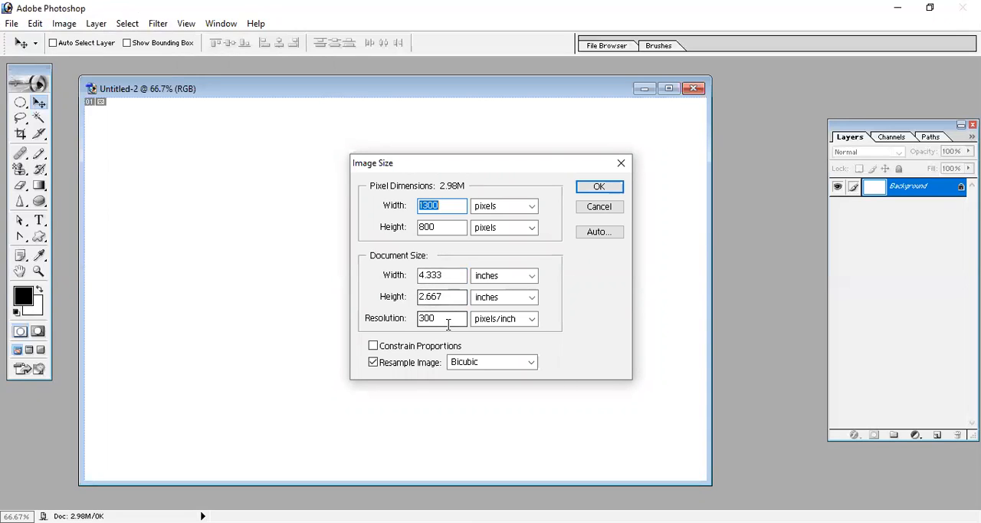
drag(450, 322, 408, 319)
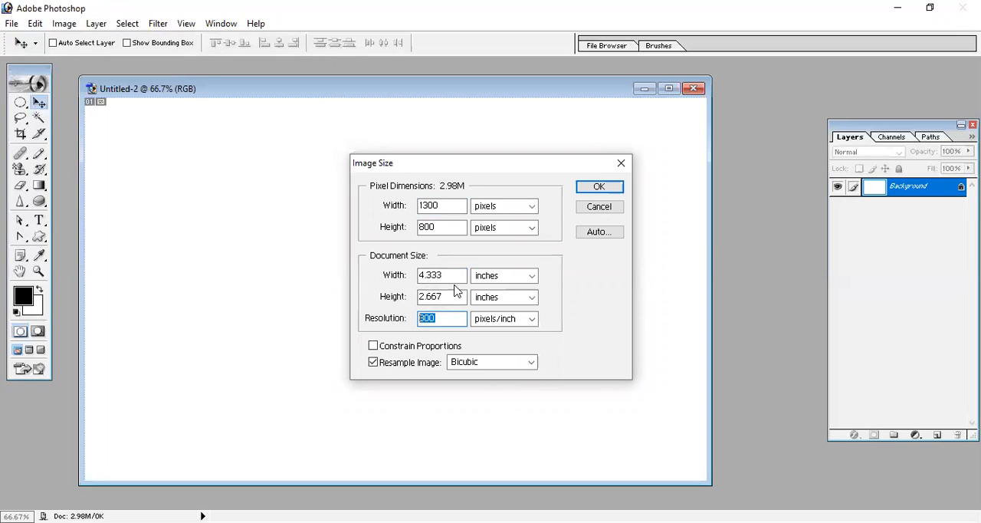
double_click(452, 206)
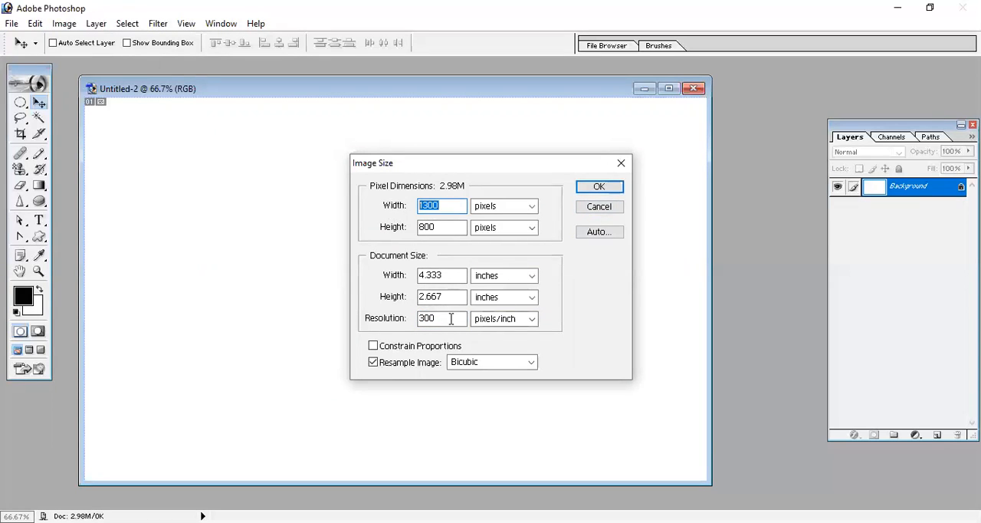
click(606, 213)
- Move the new document's window off the photo and copy the 1.jpg image into it as a new layer
drag(503, 90, 646, 100)
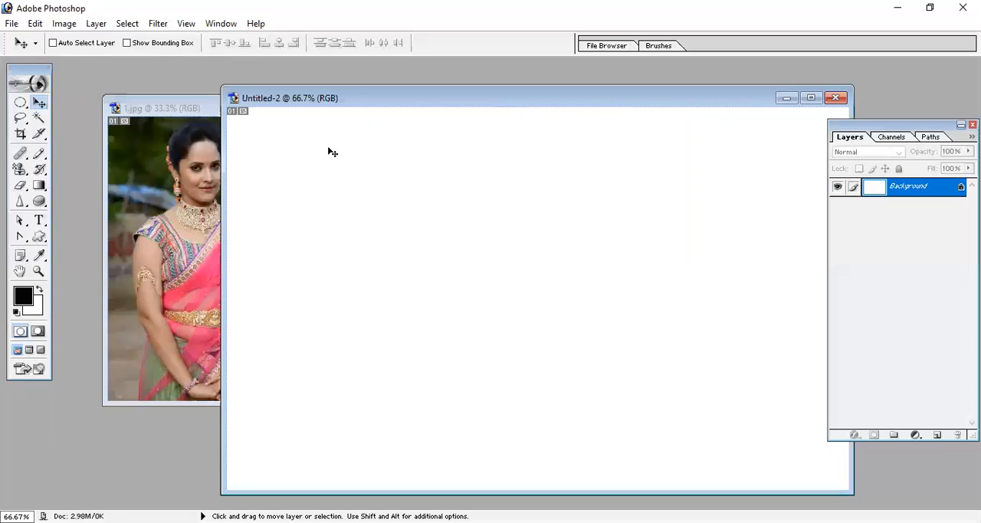
click(176, 271)
drag(168, 202, 352, 257)
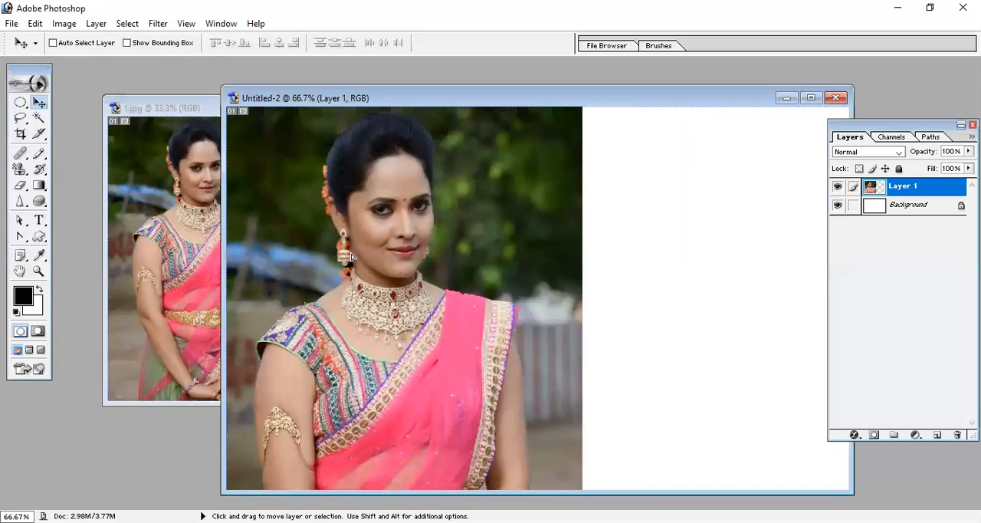
- Free-transform Layer 1 to about 59% against the canvas's left edge and stretch it vertically to fill the canvas height
click(36, 23)
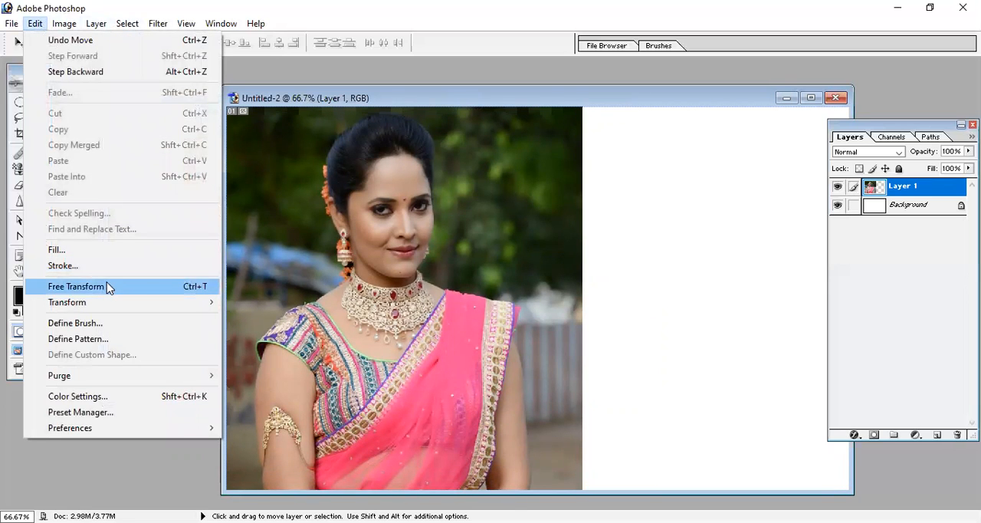
click(105, 286)
click(811, 97)
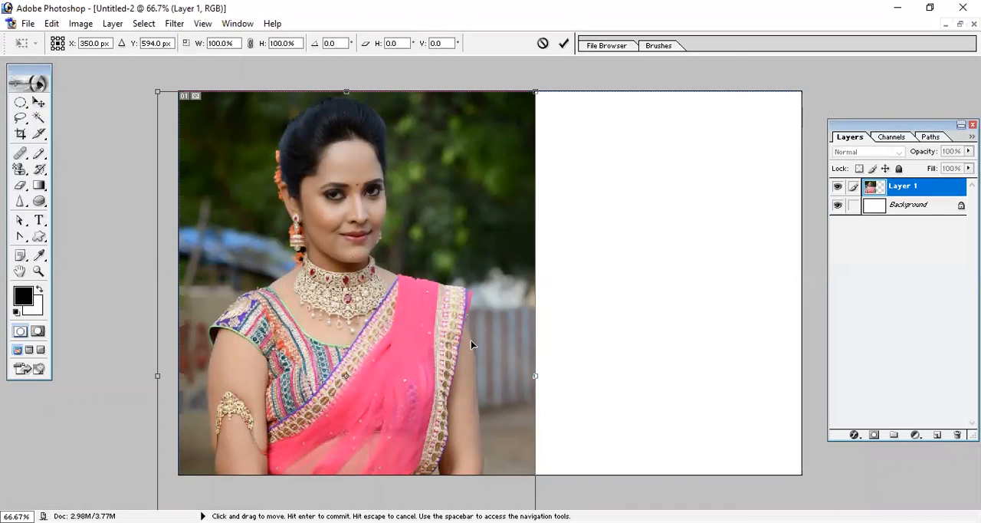
key(ctrl+minus)
key(ctrl+minus)
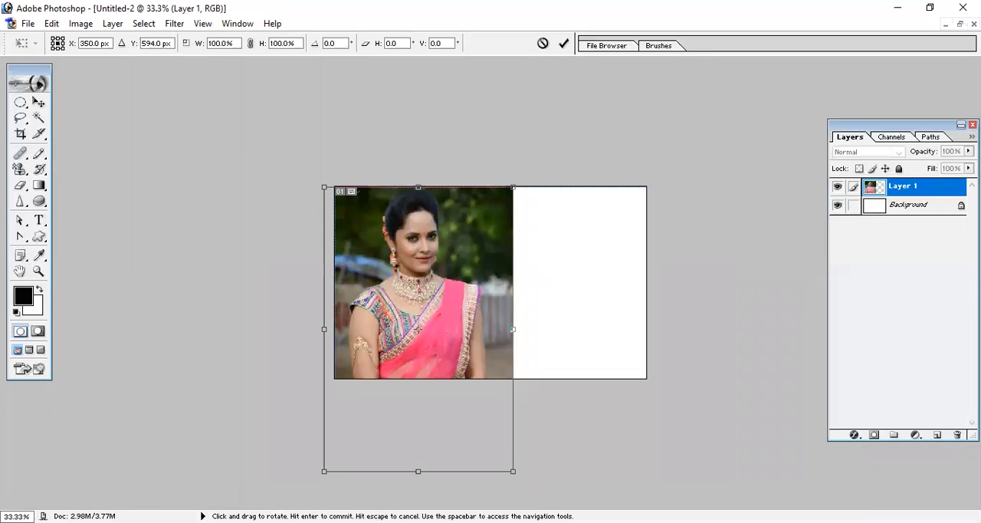
drag(513, 471, 486, 409)
drag(434, 355, 408, 299)
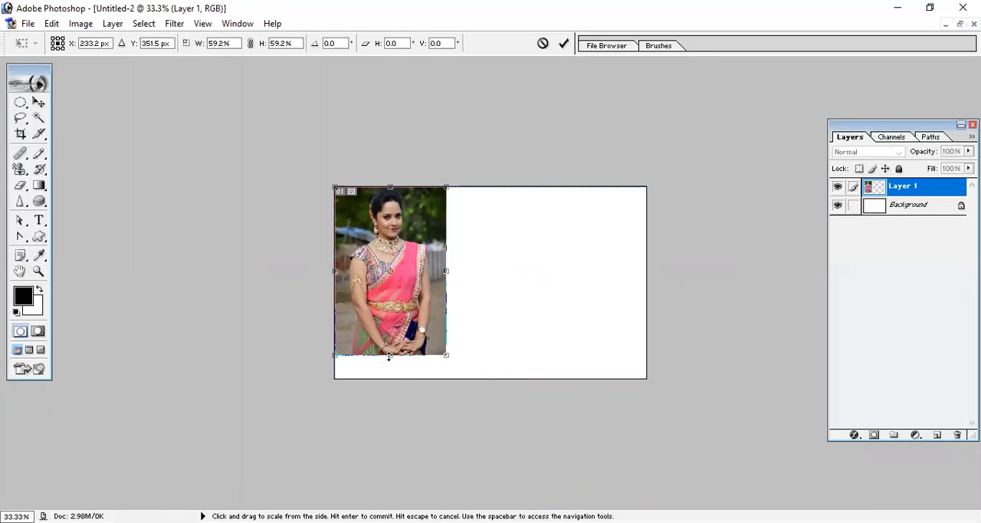
drag(389, 355, 391, 379)
key(Return)
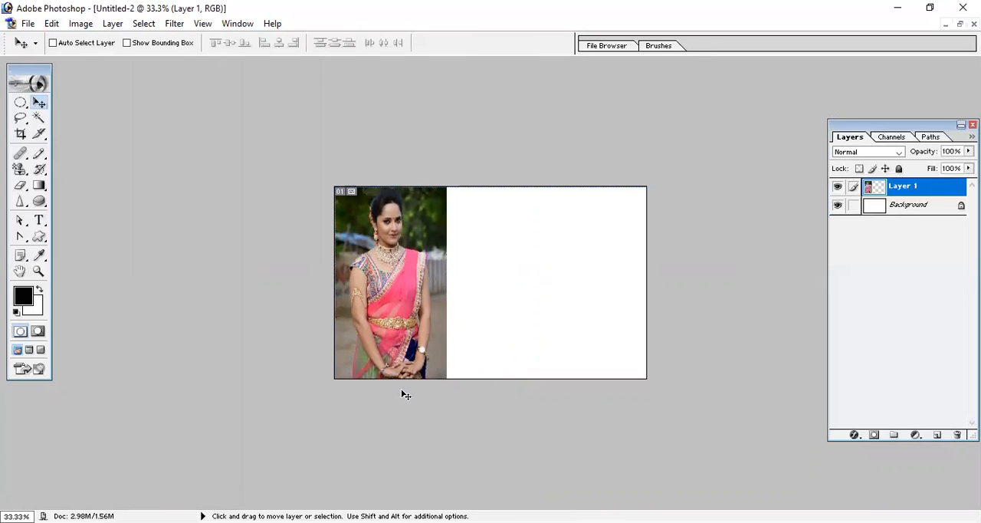
- Open the "Meena telugu actress photos _21_" image from the Heroine folder
click(28, 23)
click(46, 55)
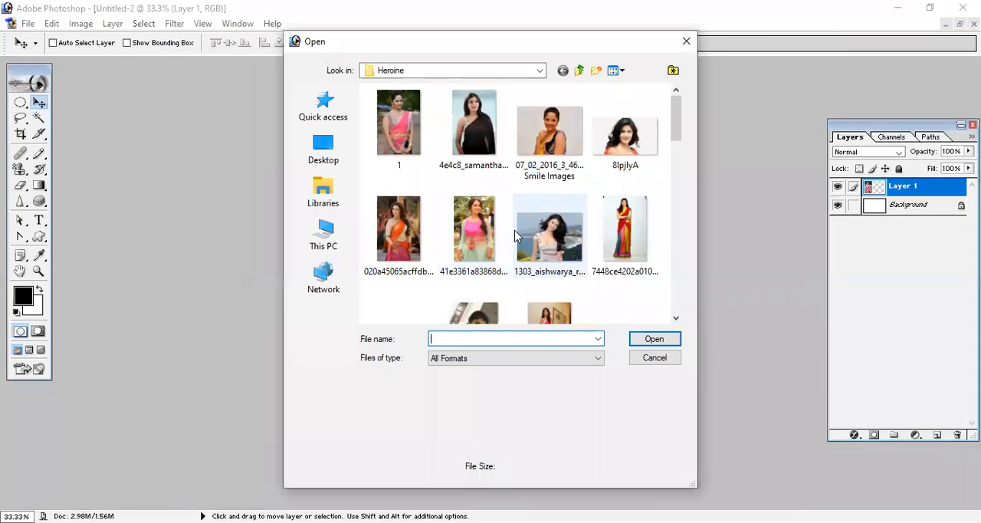
scroll(537, 230, down, 3)
scroll(535, 230, down, 5)
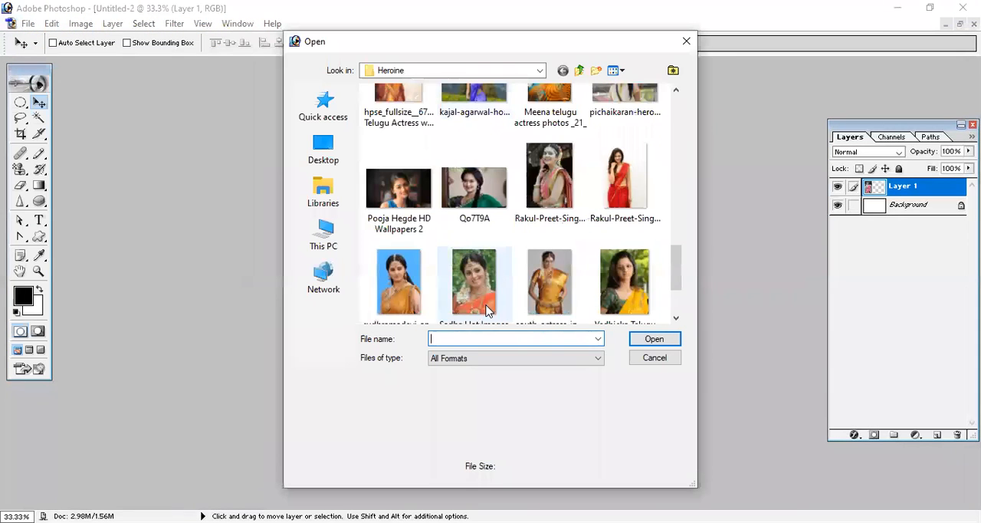
scroll(492, 272, down, 2)
scroll(492, 272, up, 2)
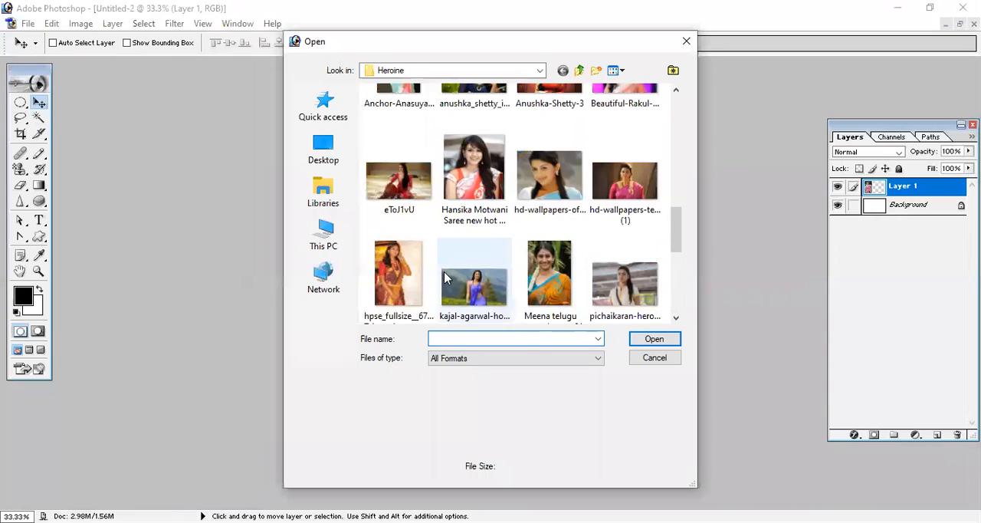
click(558, 303)
double_click(558, 302)
- Copy the opened photo into Untitled-2 as a new layer beside the first photo and maximize the document window
drag(213, 236, 446, 250)
drag(567, 266, 616, 349)
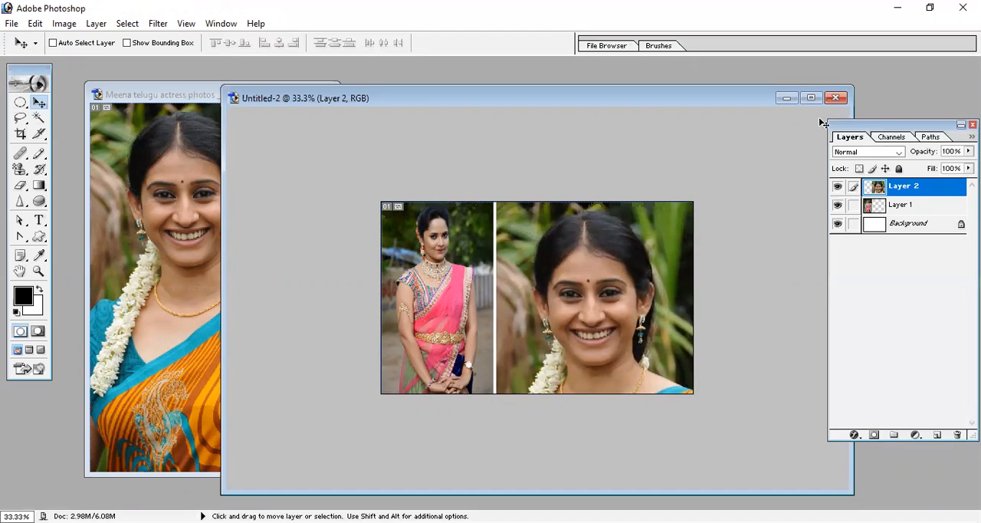
click(35, 24)
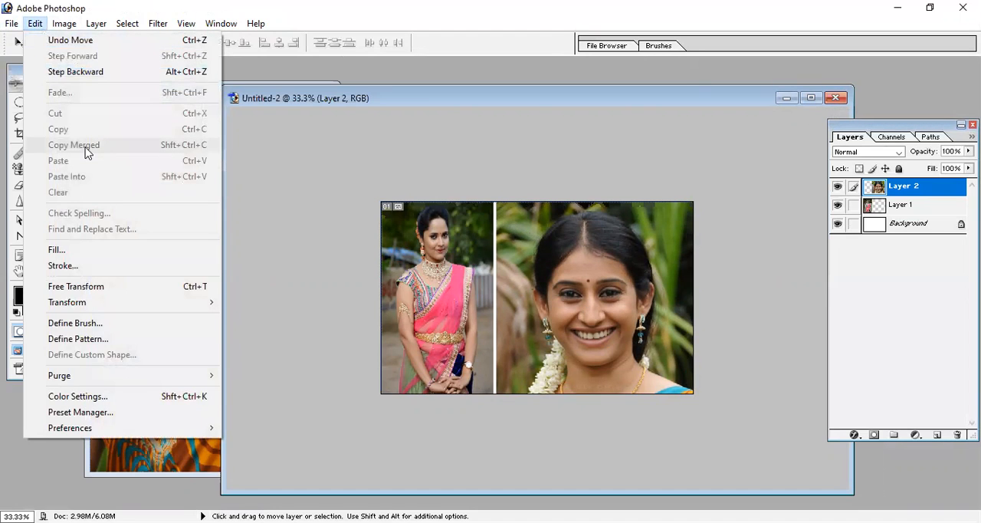
click(811, 98)
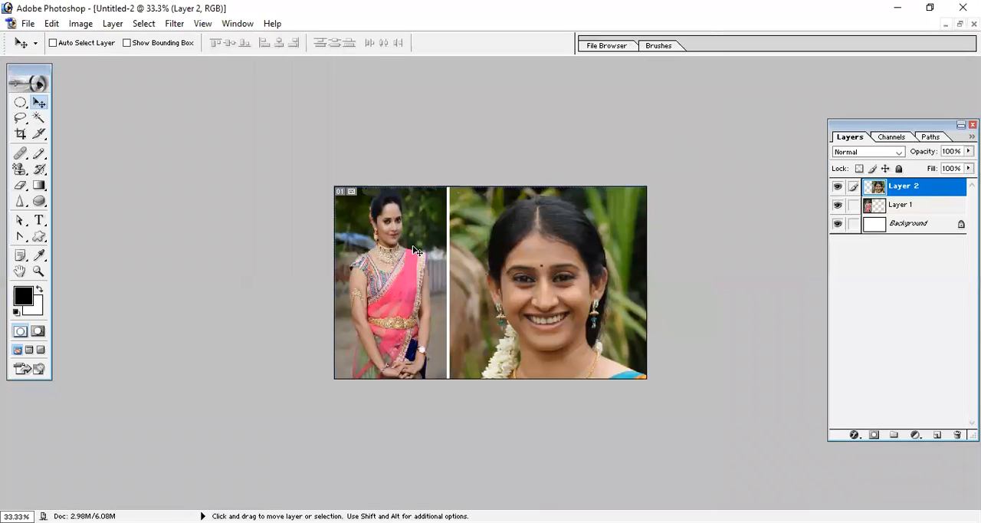
- Select the large smiling face on Layer 2 with the Elliptical Marquee tool
key(ctrl+plus)
key(ctrl+plus)
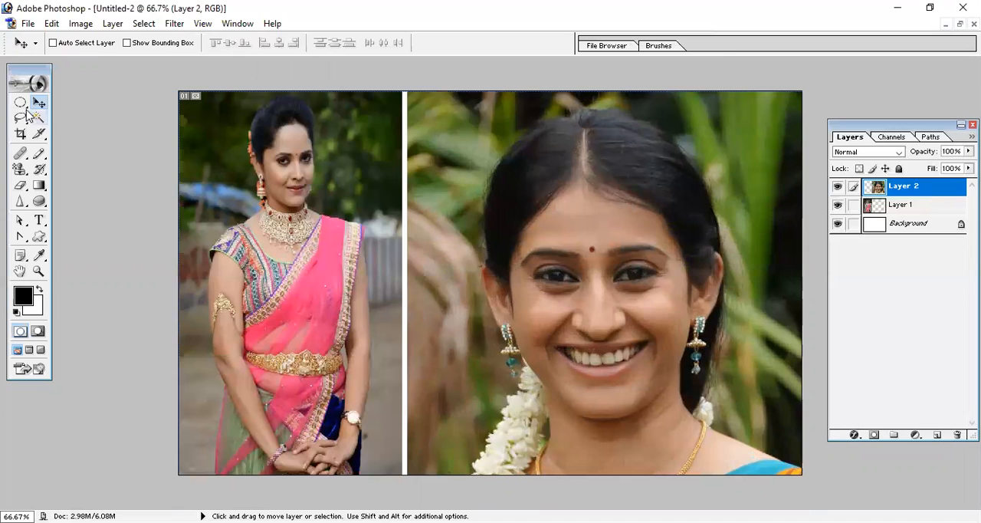
drag(19, 102, 46, 113)
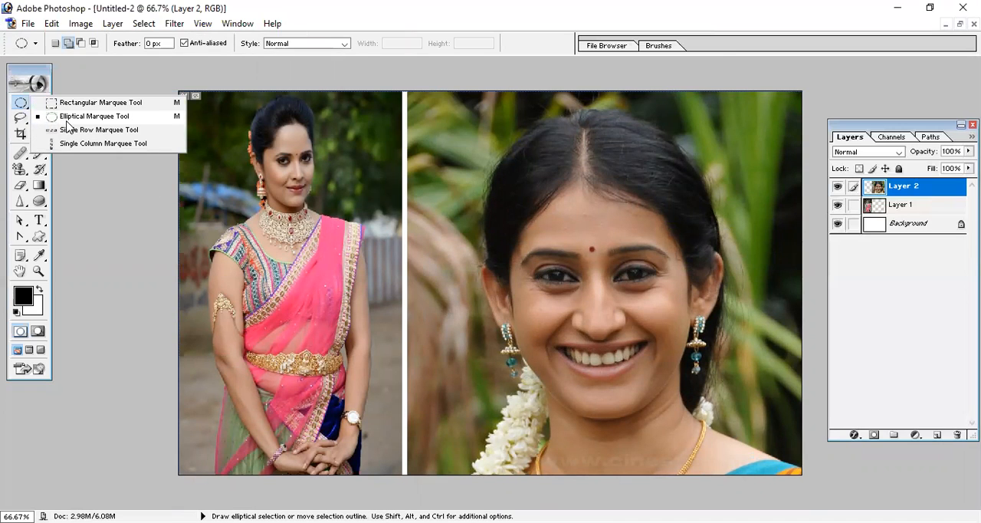
click(68, 118)
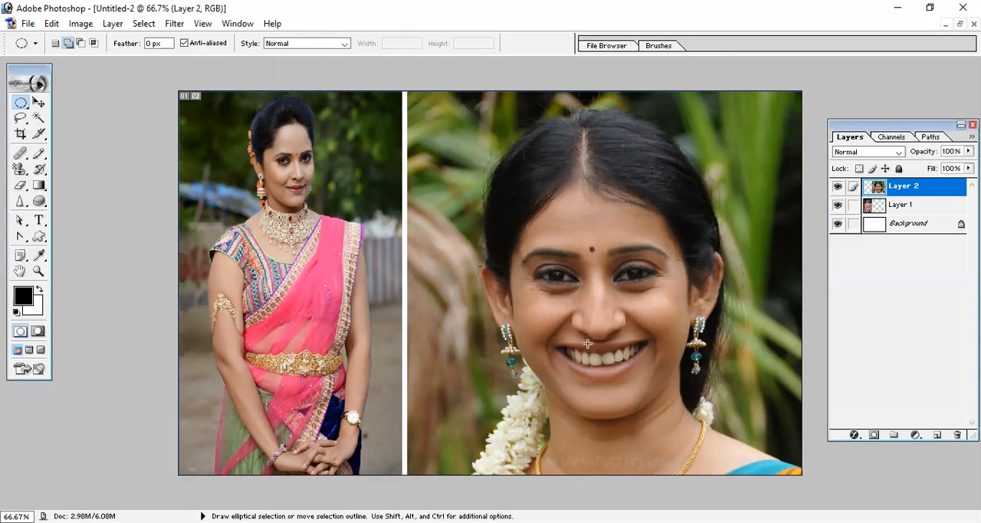
drag(675, 410, 678, 414)
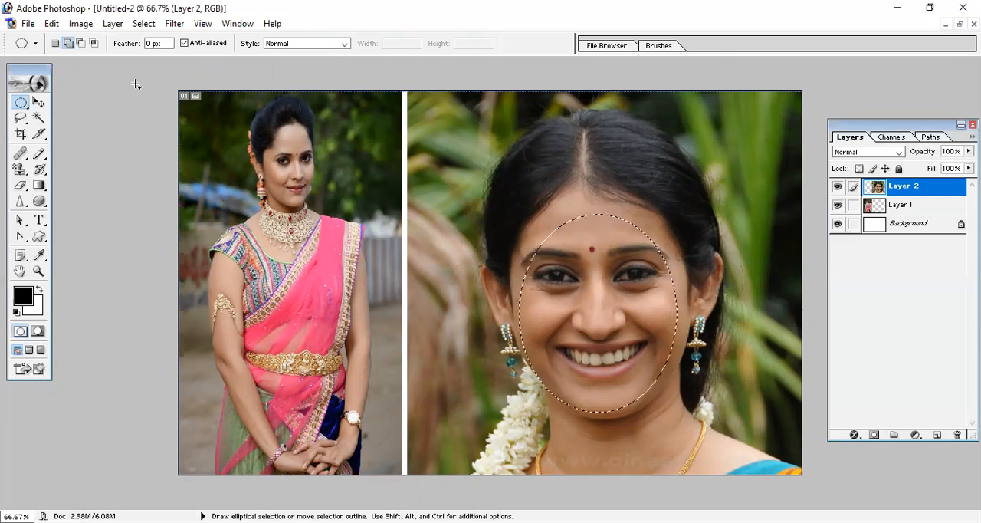
click(29, 24)
mouse_move(48, 27)
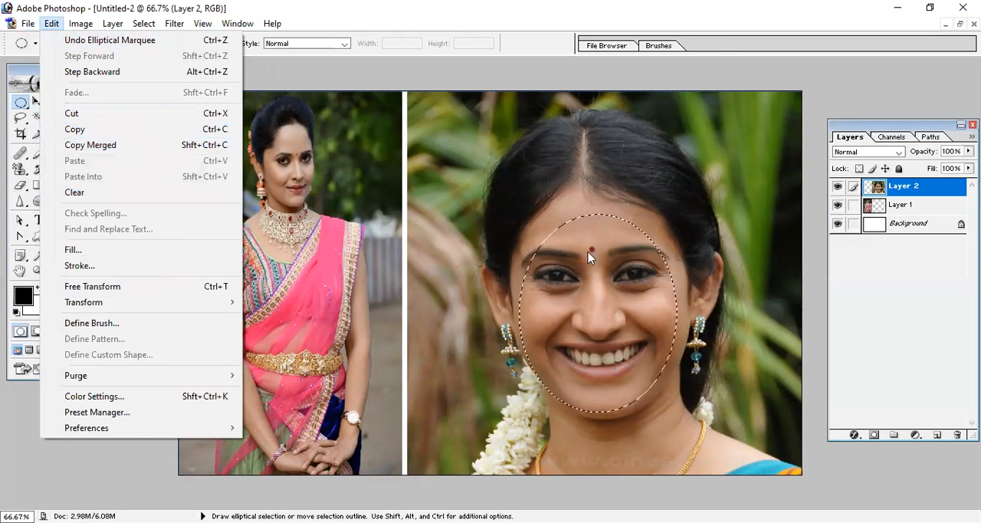
click(308, 192)
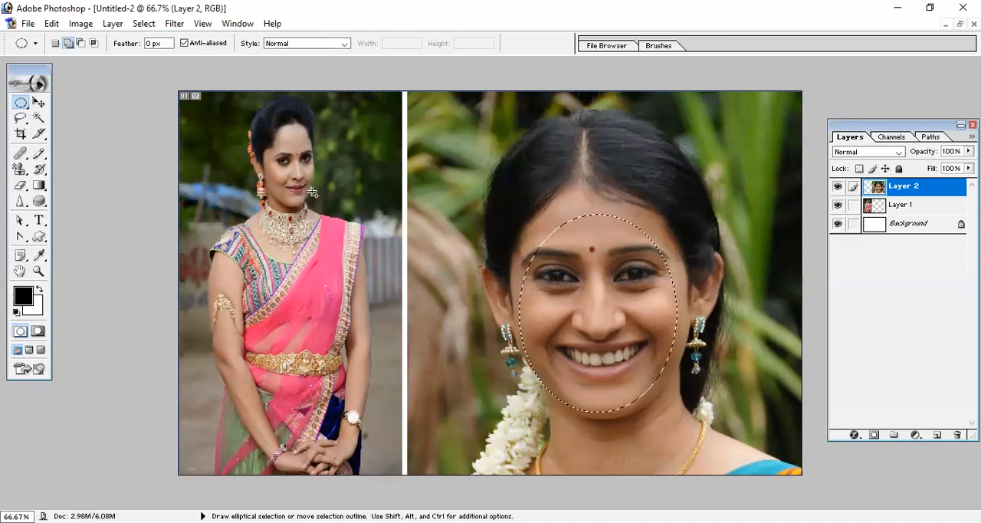
- Alternate the active layer between Layer 1 and Layer 2, ending with Layer 1 active
click(899, 206)
click(905, 188)
click(907, 204)
click(907, 192)
click(902, 208)
click(905, 193)
click(905, 204)
click(905, 192)
click(925, 207)
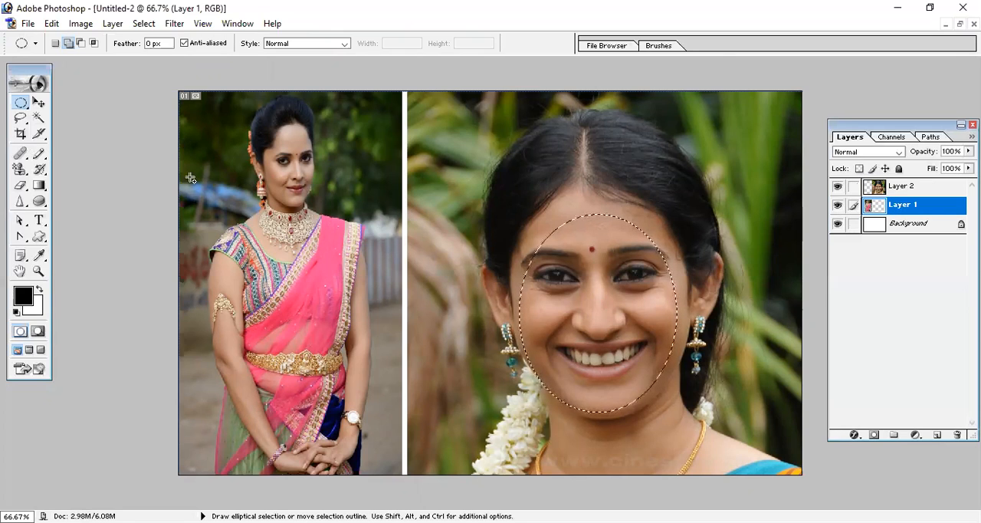
- Add an elliptical selection around the smaller face on Layer 1 and copy both selected faces with Copy Merged
drag(262, 132, 319, 210)
click(51, 24)
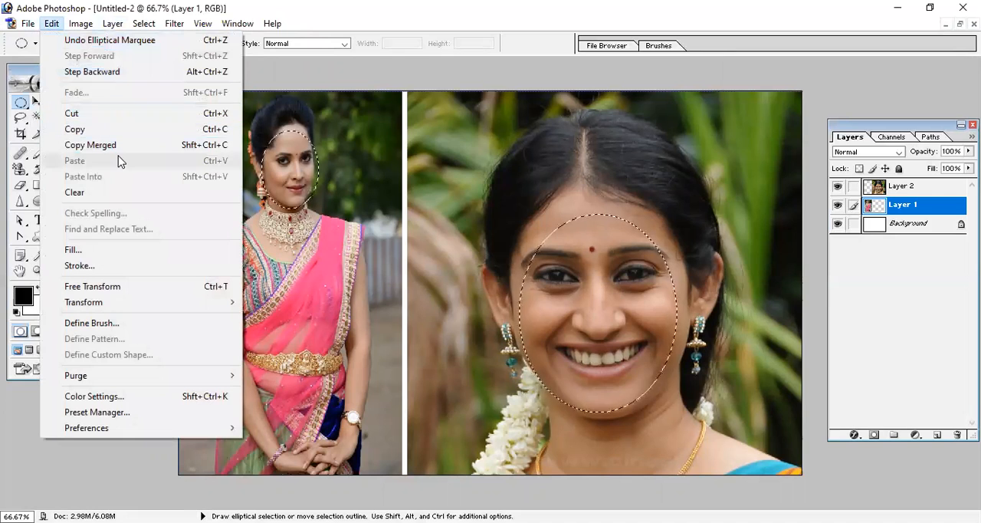
click(205, 144)
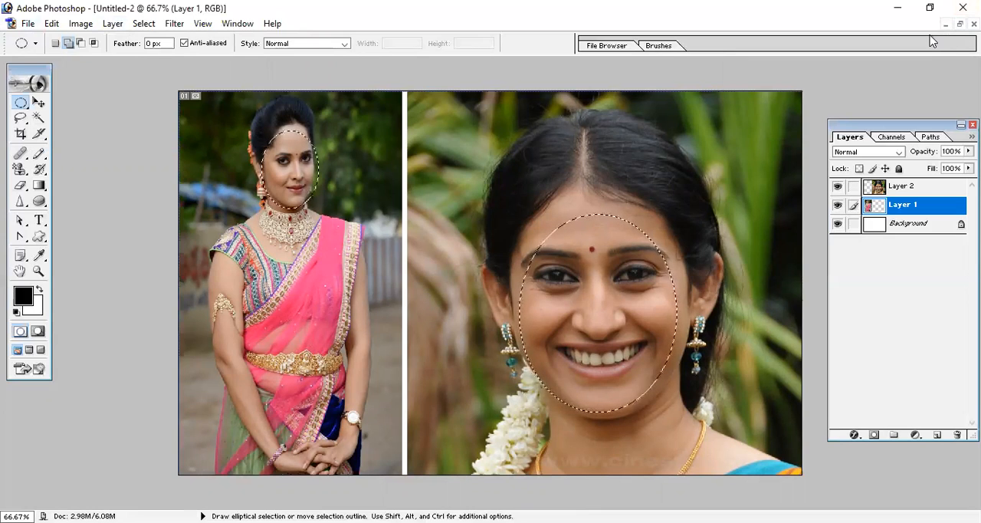
- Switch to the blank Untitled-1 document and paste the merged copy of both faces
key(ctrl+Tab)
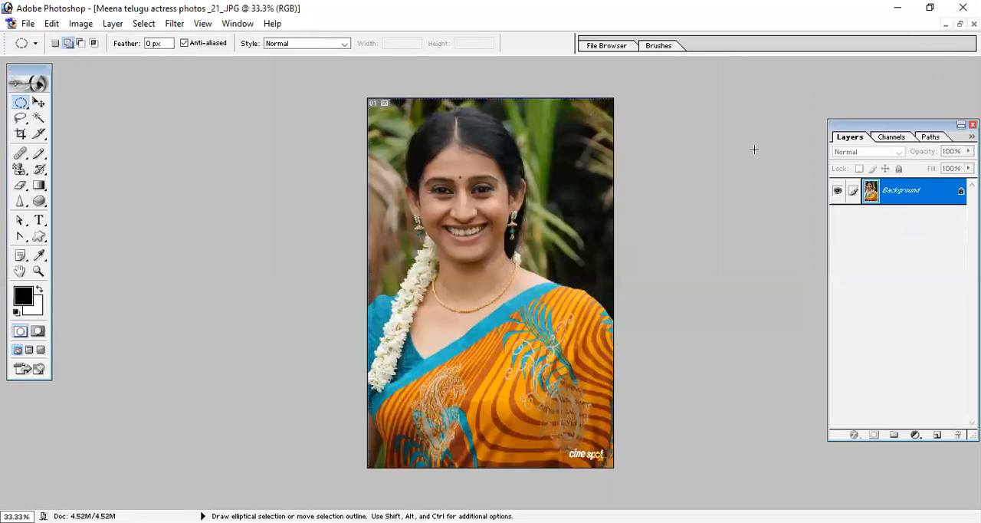
key(ctrl+Tab)
key(ctrl+Tab)
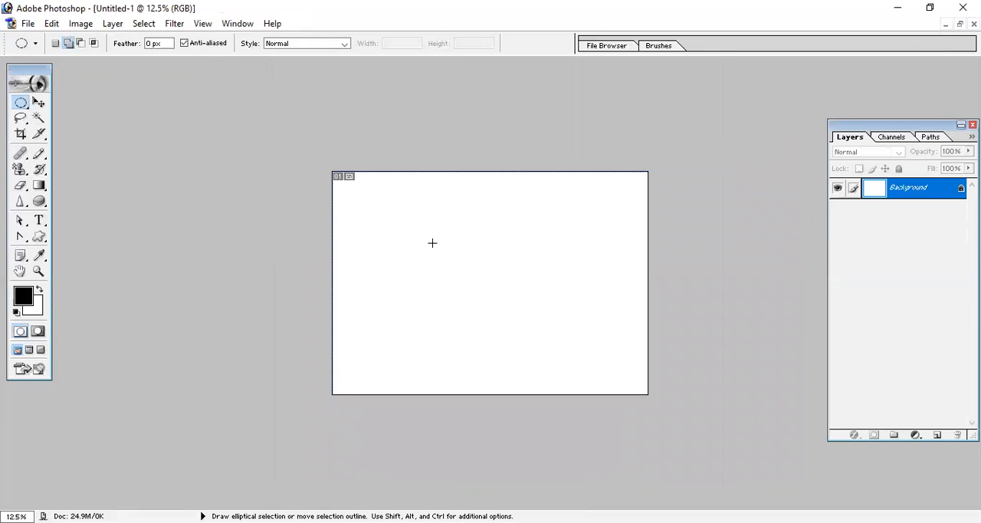
click(52, 23)
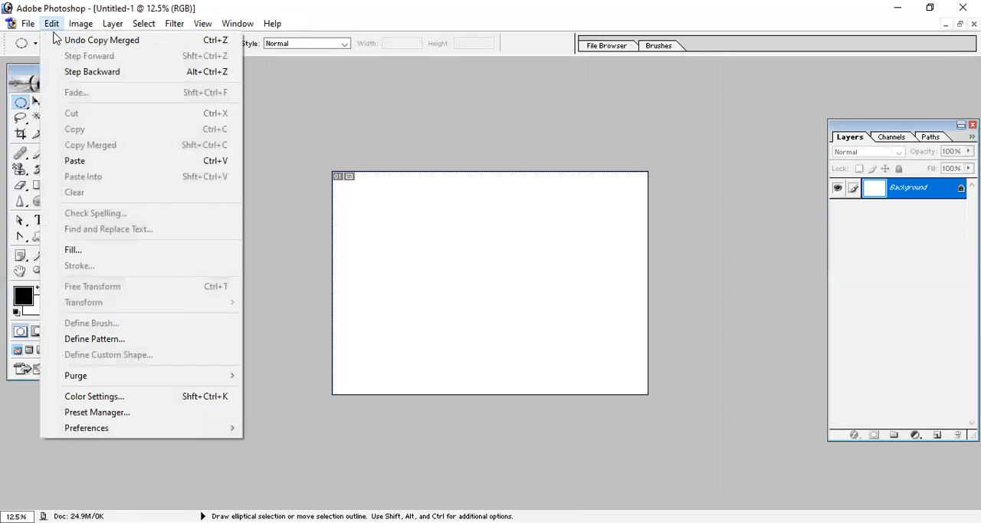
click(112, 163)
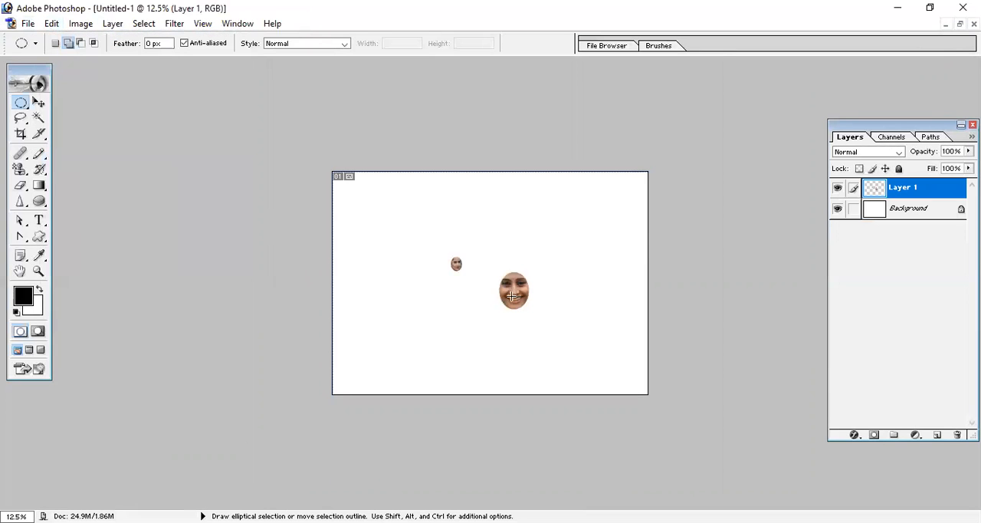
- Examine the two pasted faces in Untitled-1 at several zoom levels
key(ctrl)
key(ctrl+plus)
key(ctrl+plus)
key(ctrl+plus)
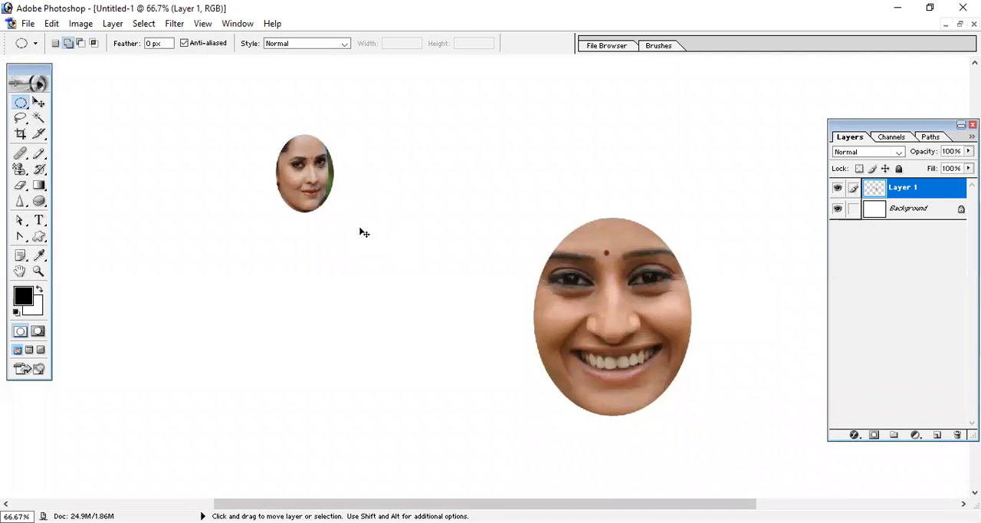
key(ctrl+minus)
key(ctrl+minus)
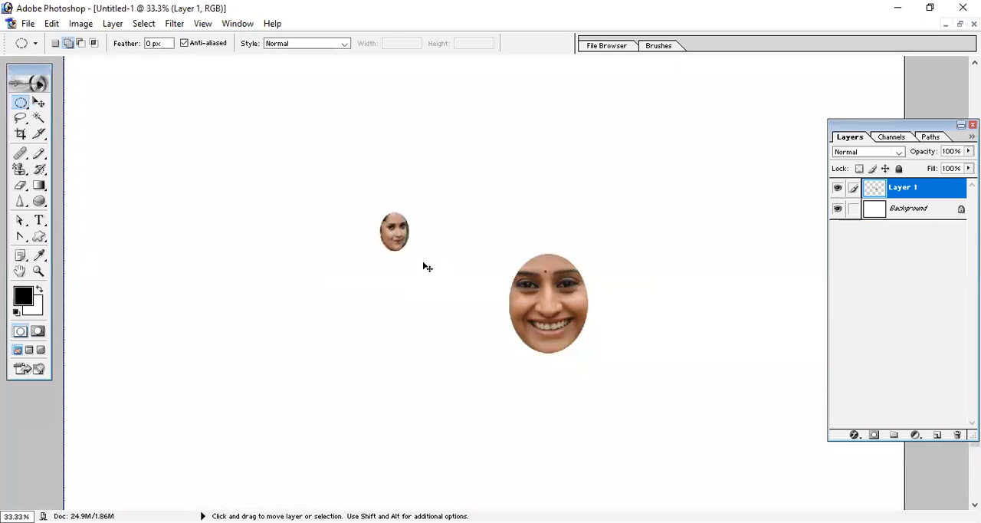
key(ctrl+minus)
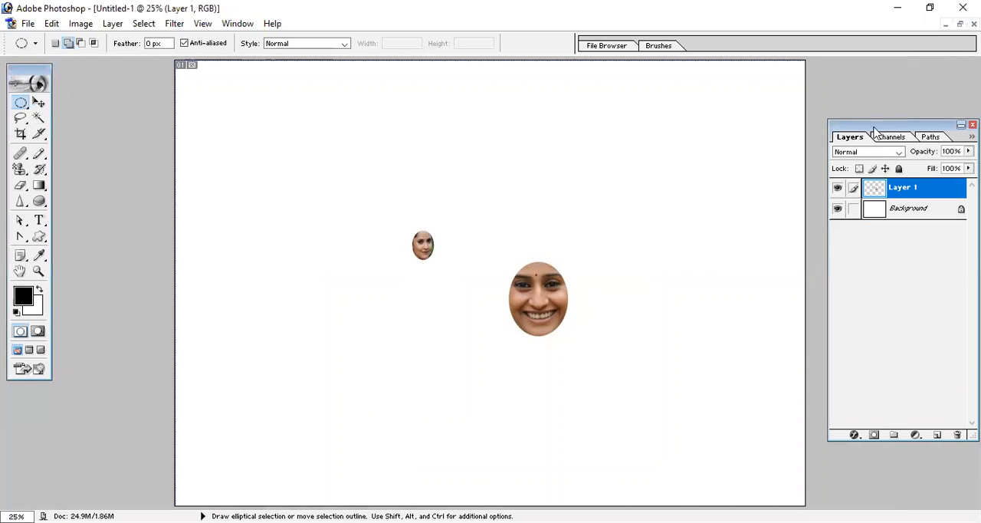
- Restore the document windows and open the 4408558-desktop-wallpaper-nature-scenes image from the Images folder
click(960, 24)
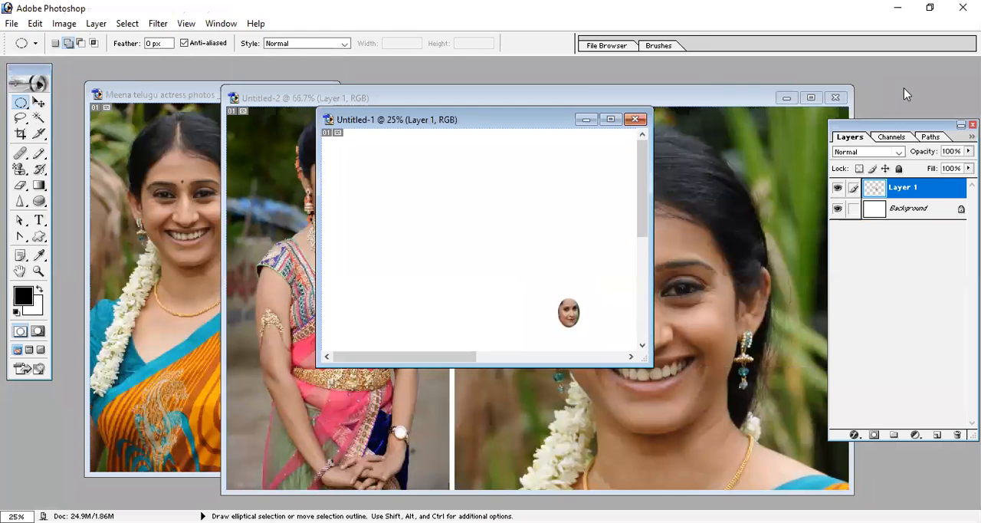
key(ctrl+o)
click(579, 70)
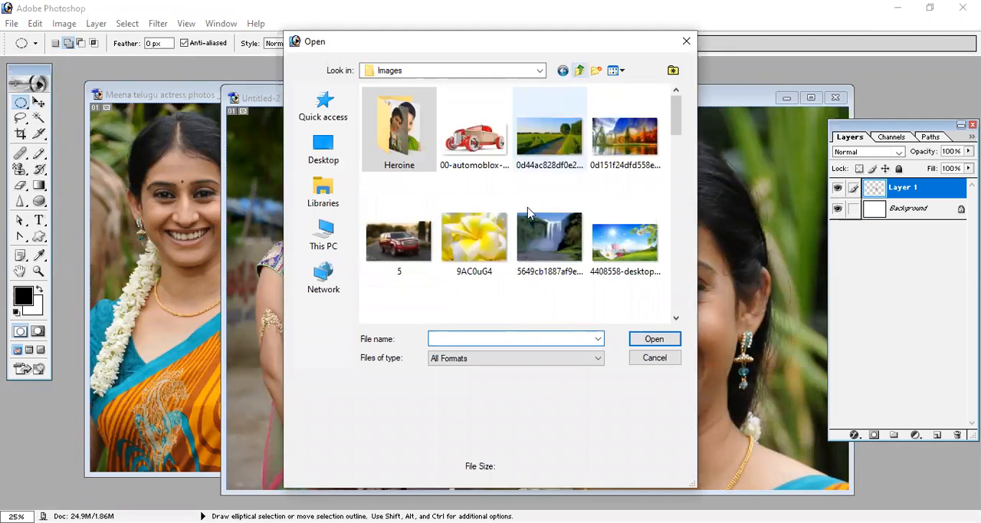
click(660, 268)
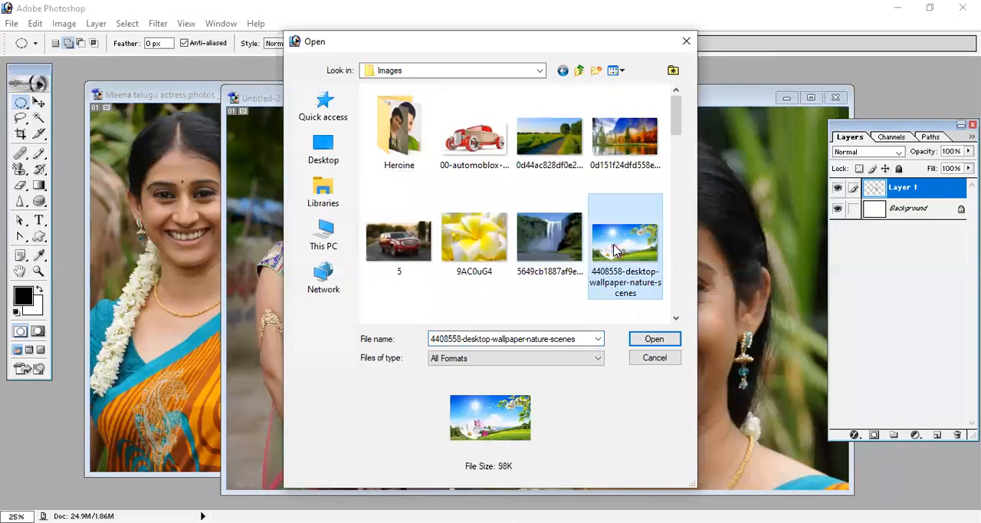
click(655, 342)
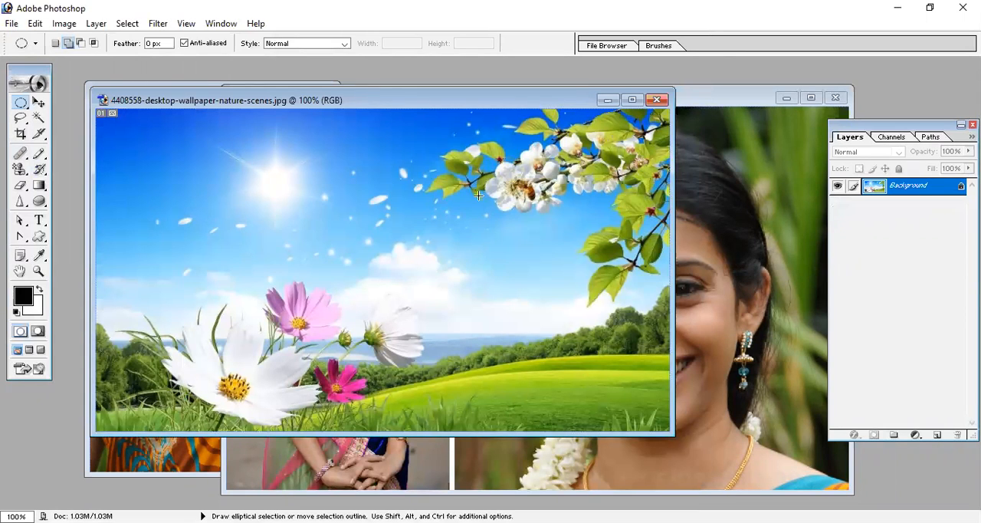
- Try to use Copy Merged on elliptical selections around the branch blossom and large white flower, then clear the selection
drag(483, 162, 541, 220)
drag(163, 316, 325, 441)
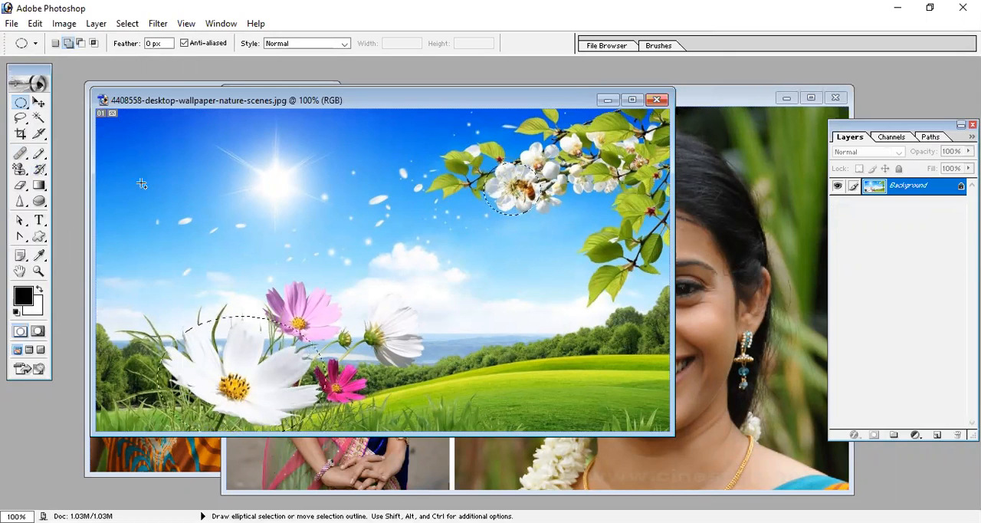
click(36, 23)
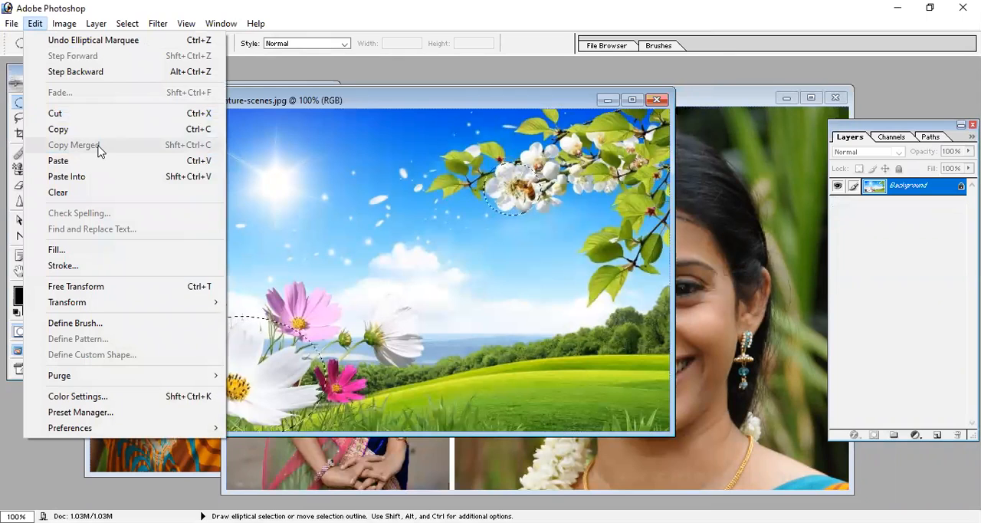
click(416, 102)
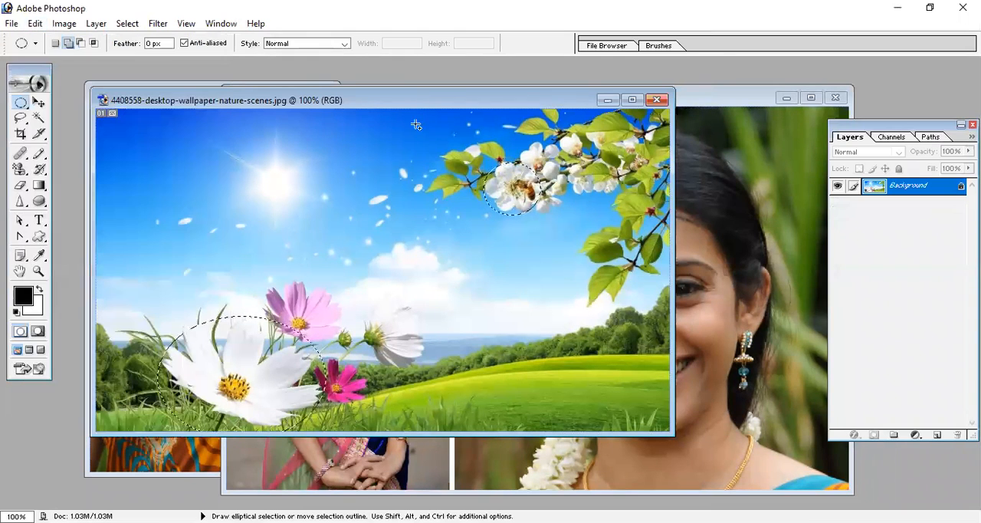
key(ctrl+d)
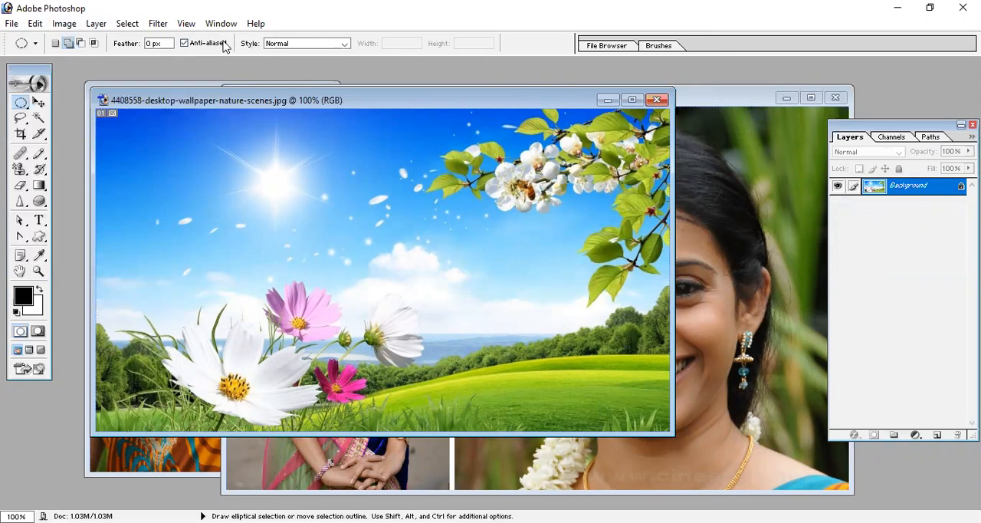
- Duplicate the wallpaper image's Background layer as "Background copy"
click(60, 25)
mouse_move(96, 23)
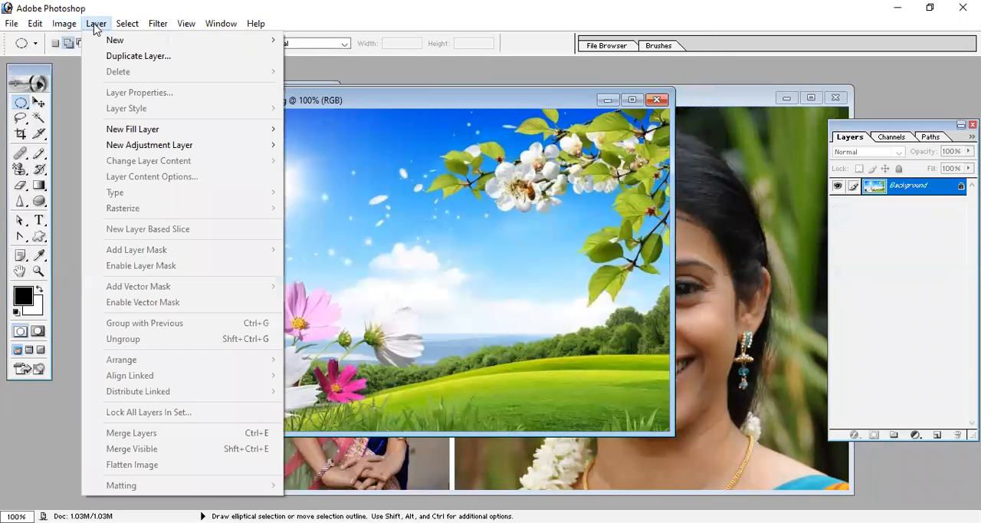
click(138, 56)
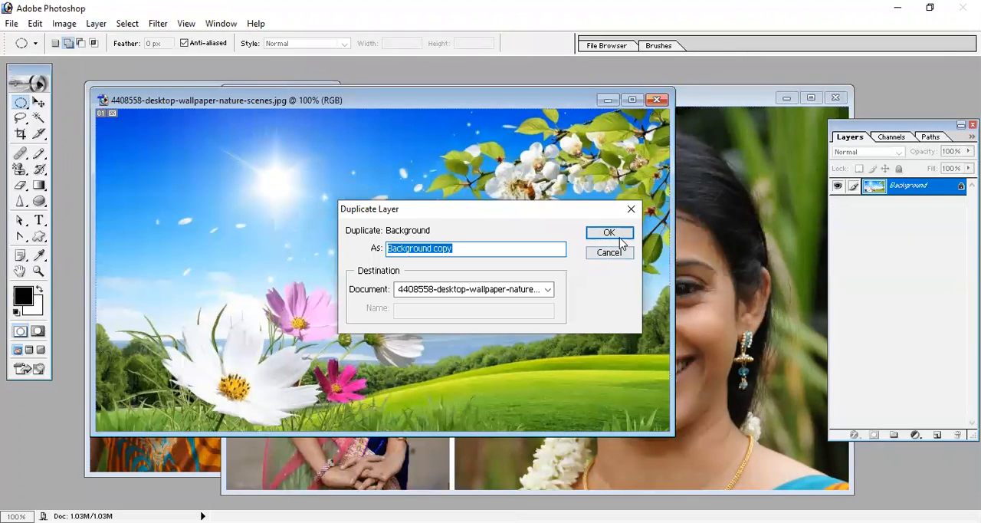
click(618, 234)
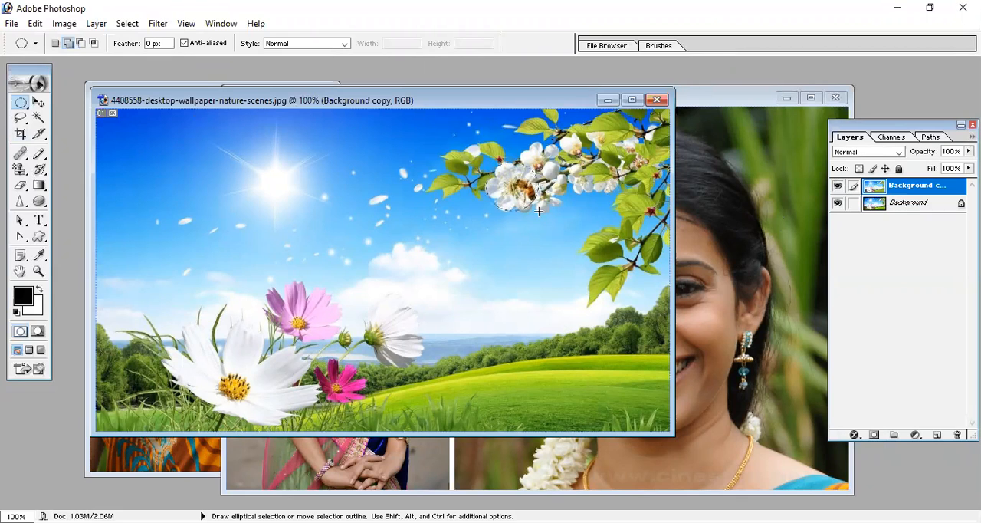
- Add elliptical selections around the branch blossom on Background copy and the pink flower on Background, and copy them merged
drag(543, 161, 486, 214)
click(898, 204)
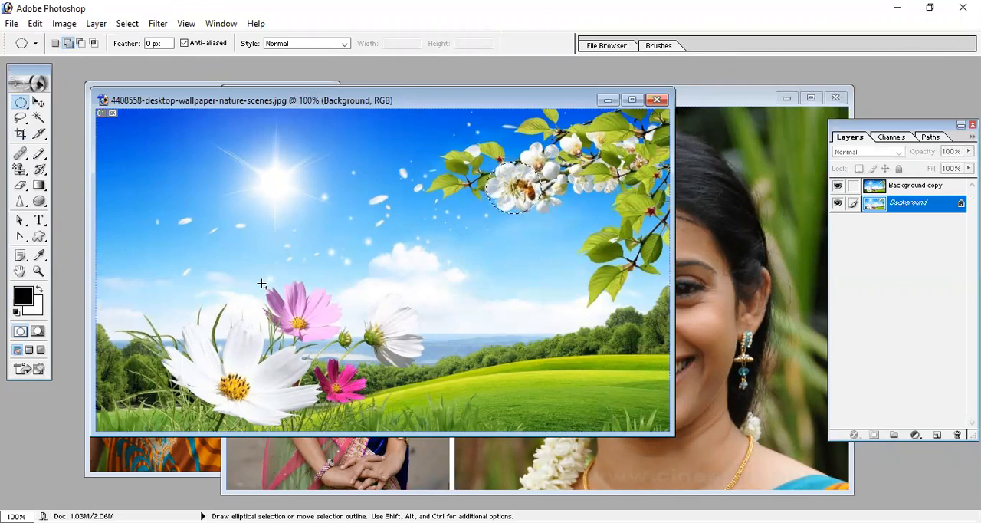
drag(261, 281, 343, 342)
click(35, 24)
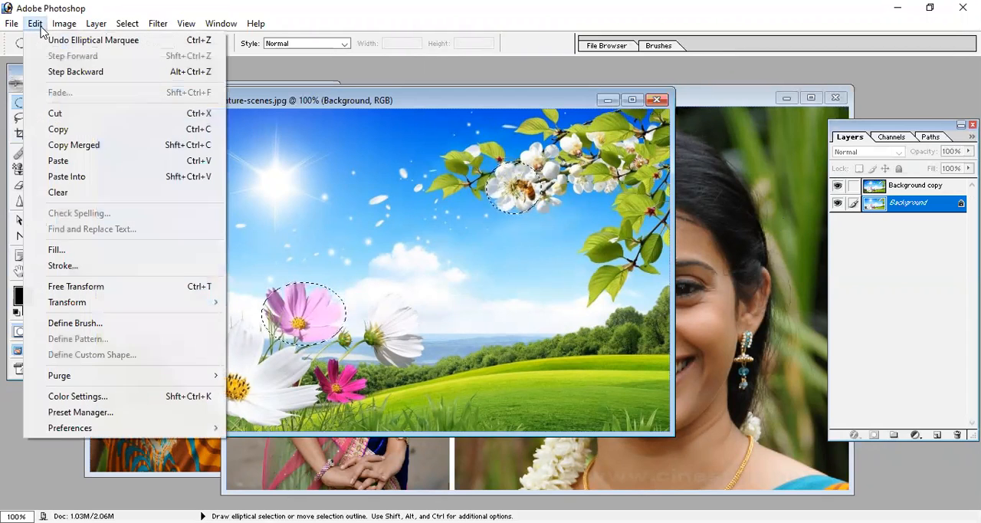
click(98, 145)
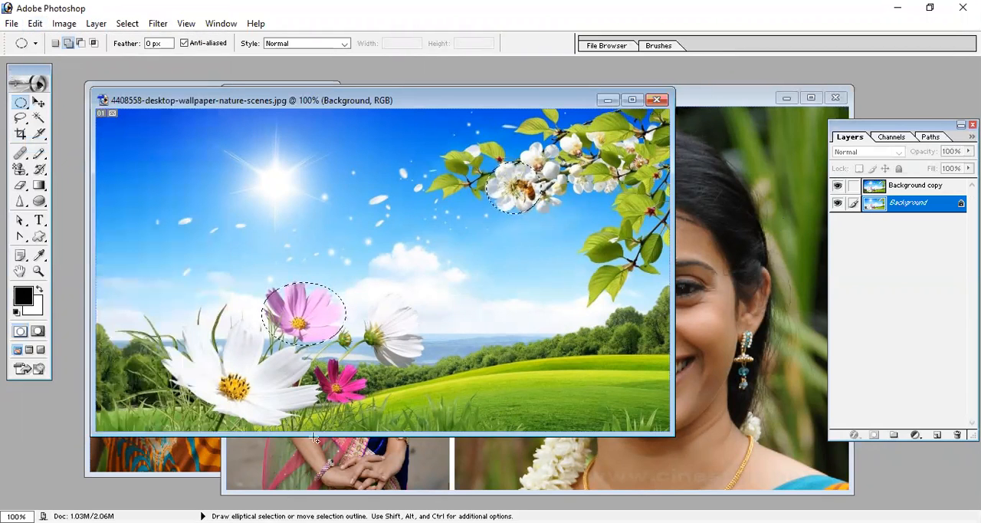
- Paste the merged copy of the two flowers back into the wallpaper image
click(119, 456)
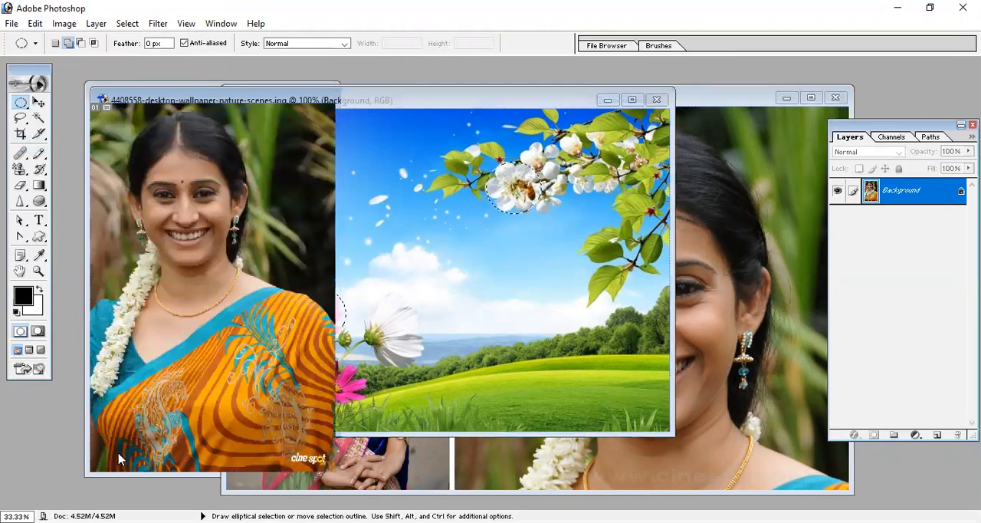
click(447, 346)
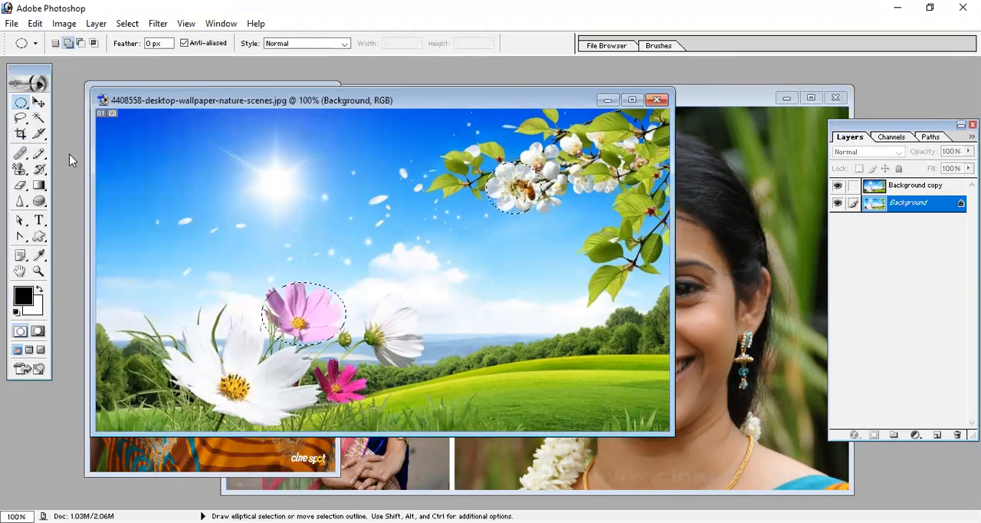
key(ctrl+d)
click(35, 23)
click(73, 161)
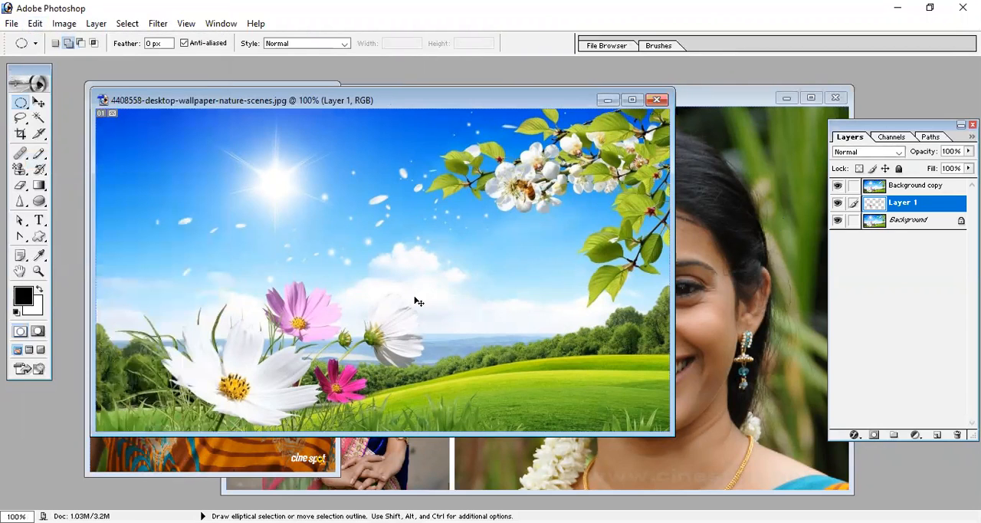
- Switch to Untitled-1, maximize its window and paste the merged copy of the two flowers
key(v)
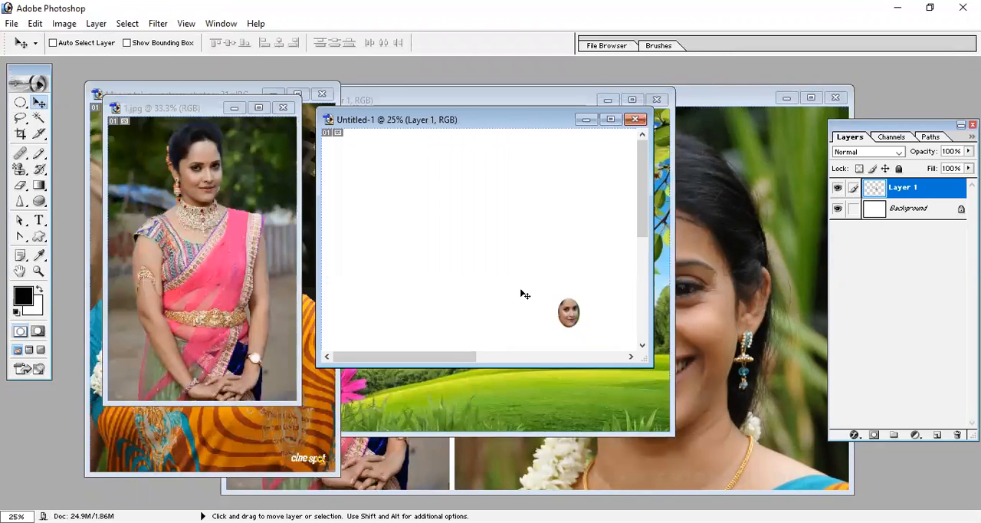
click(611, 119)
key(ctrl+v)
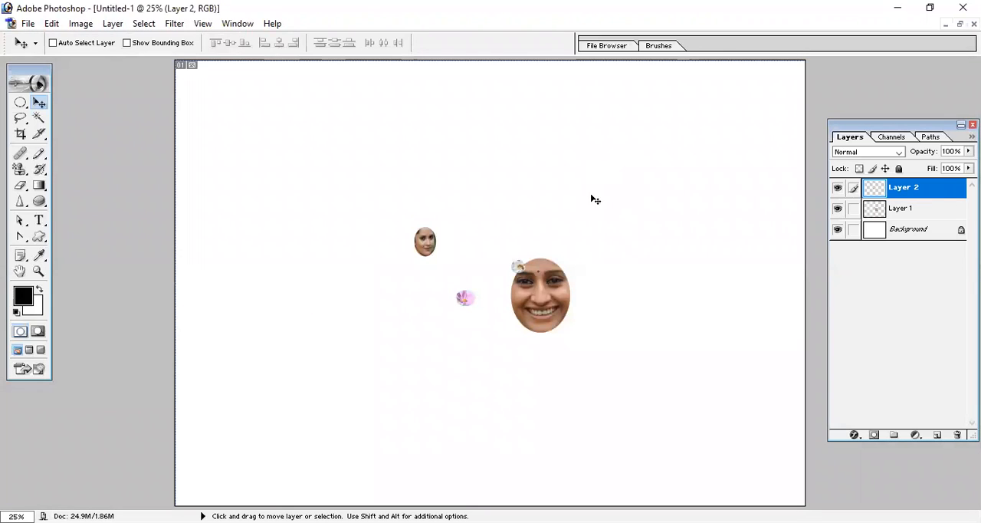
- Enlarge the pasted flowers with Free Transform and reposition them around the two faces
drag(473, 307, 644, 466)
key(ctrl+t)
key(Return)
drag(364, 434, 313, 284)
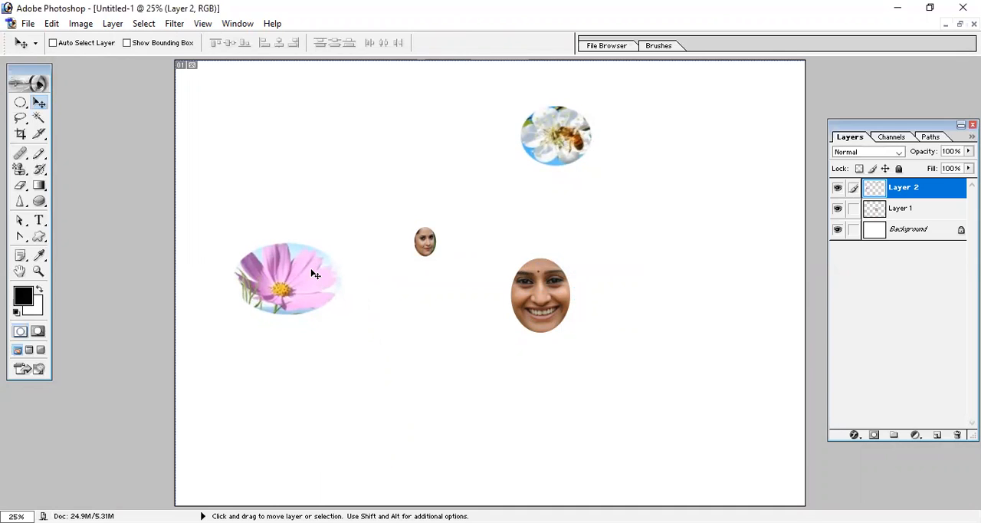
- Return to the 4408558-desktop-wallpaper-nature-scenes image, maximize it and delete its pasted Layer 1
click(960, 23)
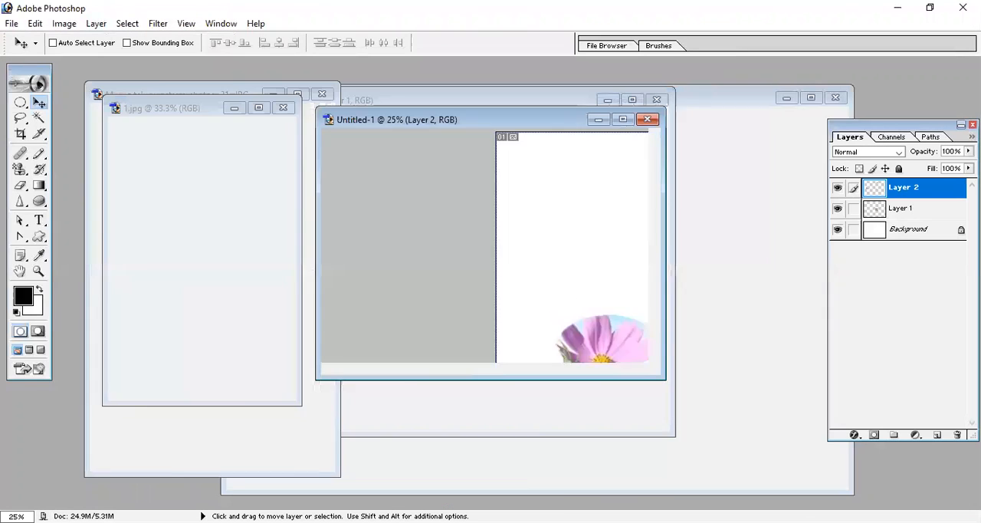
click(497, 424)
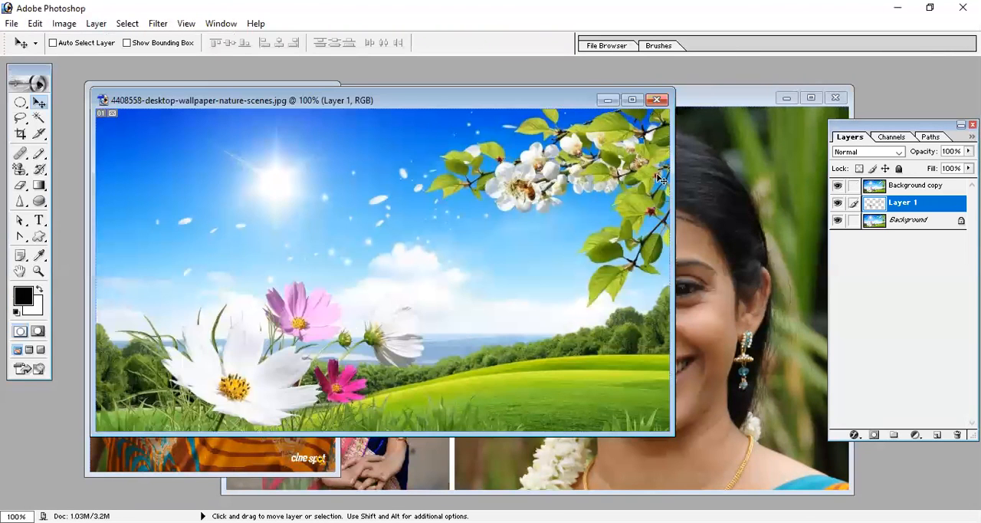
click(632, 100)
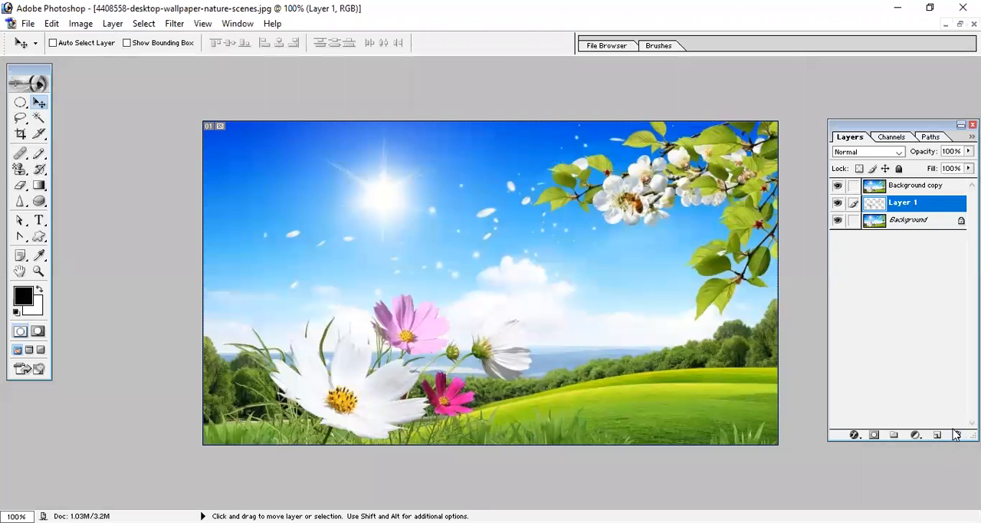
click(956, 434)
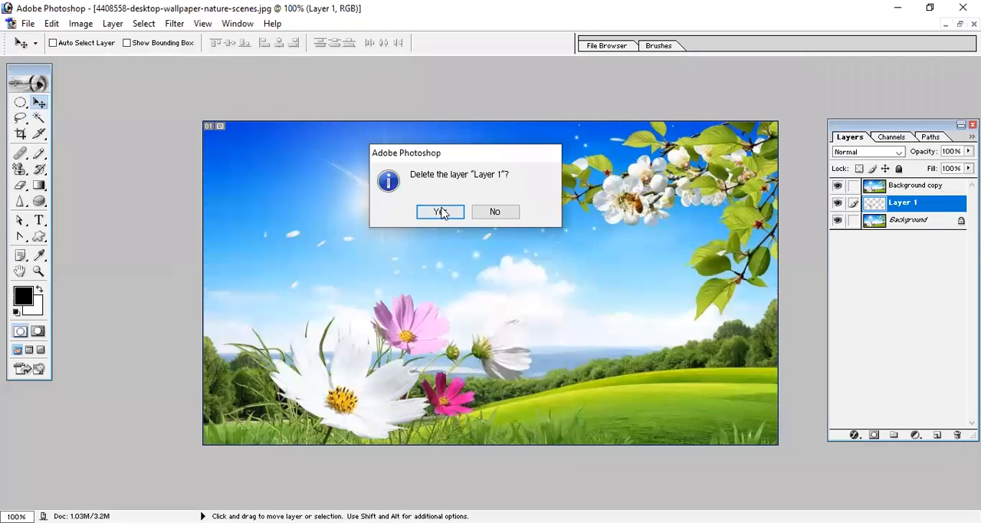
click(440, 213)
- Outline the large white flower on the Background layer with a closed Polygonal Lasso selection
click(20, 105)
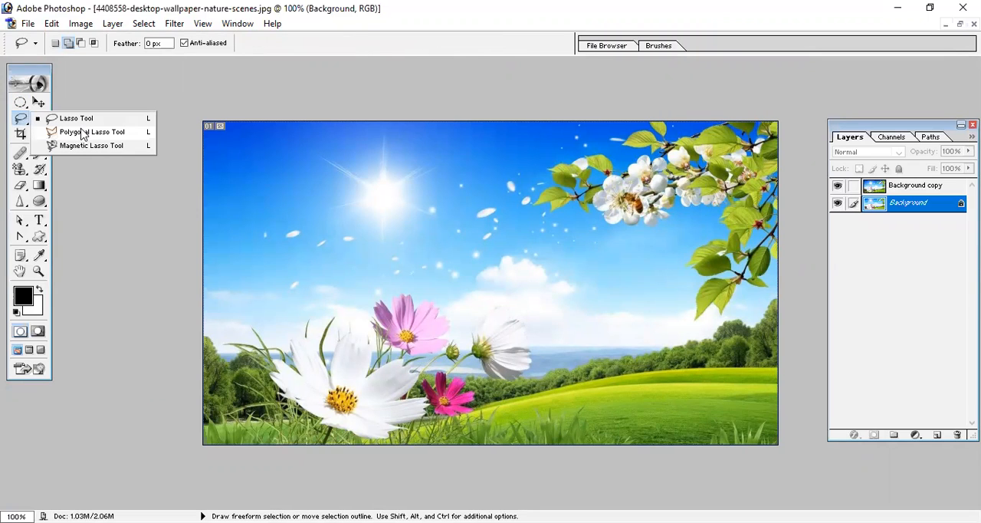
click(84, 132)
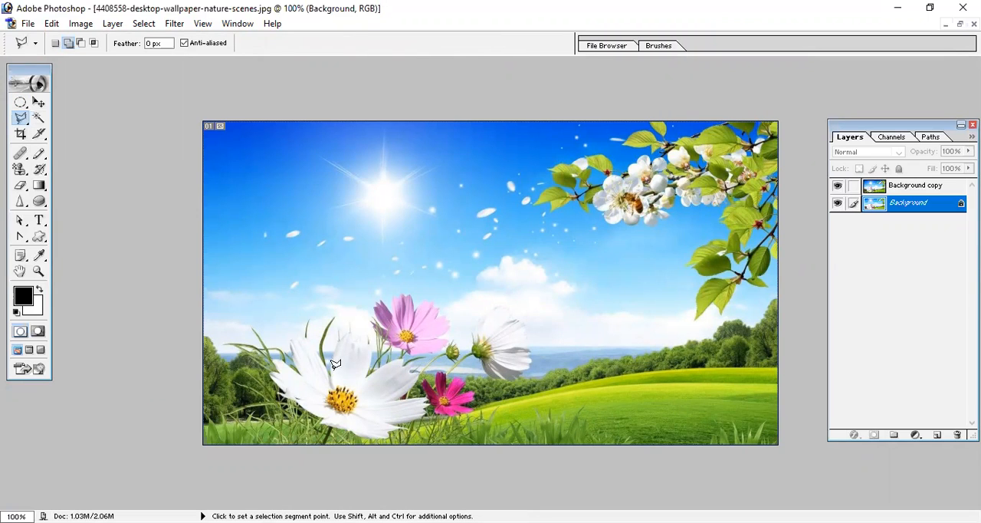
click(296, 336)
click(266, 374)
click(297, 406)
click(320, 423)
click(346, 434)
click(396, 440)
click(437, 415)
click(426, 400)
click(401, 398)
click(426, 381)
click(407, 361)
click(369, 375)
click(379, 338)
click(362, 330)
click(341, 334)
click(331, 342)
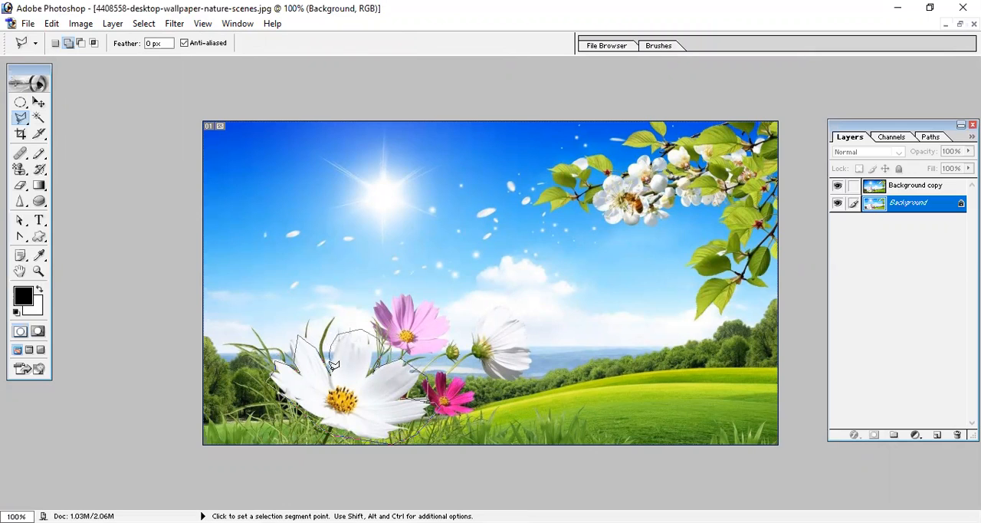
click(330, 371)
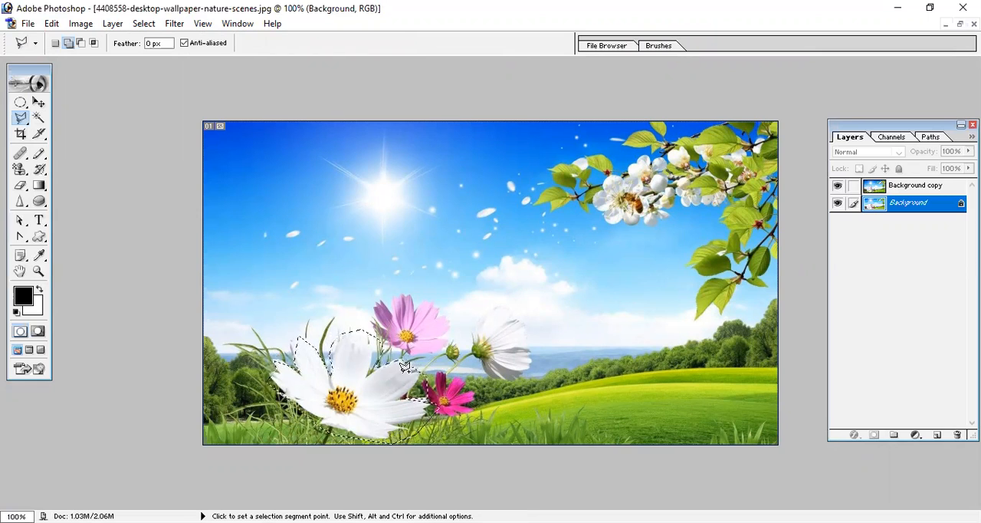
click(606, 217)
key(Escape)
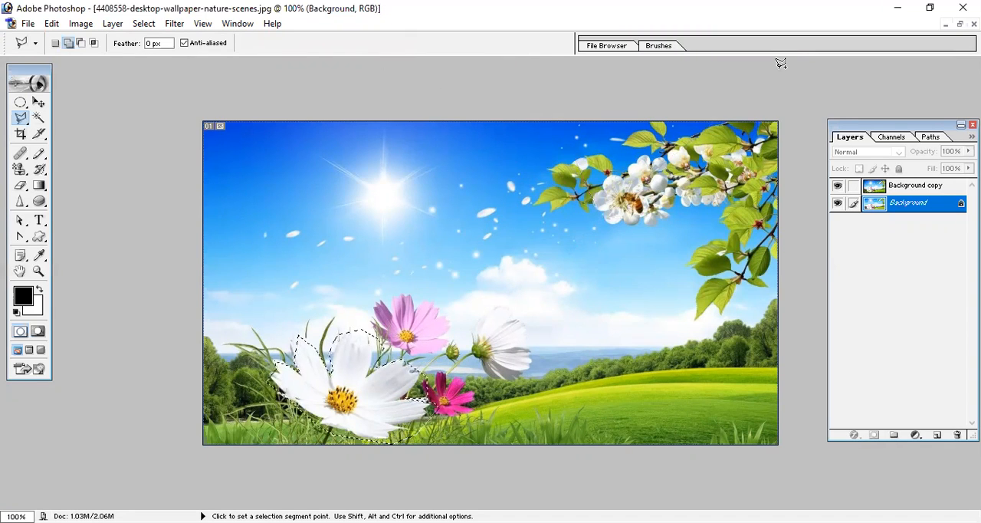
key(ctrl+alt+d)
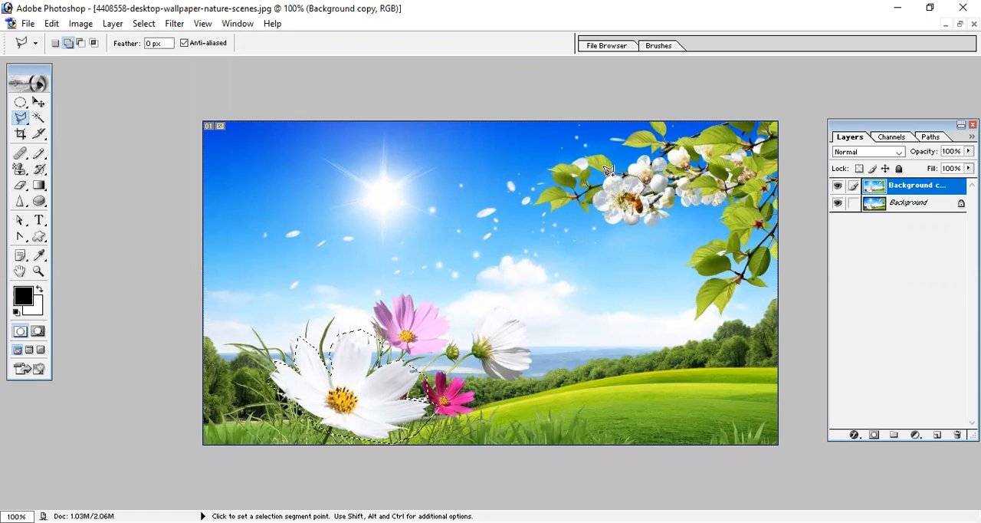
- Add a Polygonal Lasso selection around the branch blossom on Background copy and copy both selected flowers merged
click(600, 216)
click(614, 223)
double_click(623, 223)
click(52, 24)
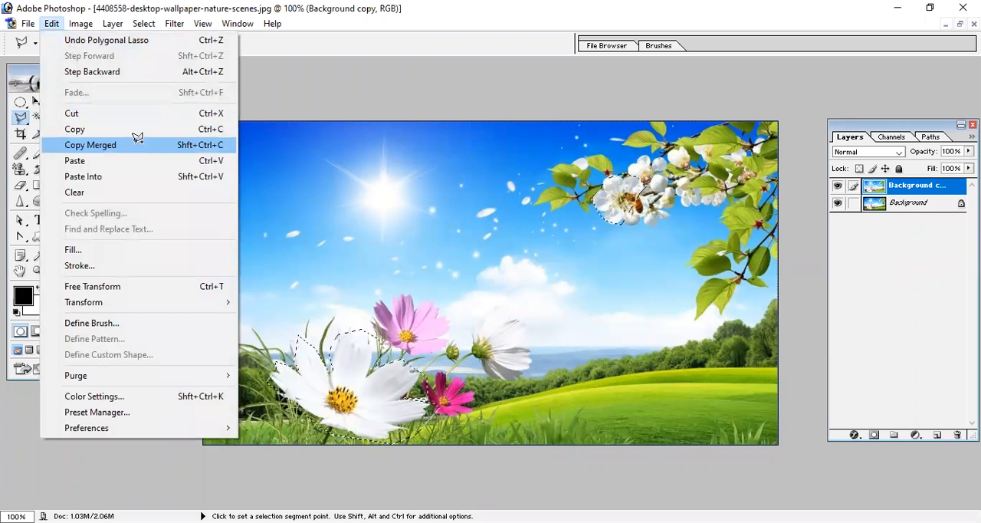
click(134, 144)
- Paste the merged copy of the two white flowers into Untitled-1, move it slightly and inspect it
key(ctrl+Tab)
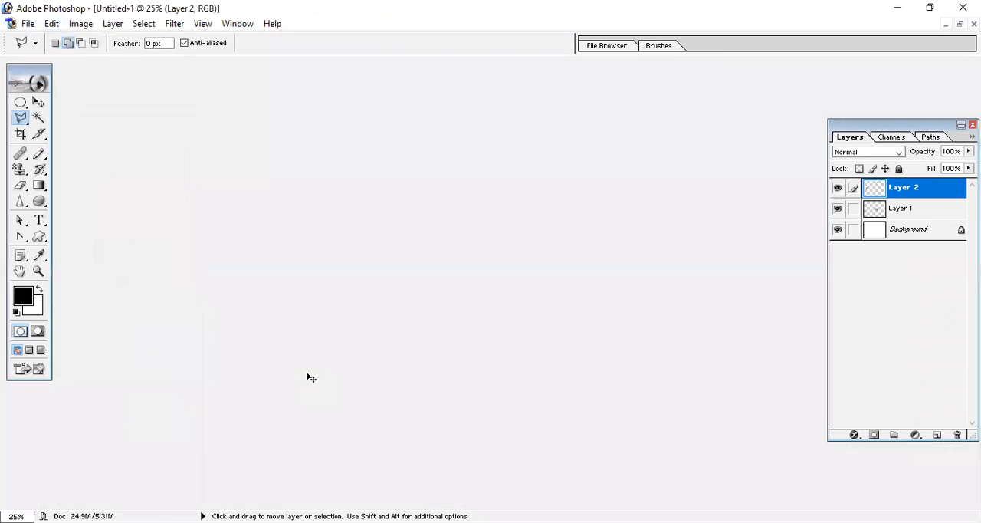
key(ctrl+v)
key(v)
drag(465, 316, 444, 320)
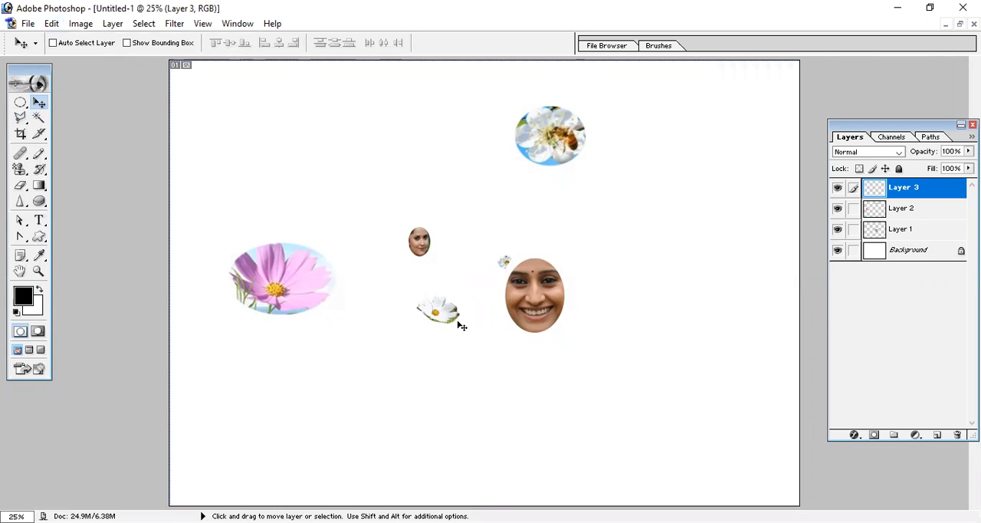
key(ctrl+plus)
key(ctrl+plus)
key(ctrl+minus)
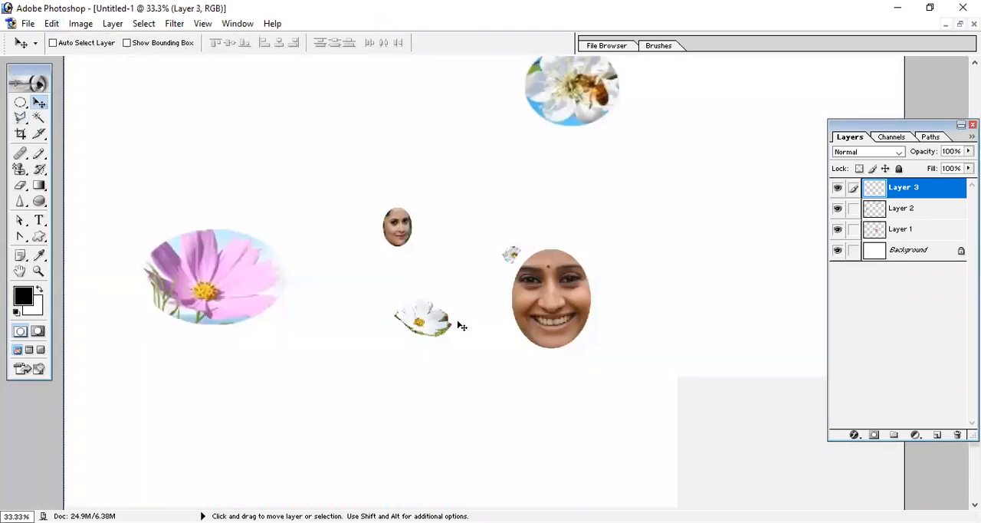
key(ctrl+minus)
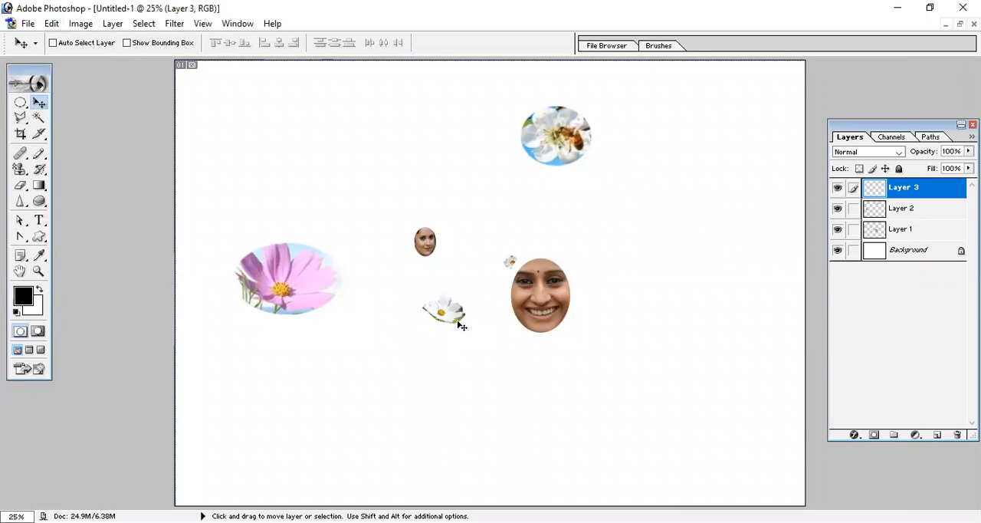
- Delete Layer 3, Layer 2 and Layer 1 from Untitled-1, leaving only the white Background
click(957, 436)
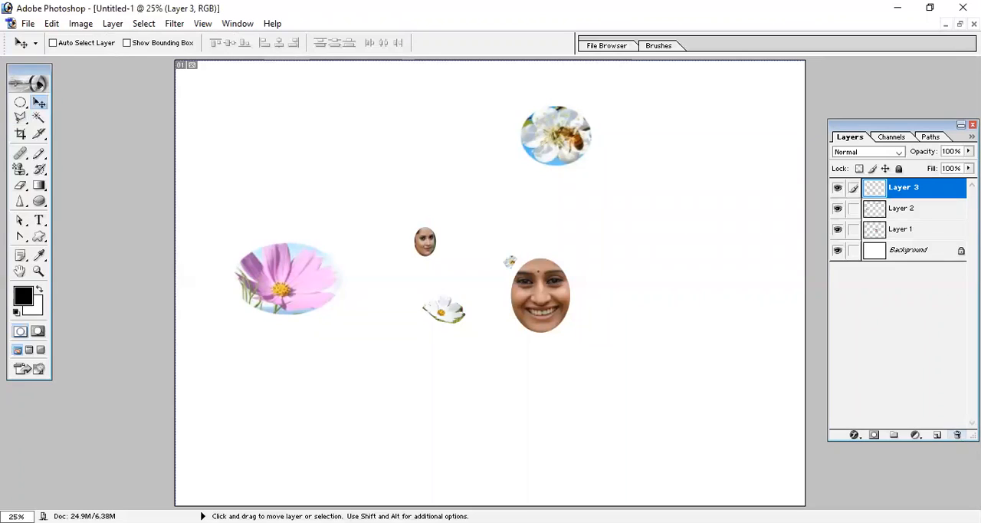
click(958, 436)
key(Return)
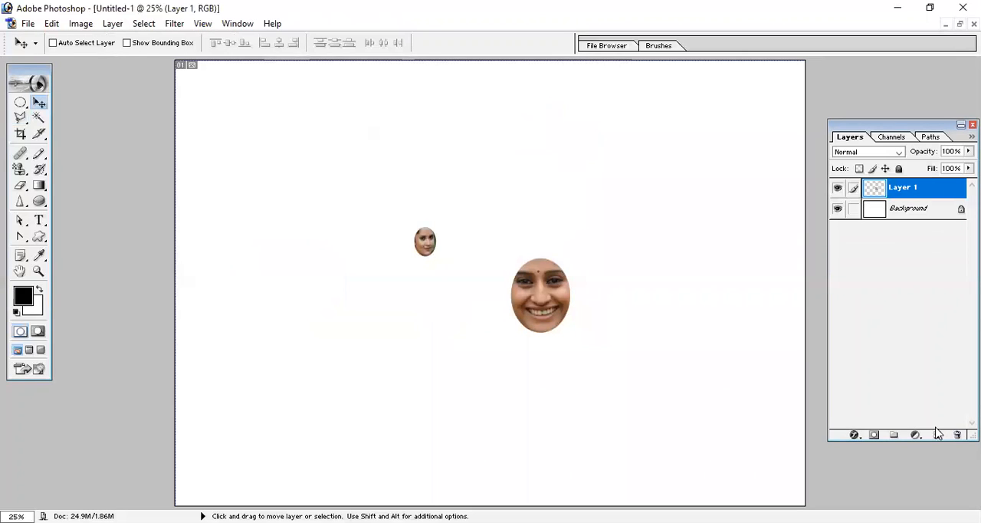
click(958, 435)
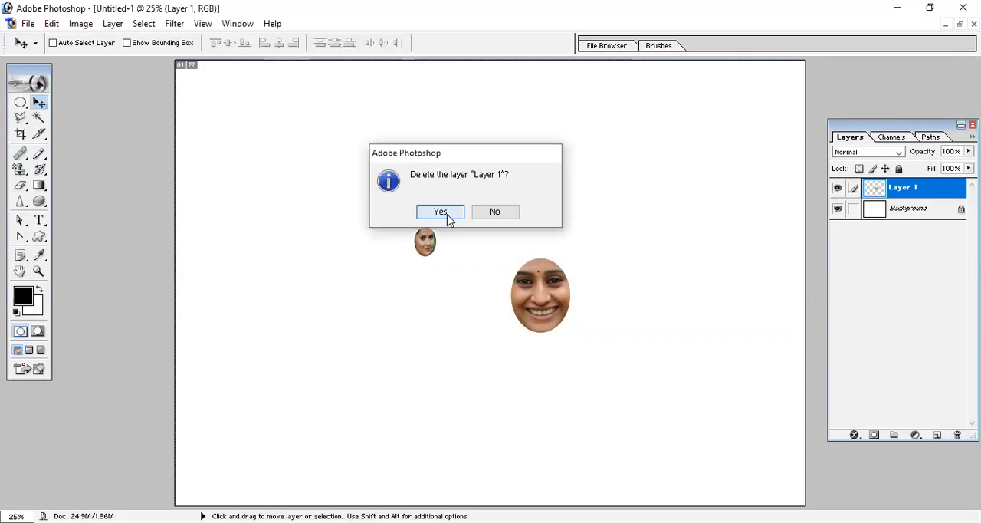
click(441, 213)
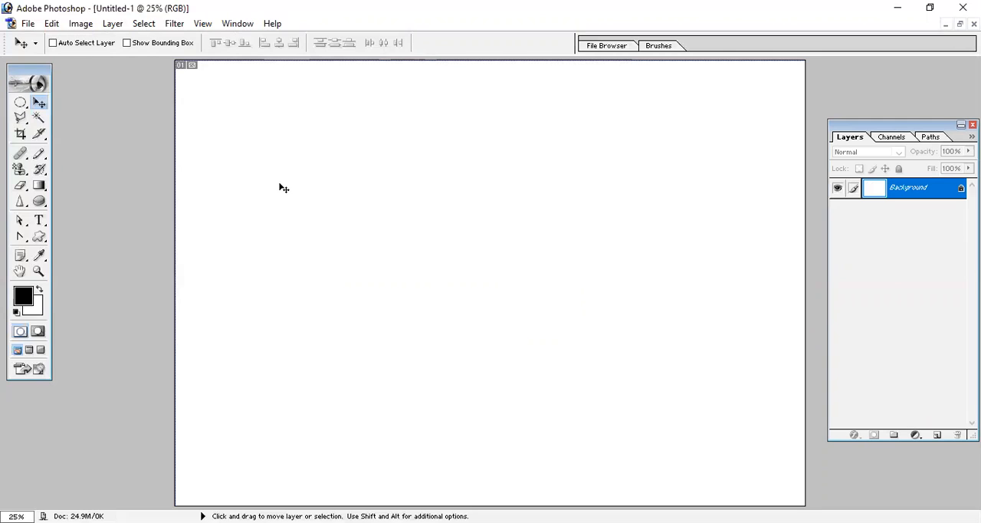
click(51, 23)
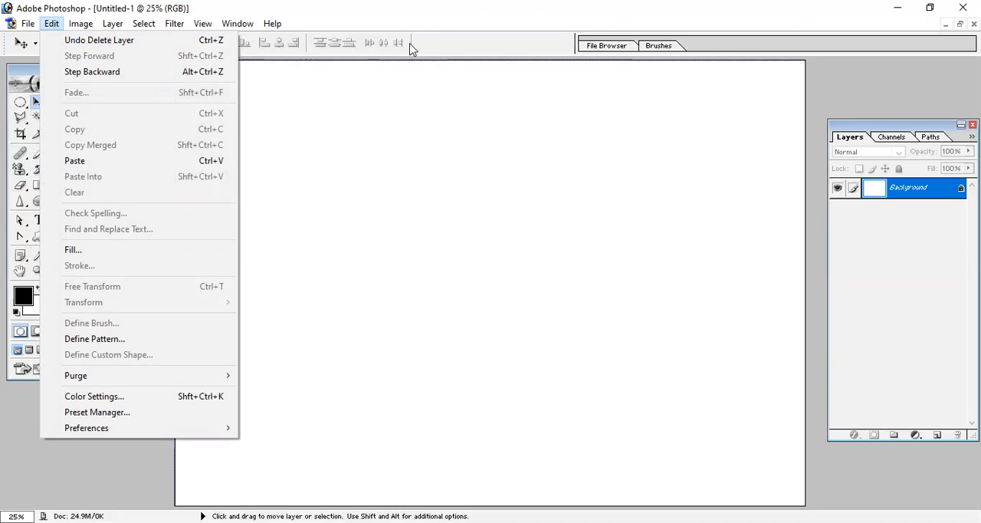
key(Escape)
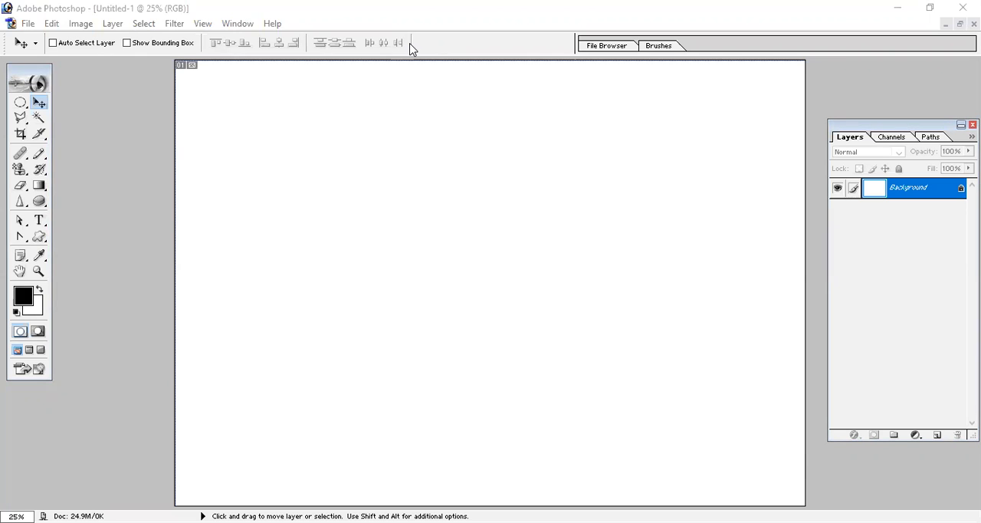
key(alt+e)
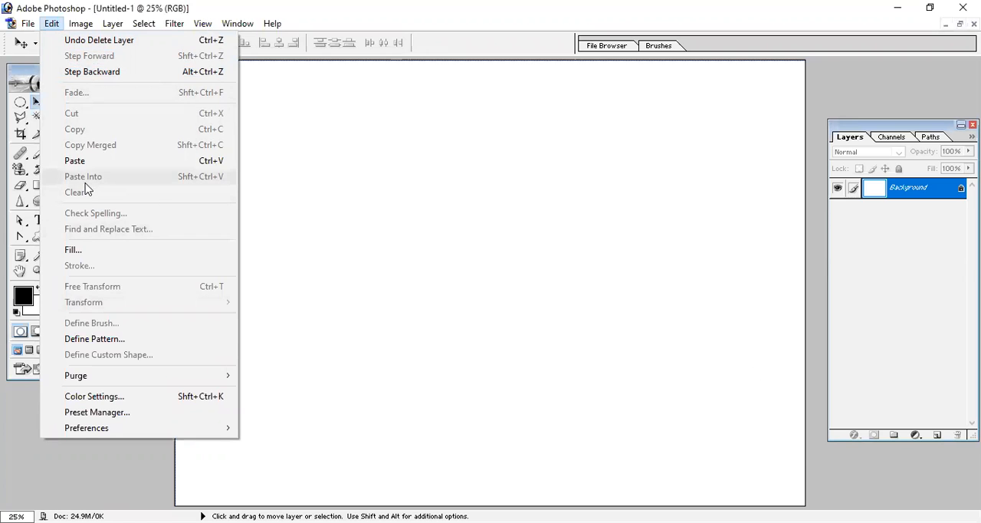
click(586, 161)
- In Untitled-2, drop the existing selections, draw an elliptical selection around the large smiling face on Layer 2 and copy it
click(959, 24)
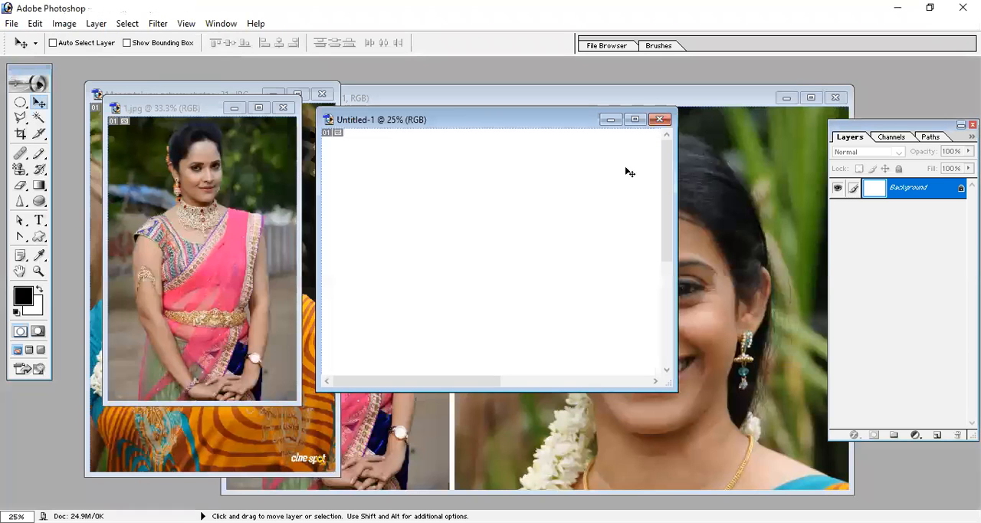
click(821, 223)
click(898, 189)
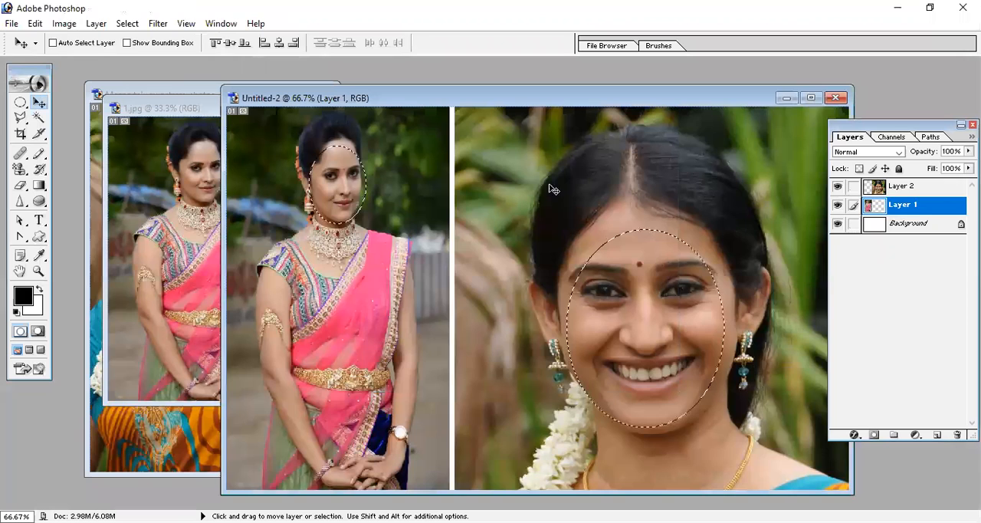
key(ctrl+d)
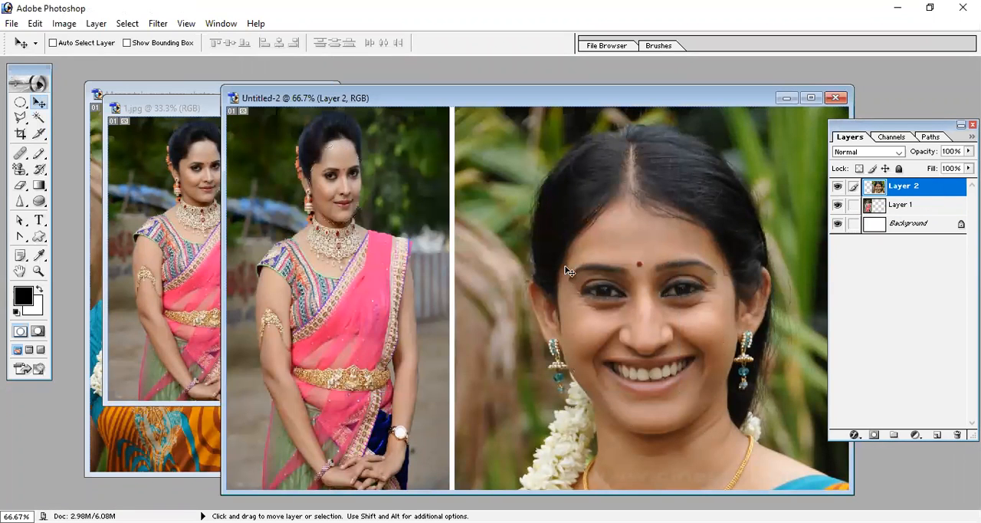
click(20, 104)
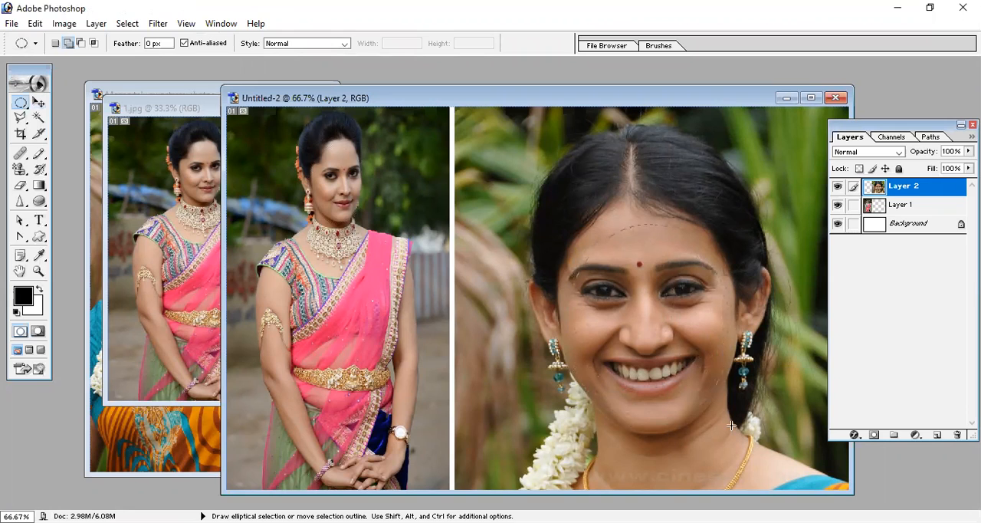
drag(731, 425, 568, 225)
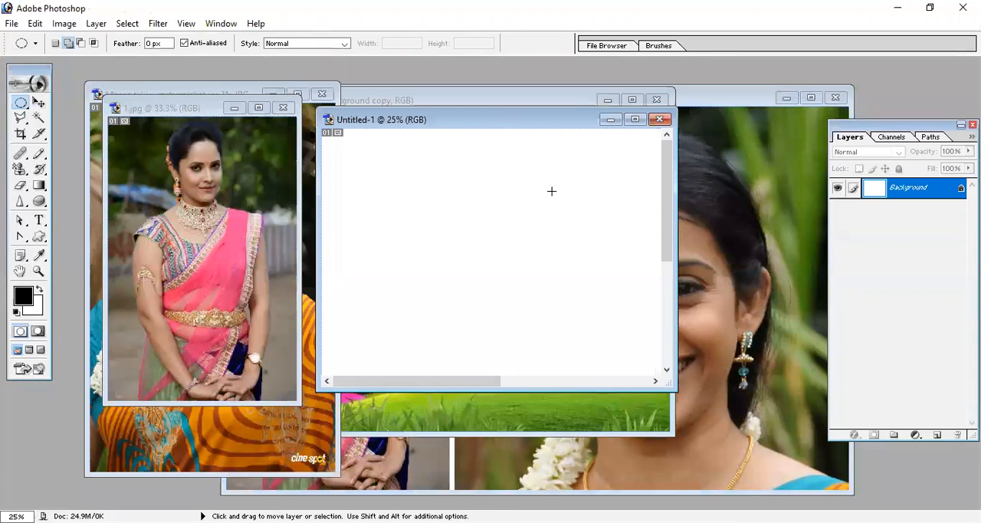
- Draw a circular selection in the upper-left part of the maximized Untitled-1 canvas and paste the copied face into it with Paste Into
click(635, 120)
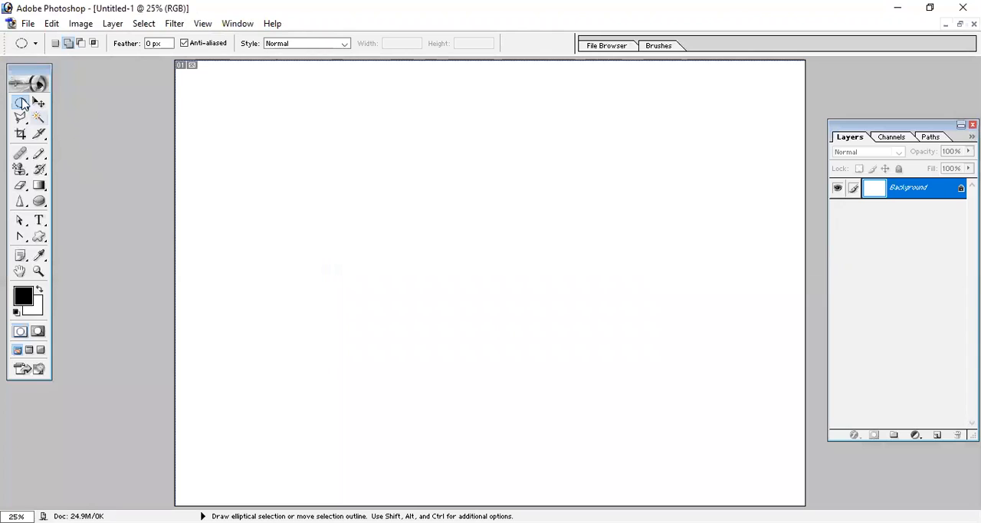
drag(312, 145, 445, 276)
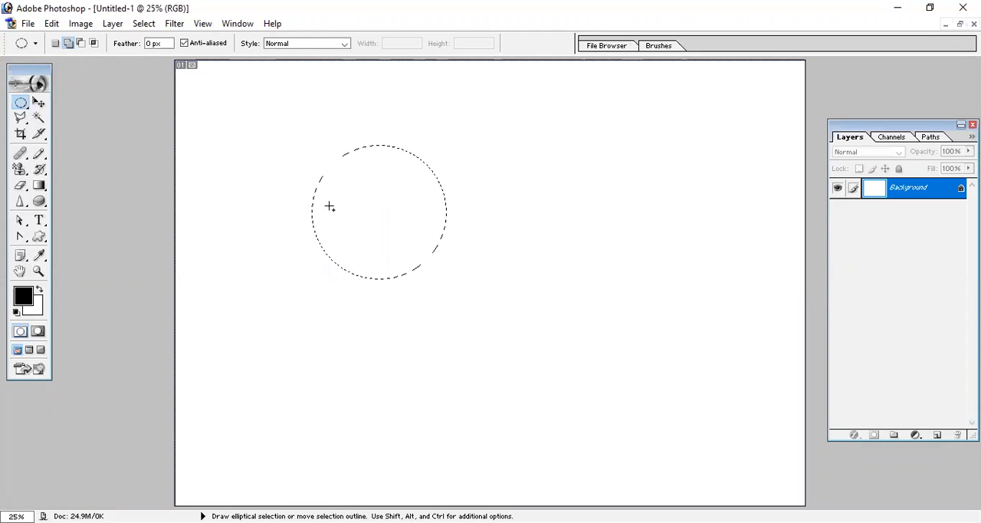
click(50, 24)
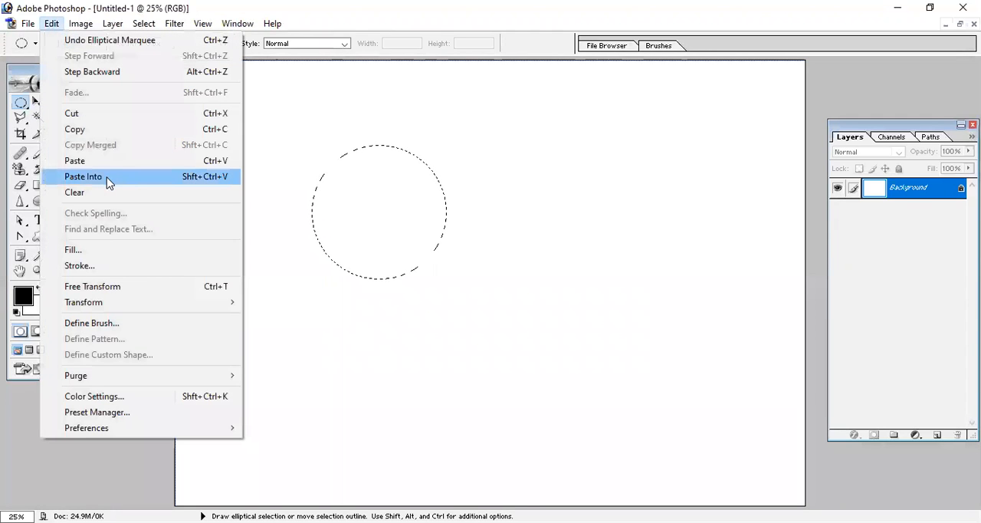
click(106, 178)
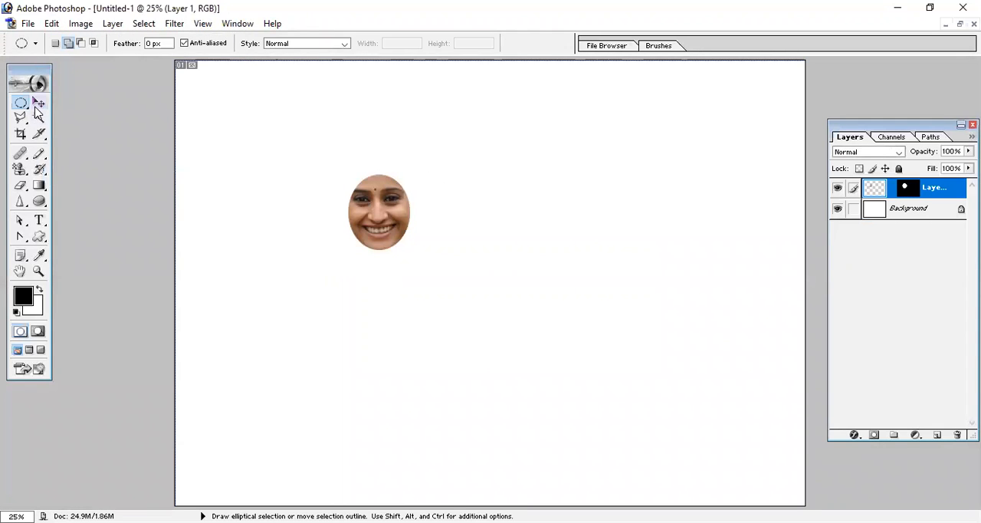
- Move the pasted face and enlarge it with Free Transform until it fills the circular mask, and nudge it slightly upward
click(39, 103)
drag(385, 242, 465, 286)
key(ctrl+t)
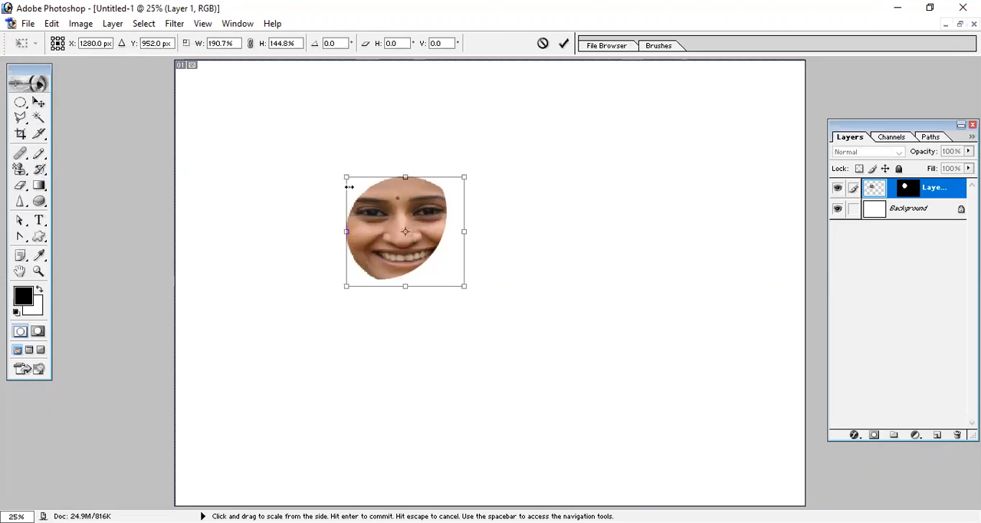
drag(348, 186, 300, 149)
drag(379, 169, 381, 145)
key(Return)
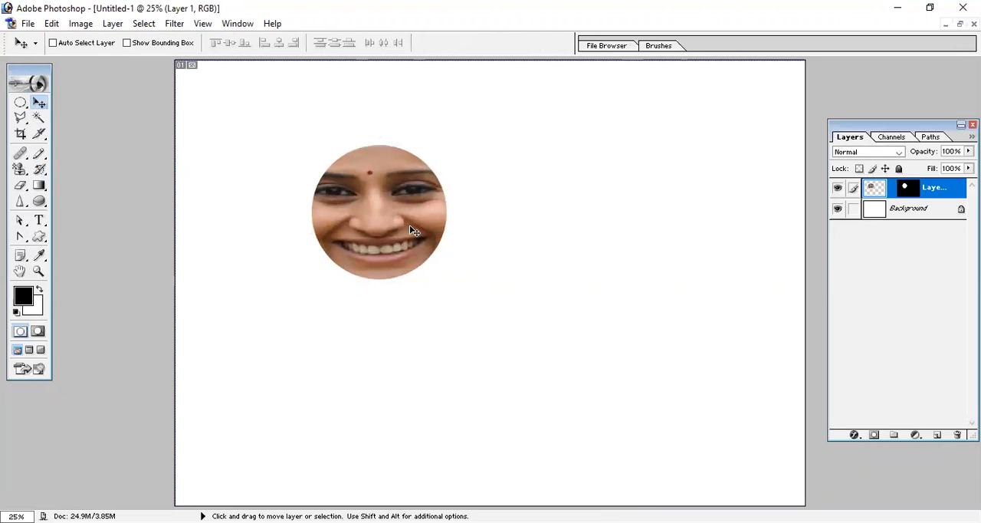
mouse_move(408, 224)
mouse_down()
mouse_move(438, 216)
mouse_move(387, 206)
mouse_move(406, 237)
mouse_move(407, 218)
mouse_up()
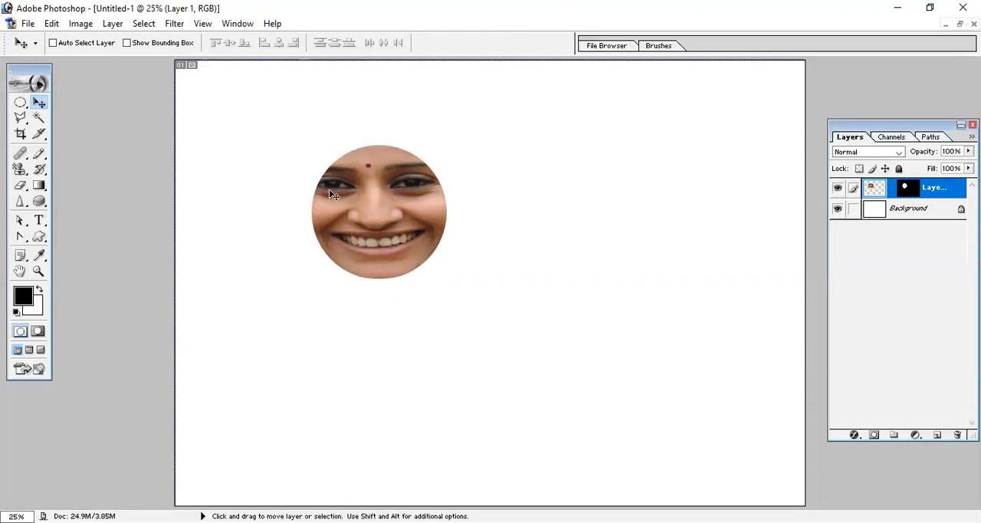
- Delete Layer 1 with the masked face from Untitled-1
click(50, 23)
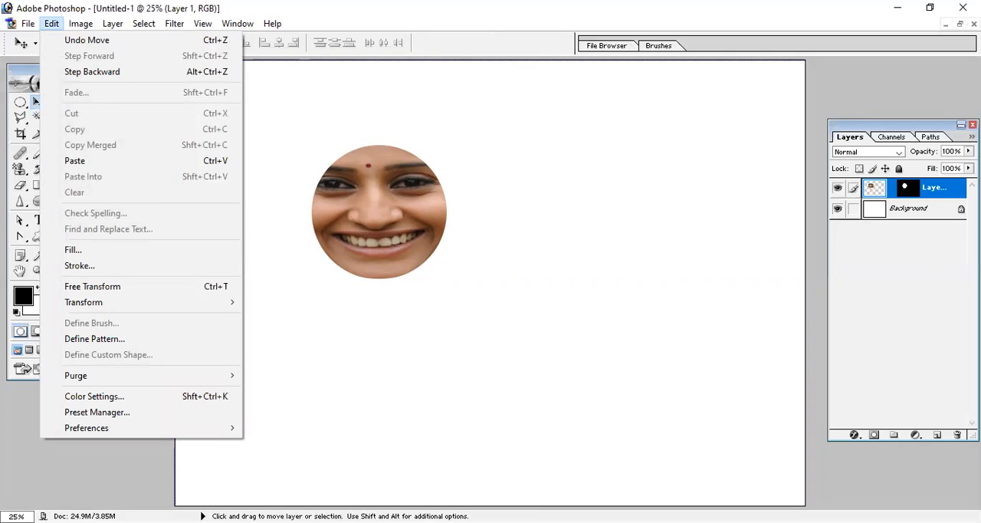
click(957, 434)
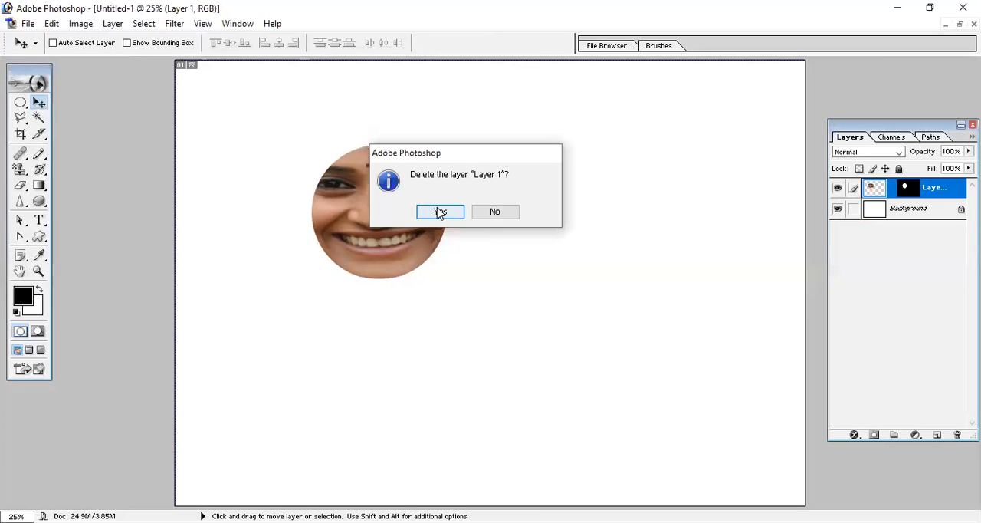
click(439, 215)
- Add the text line "He is a good bay" to the blank canvas and move it slightly up and to the right
click(39, 220)
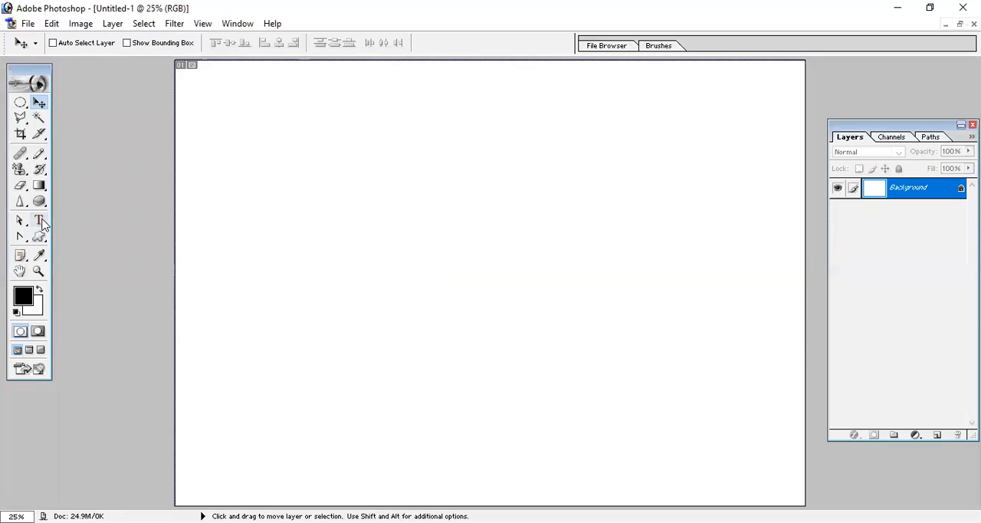
click(325, 296)
text(He is a good by)
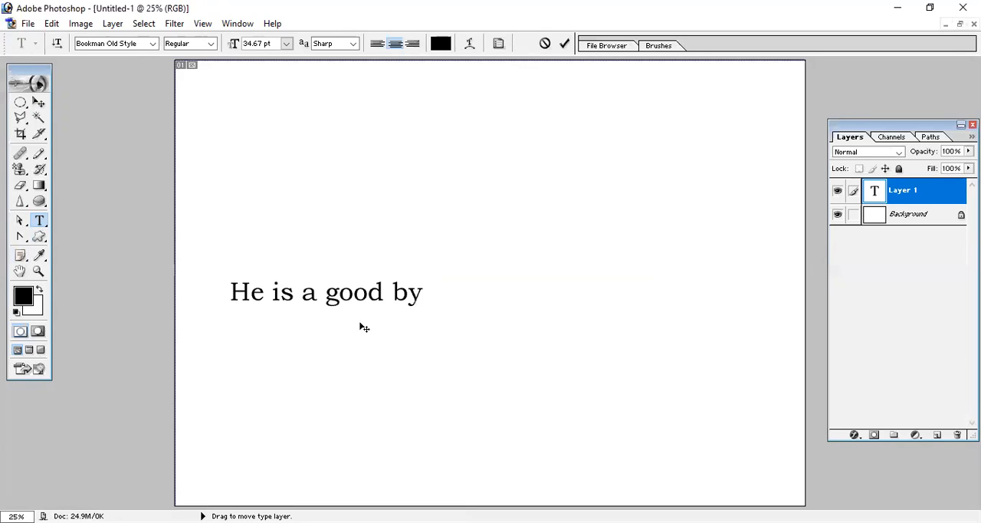
key(BackSpace)
text(ay)
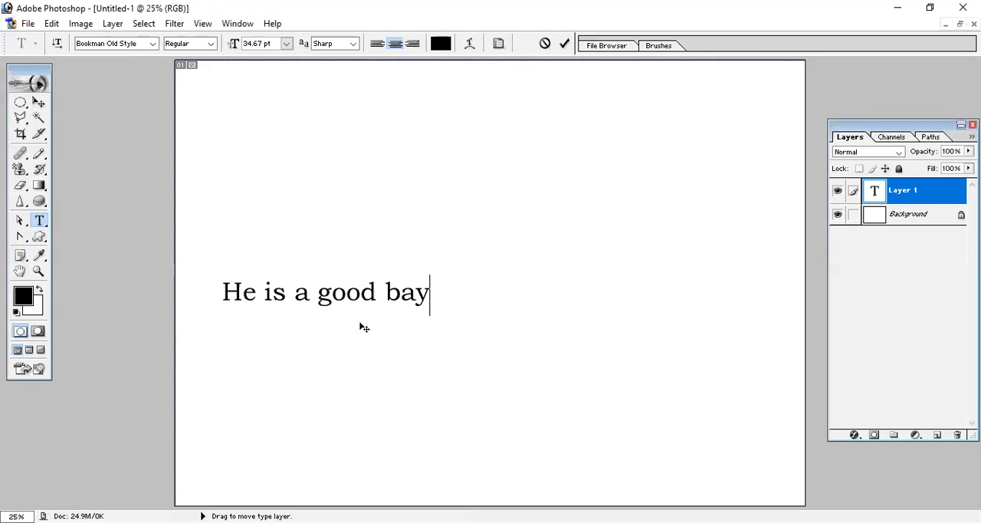
click(40, 103)
drag(352, 294, 402, 251)
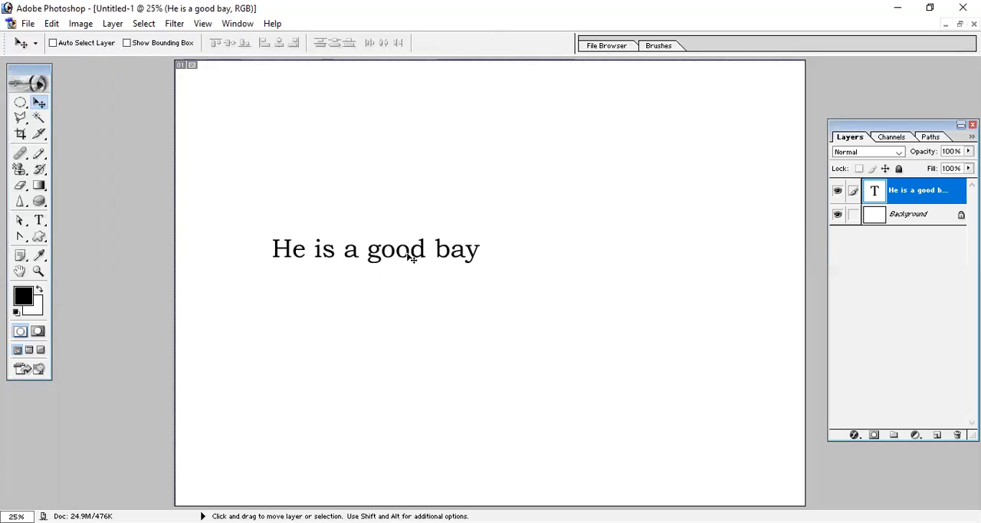
- Run Check Spelling on the "He is a good bay" text layer and dismiss the message
click(52, 25)
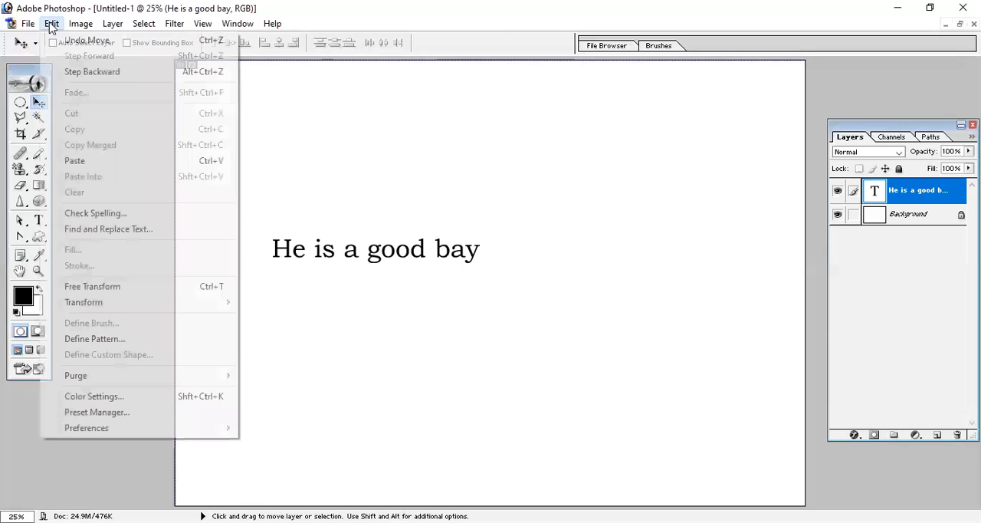
click(127, 214)
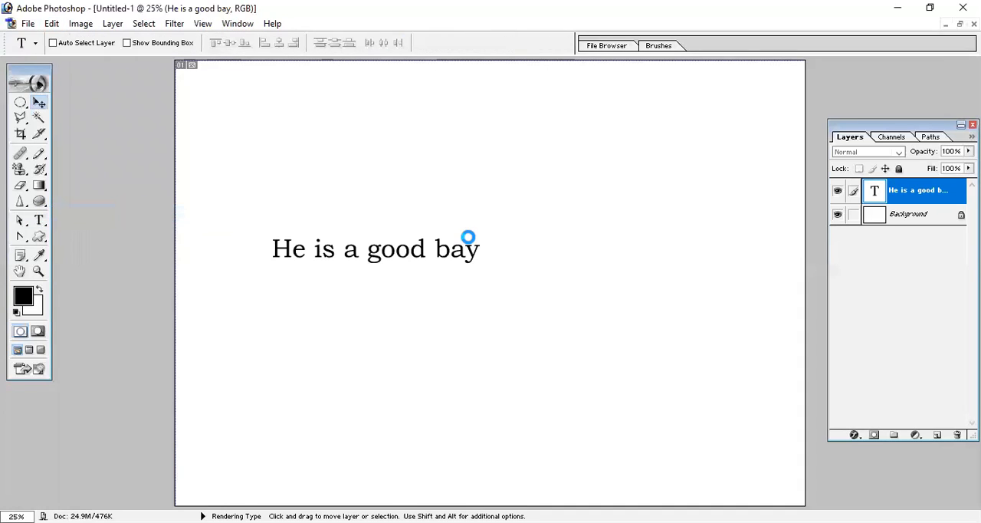
click(468, 213)
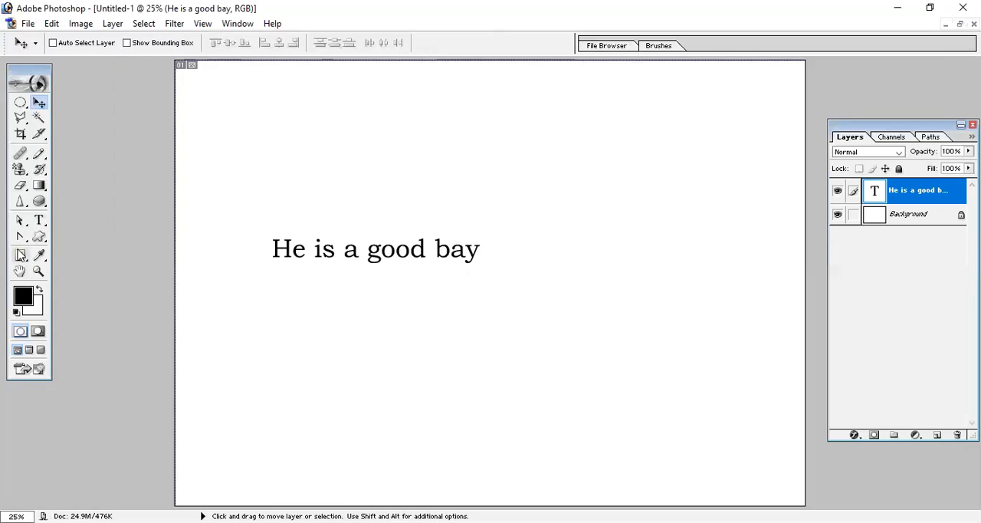
- Replace the word "is" with "are" in the text line
click(40, 221)
click(335, 253)
key(BackSpace)
key(BackSpace)
text(are)
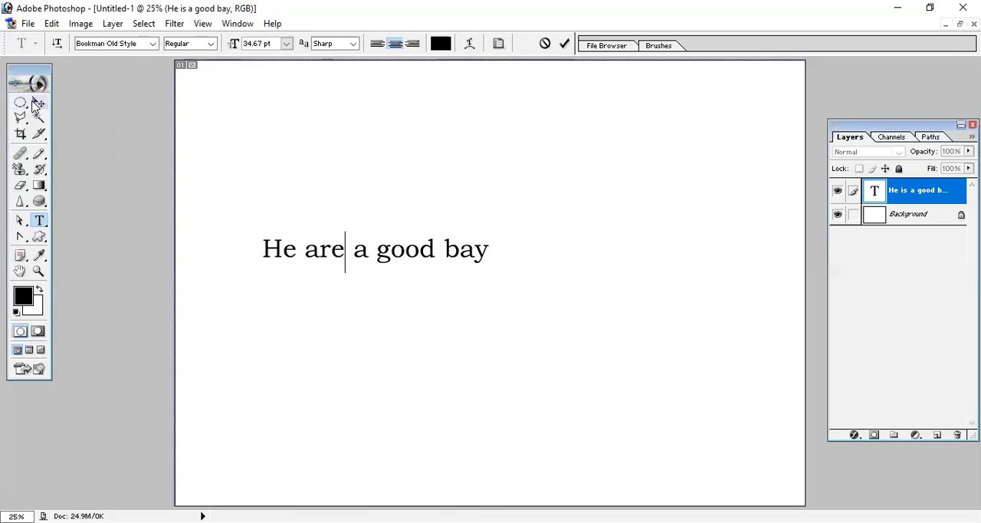
- Run Check Spelling on the reworded text layer, and repeat it with the whole text line selected
click(52, 23)
click(100, 213)
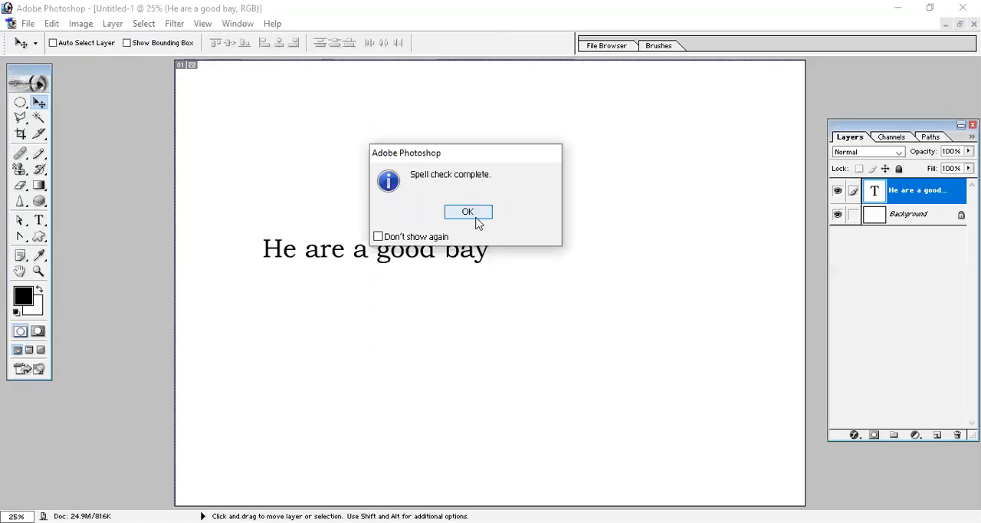
click(475, 213)
click(39, 220)
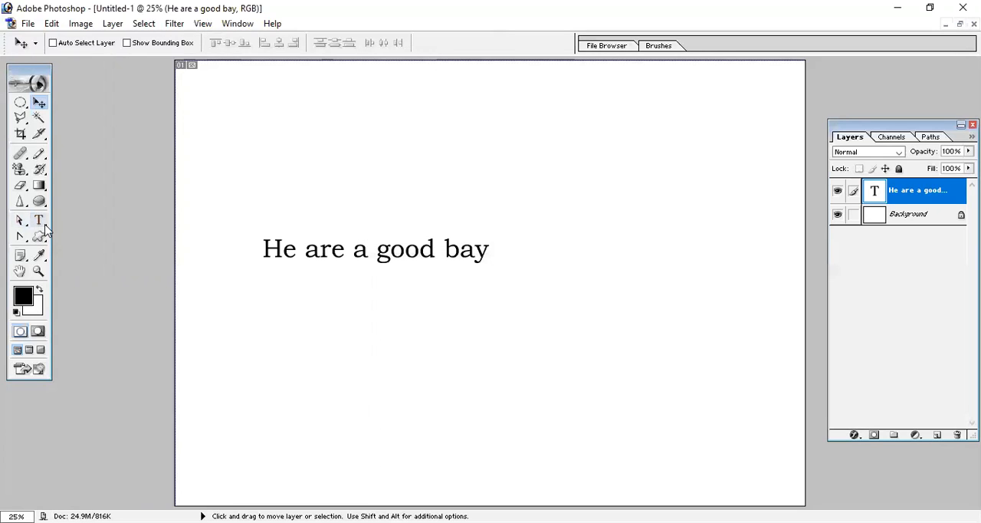
triple_click(270, 249)
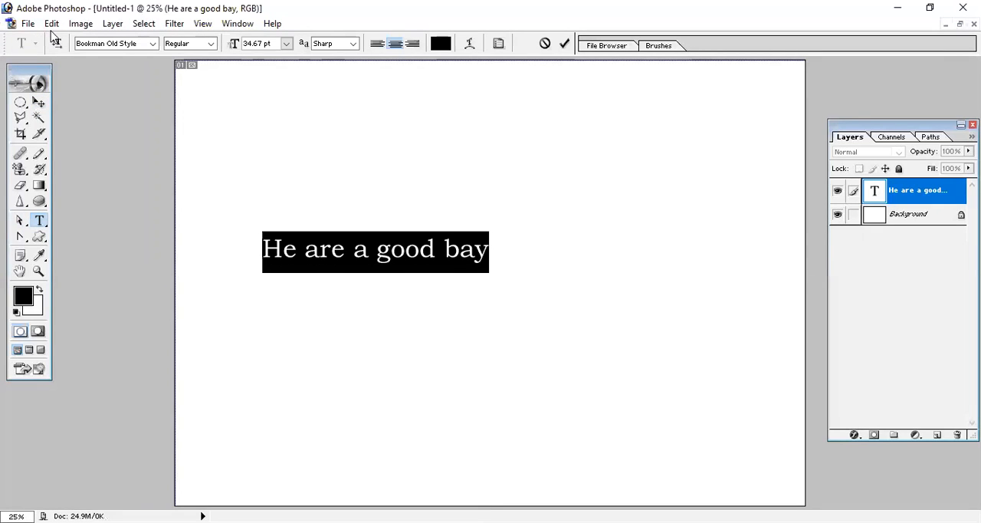
click(51, 24)
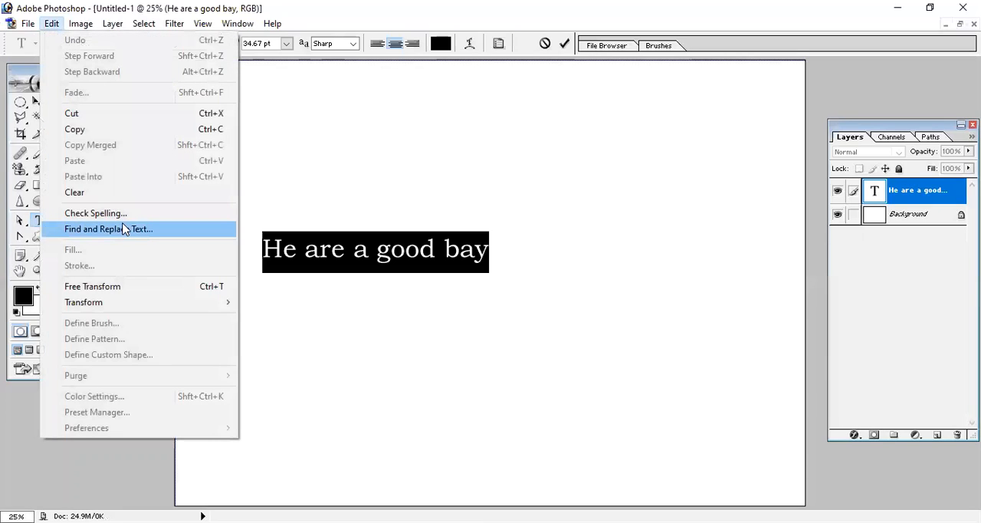
click(126, 212)
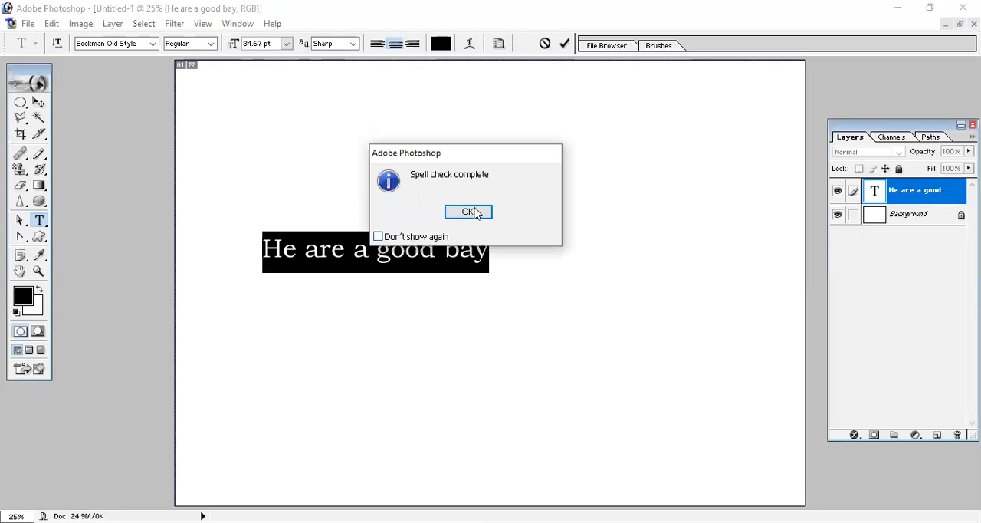
click(469, 212)
- Misspell "are" as "aare" in the text line and correct it with the Check Spelling suggestion "are"
click(319, 259)
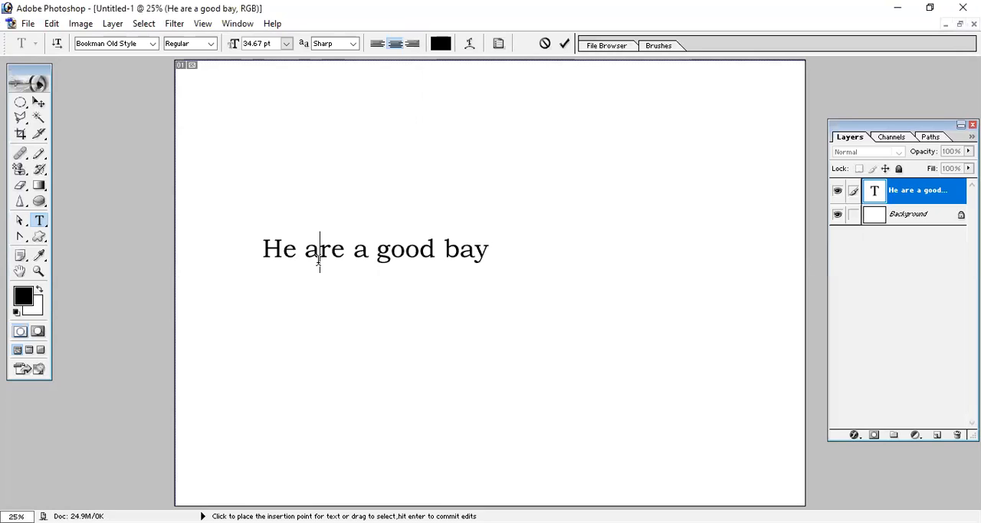
text(a)
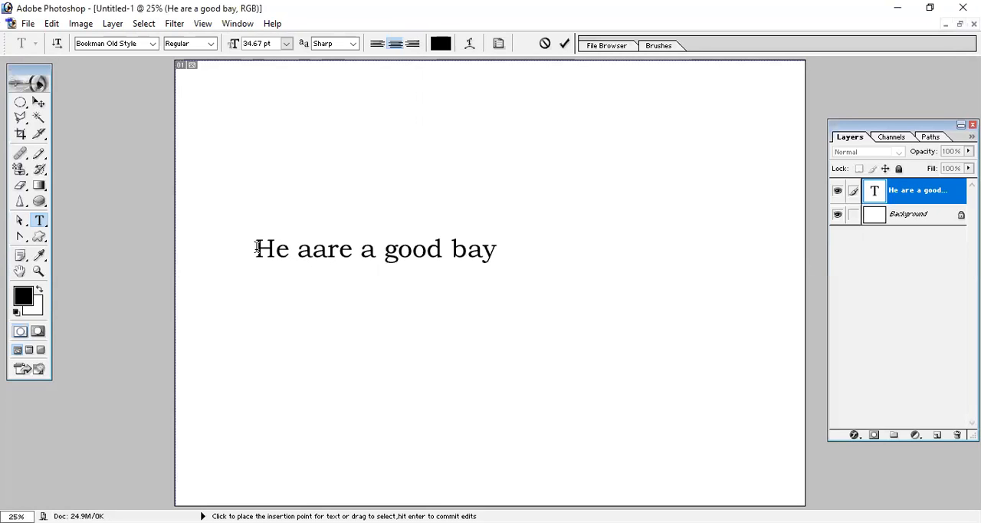
drag(297, 250, 339, 251)
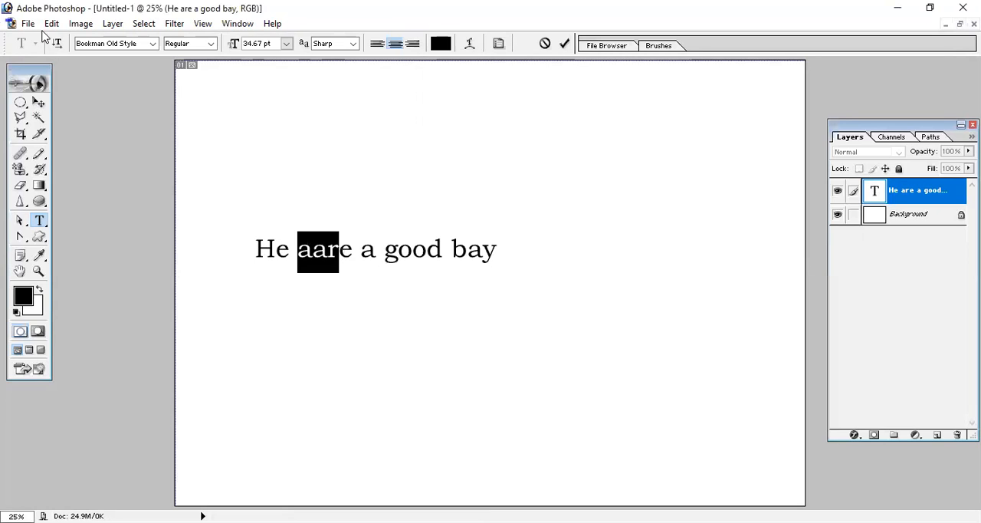
click(51, 23)
click(126, 212)
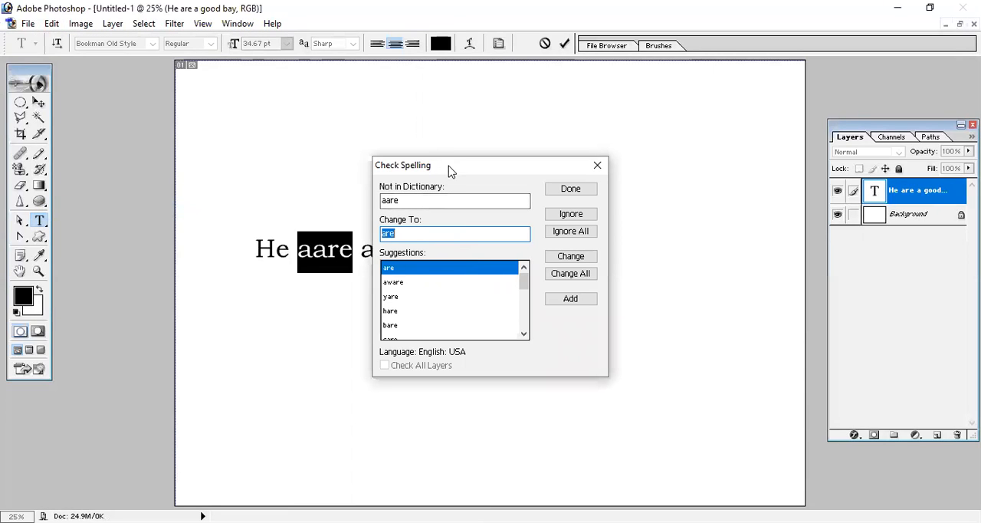
drag(453, 171, 524, 149)
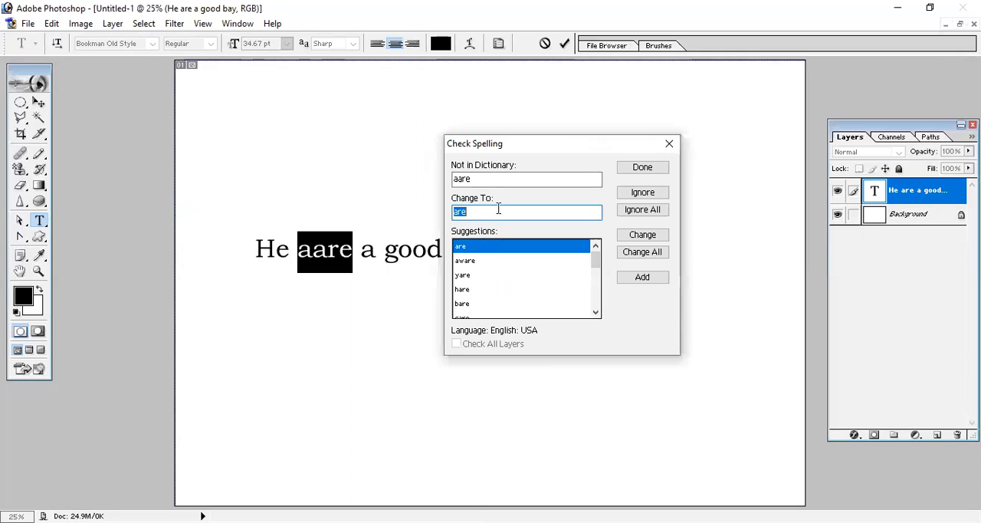
drag(473, 178, 439, 181)
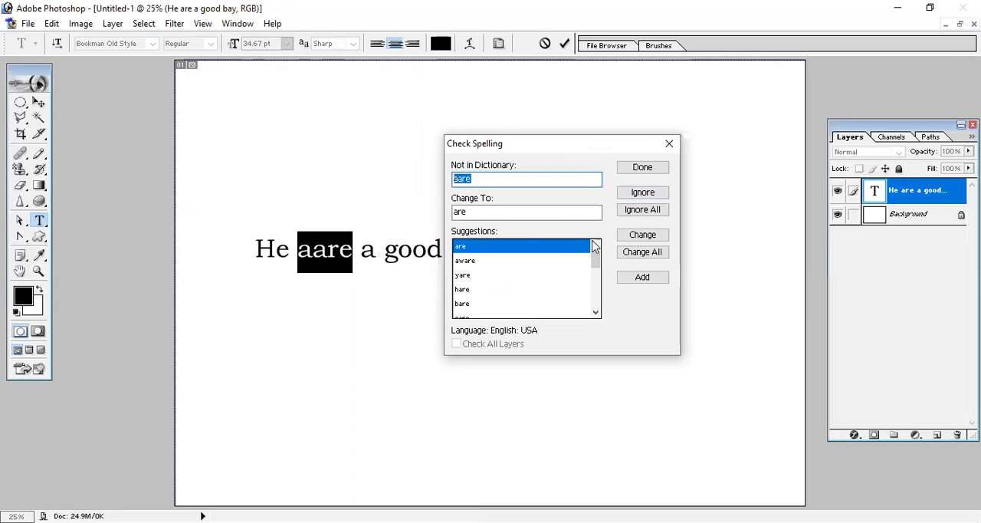
click(641, 240)
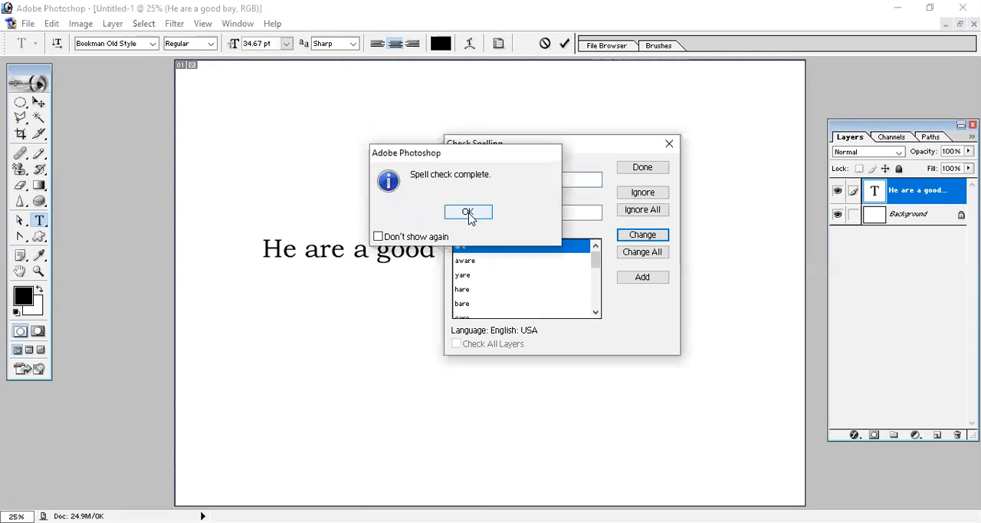
click(468, 215)
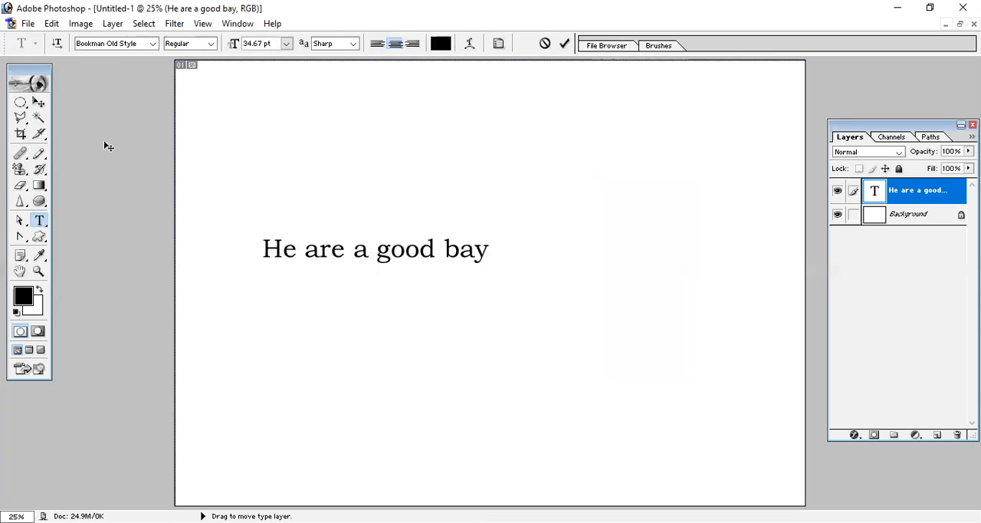
- Use Find and Replace Text to change "are" to "is" in the "He are a good bay" text layer
click(39, 103)
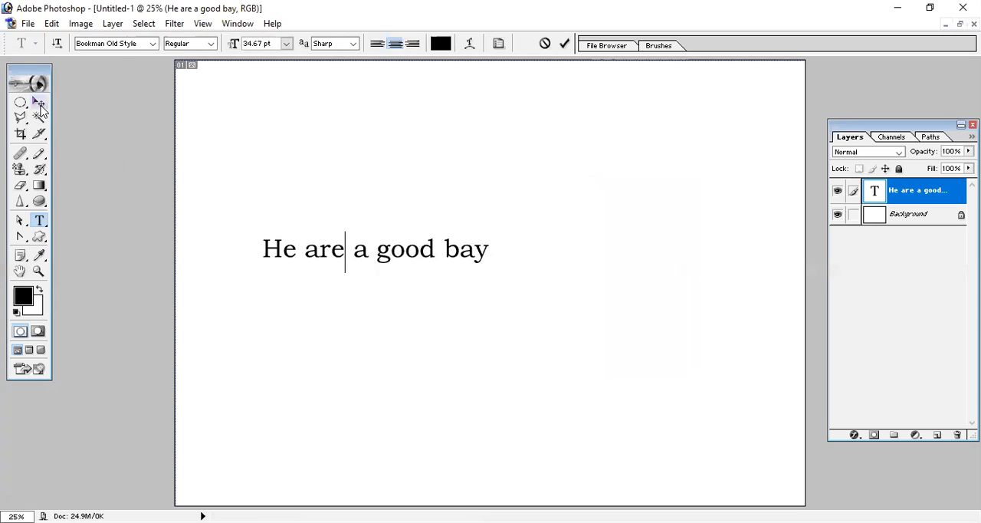
click(50, 23)
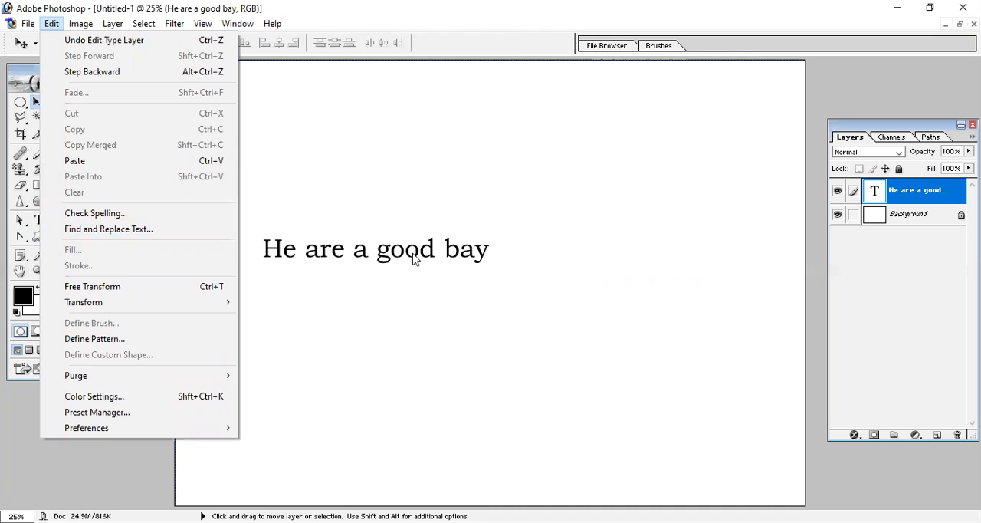
click(120, 234)
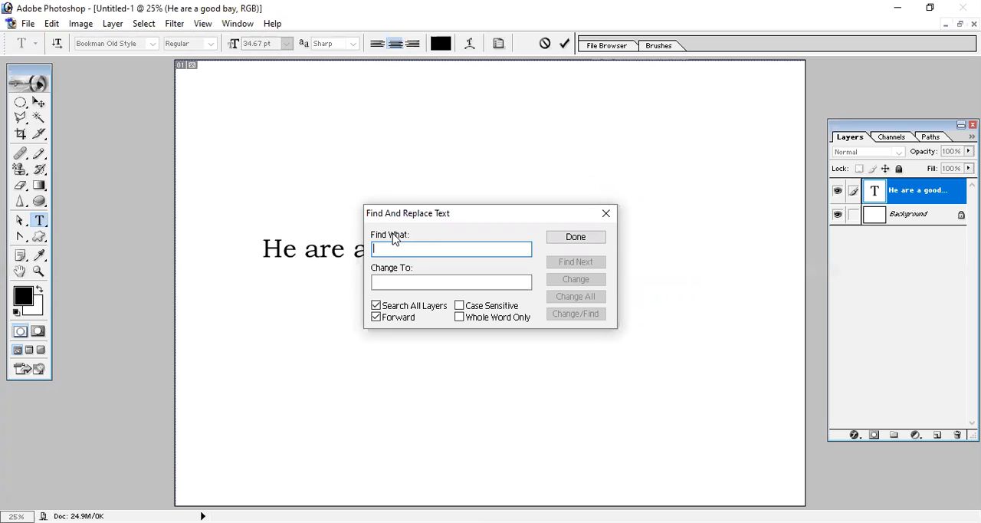
text(are)
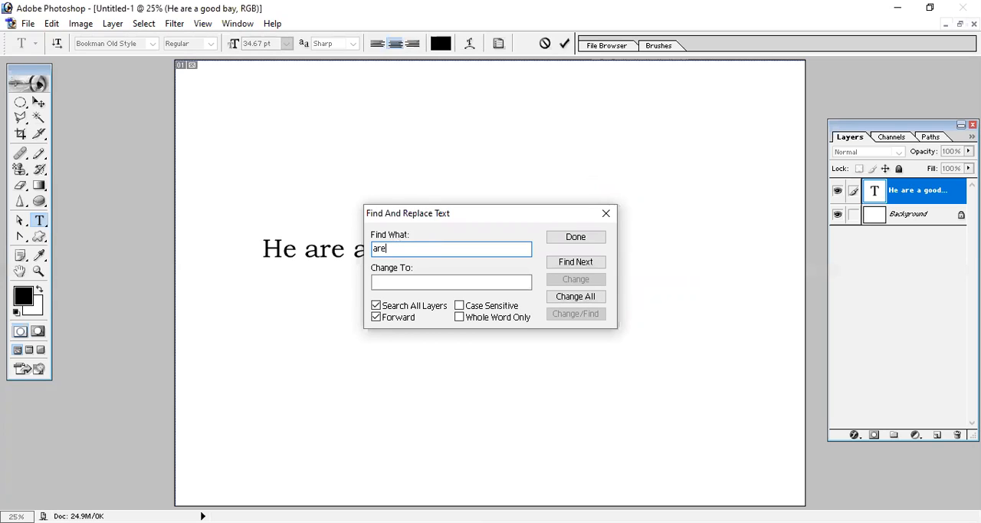
text(is)
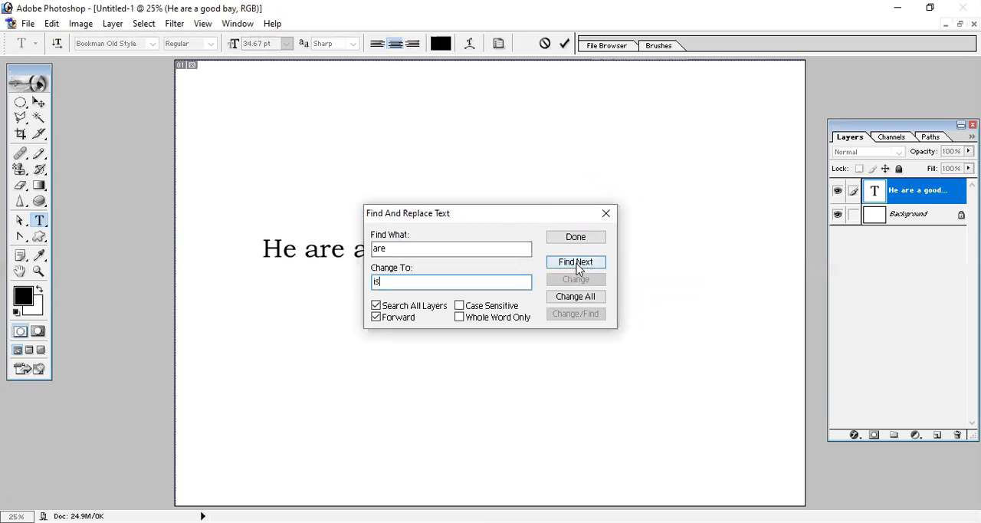
drag(500, 215, 620, 152)
click(713, 201)
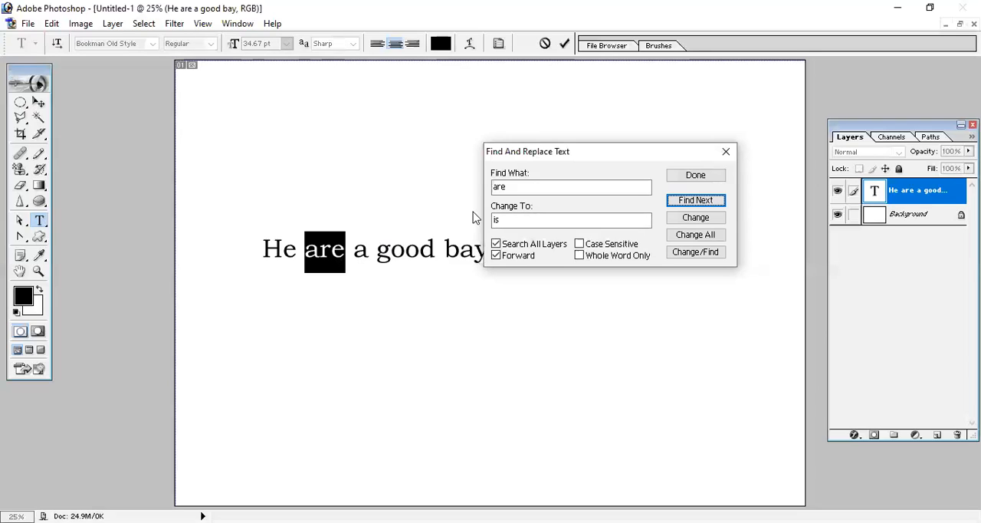
click(696, 219)
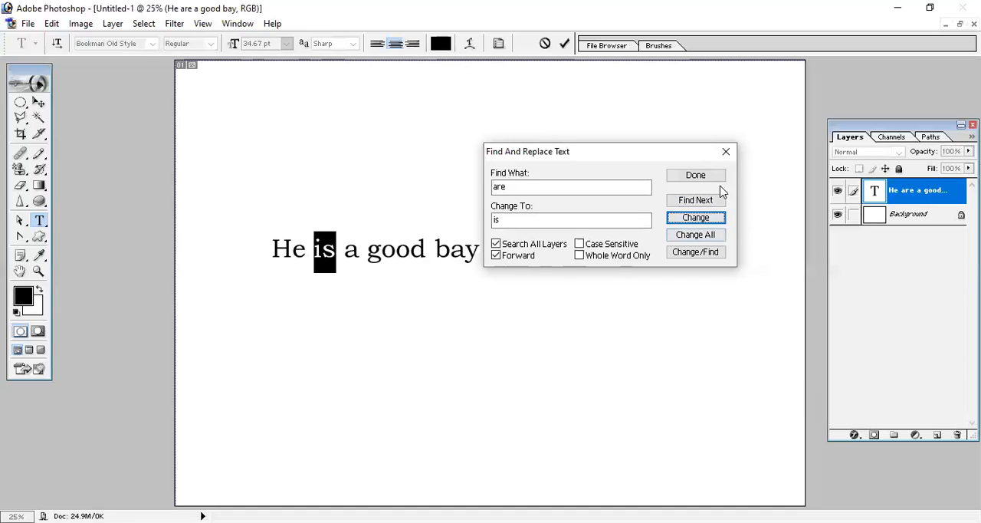
click(726, 151)
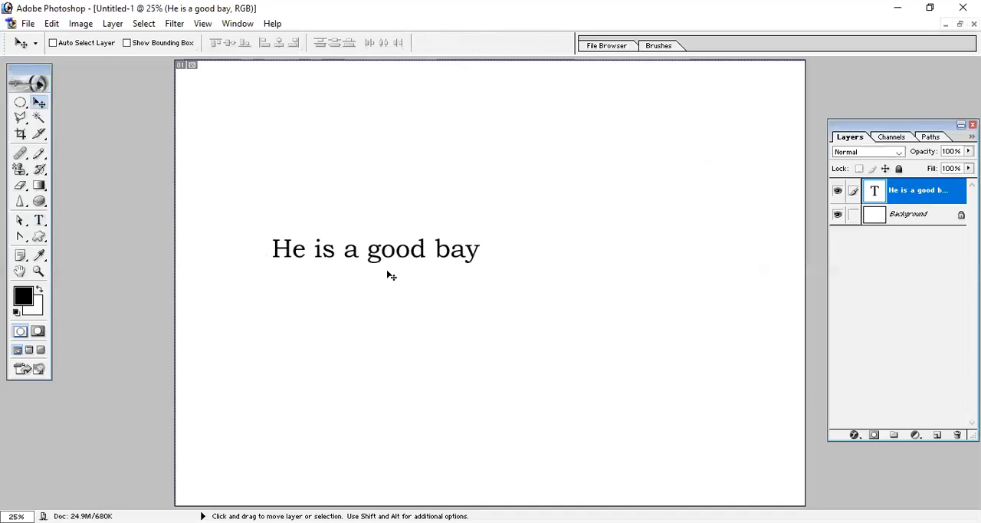
- Insert extra "is" words before and after "bay" so the text line reads "He is a good is bay is"
click(39, 220)
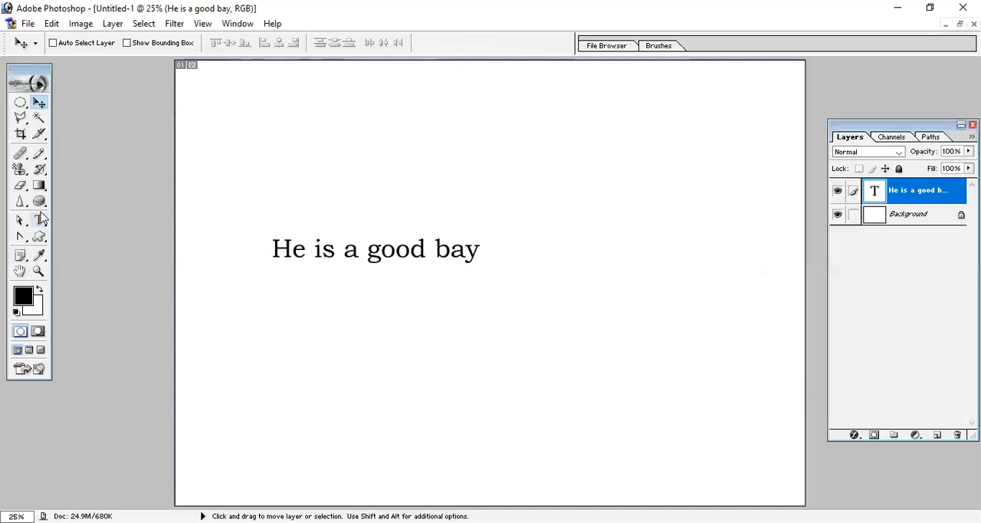
click(440, 253)
text(is)
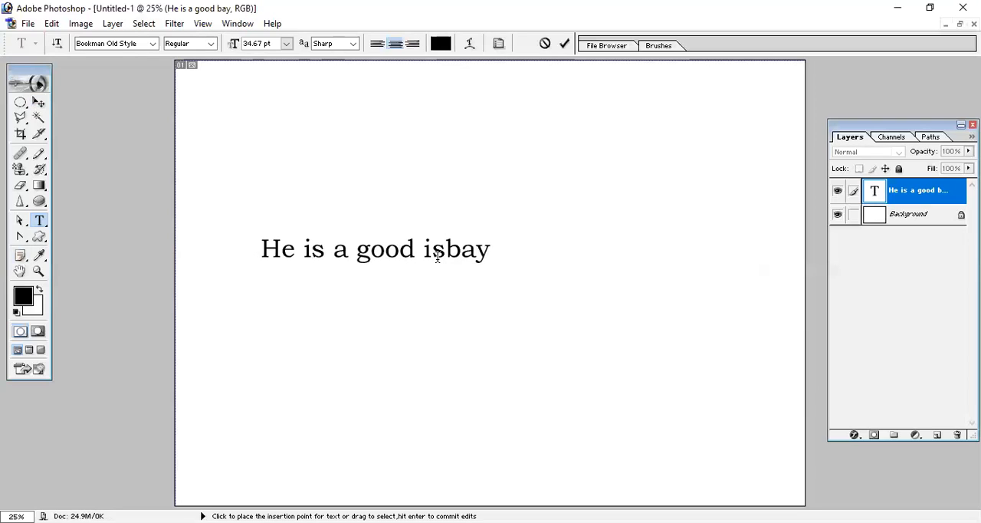
text( bay)
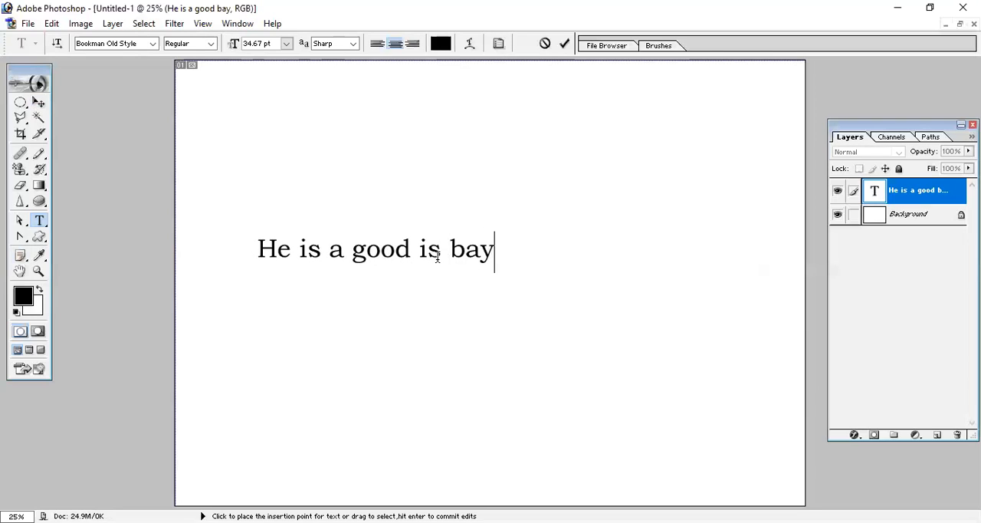
text( is)
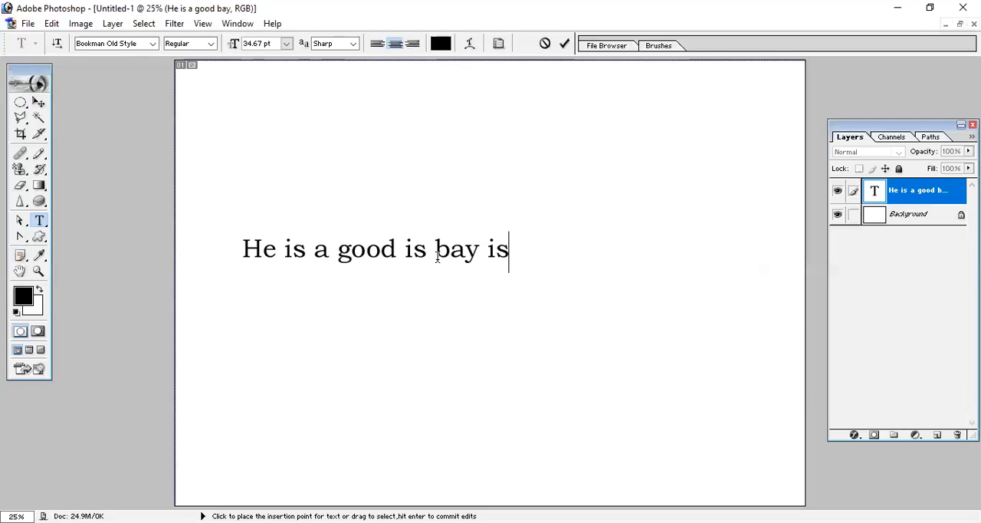
click(37, 104)
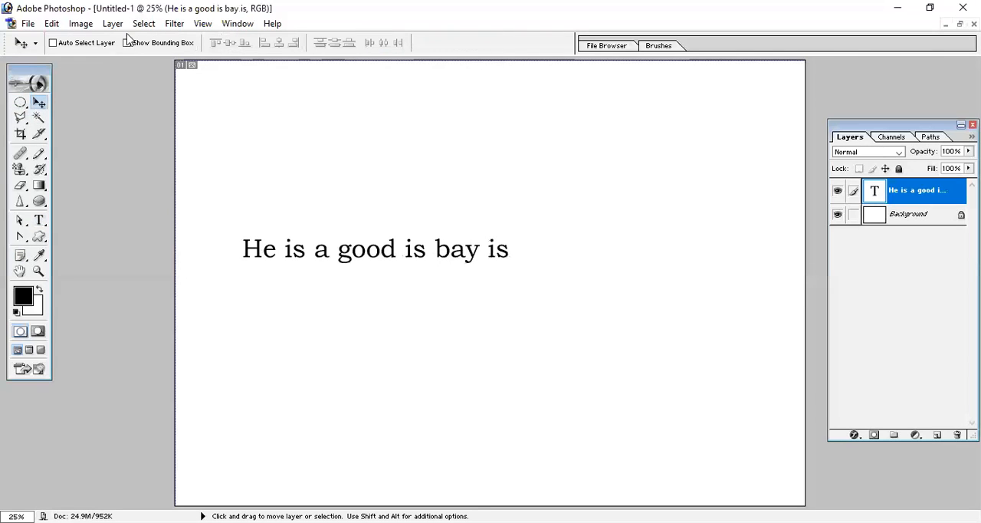
- Use Find and Replace Text to change all occurrences of "is" to "are" in the text layer
click(52, 24)
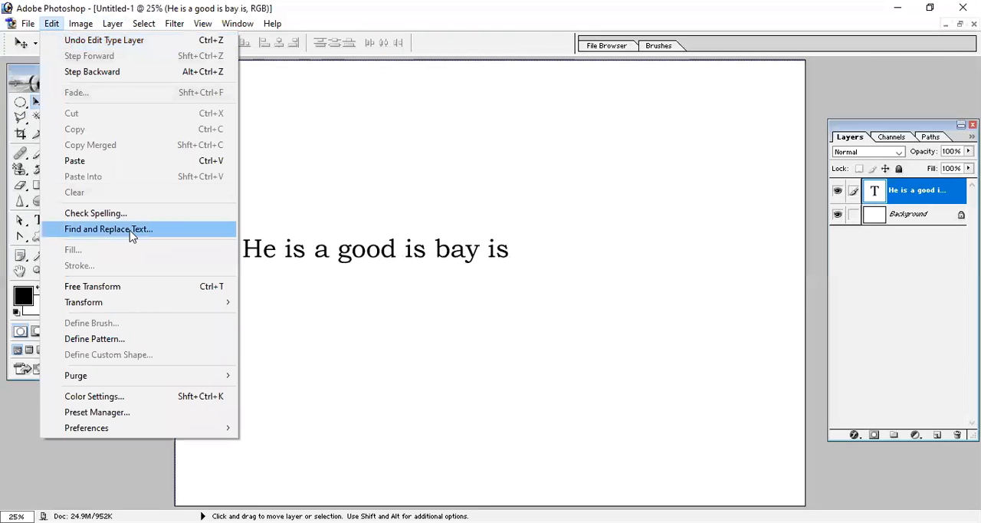
click(108, 229)
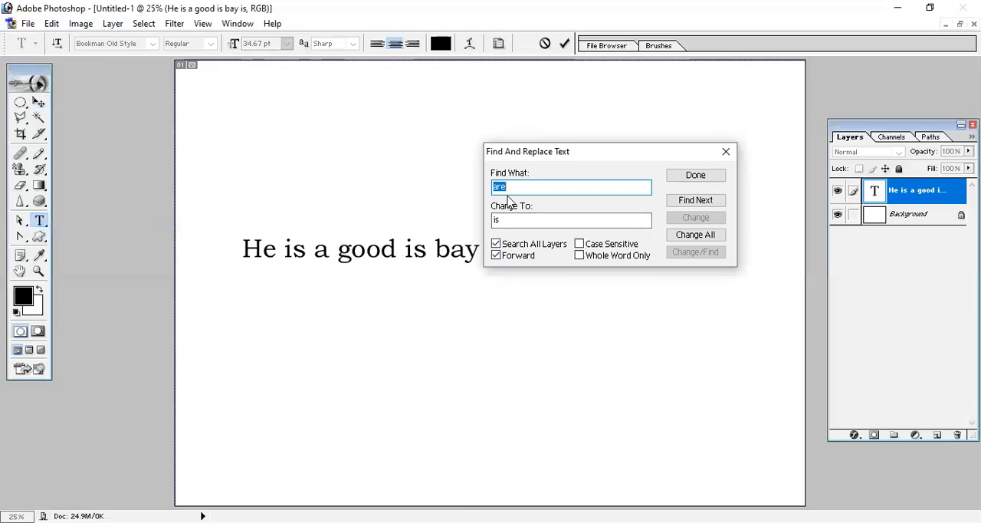
text(is)
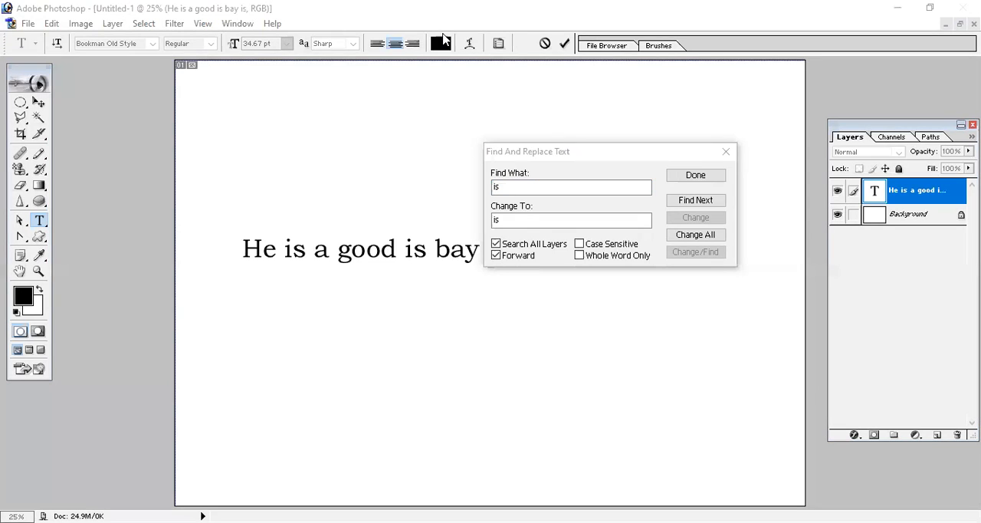
click(683, 181)
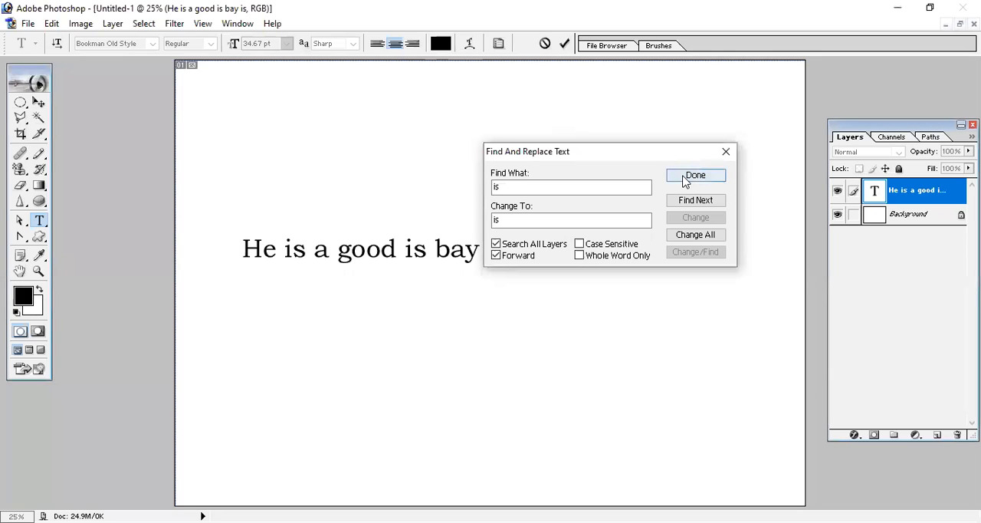
click(528, 220)
drag(532, 219, 473, 235)
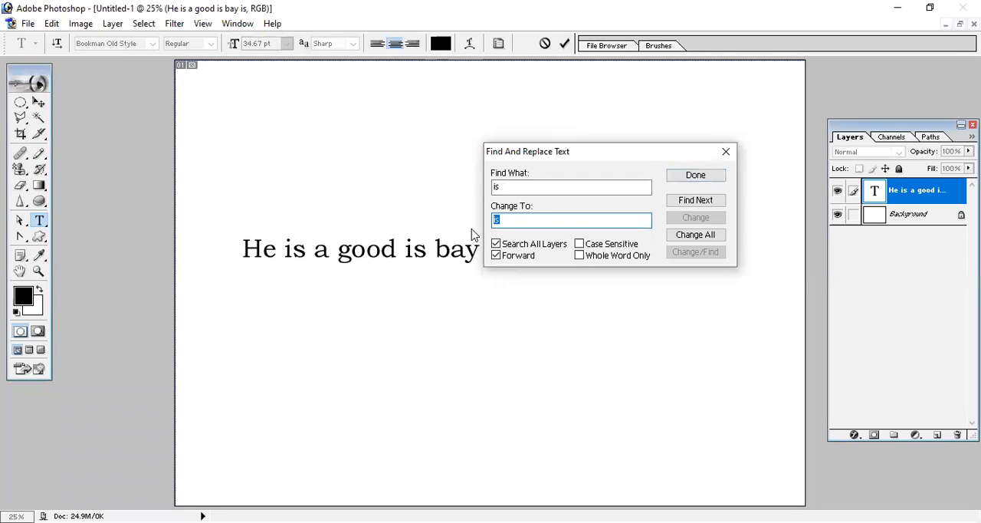
text(are)
drag(589, 153, 572, 110)
click(691, 160)
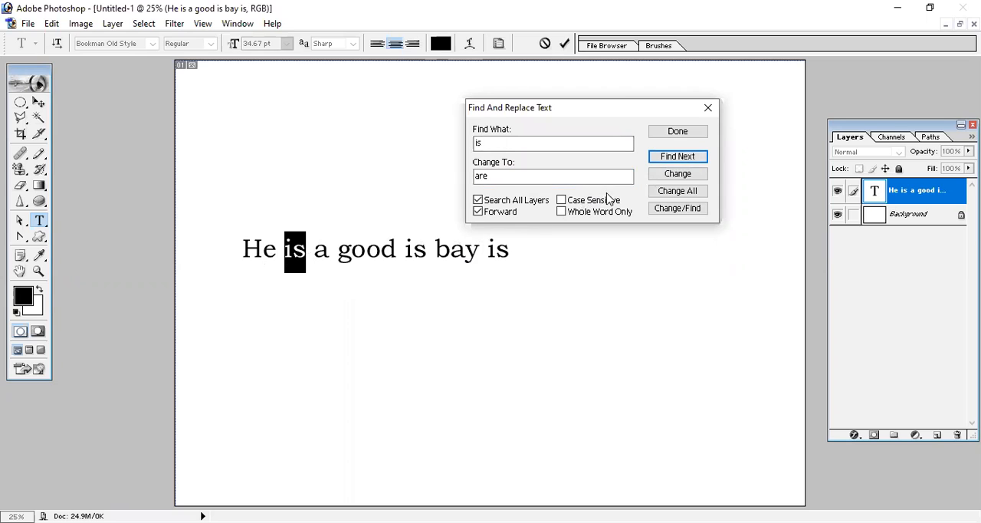
click(677, 198)
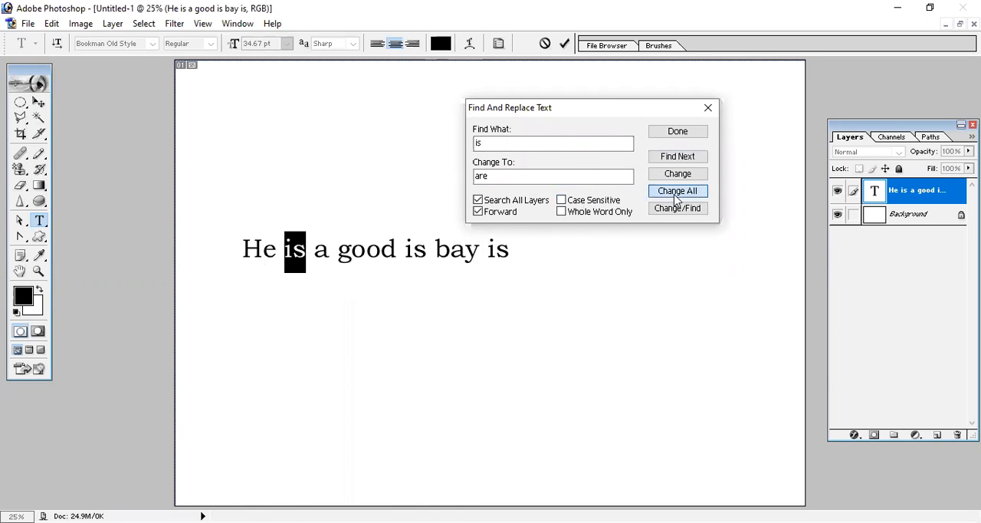
click(477, 218)
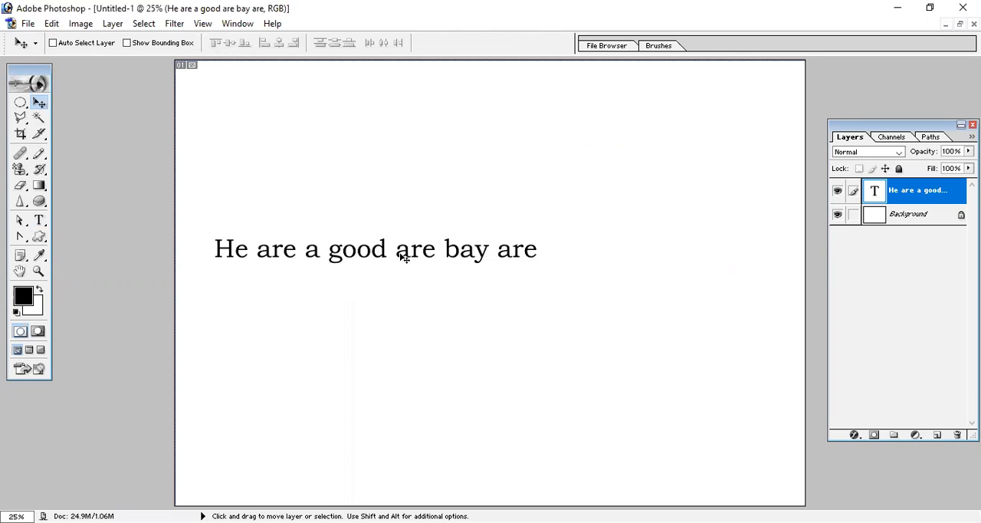
click(80, 23)
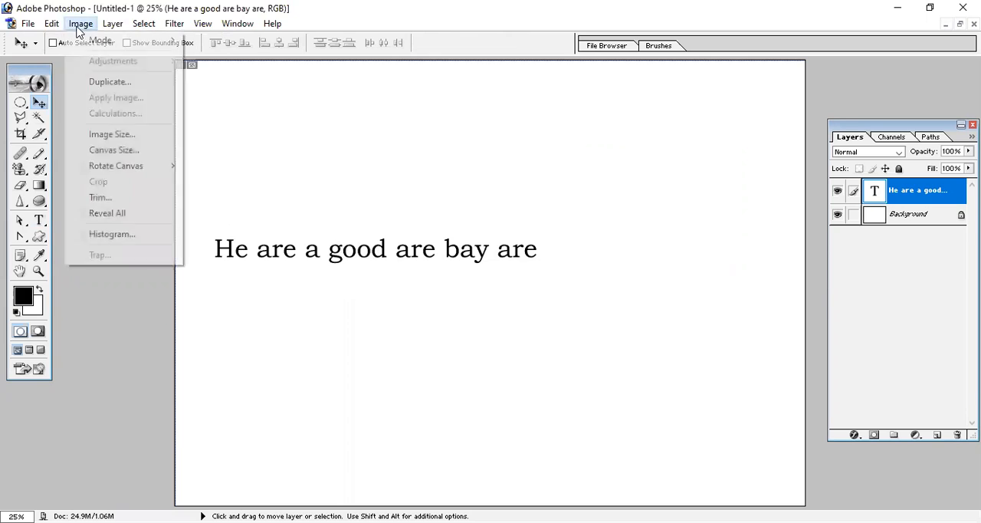
mouse_move(56, 28)
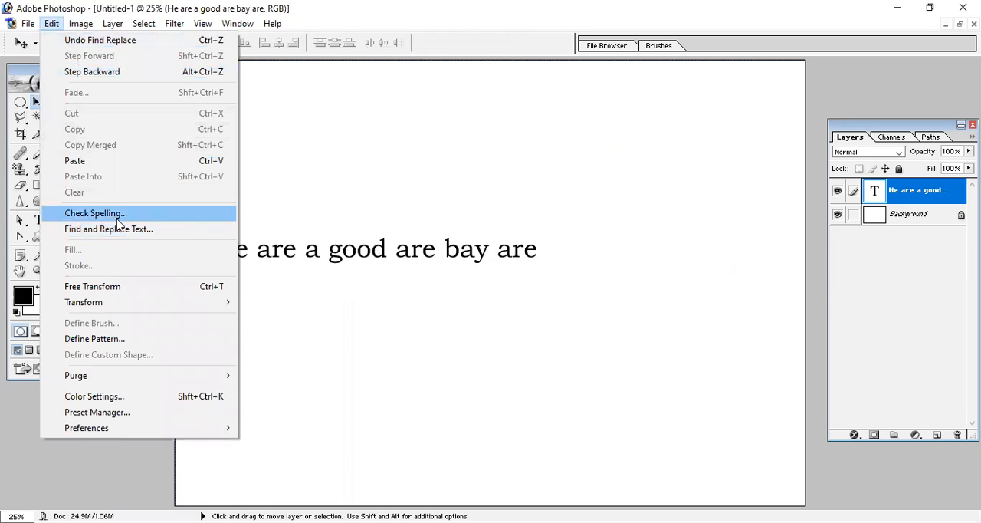
click(331, 270)
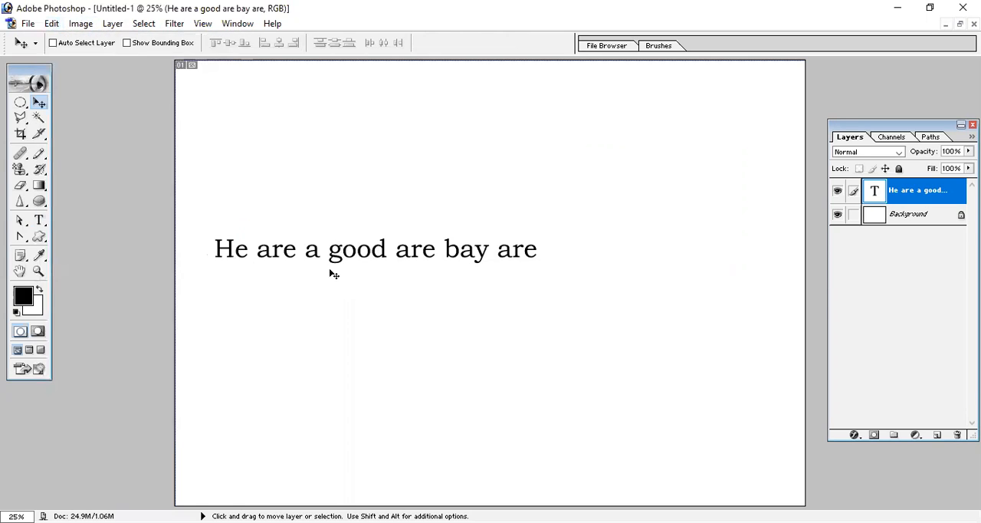
- Delete the "He are a good are bay are" text layer
click(957, 435)
click(446, 212)
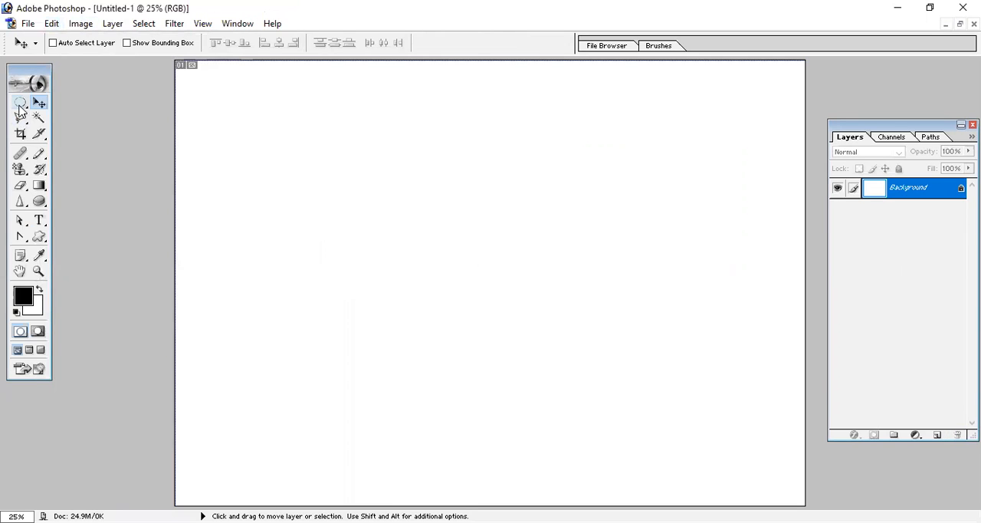
- Draw a wide rectangular marquee selection across the upper part of the canvas and fill it with the Foreground Color in Normal mode at 100% opacity
drag(21, 109, 87, 108)
click(88, 108)
drag(184, 87, 521, 202)
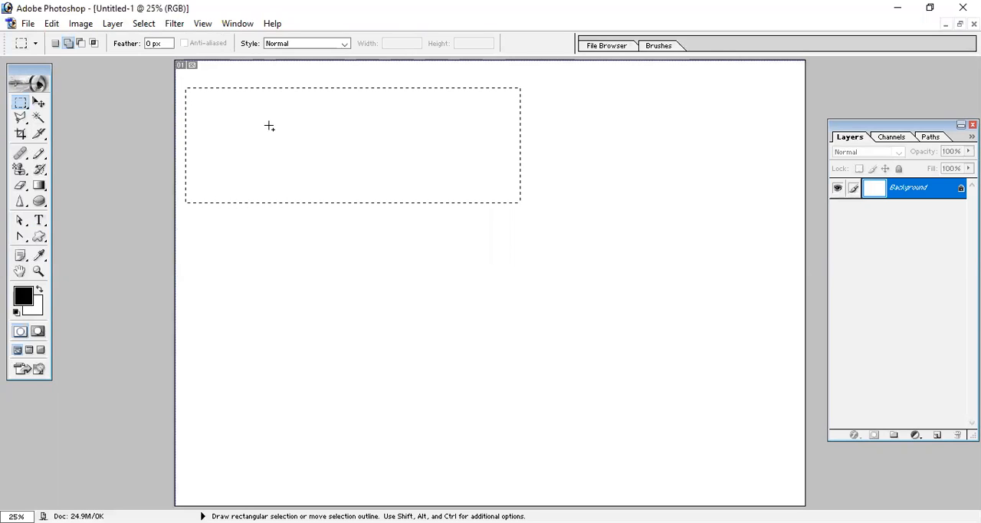
click(51, 25)
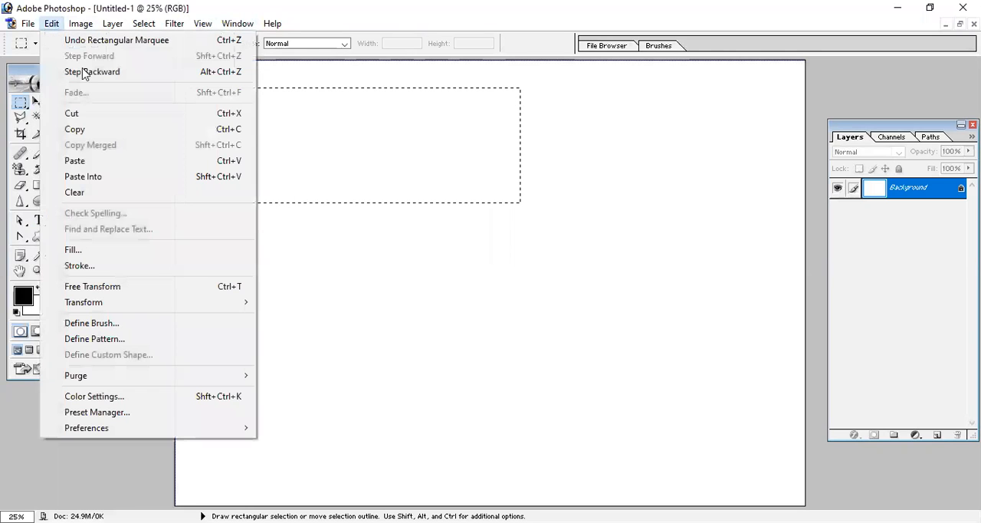
click(101, 250)
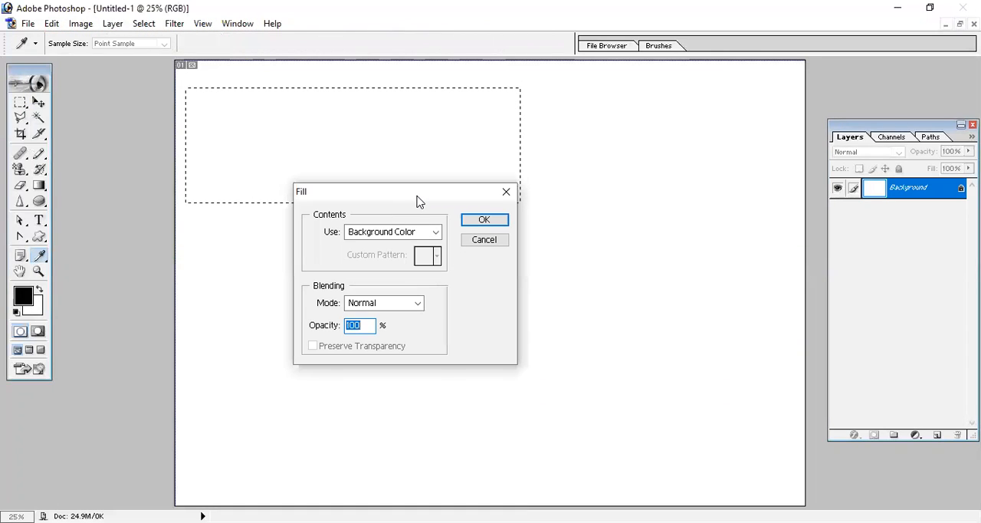
drag(418, 196, 572, 173)
click(591, 209)
click(555, 226)
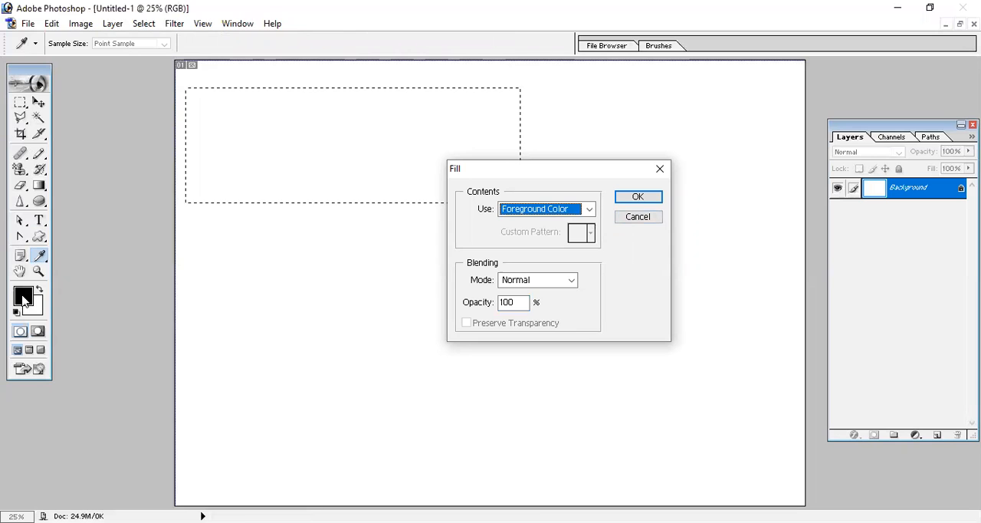
click(623, 206)
click(634, 197)
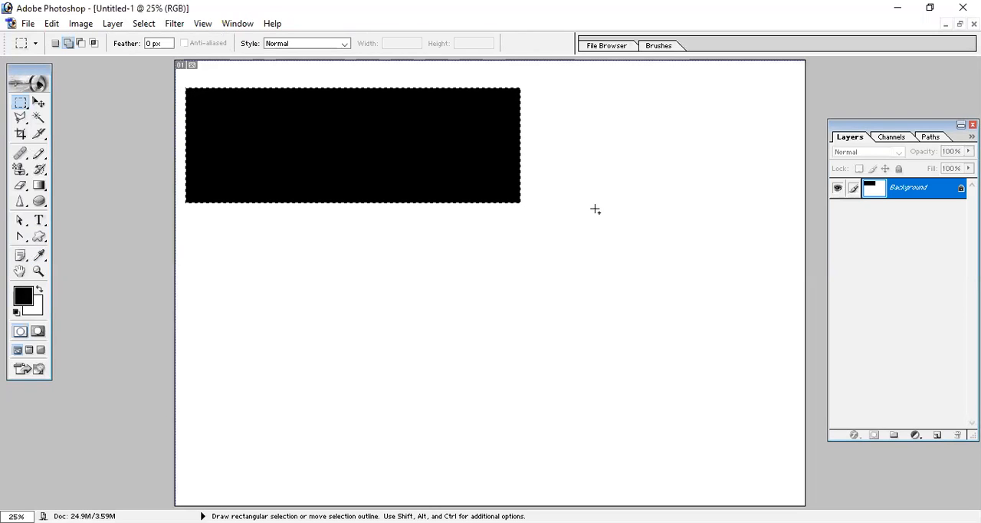
- Replace the combined selection with a single rectangular marquee below the black rectangle, using new-selection mode
drag(195, 227, 532, 325)
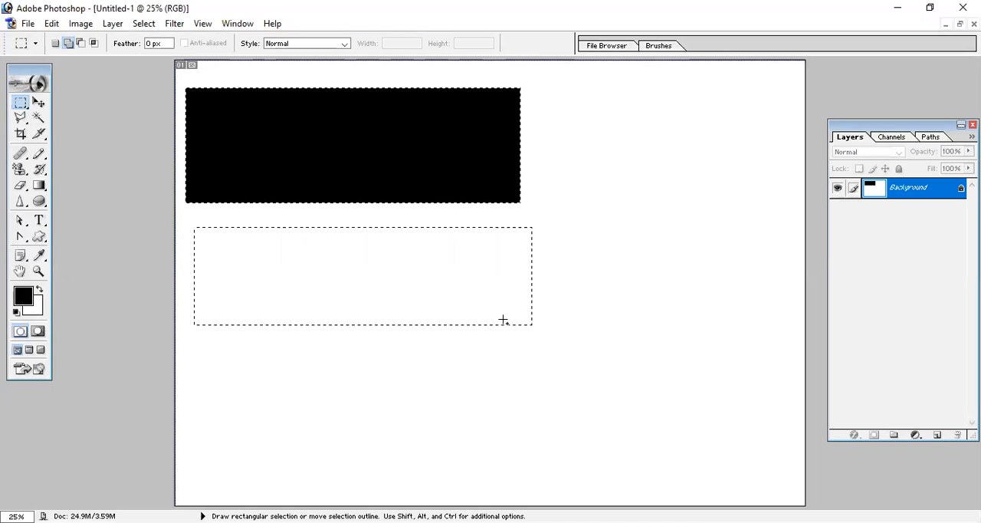
key(ctrl+d)
click(55, 44)
drag(214, 270, 512, 347)
click(52, 24)
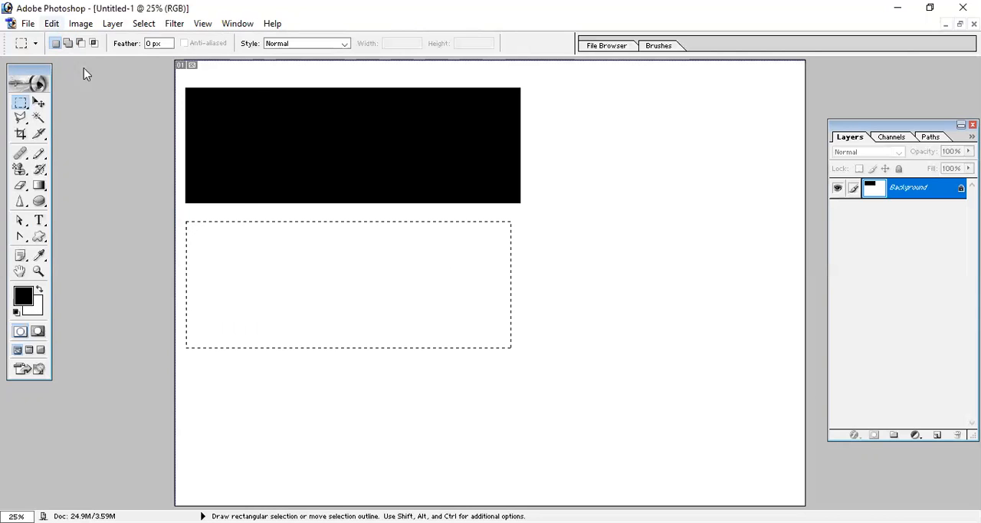
click(112, 252)
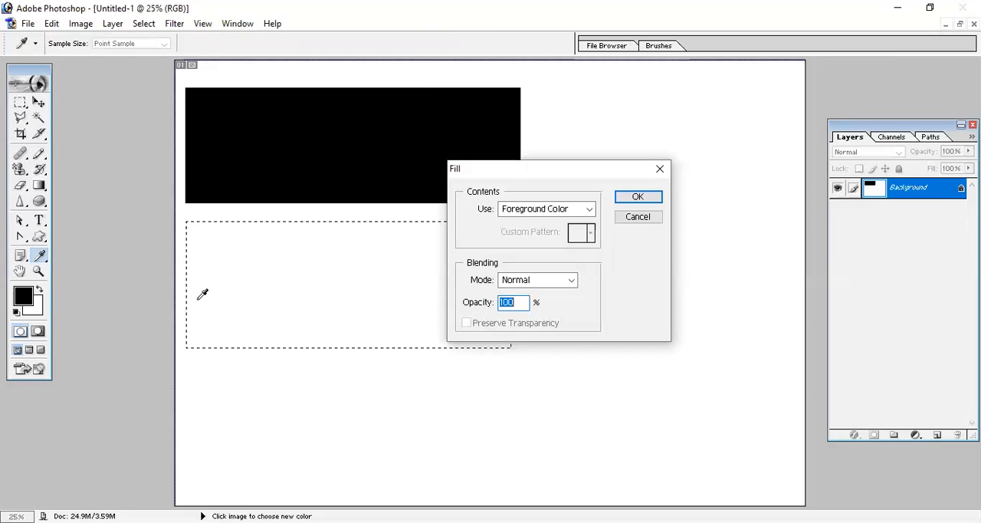
click(590, 209)
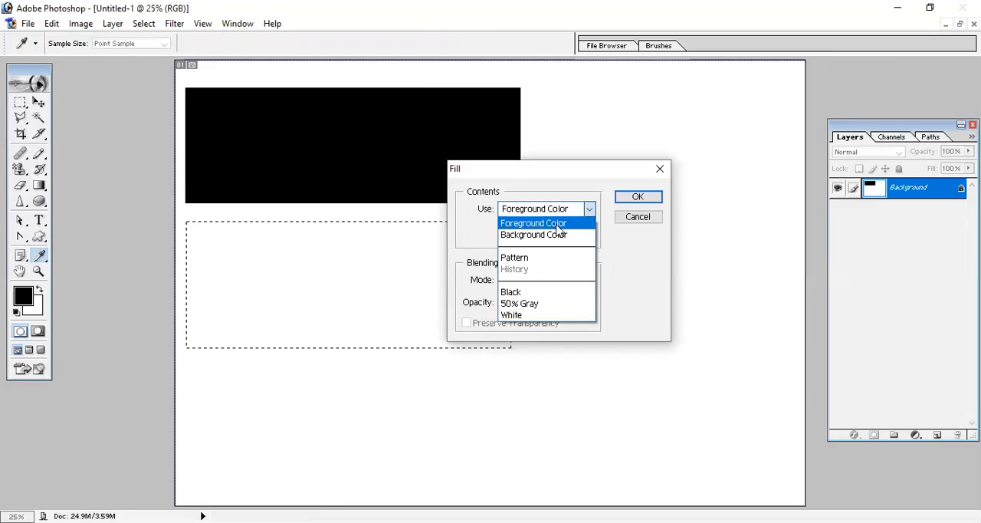
click(558, 234)
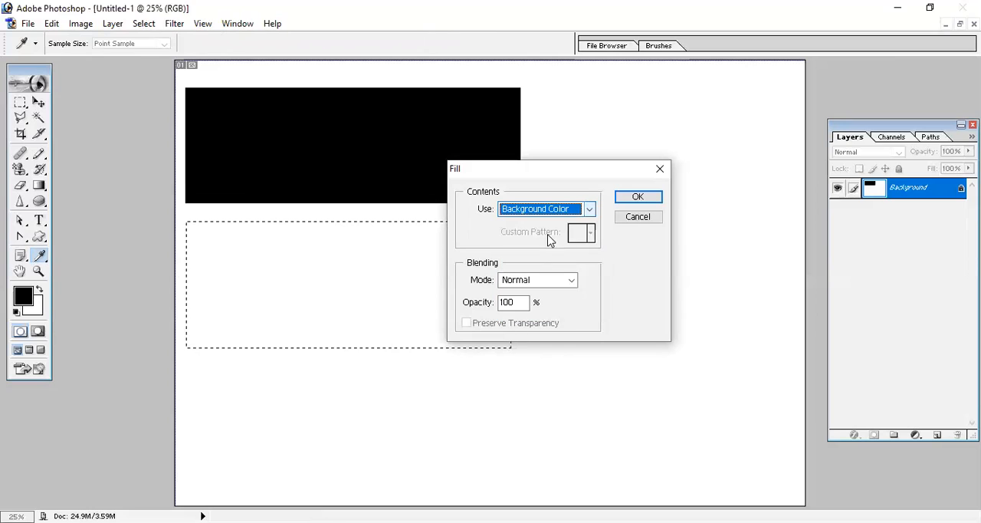
click(639, 222)
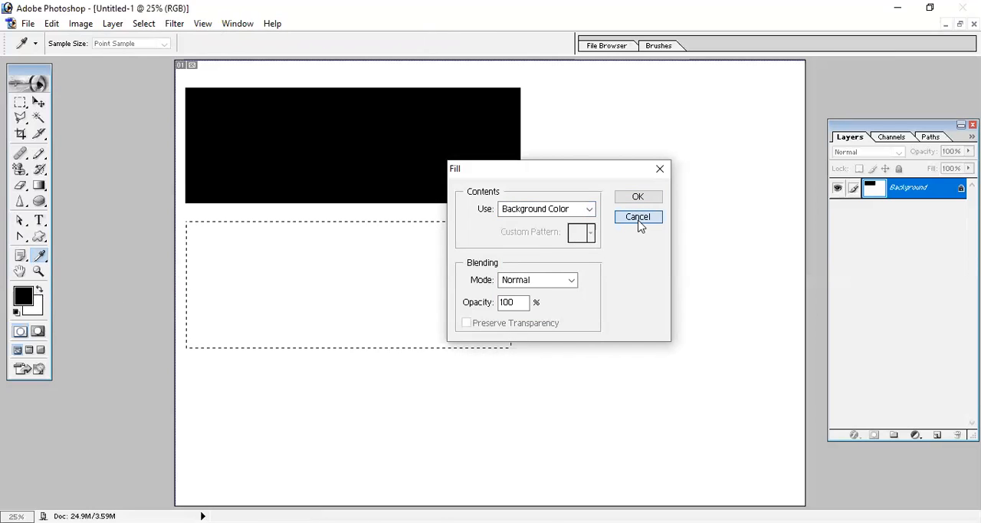
- Set the background color to red, hex FA0000
click(34, 310)
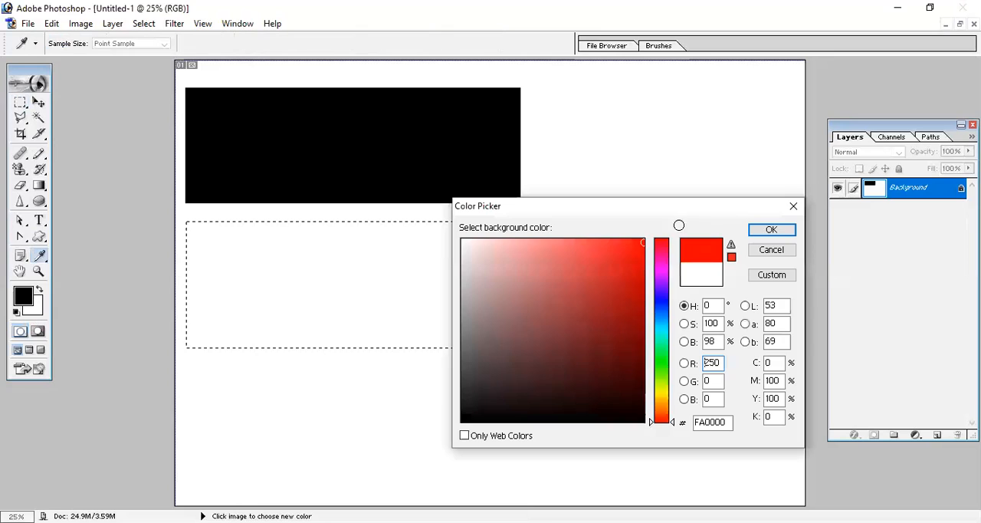
click(780, 233)
click(51, 23)
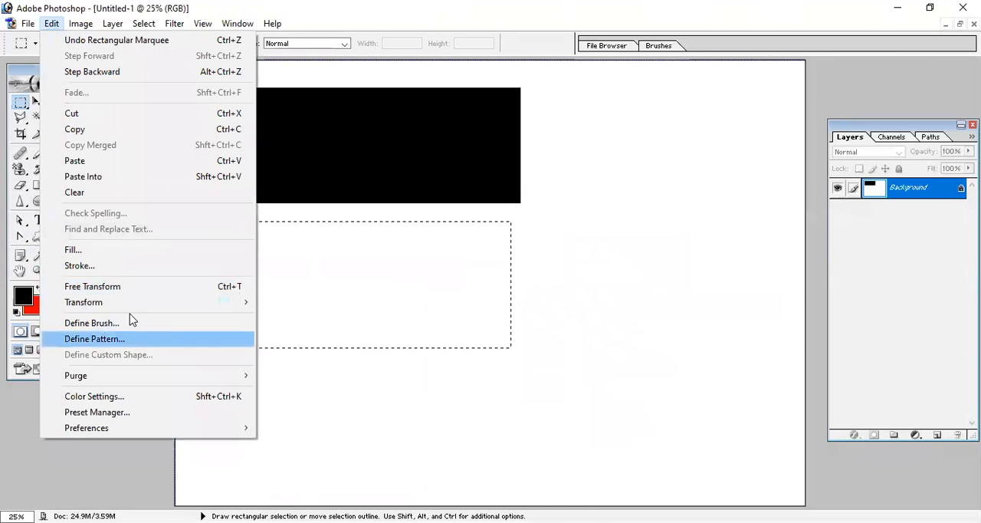
click(125, 253)
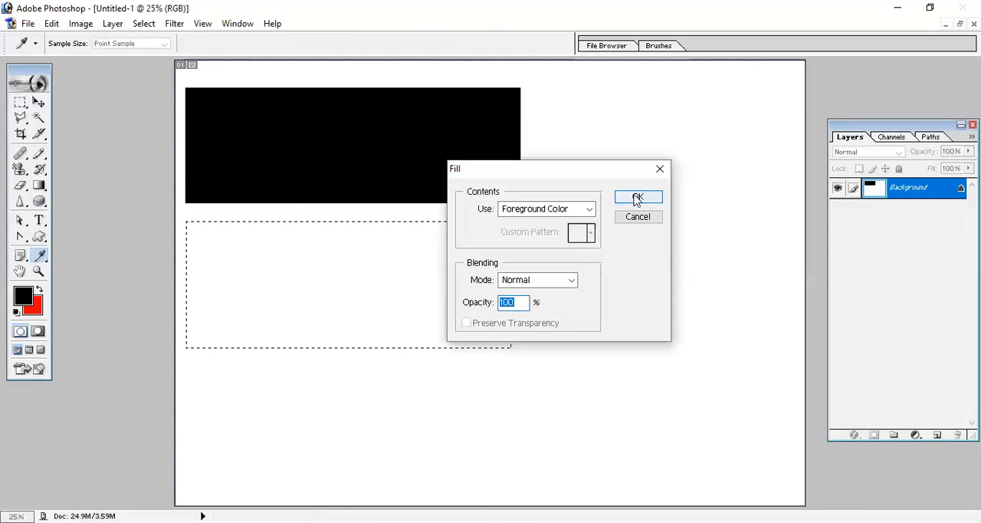
click(637, 197)
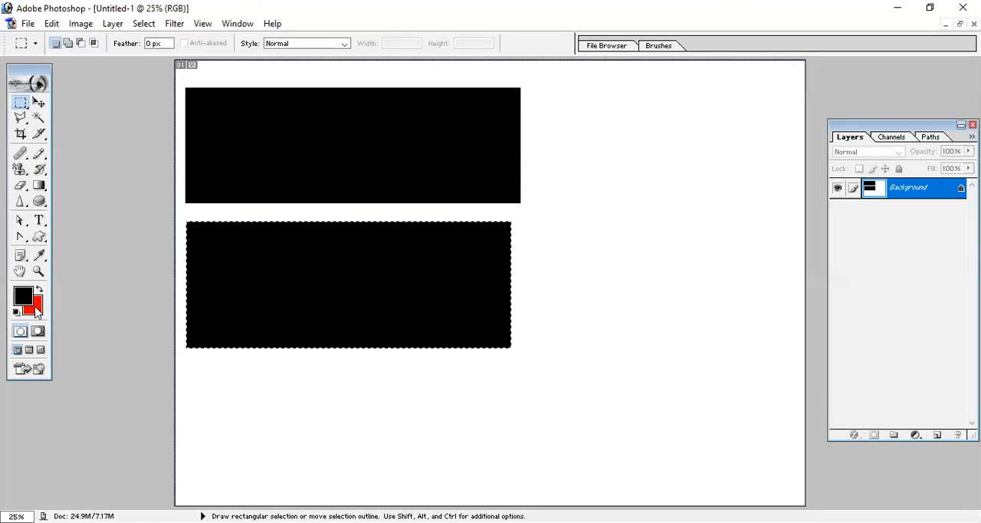
key(ctrl+z)
- Fill the rectangular selection below the black rectangle with the Background Color in Normal mode at 100% opacity
click(52, 23)
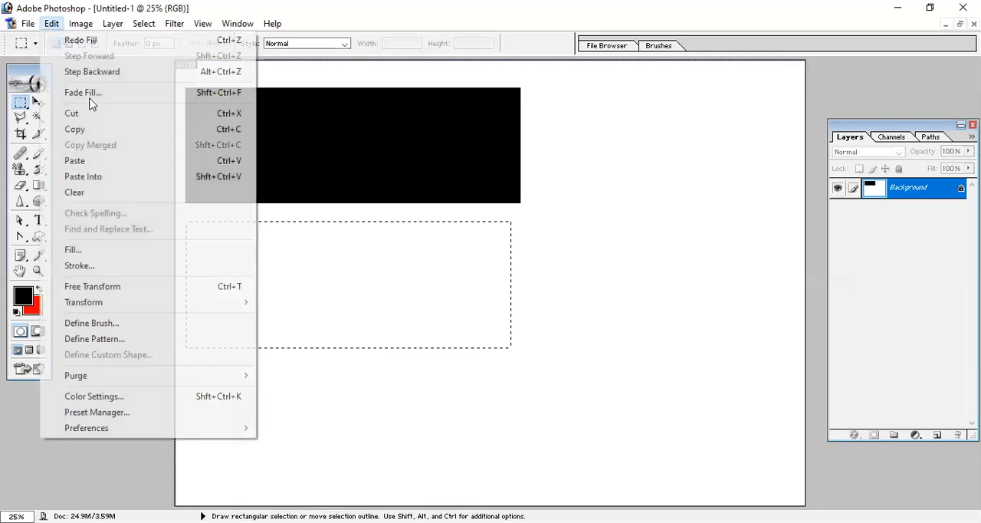
click(79, 252)
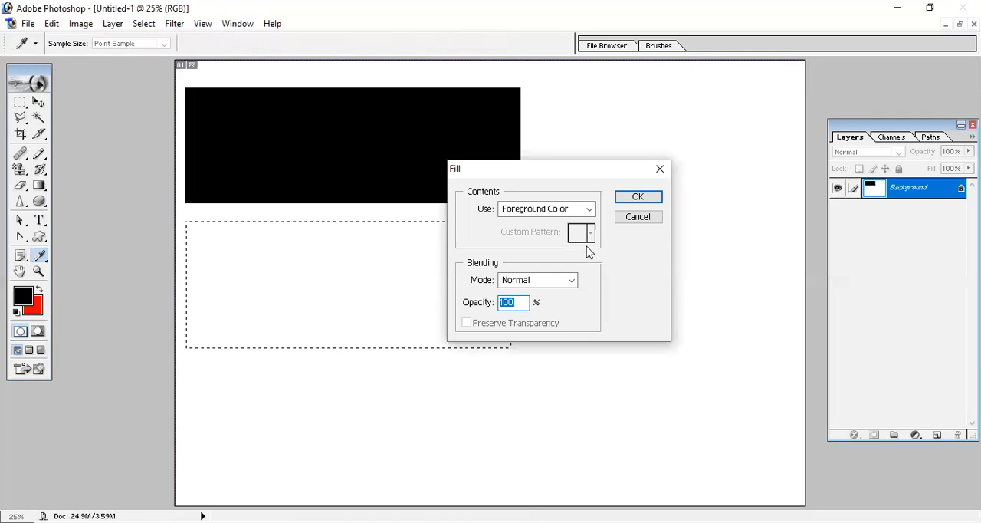
click(589, 208)
click(549, 236)
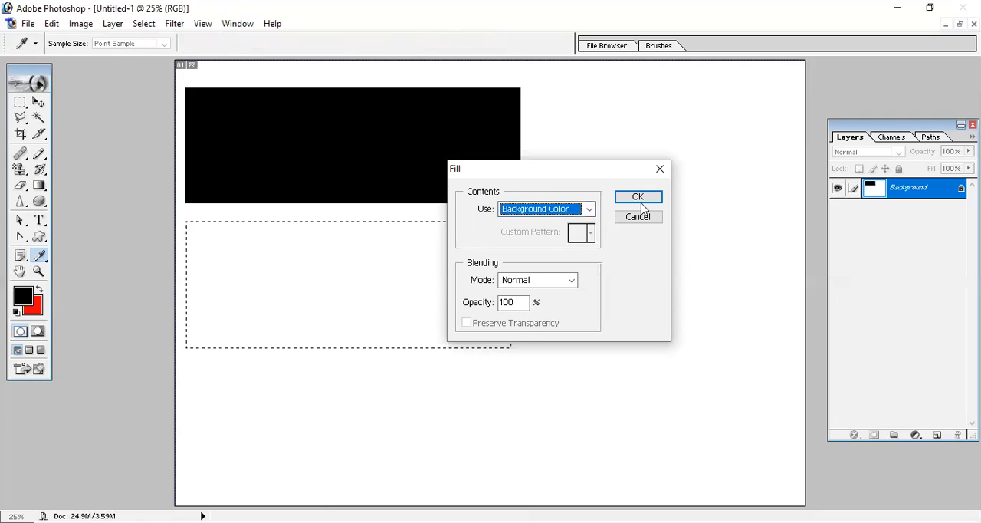
click(637, 197)
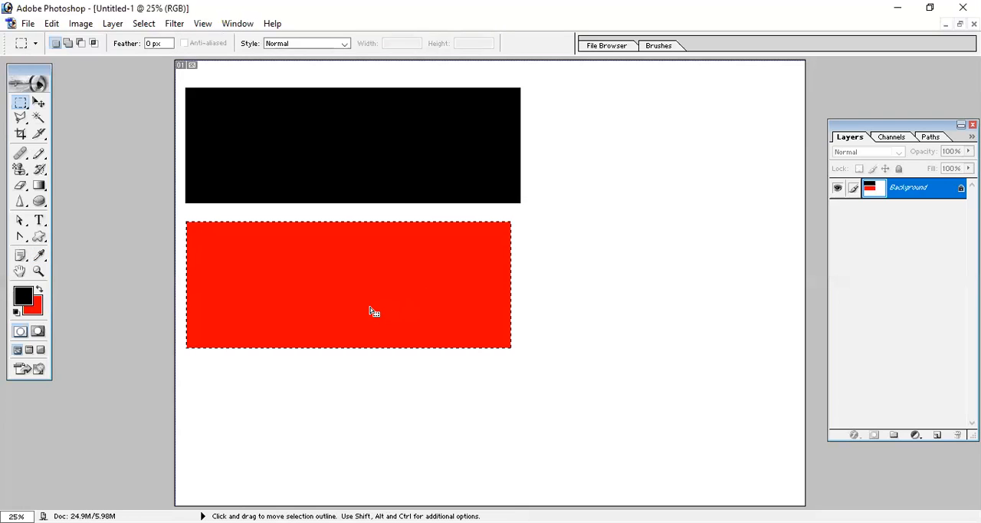
- Deselect, restore the default colors, and draw a tall rectangular marquee to the right of the black and red rectangles
click(372, 305)
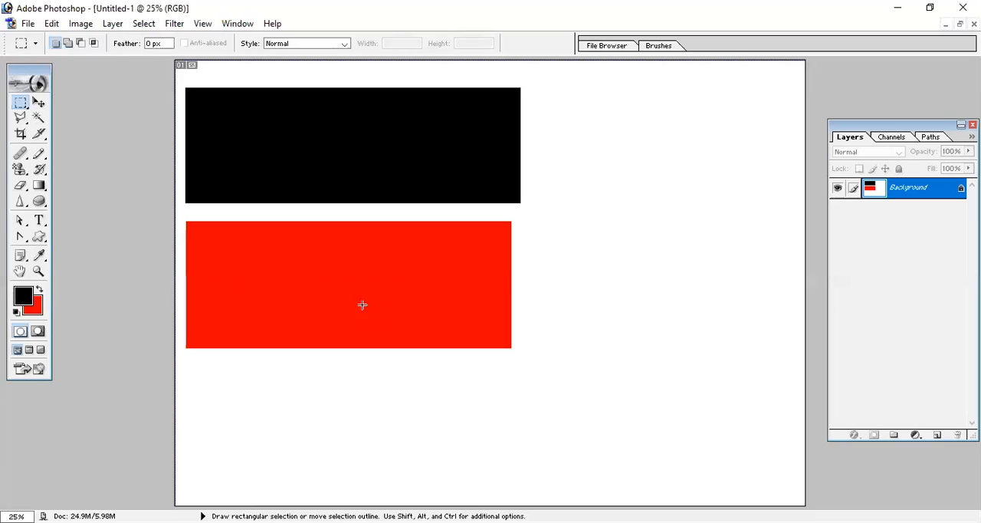
key(d)
drag(549, 89, 744, 366)
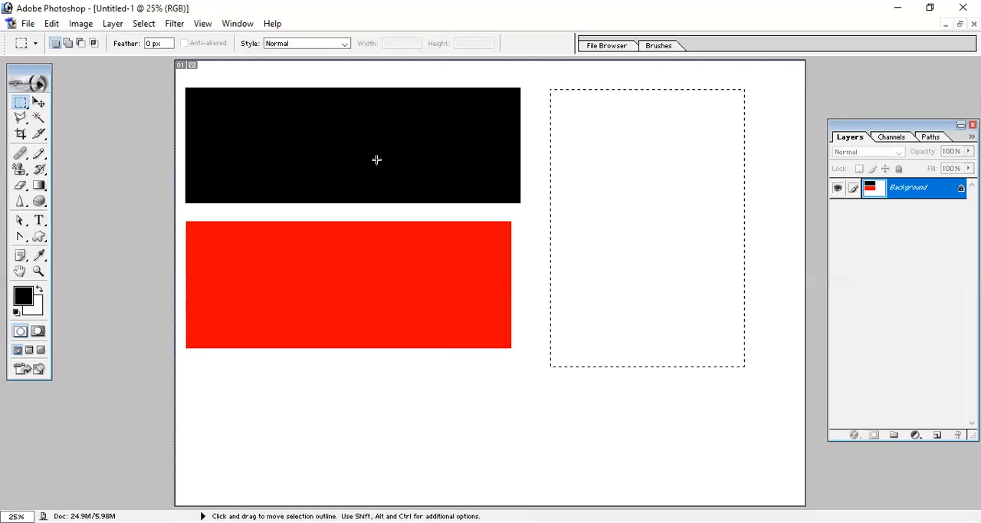
- Fill the tall selection with the custom red cherry photo Pattern in Normal mode at 100% opacity
click(52, 24)
click(127, 249)
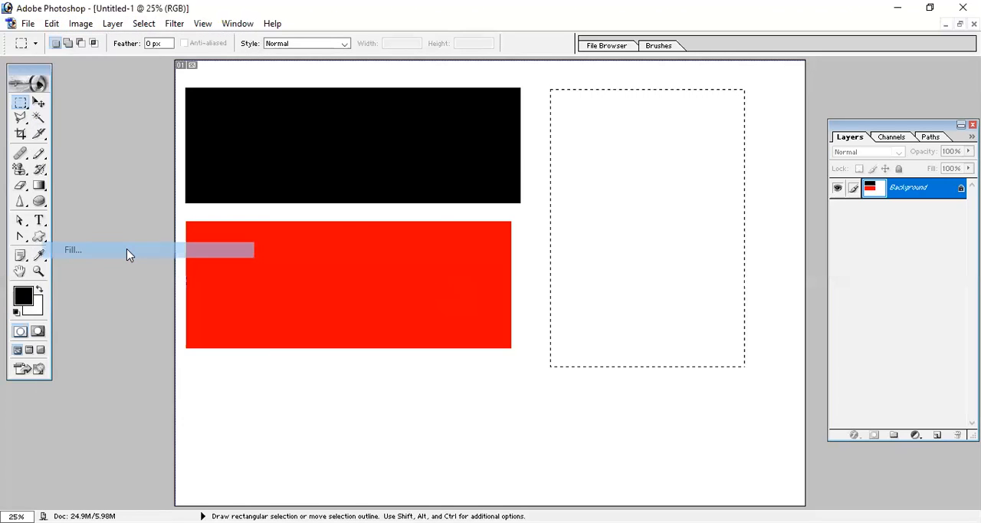
click(588, 209)
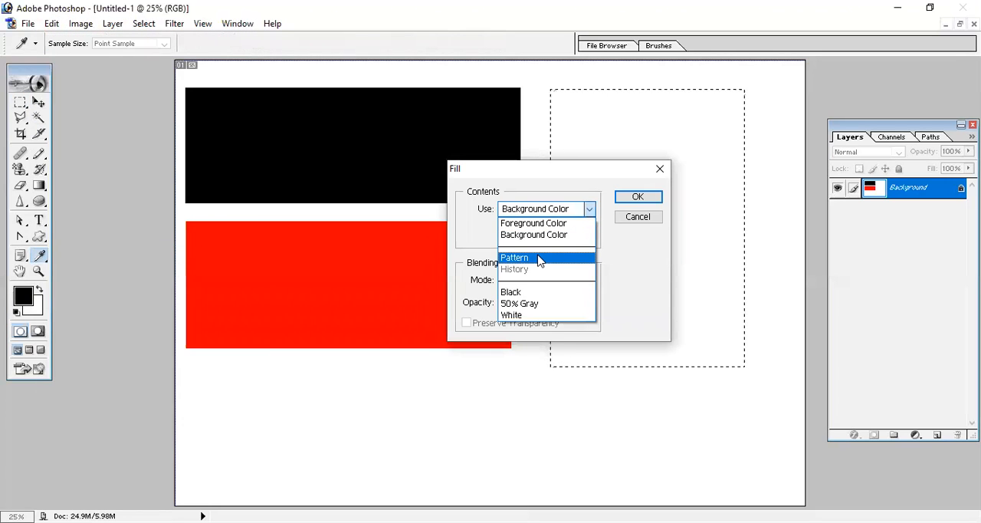
click(539, 259)
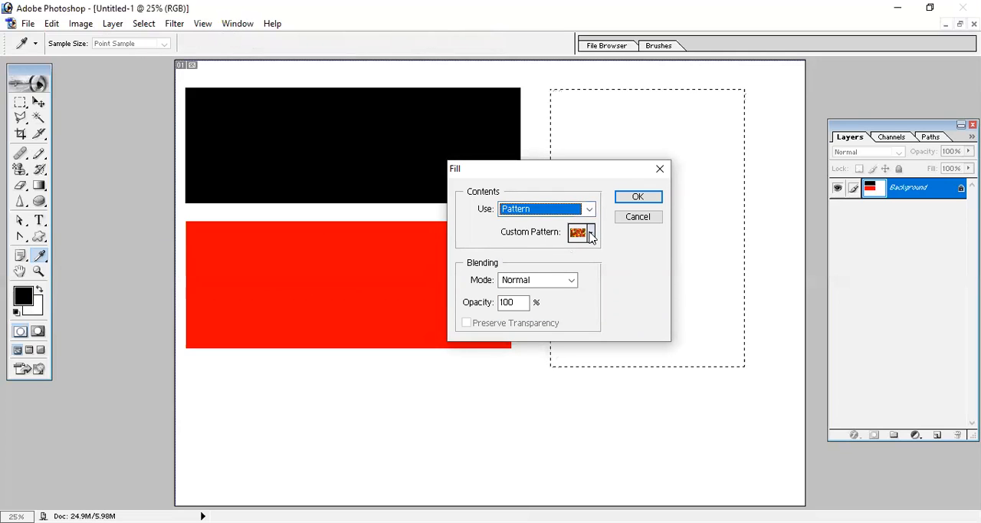
click(590, 233)
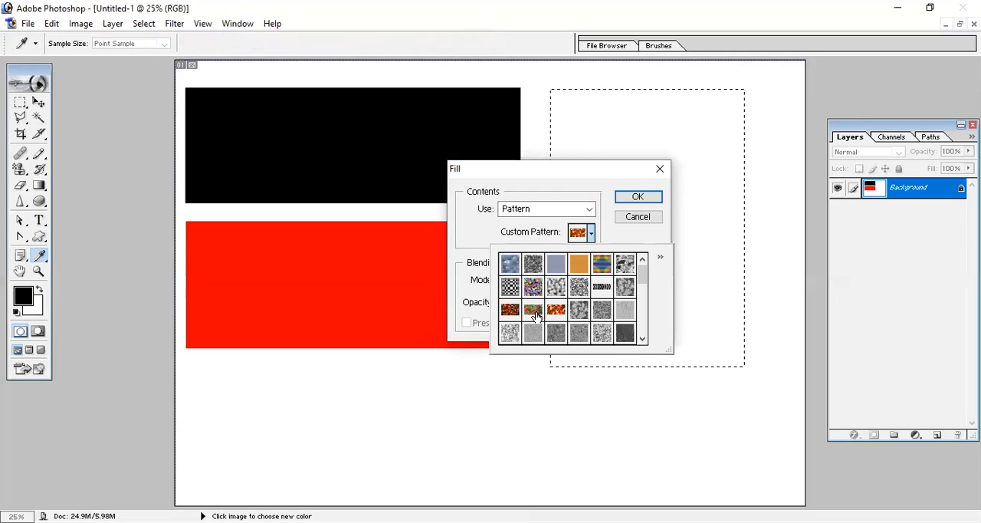
click(638, 198)
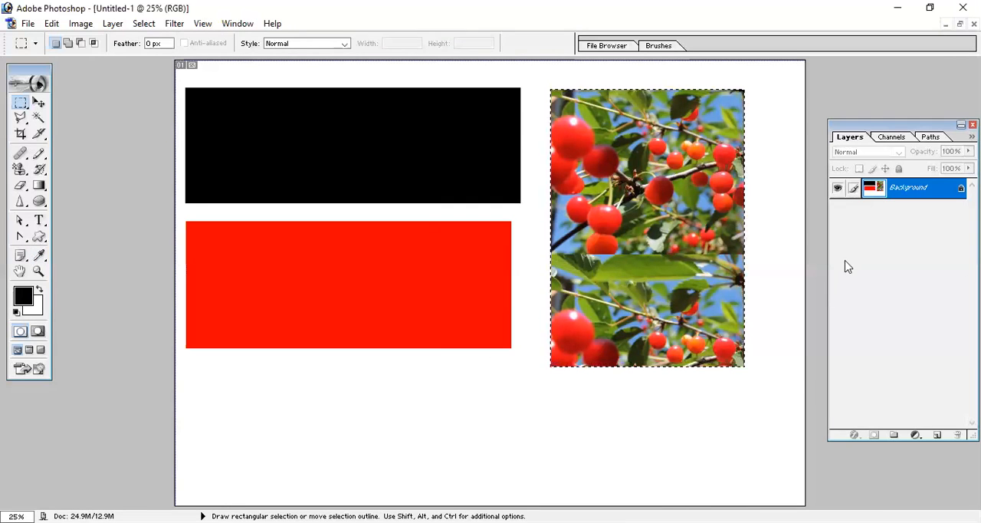
- Deselect and fill the whole canvas with the cherry Pattern in Normal mode at 100% opacity
click(693, 395)
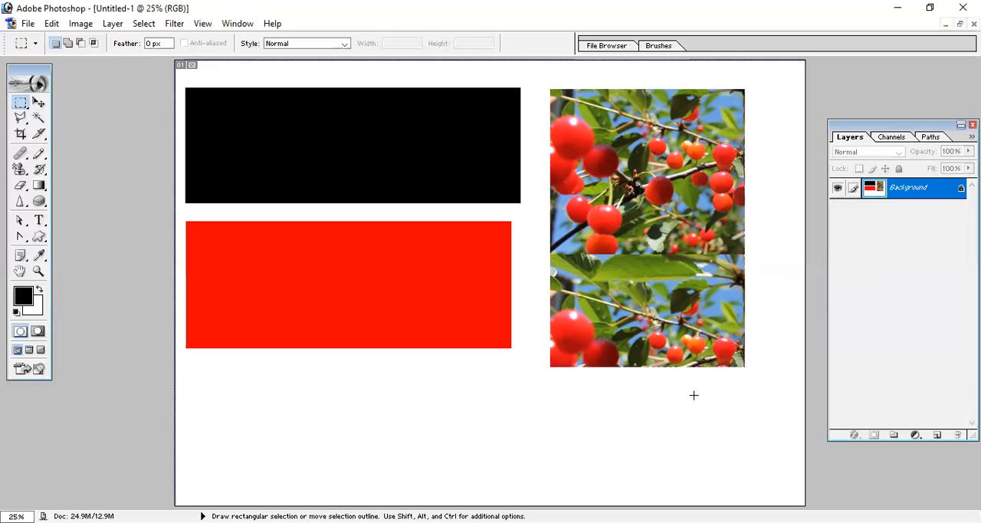
click(51, 24)
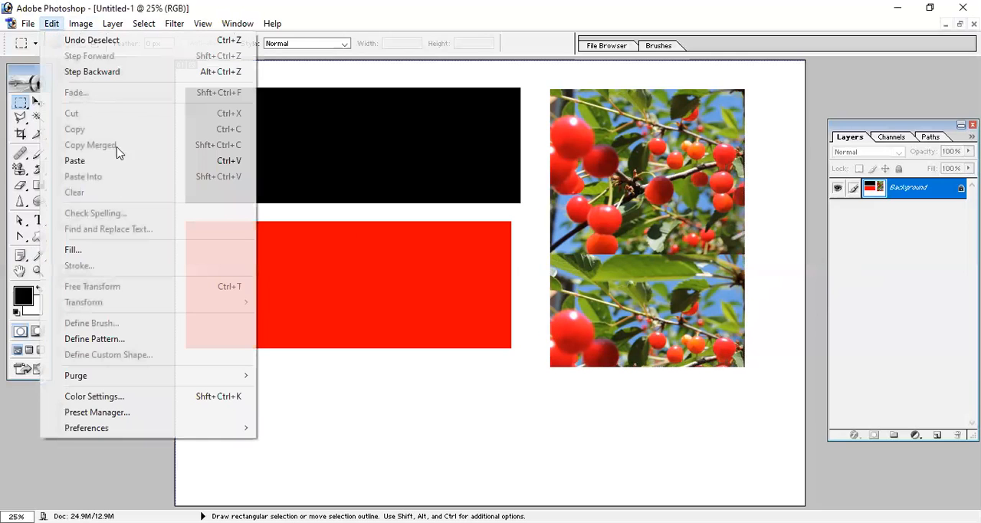
click(118, 253)
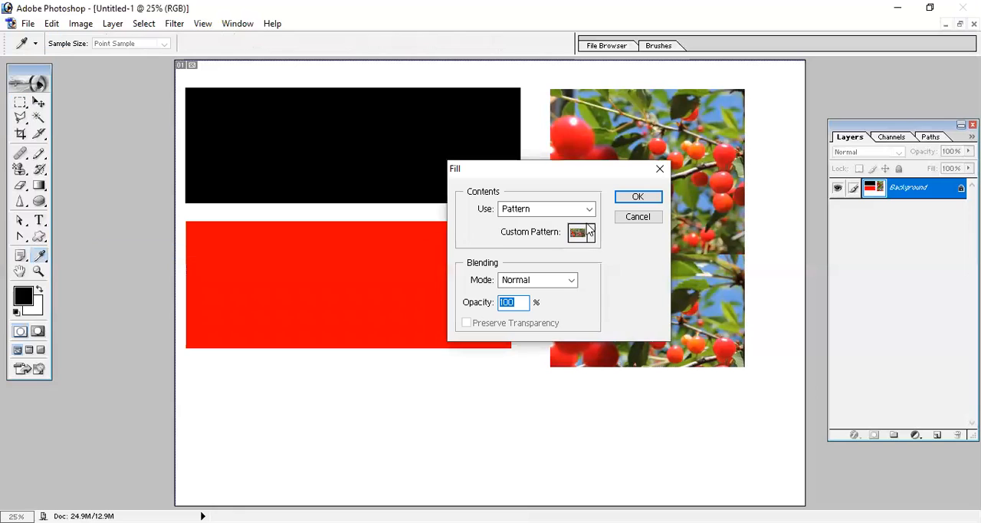
click(638, 197)
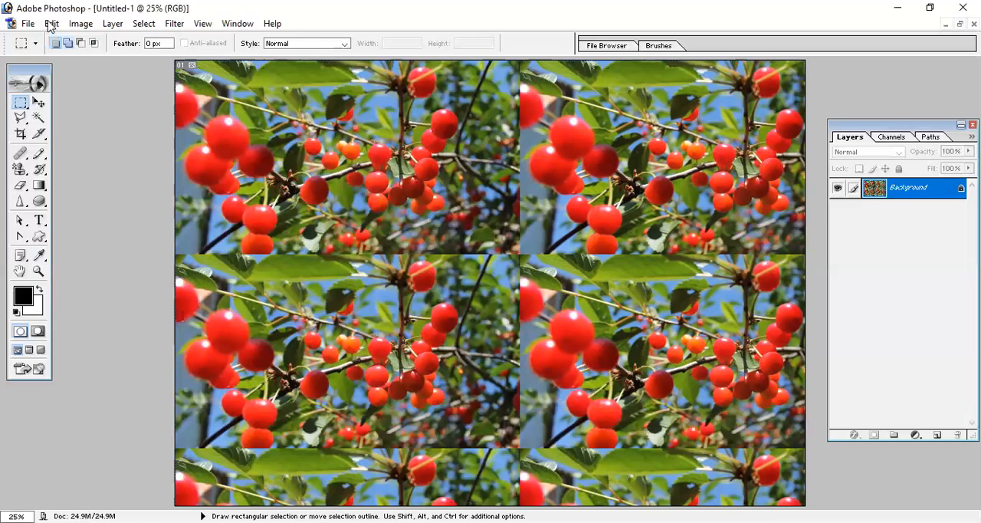
- Fill the whole canvas again with the cherry Pattern, this time at 50% opacity
click(127, 252)
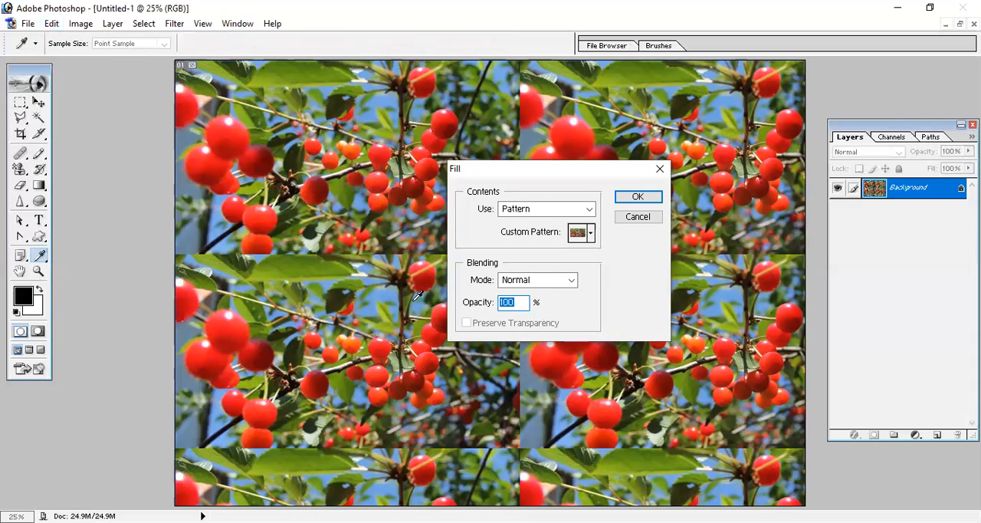
text(50)
click(635, 197)
key(m)
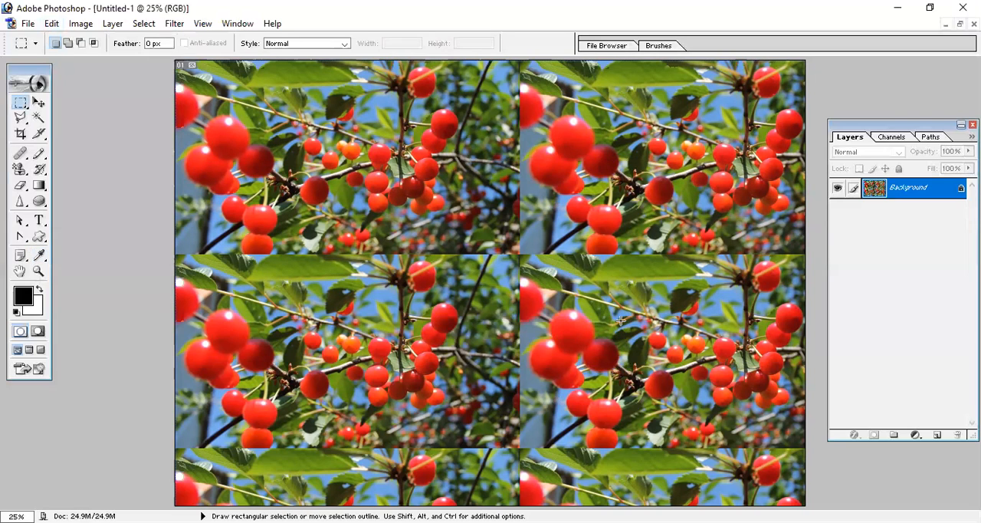
- Step backward through the history until only the black rectangle remains on the white canvas, without any selection
key(ctrl+alt+z)
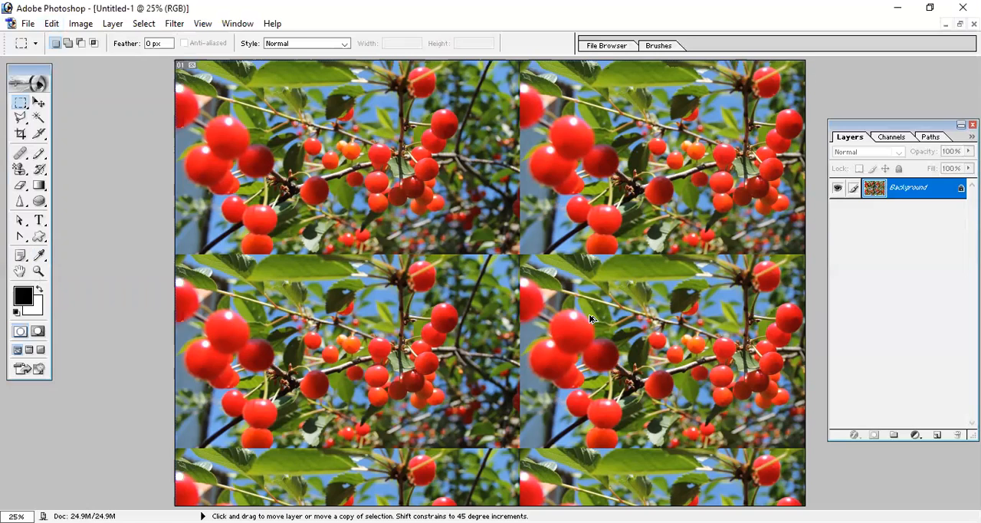
key(ctrl+alt+z)
key(ctrl+alt+z)
key(ctrl+alt+z)
key(ctrl+alt+z)
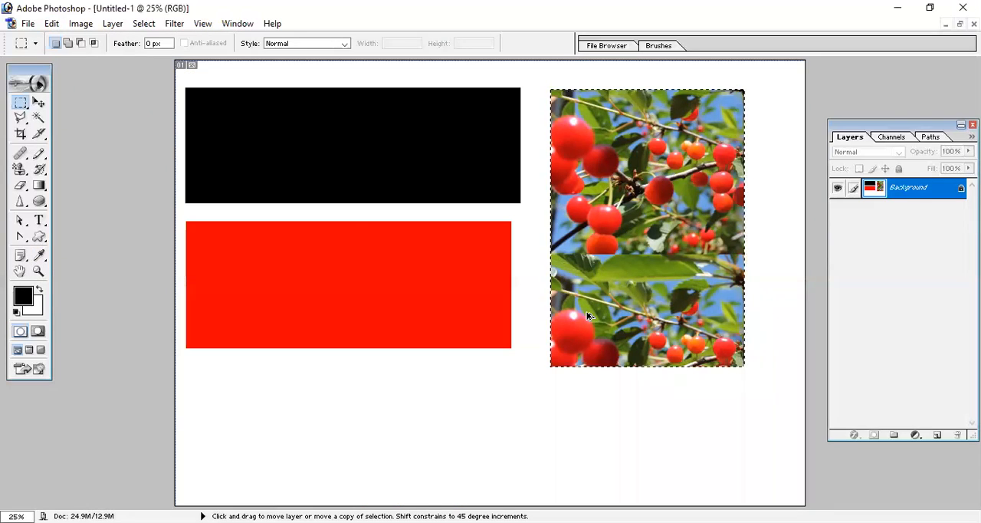
key(ctrl+alt+z)
key(ctrl+alt+z)
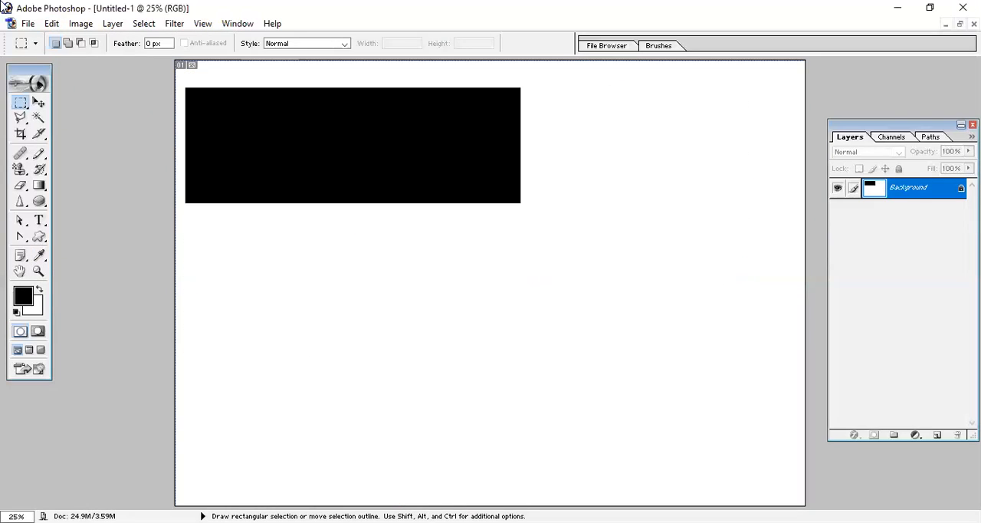
- Fill the whole canvas with the cherry Pattern at 50% opacity over the black rectangle, and undo that fill
click(51, 24)
click(115, 250)
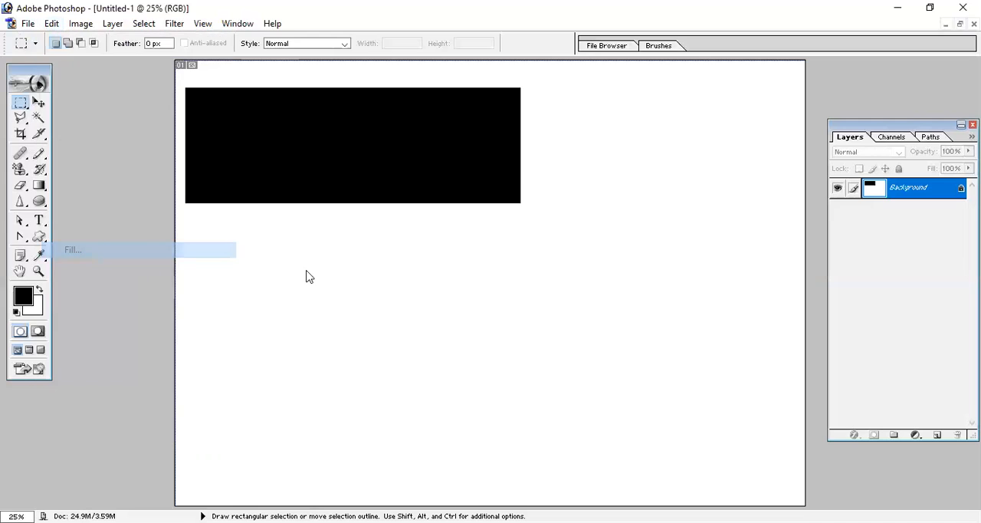
click(637, 198)
key(m)
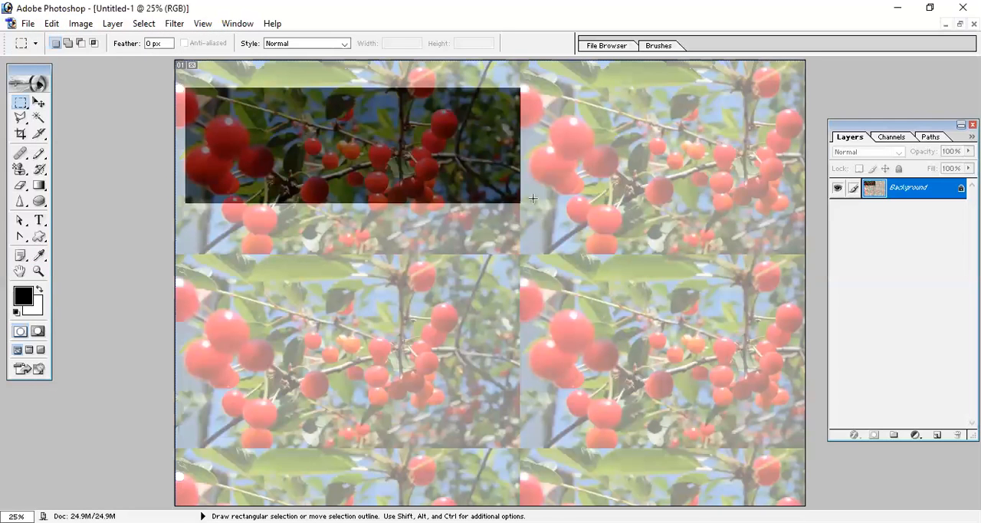
key(ctrl+z)
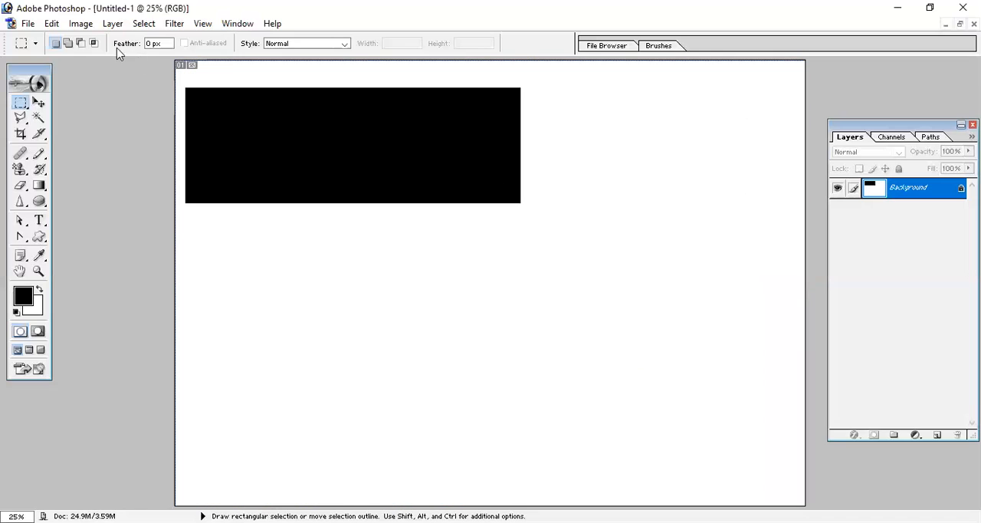
click(51, 23)
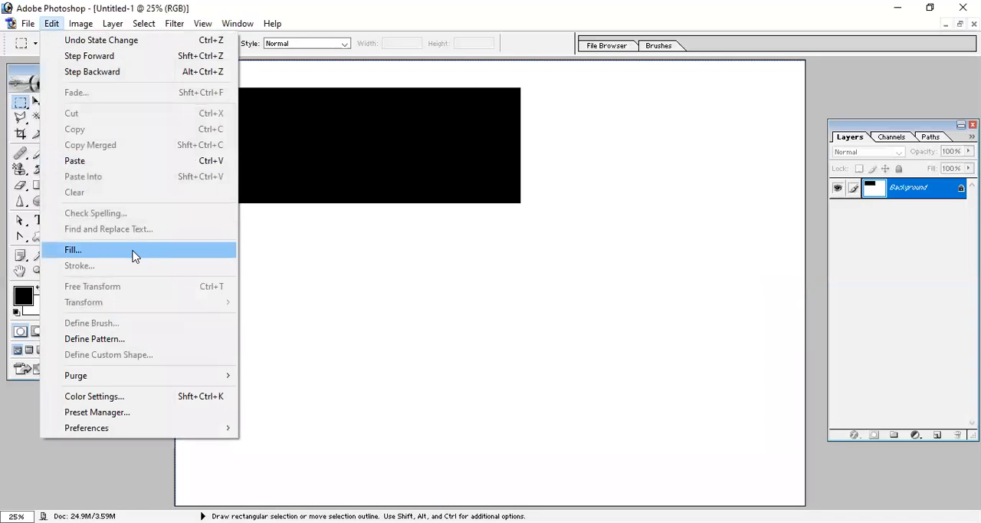
click(133, 253)
click(588, 210)
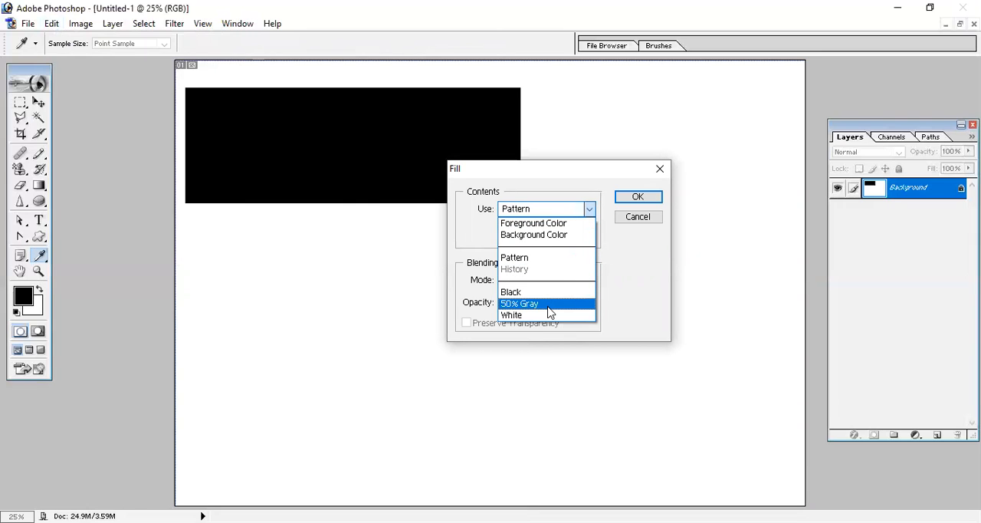
click(640, 291)
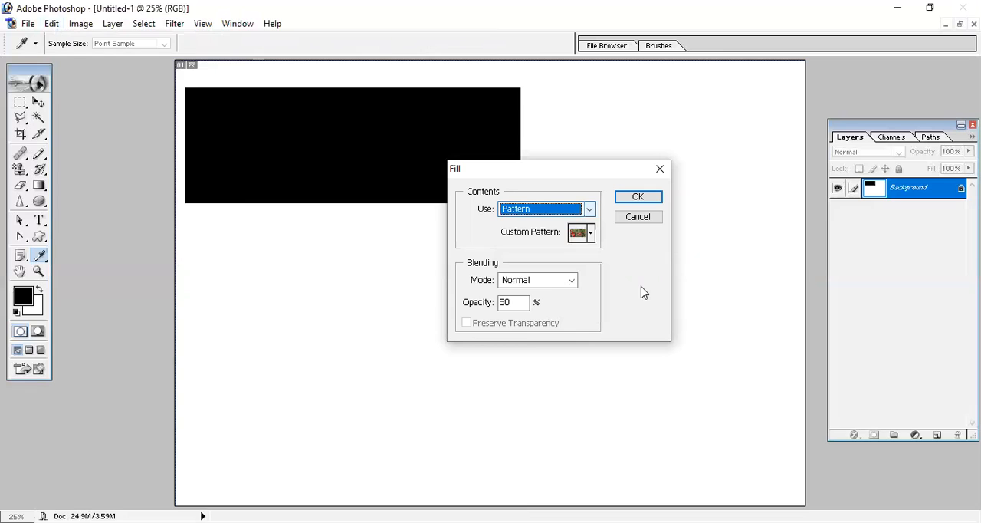
click(640, 218)
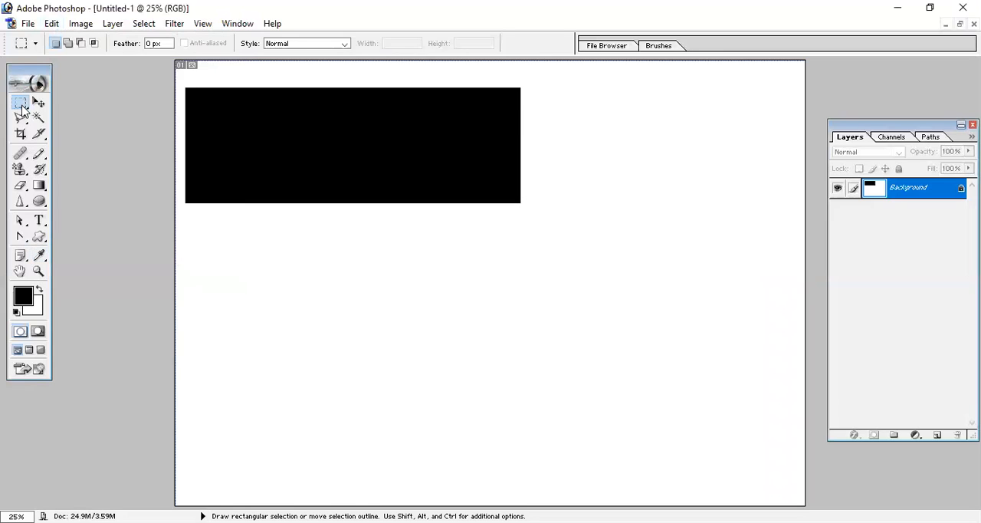
- Fill a rectangular selection inside the black rectangle with the cherry Pattern in Screen mode at 50% opacity, and undo that fill
drag(369, 179, 509, 196)
click(51, 23)
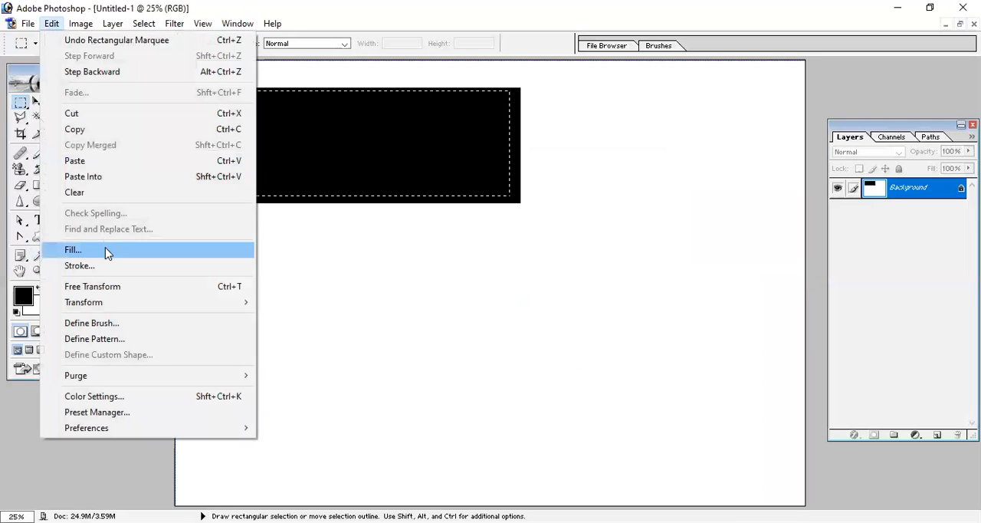
click(107, 253)
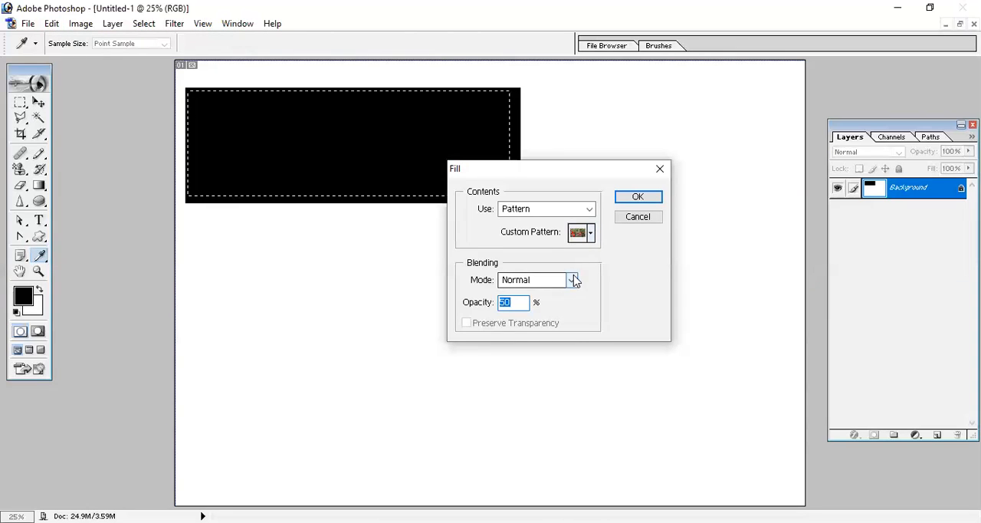
click(575, 281)
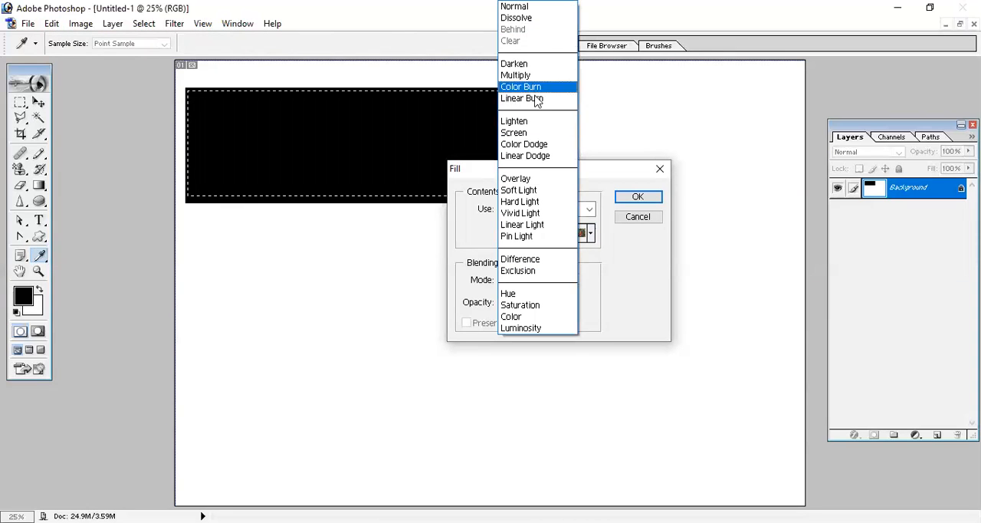
click(537, 134)
click(640, 197)
key(ctrl)
key(alt)
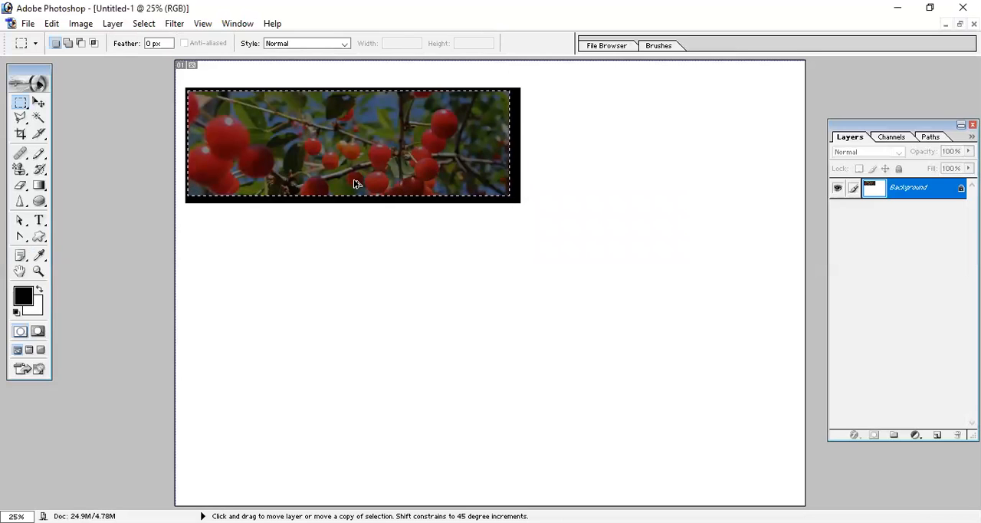
key(ctrl+alt+z)
- Fill the selection with the cherry Pattern in Screen mode at 100% opacity, and undo that fill
click(51, 23)
click(110, 251)
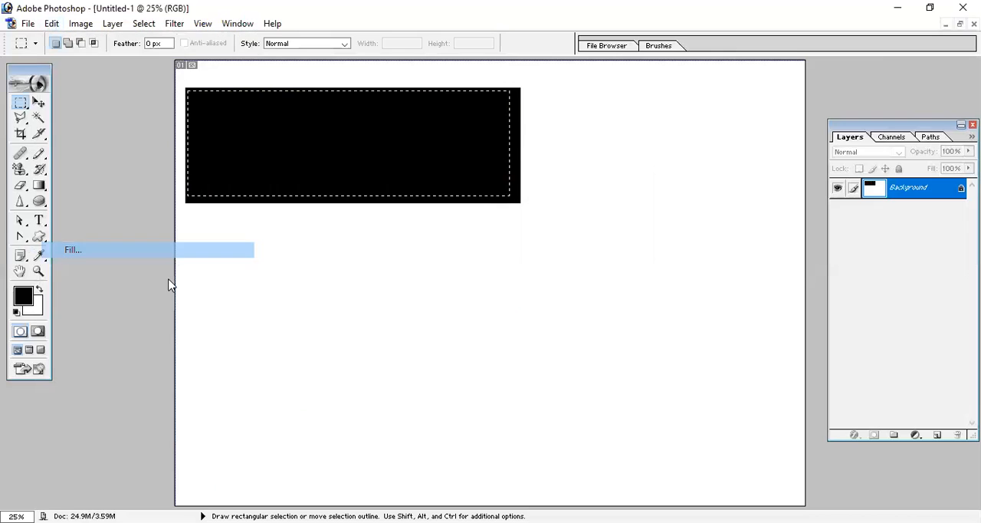
text(100)
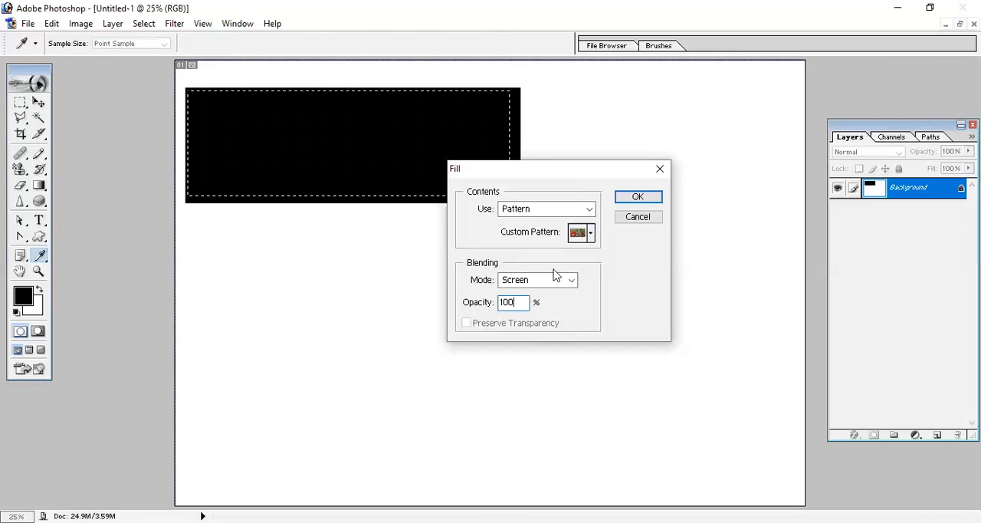
click(633, 197)
key(m)
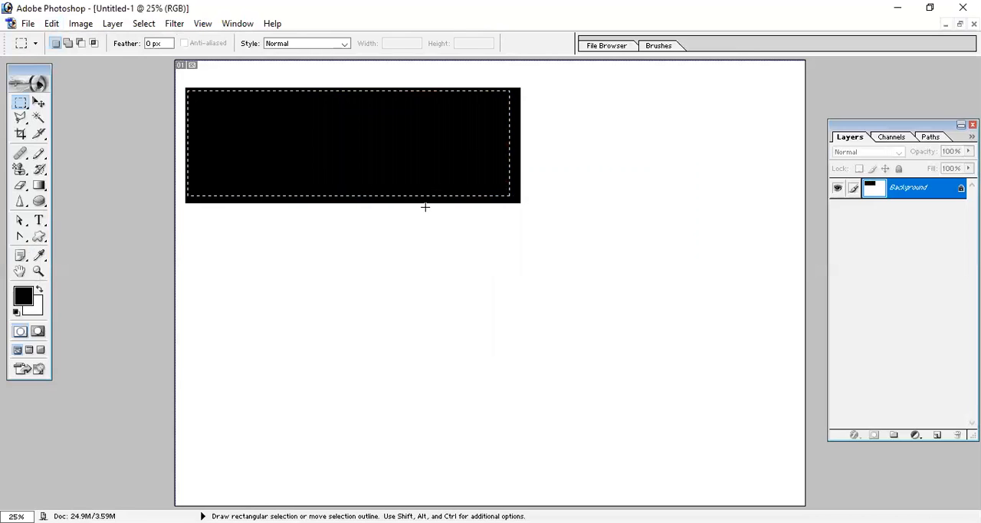
click(51, 23)
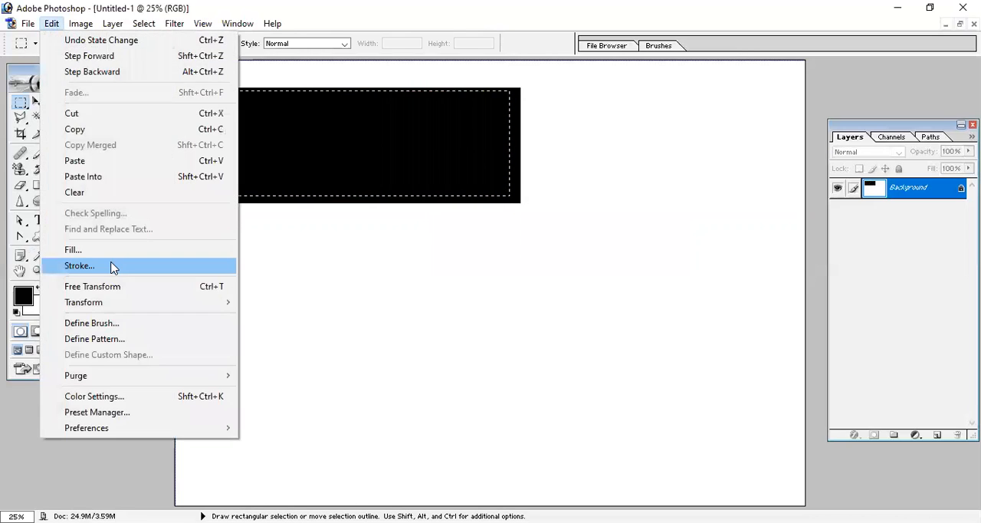
click(117, 266)
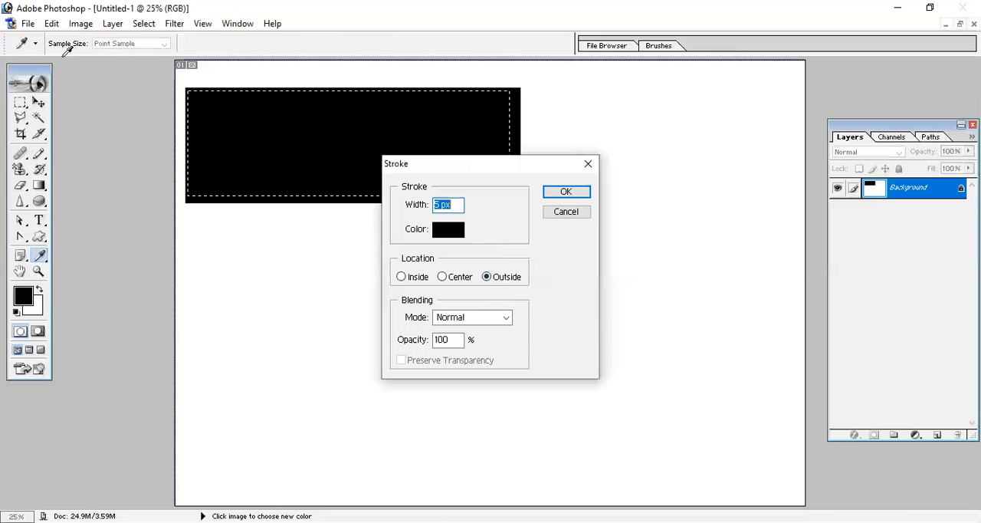
key(Escape)
- Fill the selection with the cherry Pattern in Multiply mode at 100% opacity, and undo that fill
click(51, 24)
click(97, 253)
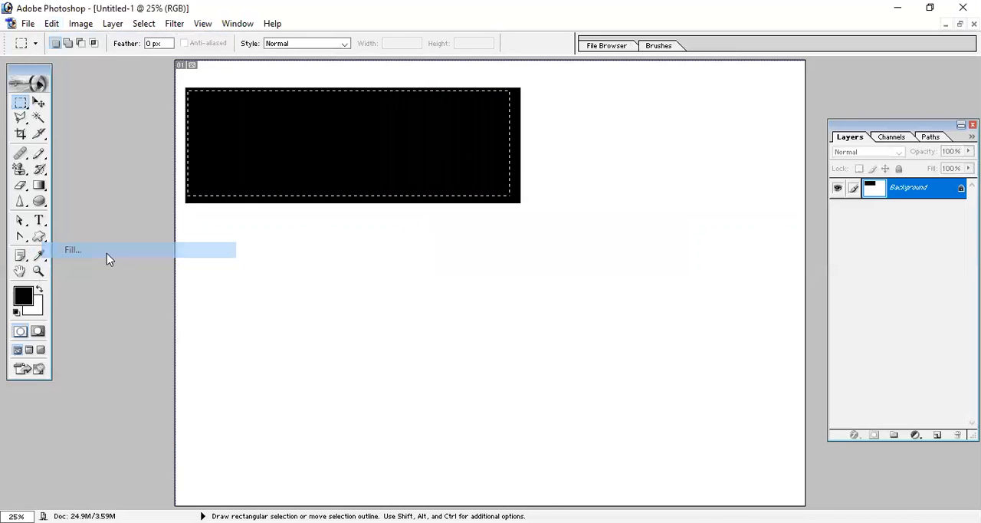
click(565, 282)
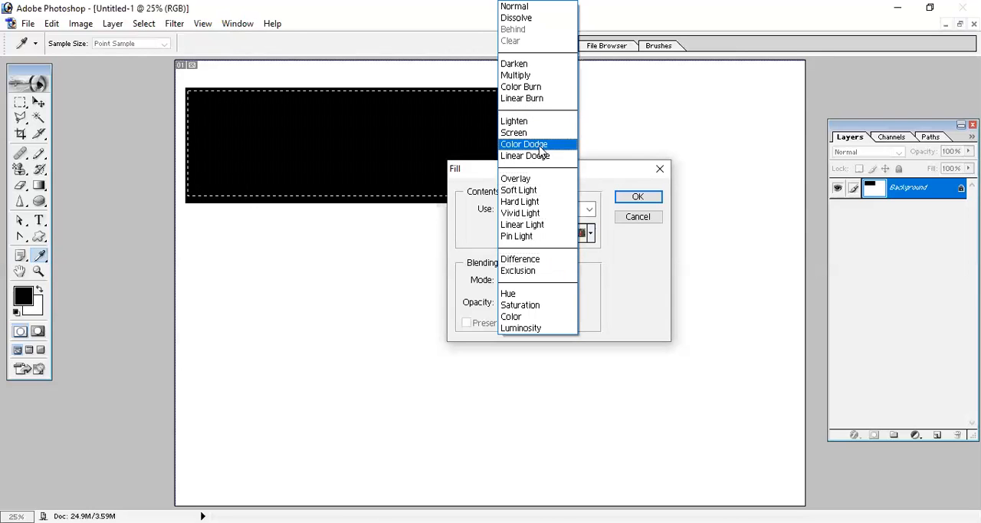
click(518, 76)
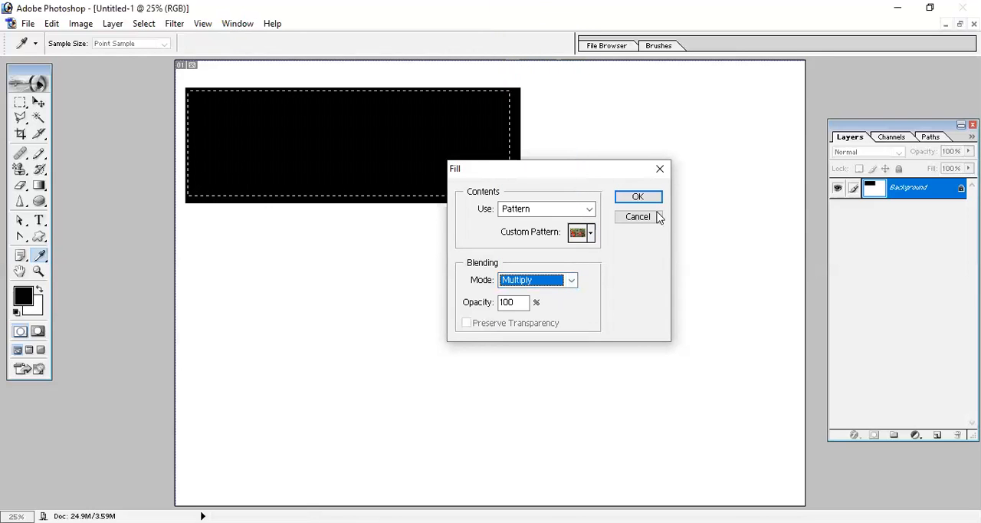
click(638, 197)
key(m)
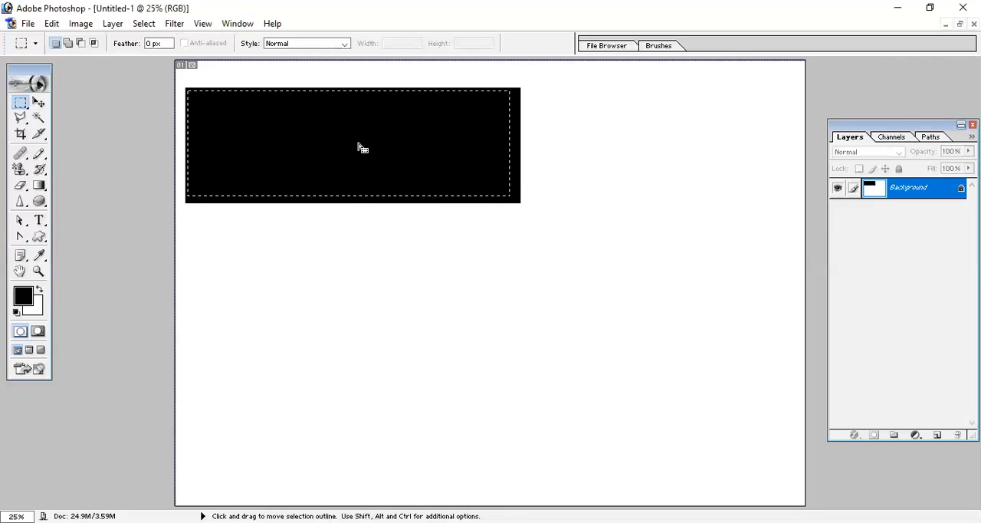
- Fill the selection with the cherry Pattern in Overlay mode at 100% opacity, and undo that fill
click(52, 23)
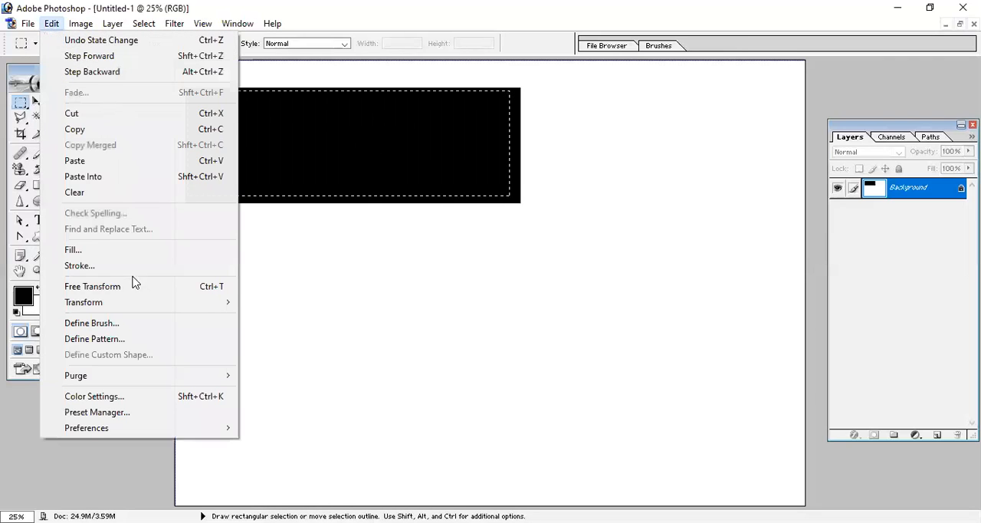
click(138, 250)
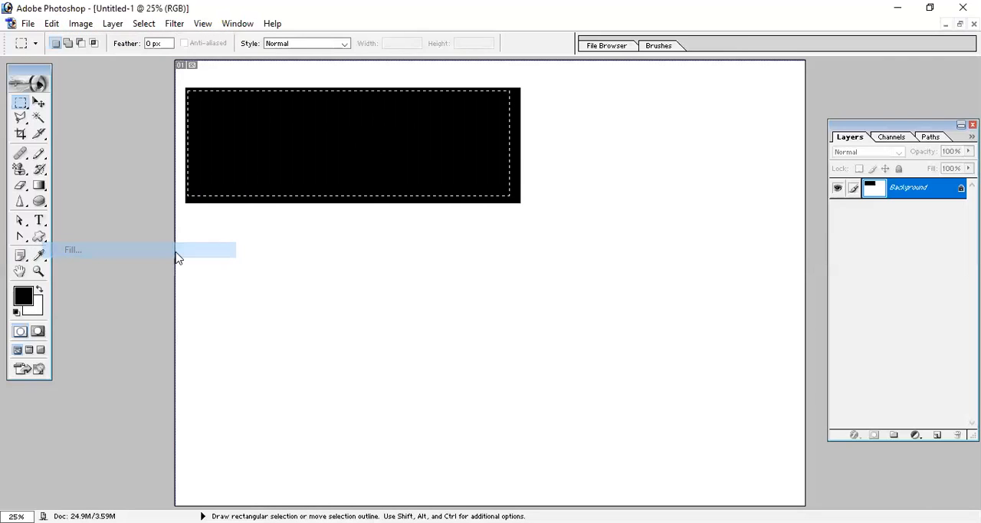
click(569, 284)
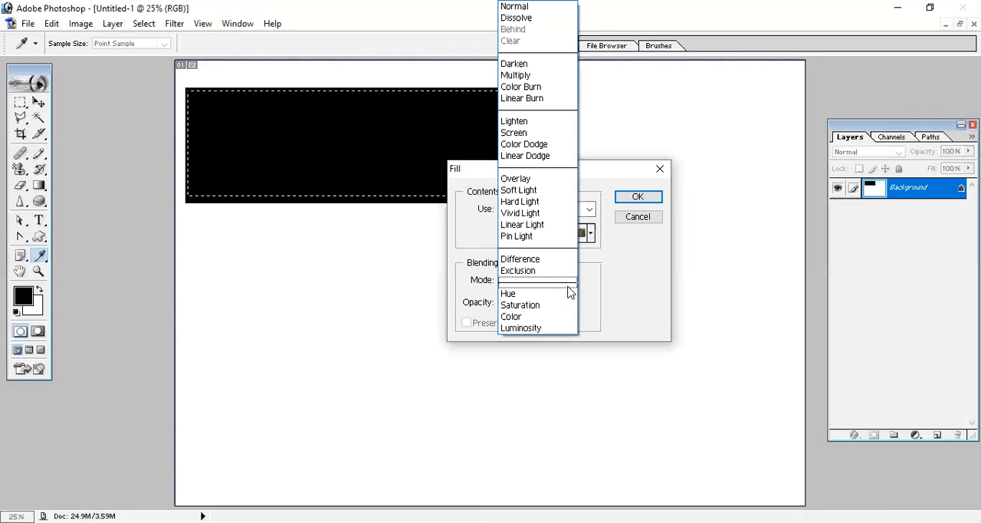
click(559, 179)
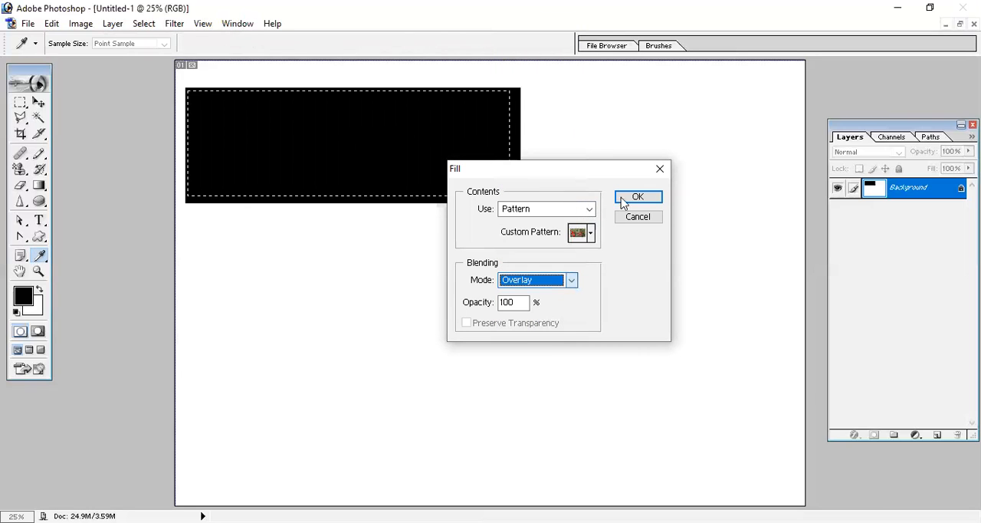
click(638, 197)
key(m)
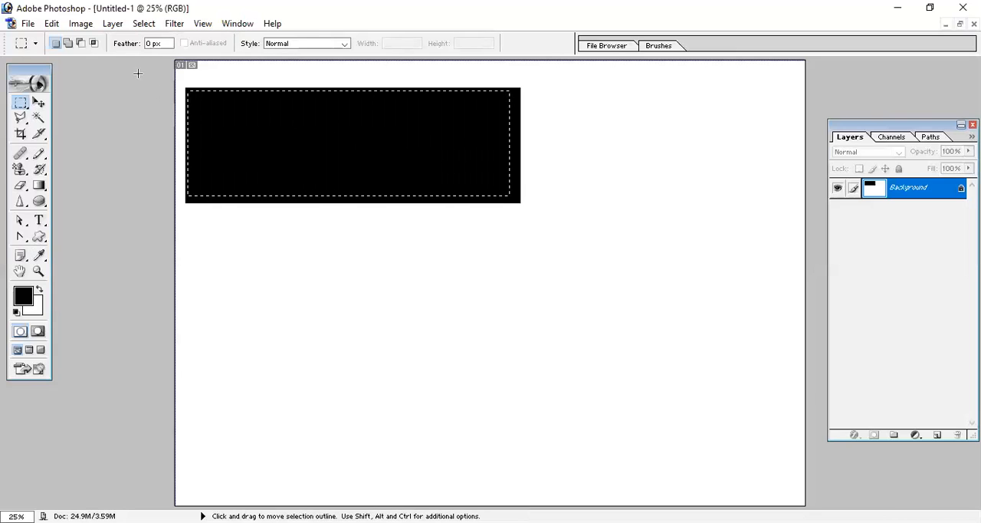
- Fill the selection inside the black rectangle with the cherry Pattern in Difference mode at 100% opacity
click(51, 23)
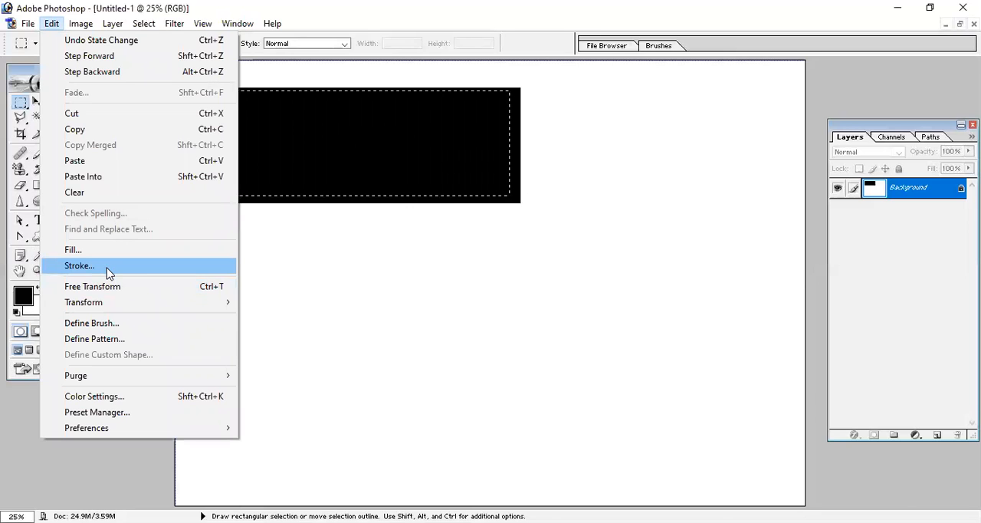
click(85, 250)
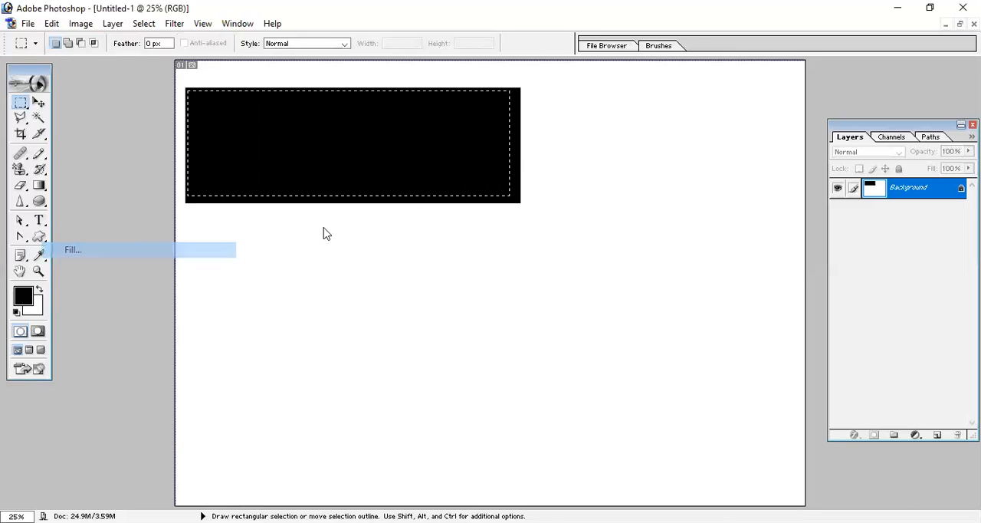
click(588, 210)
click(622, 266)
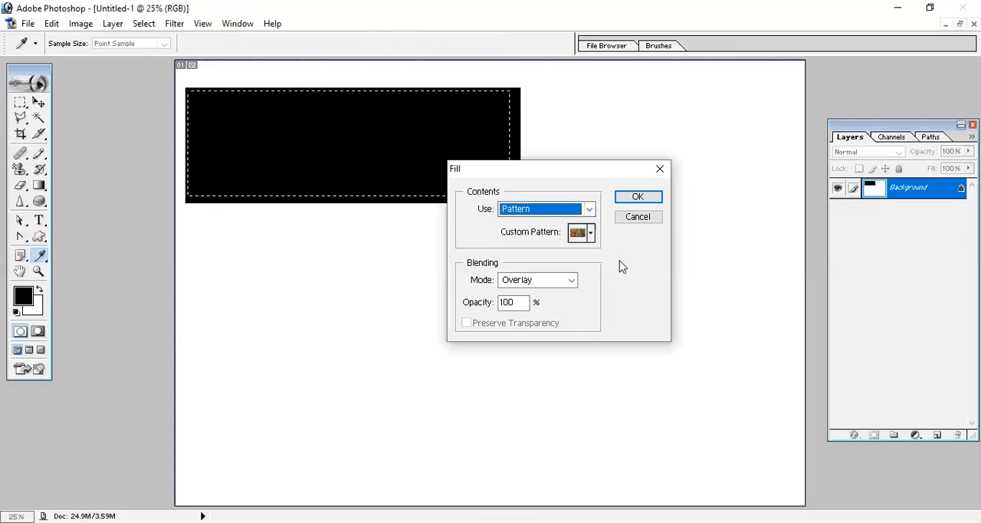
click(554, 282)
click(539, 260)
click(637, 199)
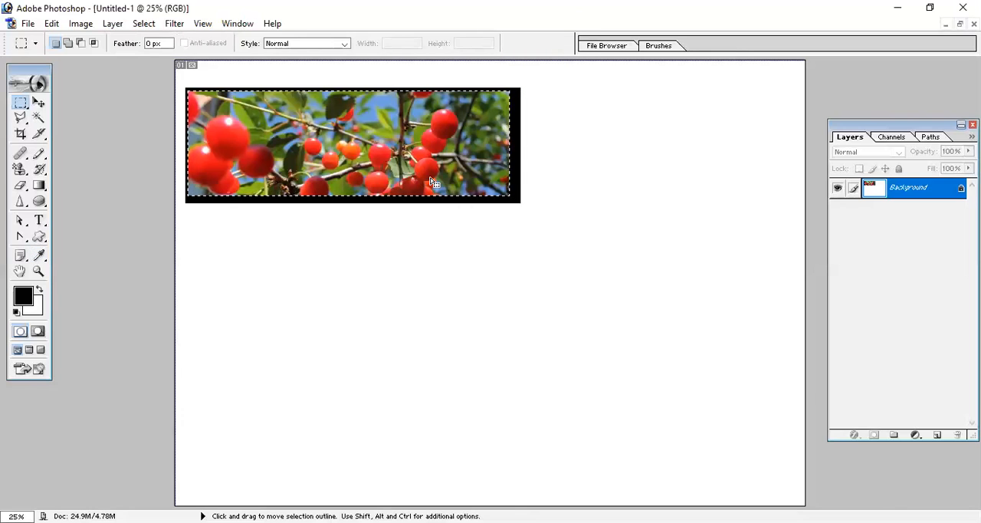
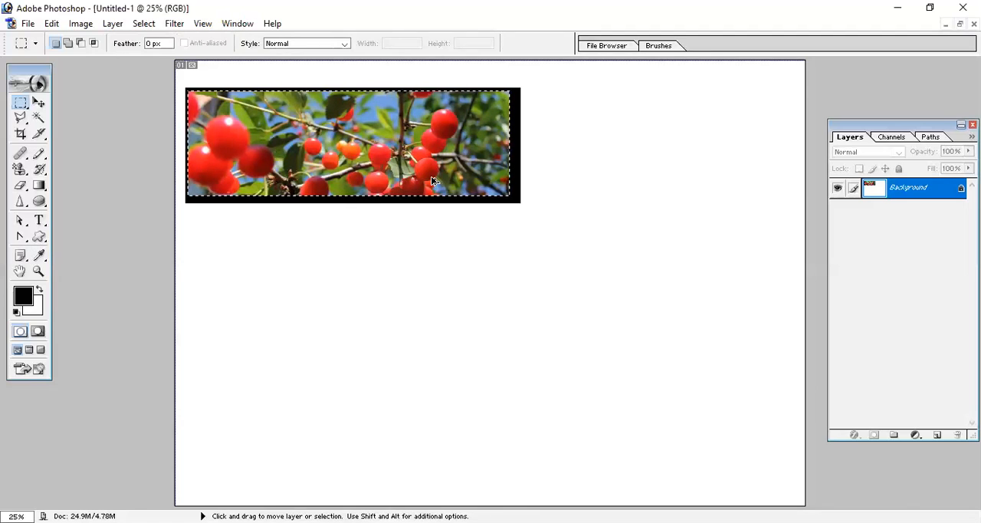
- Step back in history until the canvas is blank, and draw a large rectangular selection around its middle
key(ctrl+alt+d)
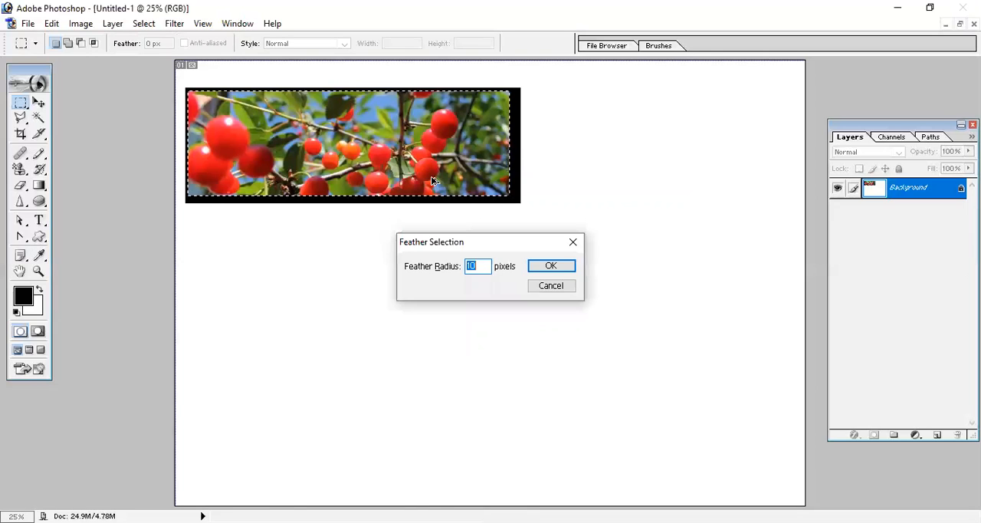
key(Return)
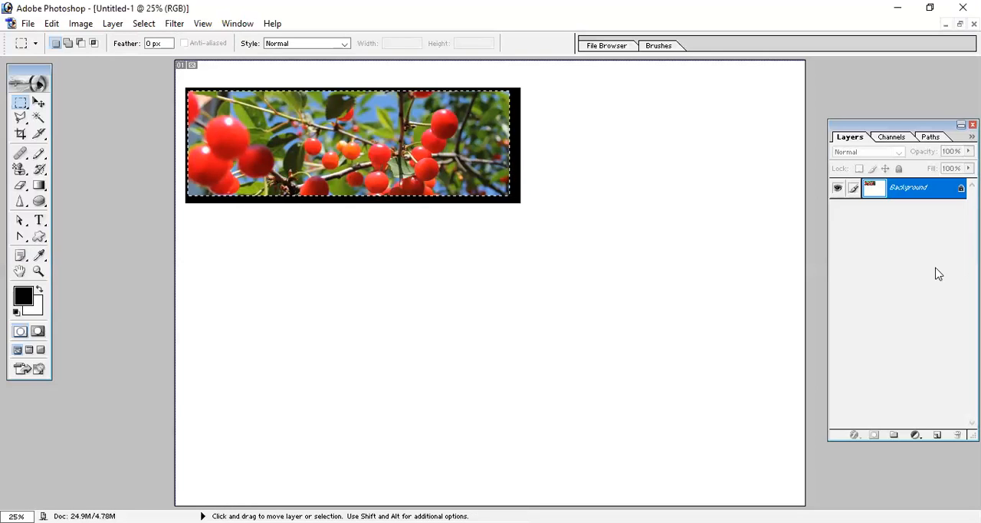
key(ctrl+alt+z)
key(ctrl+alt+z)
key(ctrl+alt+z)
key(ctrl+alt+z)
key(ctrl+alt+z)
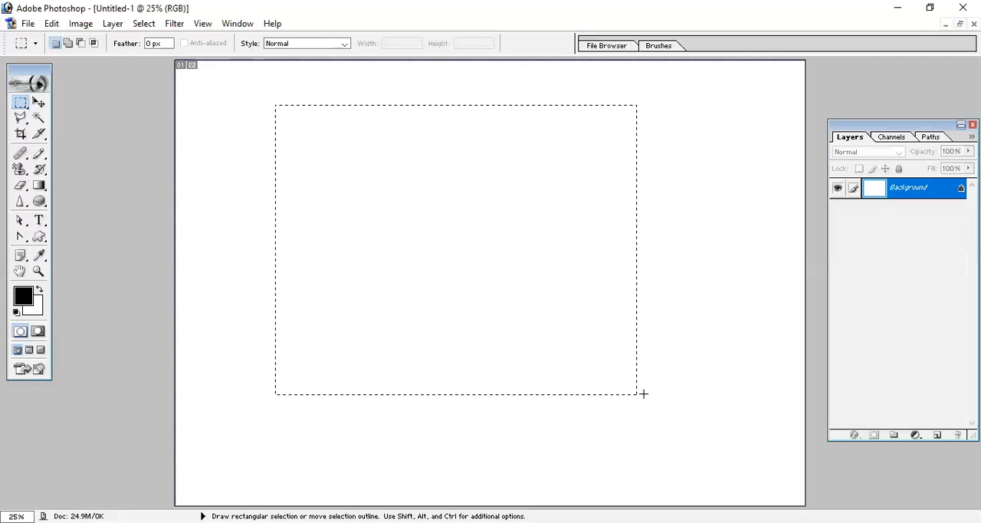
drag(646, 394, 645, 394)
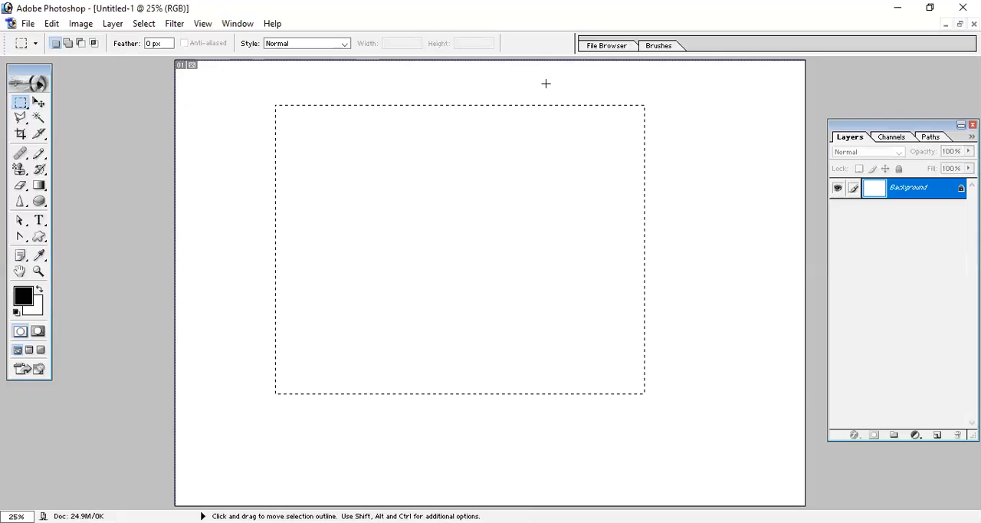
- Stroke the selection with a 5 px red (FF0000) line, location Outside, in Normal mode at 100% opacity
click(51, 24)
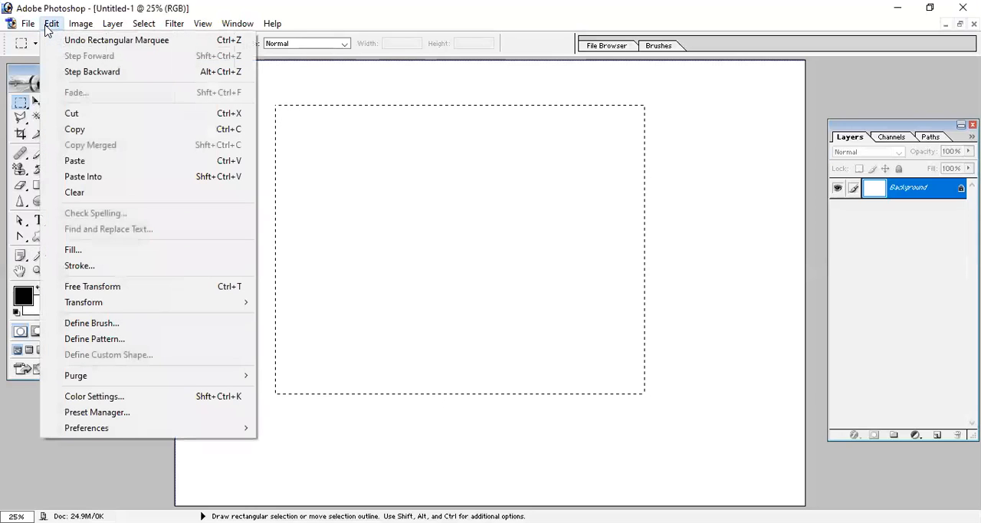
click(105, 268)
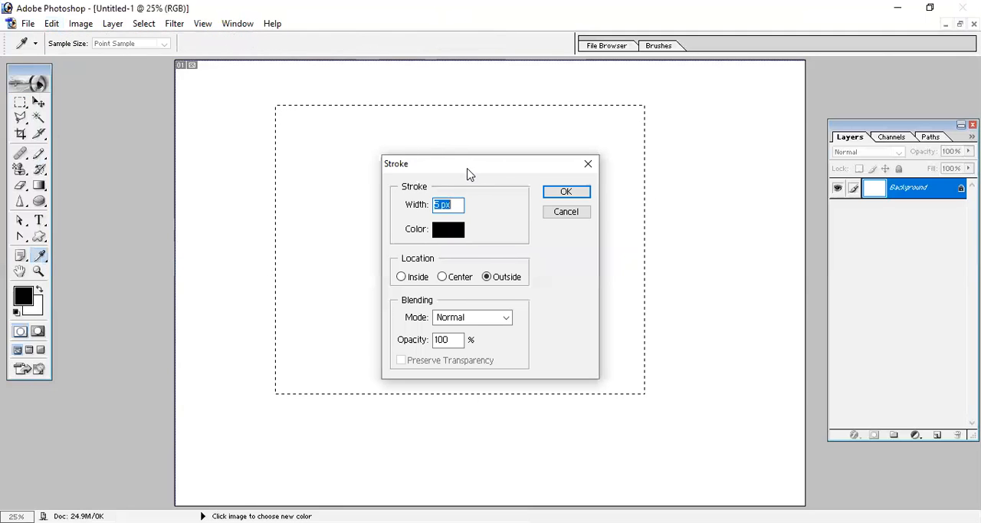
drag(470, 172, 535, 133)
click(504, 190)
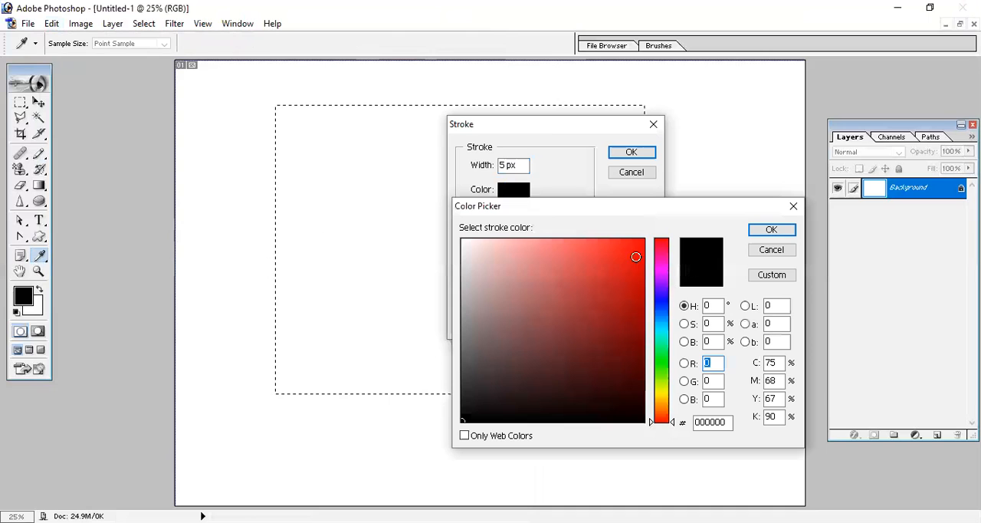
text(255)
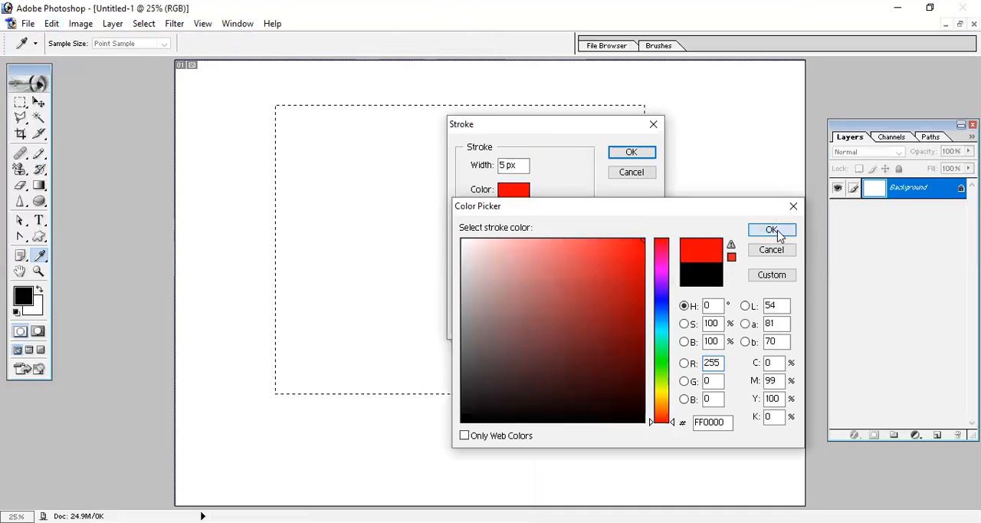
key(Return)
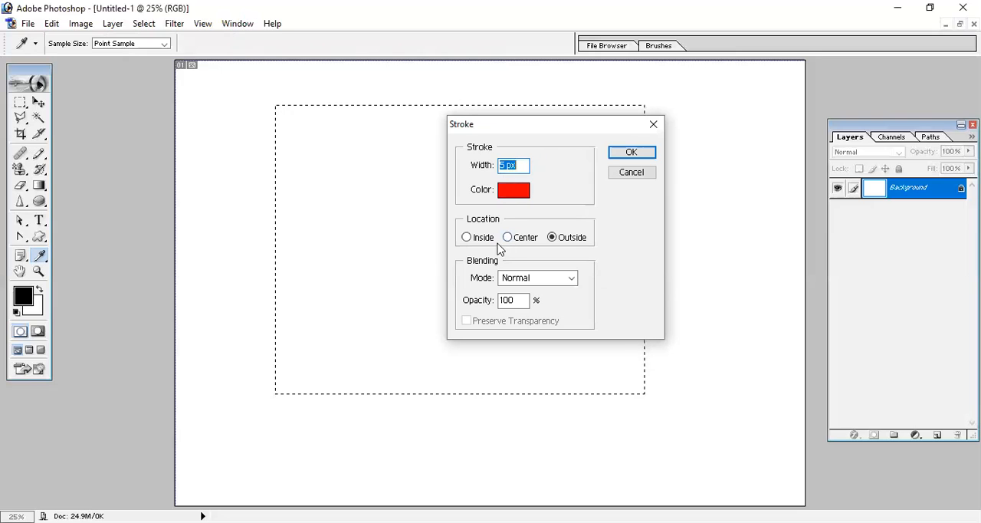
click(572, 237)
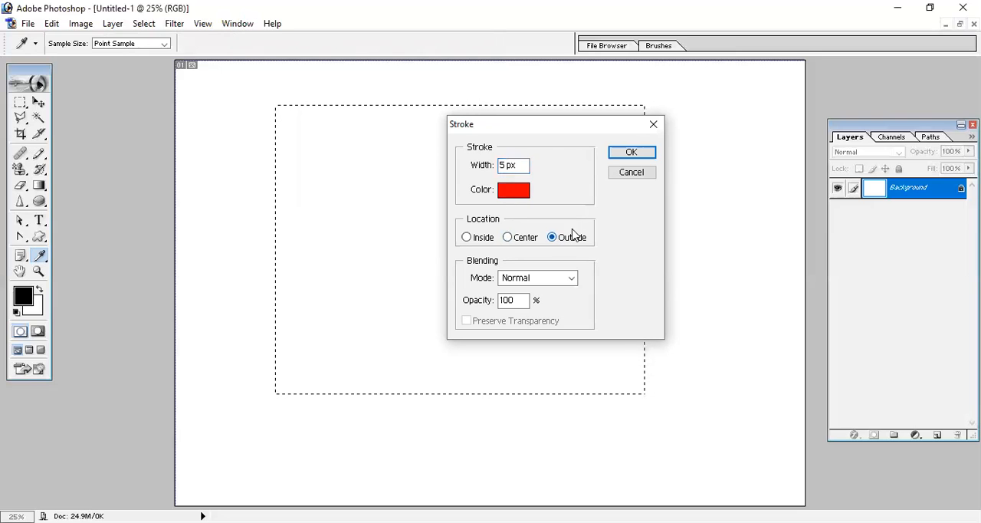
click(643, 154)
key(m)
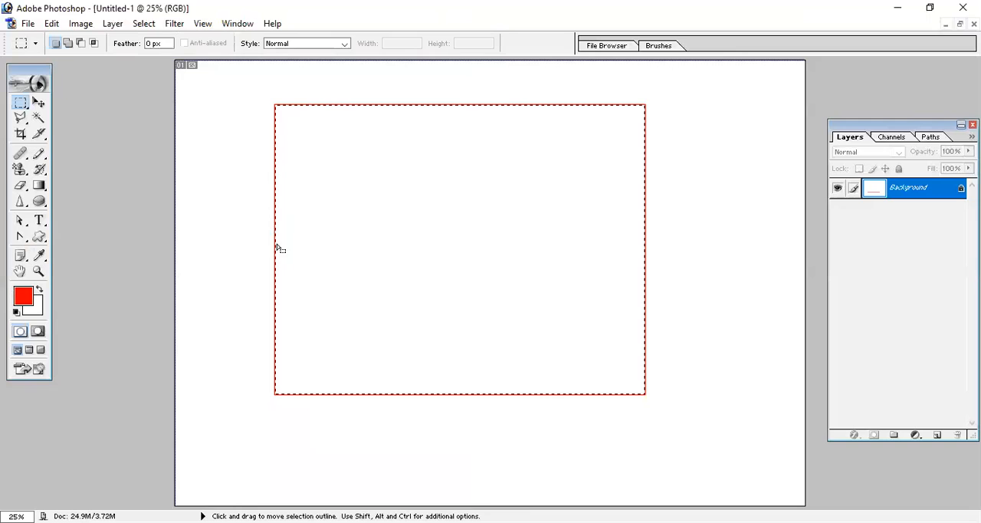
- Stroke the selection with a 5 px blue (005AFF) line, location Center, in Normal mode at 100% opacity
click(51, 23)
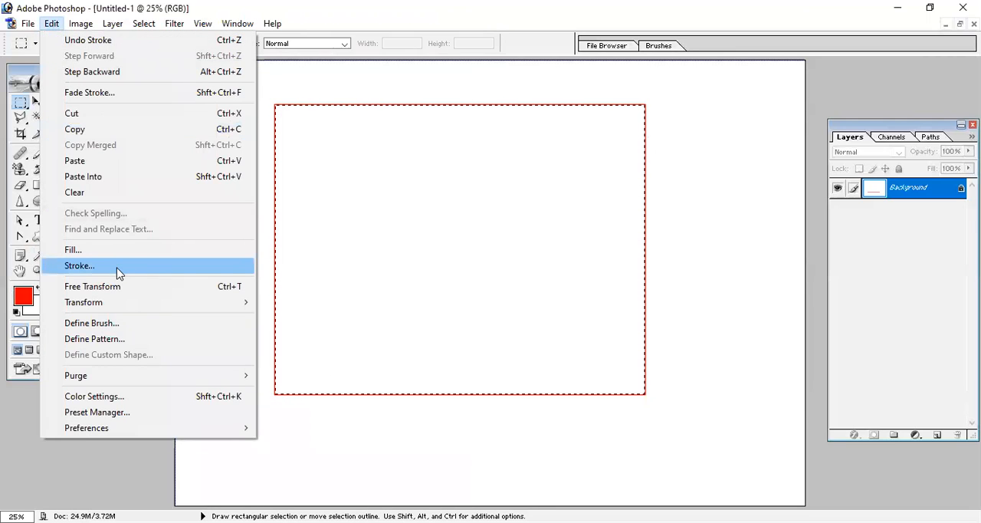
click(117, 268)
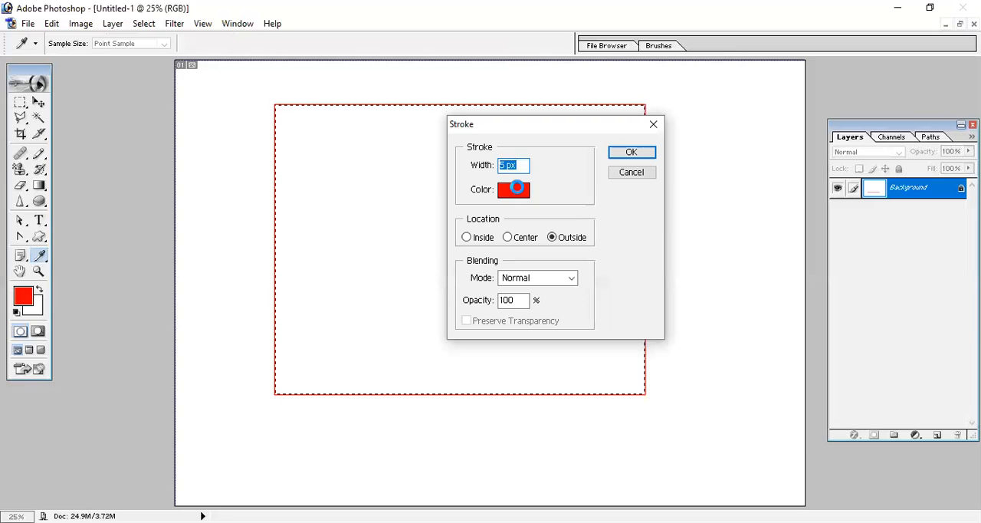
click(516, 188)
click(661, 310)
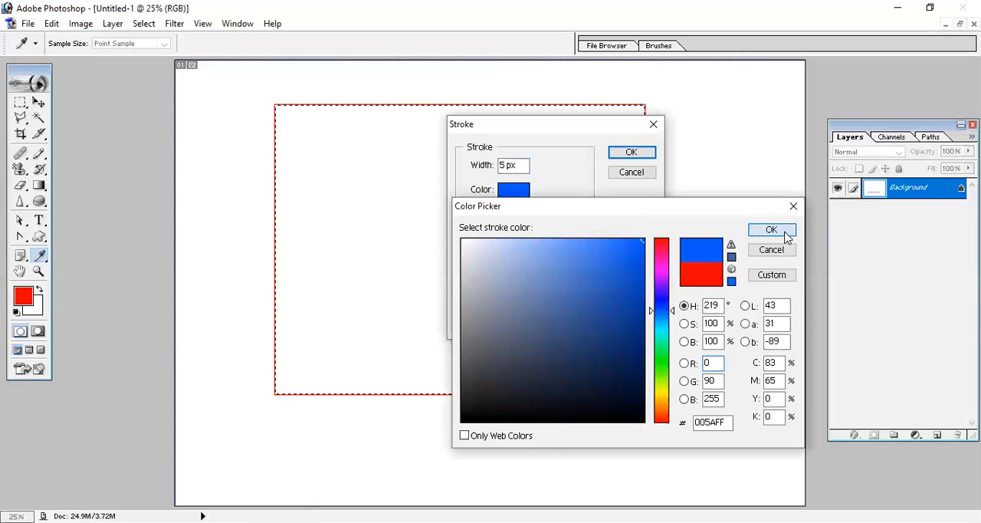
key(Return)
click(525, 240)
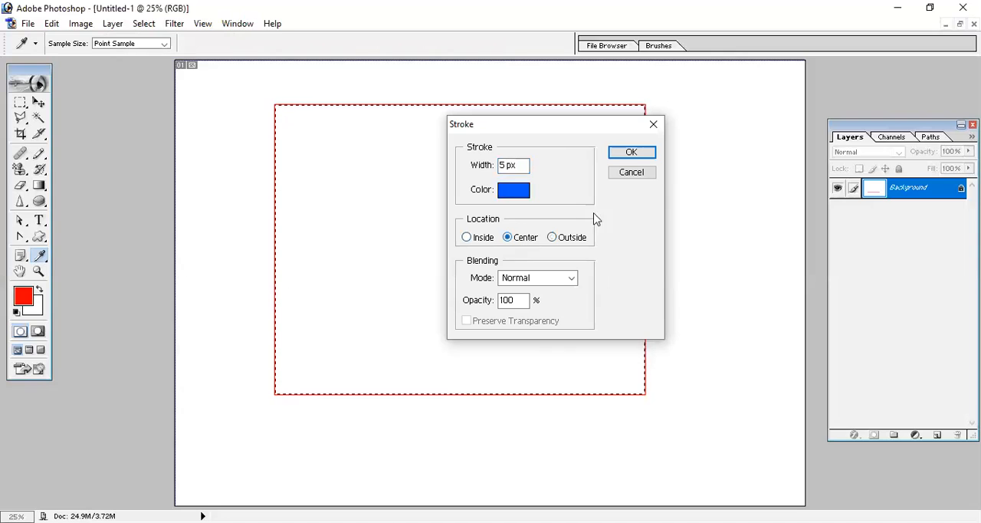
click(635, 156)
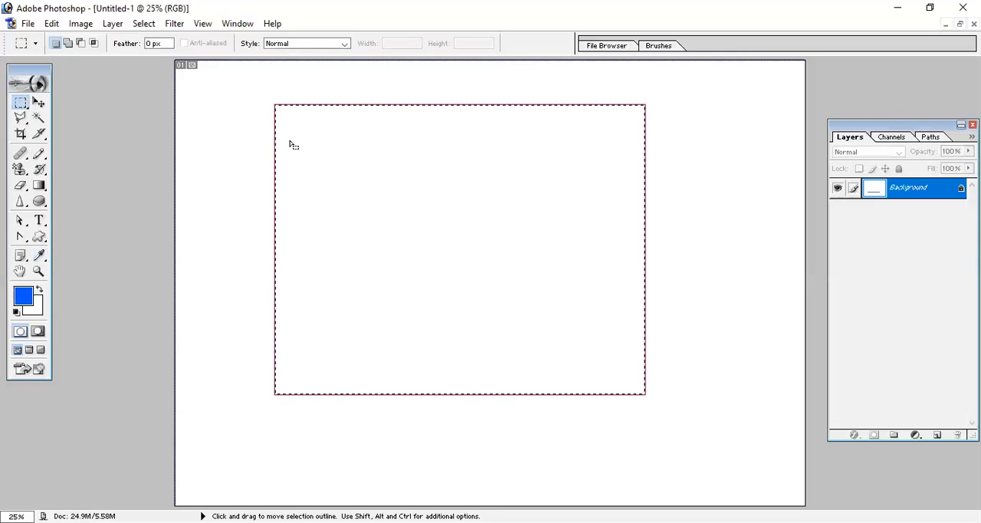
click(53, 24)
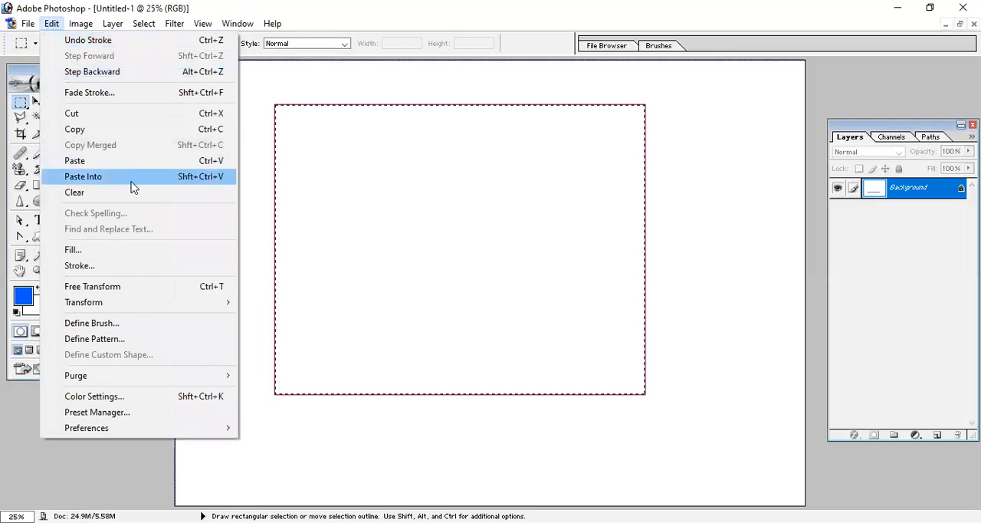
click(123, 251)
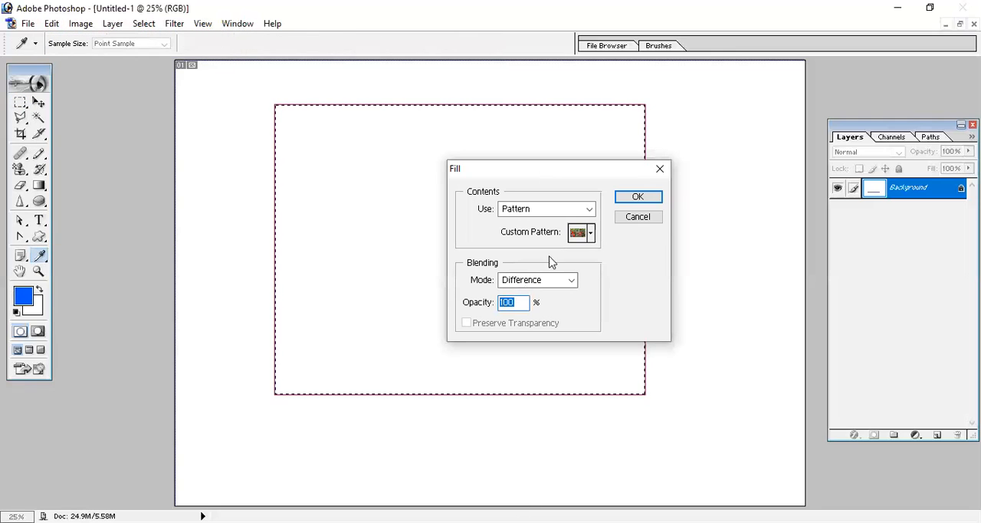
click(648, 218)
- Stroke the selection with a 5 px black (000000) line, location Inside, in Normal mode at 100% opacity
click(50, 24)
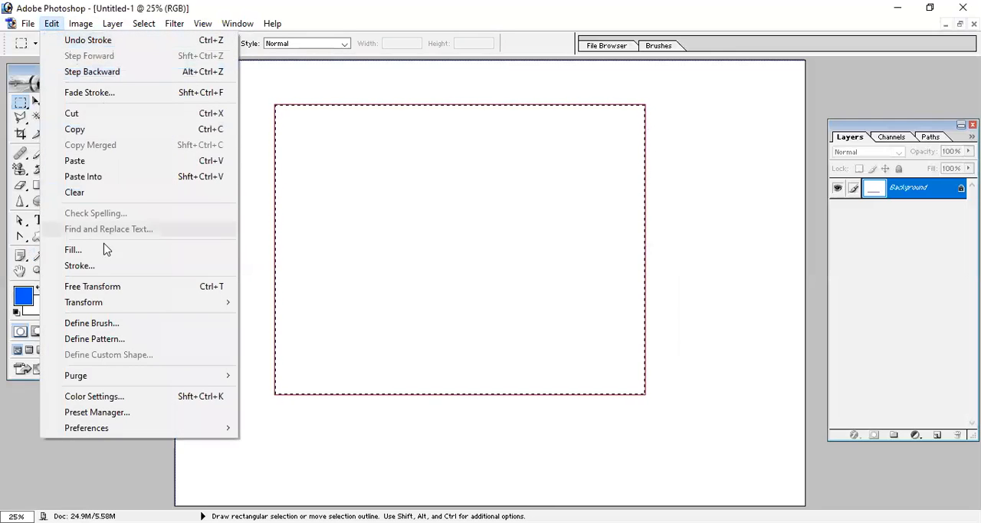
click(106, 263)
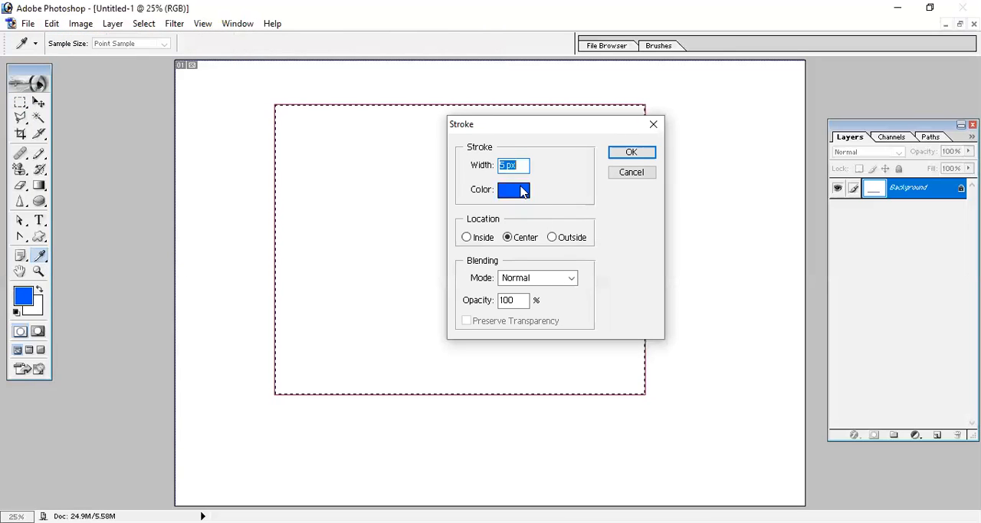
click(517, 188)
click(662, 266)
click(661, 311)
drag(642, 336, 386, 431)
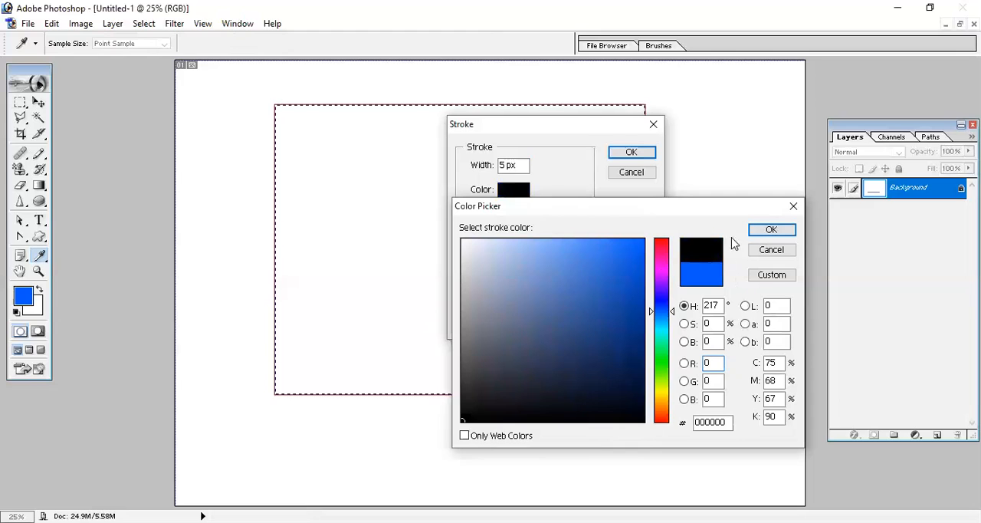
click(486, 239)
click(631, 153)
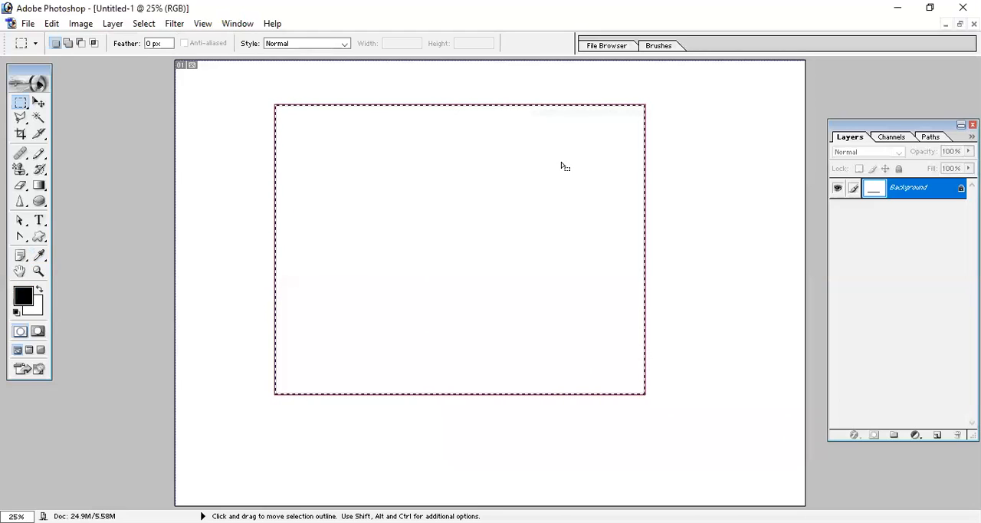
- Deselect to examine the three stroke outlines up close, and step back in history to the unstroked rectangular selection
key(ctrl+d)
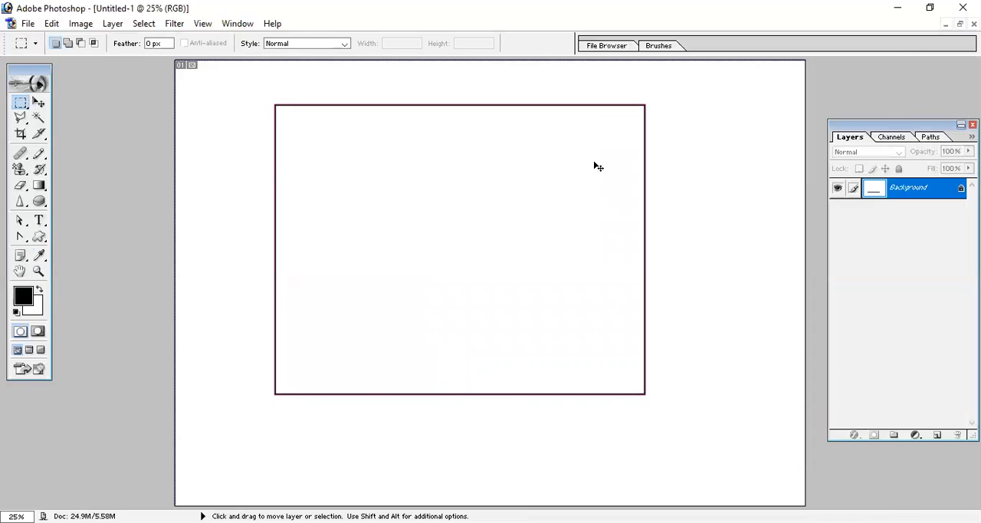
key(ctrl+plus)
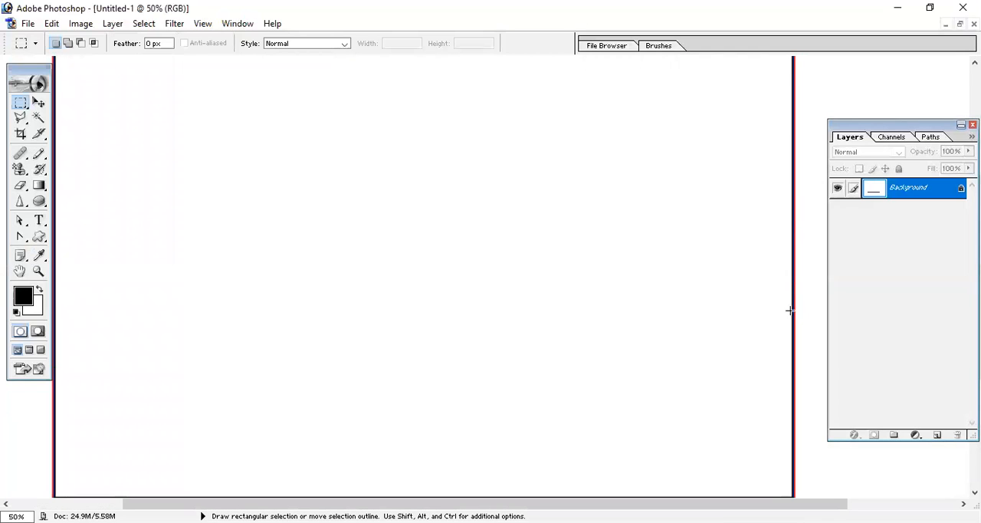
key(ctrl+minus)
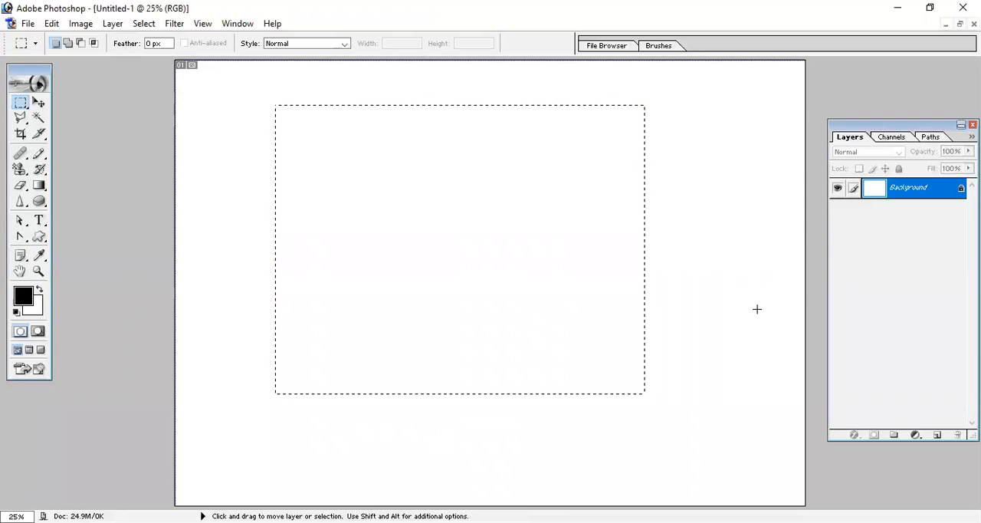
- Stroke the selection with a 20 px red line, location Outside, in Normal mode at 100% opacity
click(52, 23)
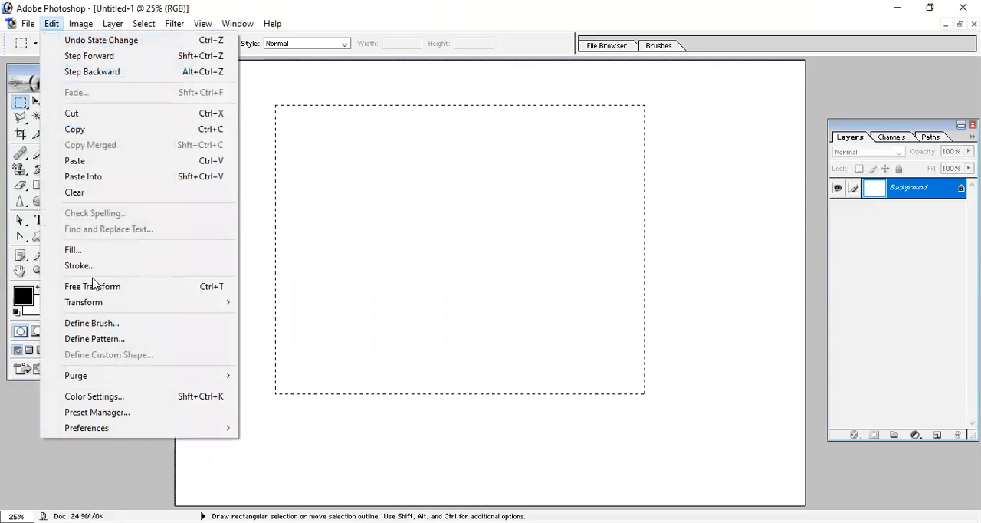
click(103, 267)
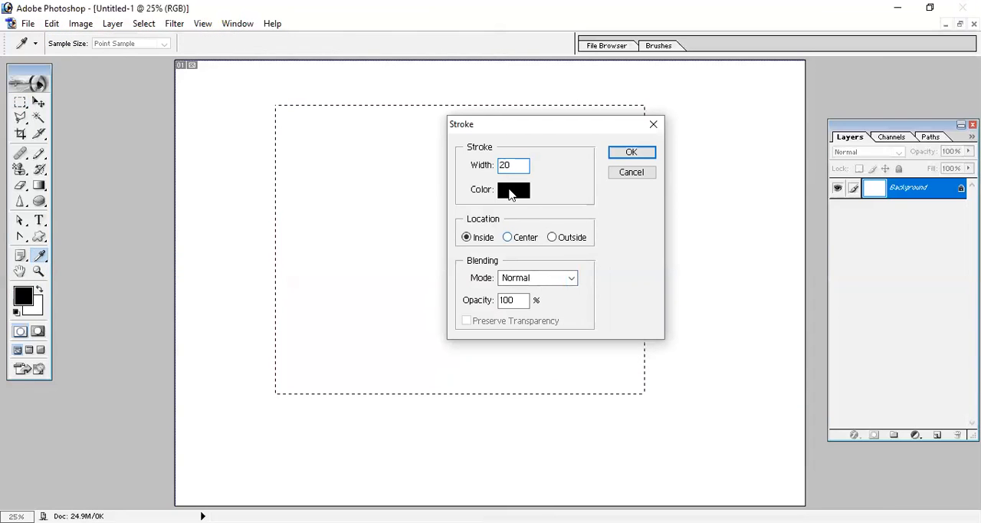
click(511, 192)
drag(641, 244, 646, 238)
click(771, 230)
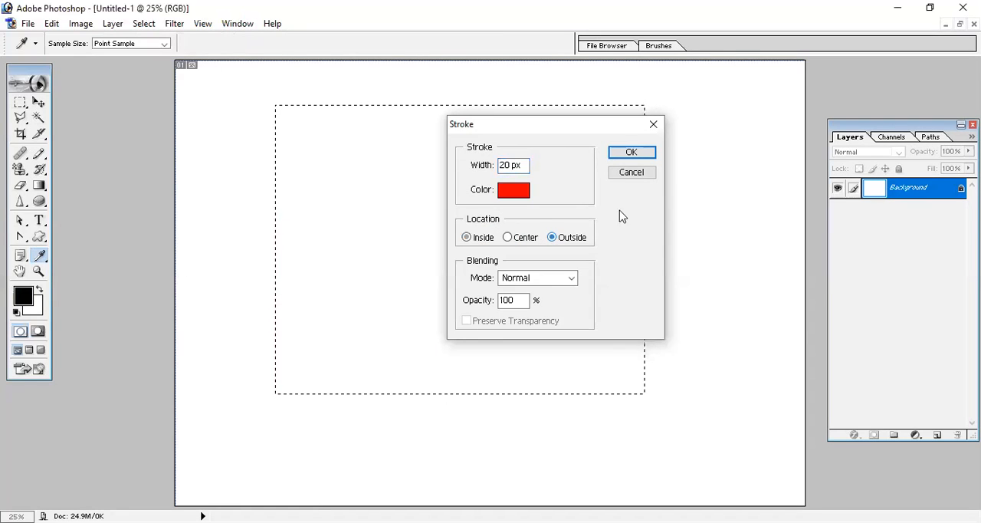
click(633, 157)
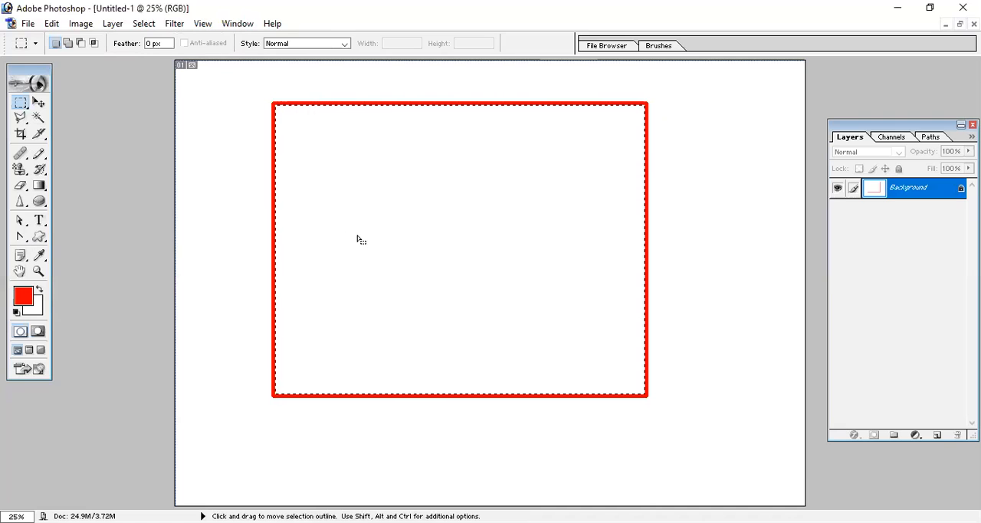
- Stroke the selection with a 5 px blue line, location Center, in Normal mode at 100% opacity, and deselect and reselect it to check the outline
click(52, 24)
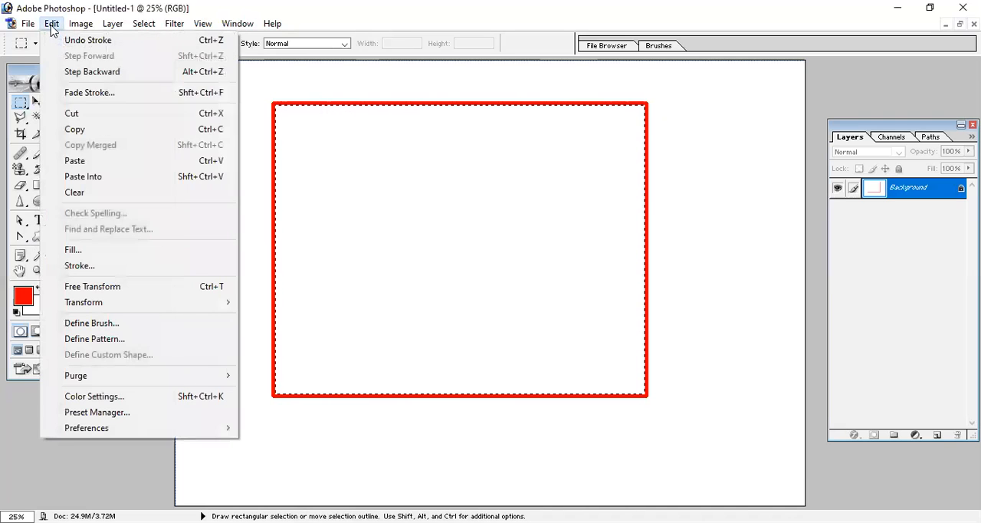
click(96, 266)
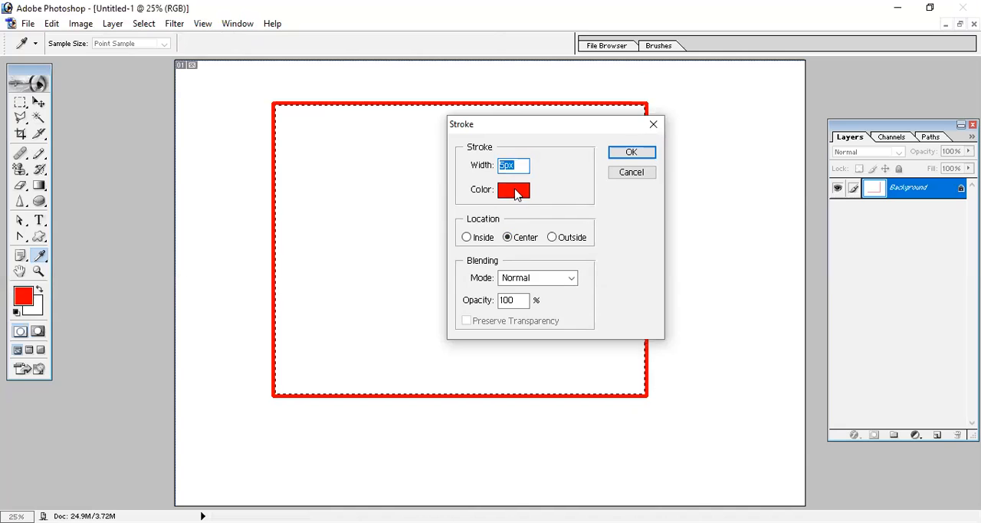
click(514, 188)
click(661, 306)
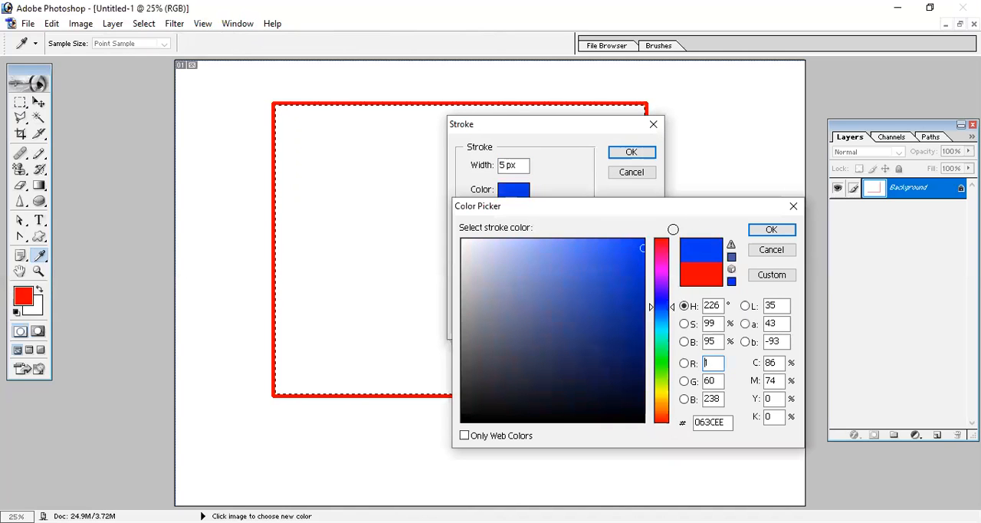
click(785, 233)
click(629, 151)
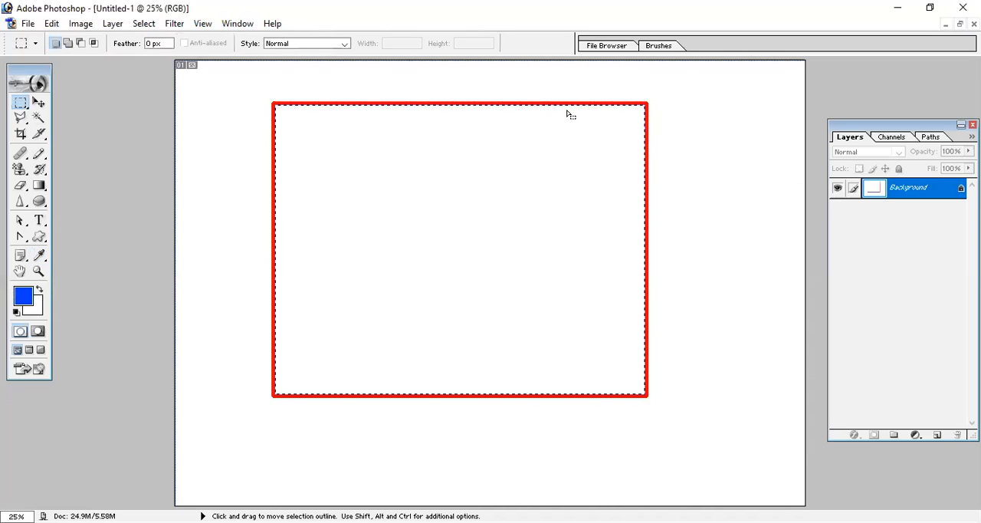
key(ctrl+d)
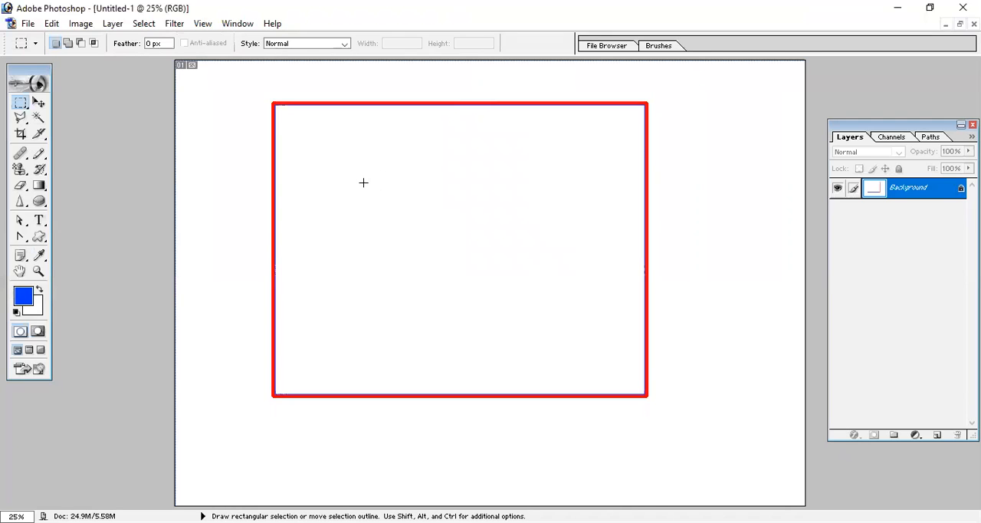
key(ctrl+shift+d)
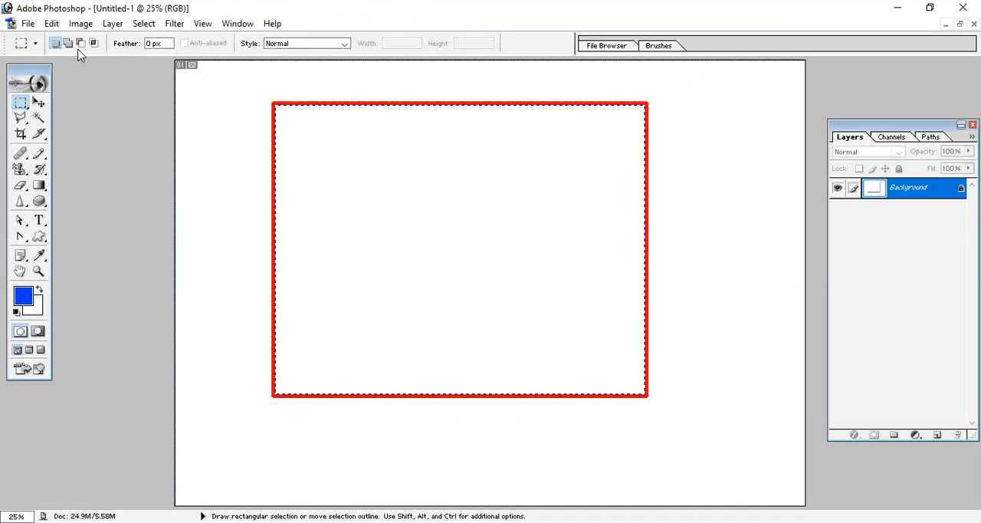
- Stroke the selection with a 10 px black line, location Inside, in Normal mode at 100% opacity, and deselect
click(51, 23)
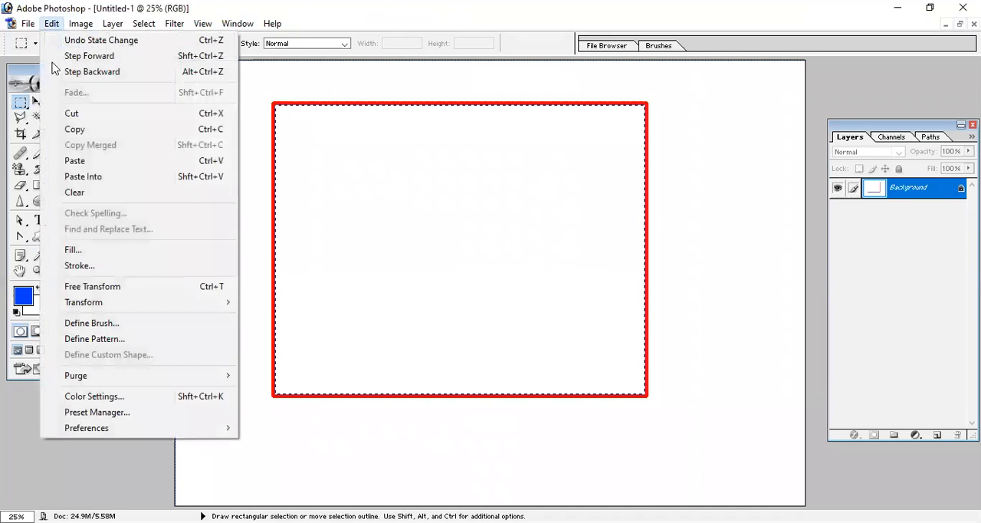
click(108, 266)
click(467, 237)
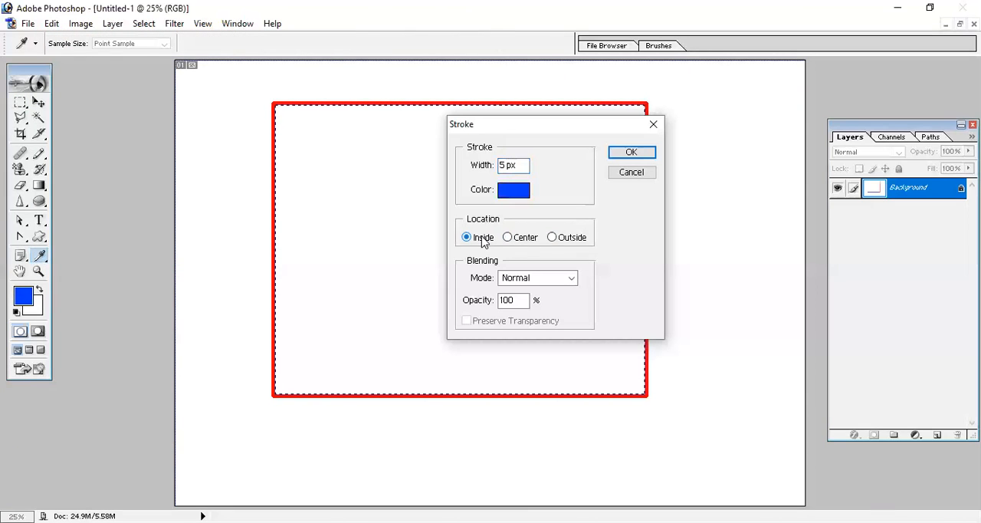
click(518, 189)
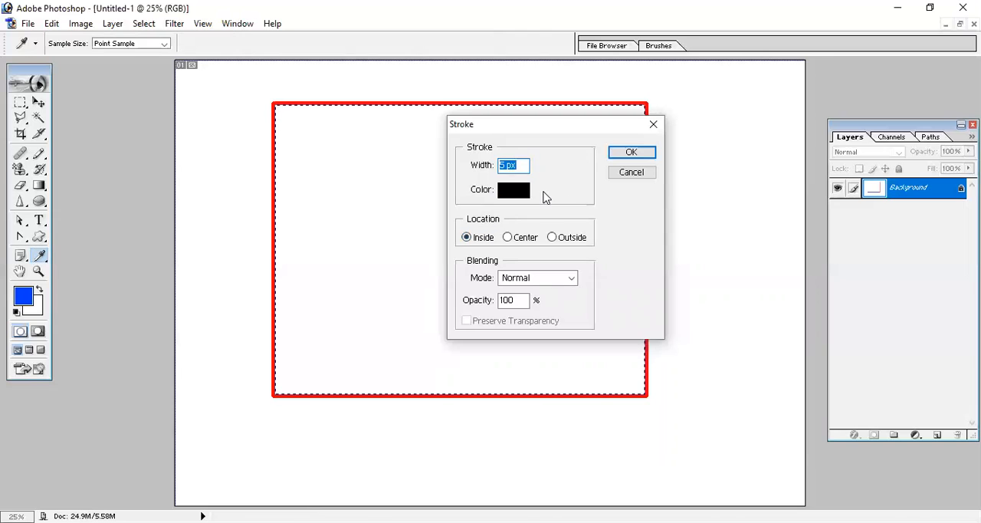
text(10)
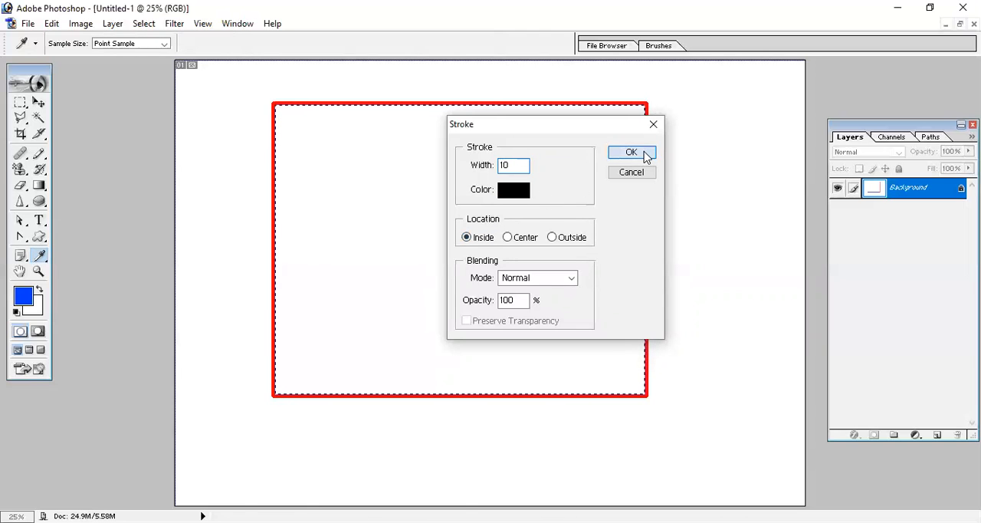
click(629, 154)
key(ctrl+d)
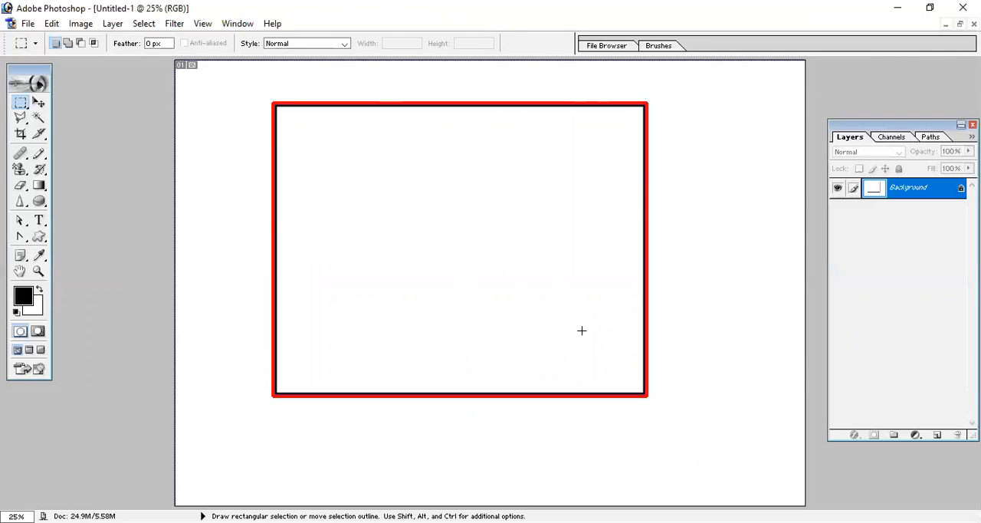
- Step back in history to the blank canvas and make a rectangular selection covering the whole canvas
key(ctrl+alt+z)
key(ctrl+alt+z)
key(ctrl+alt+z)
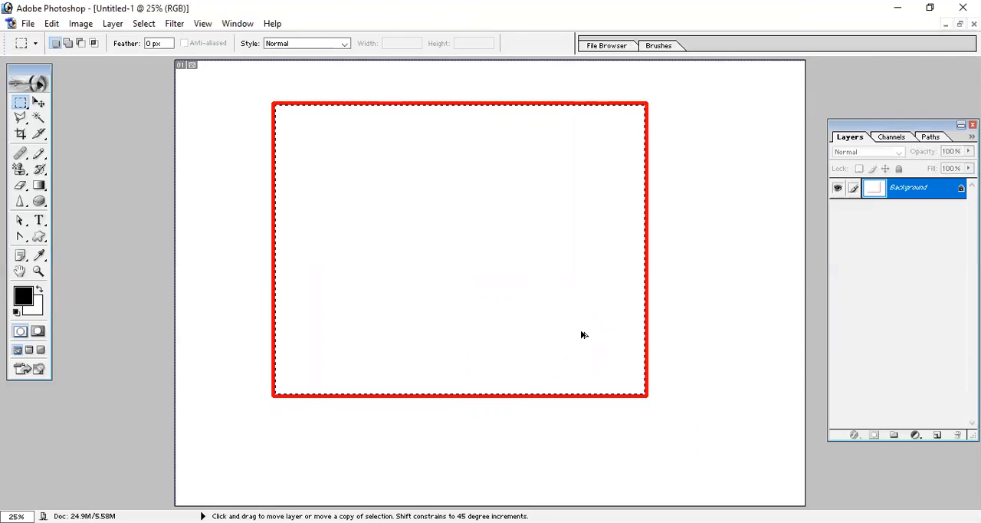
key(ctrl+alt+z)
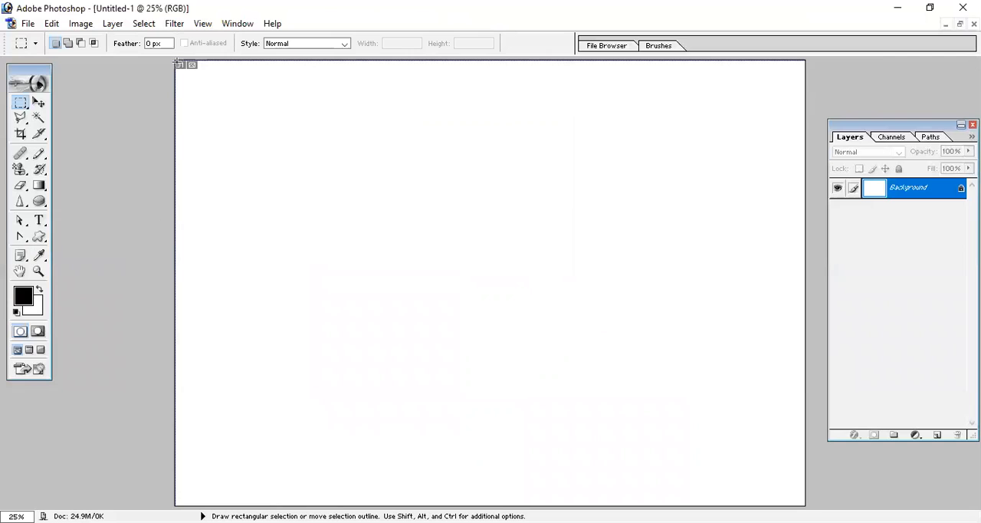
drag(263, 160, 815, 494)
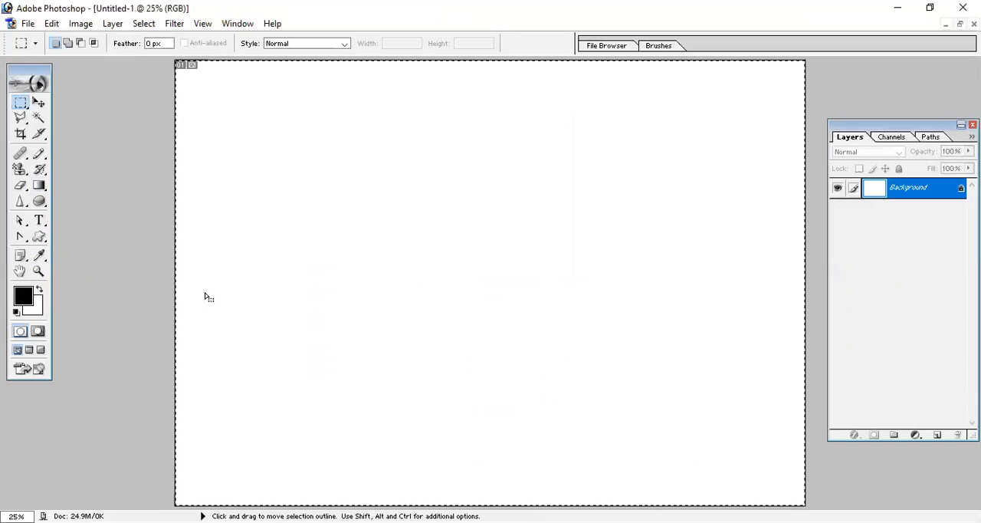
- Convert the full-canvas selection into a border selection 35 pixels wide
click(144, 24)
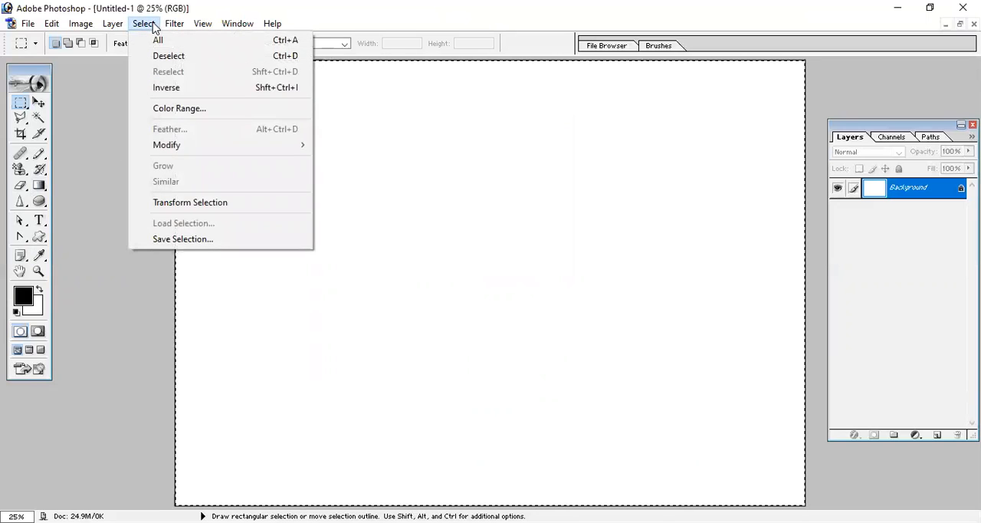
mouse_move(207, 149)
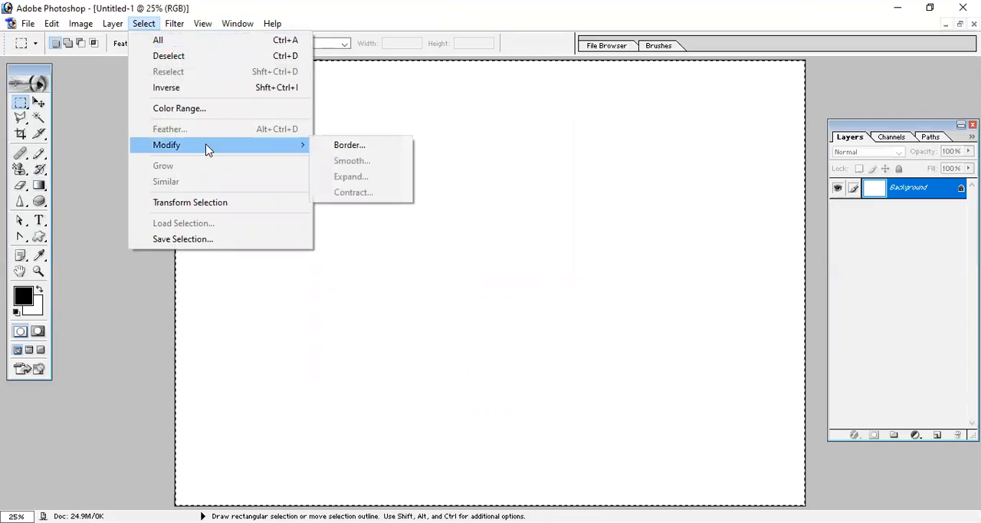
click(348, 145)
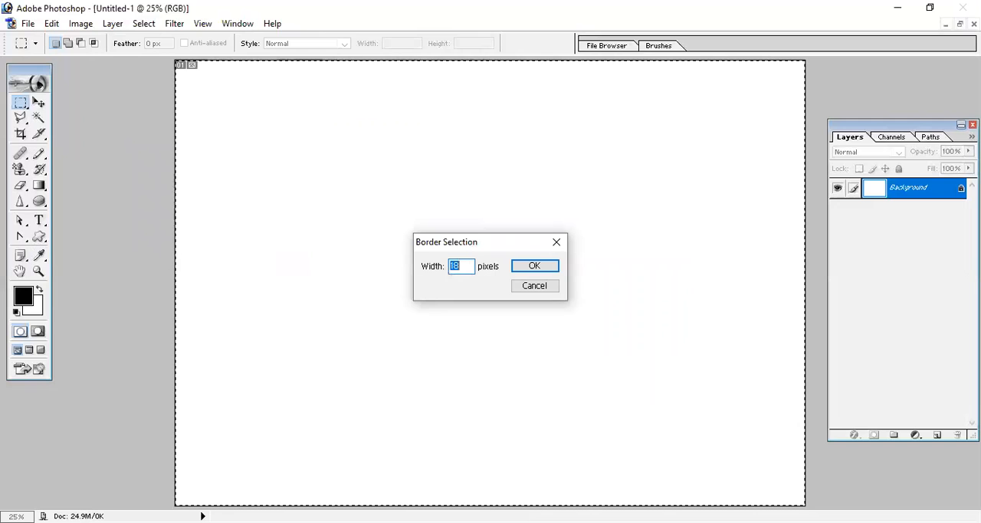
text(35)
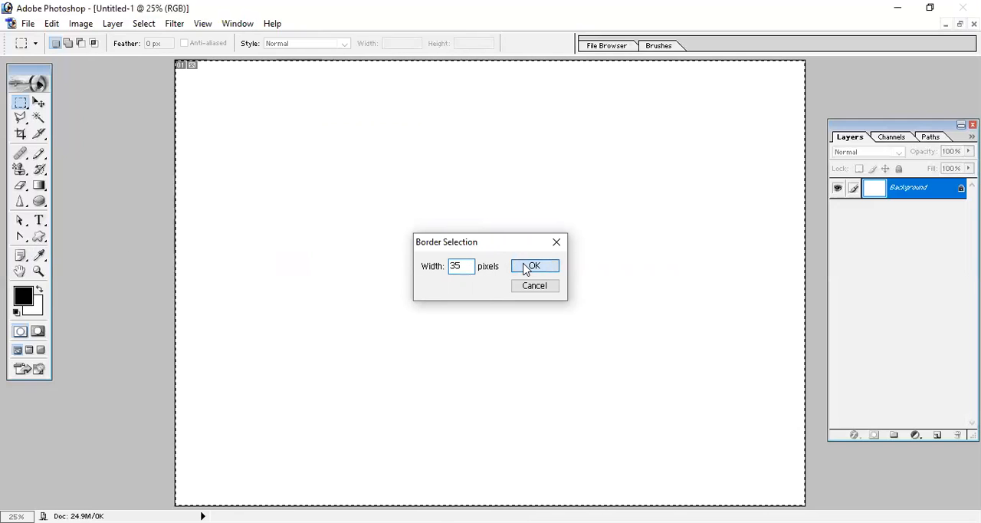
click(528, 266)
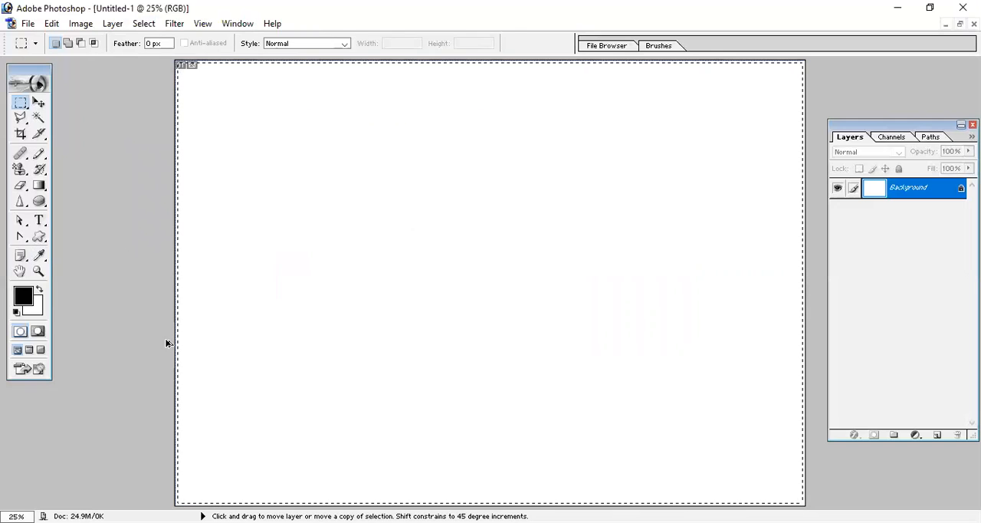
- Convert the full-canvas selection into a border selection 65 pixels wide
click(83, 24)
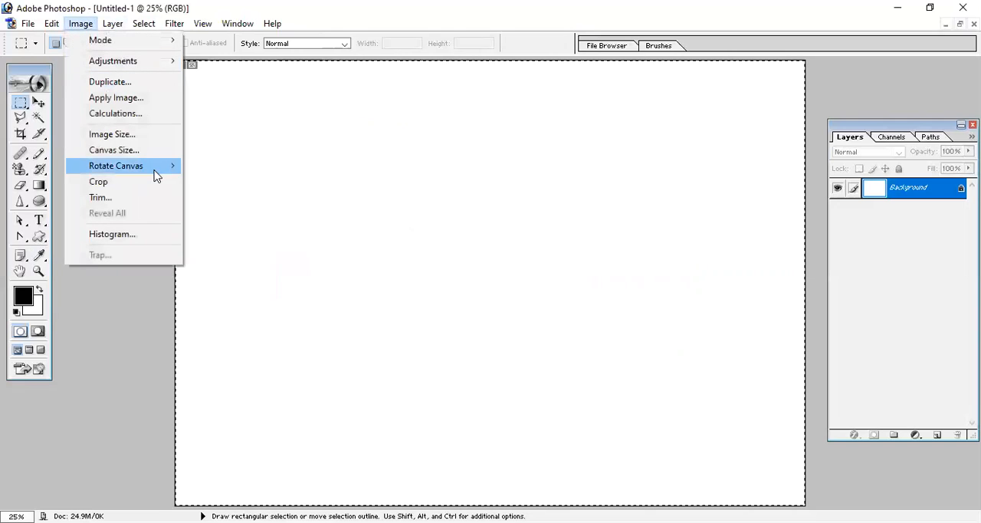
mouse_move(144, 24)
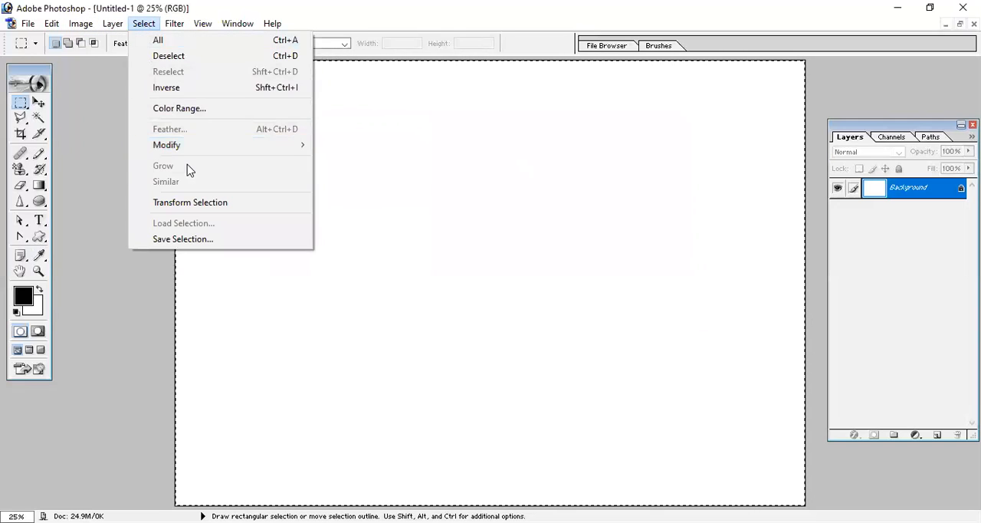
mouse_move(203, 147)
click(371, 147)
text(65)
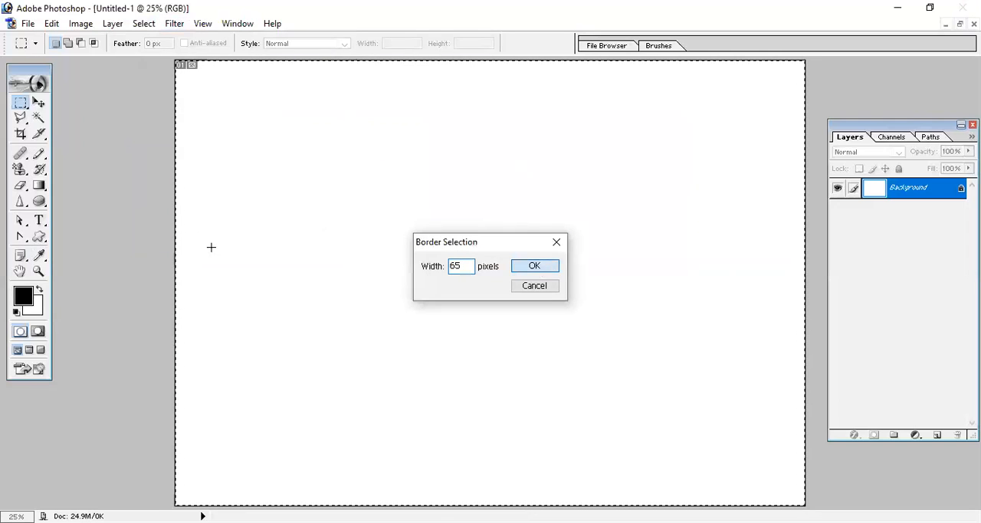
key(Return)
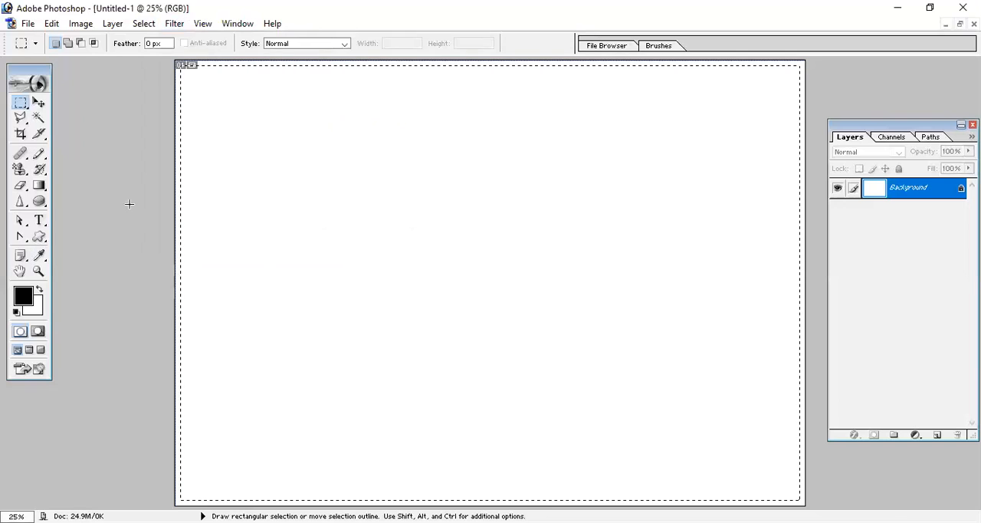
- Fill the border selection with the orange-green linear gradient in Normal mode, and undo the fill
click(39, 187)
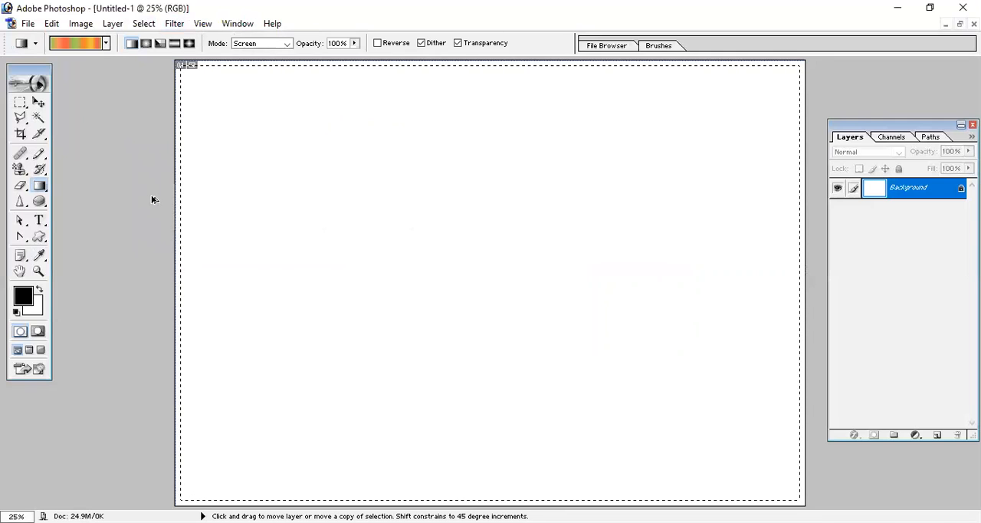
click(286, 44)
click(268, 59)
drag(177, 192, 220, 252)
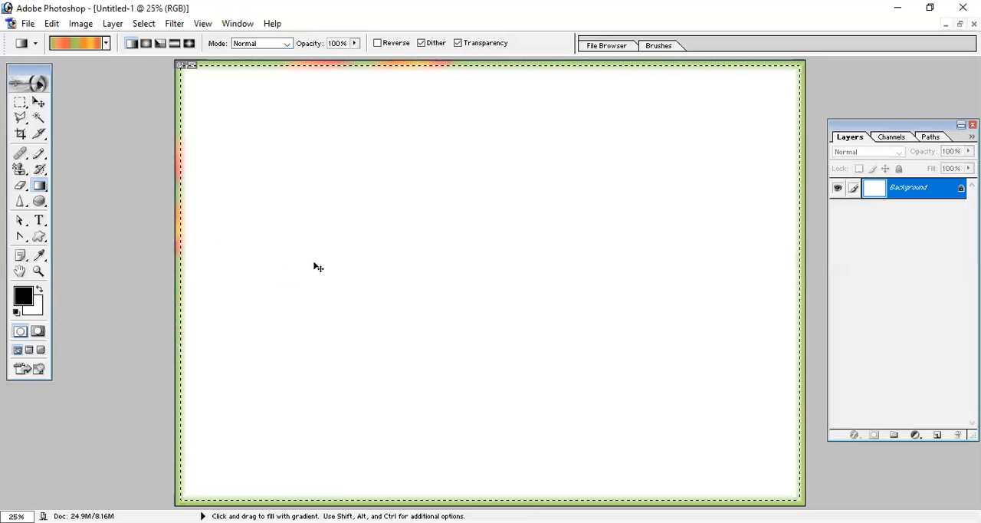
key(ctrl+z)
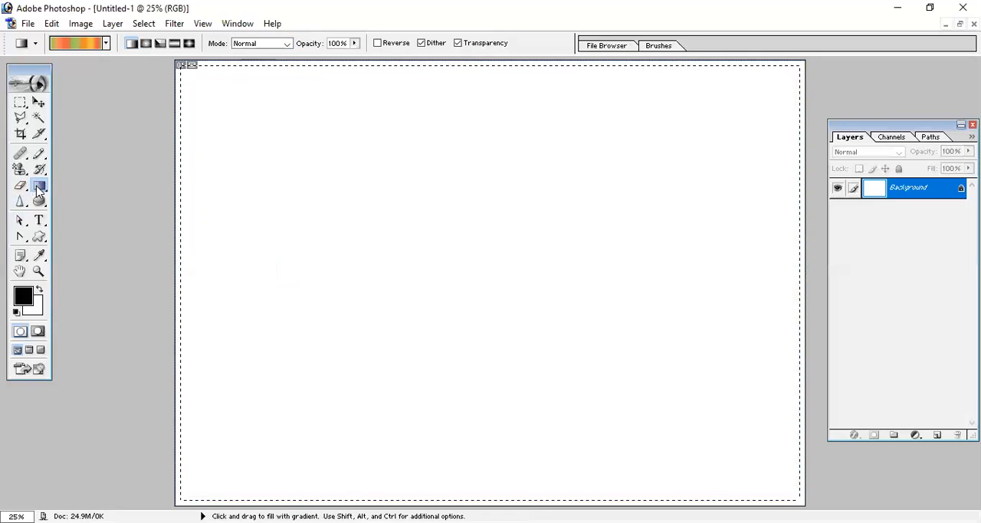
- Paint the current photo pattern around the border selection with the Pattern Stamp tool
click(40, 188)
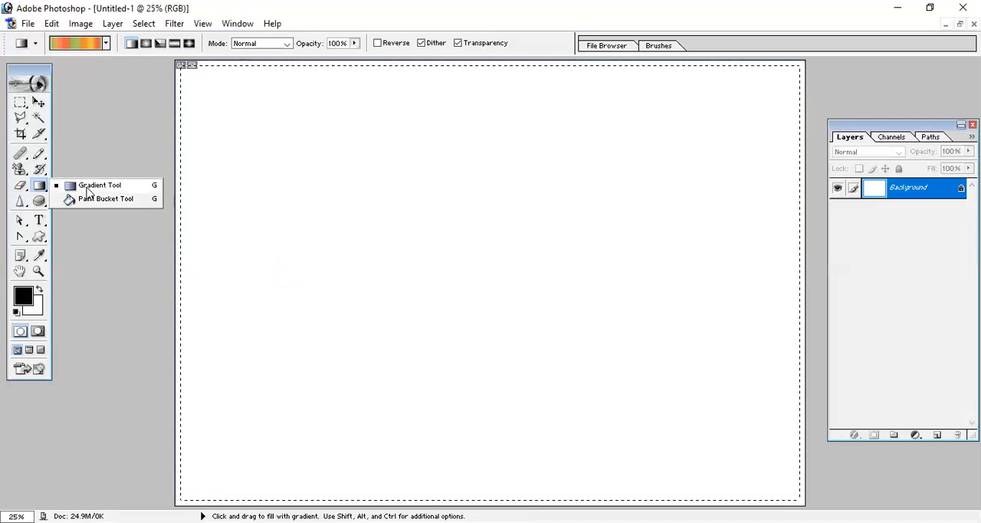
click(43, 171)
click(96, 185)
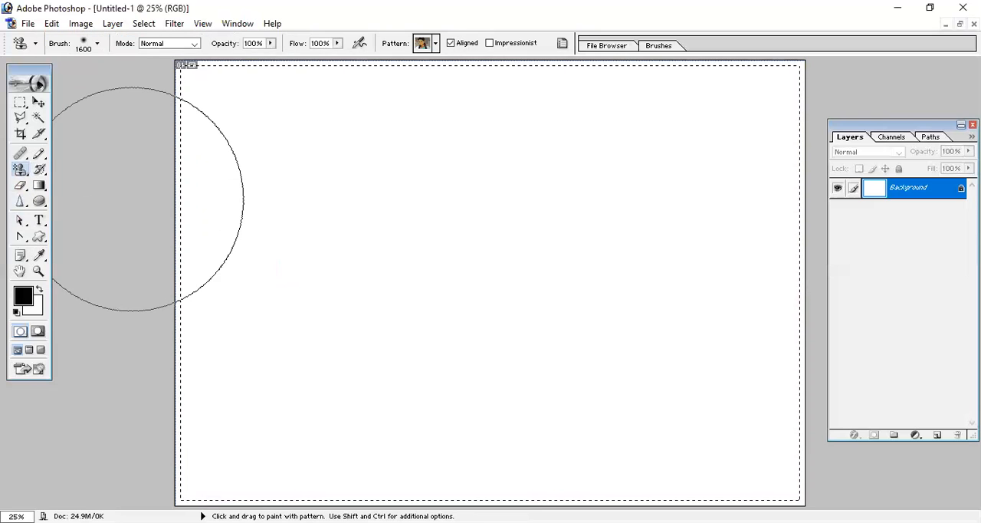
mouse_move(181, 418)
mouse_down()
mouse_move(215, 145)
mouse_move(767, 93)
mouse_move(770, 223)
mouse_up()
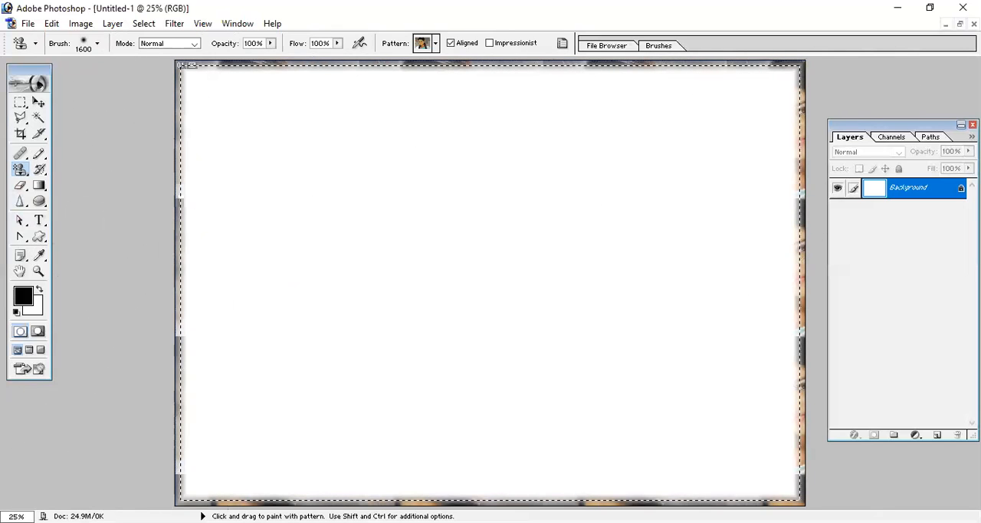
- Choose the red and yellow pattern for the Pattern Stamp tool, paint it over the whole border selection, and deselect
click(435, 45)
click(400, 120)
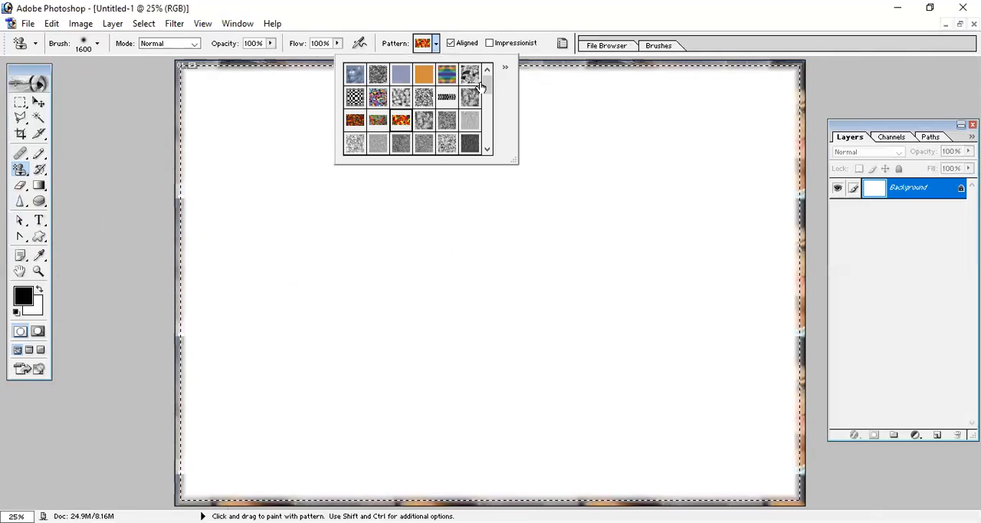
mouse_move(182, 414)
mouse_down()
mouse_move(192, 309)
mouse_move(305, 115)
mouse_move(546, 107)
mouse_move(767, 144)
mouse_move(713, 452)
mouse_move(184, 491)
mouse_move(128, 505)
mouse_up()
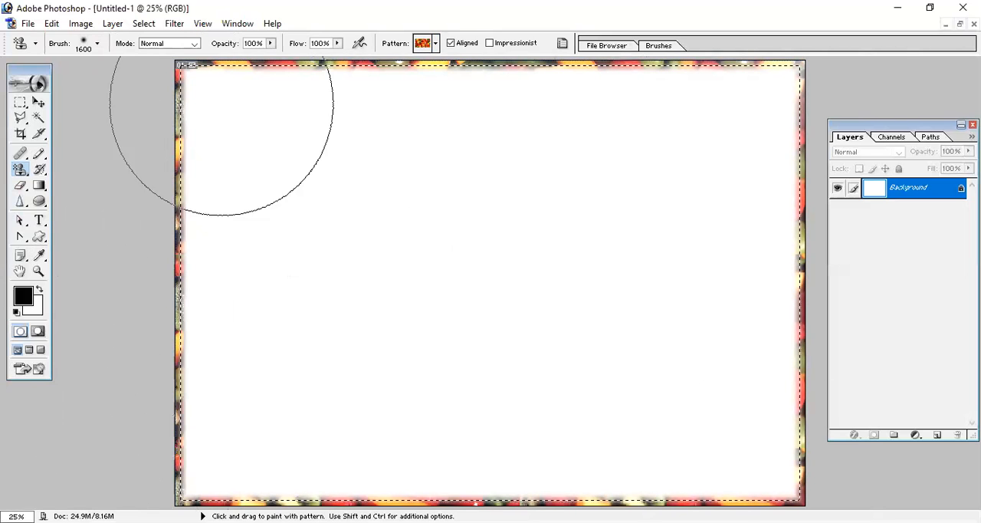
key(ctrl+d)
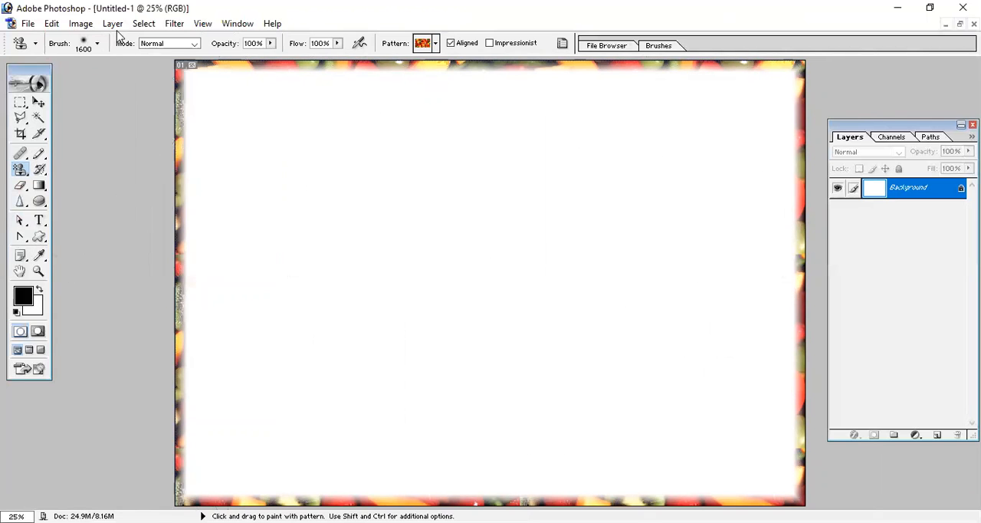
- Restore the floating document windows, switch to the Move tool, and close Untitled-2 without saving
click(86, 24)
mouse_move(53, 30)
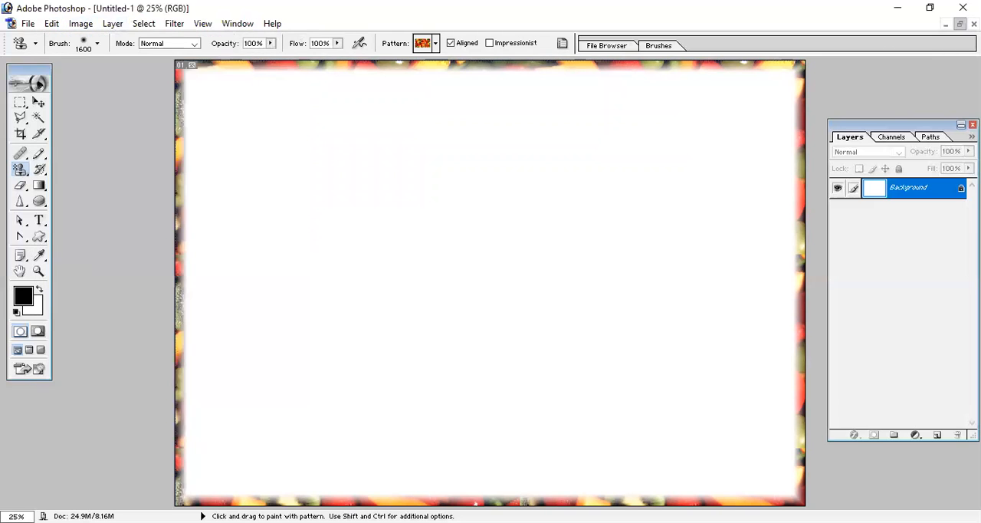
click(960, 24)
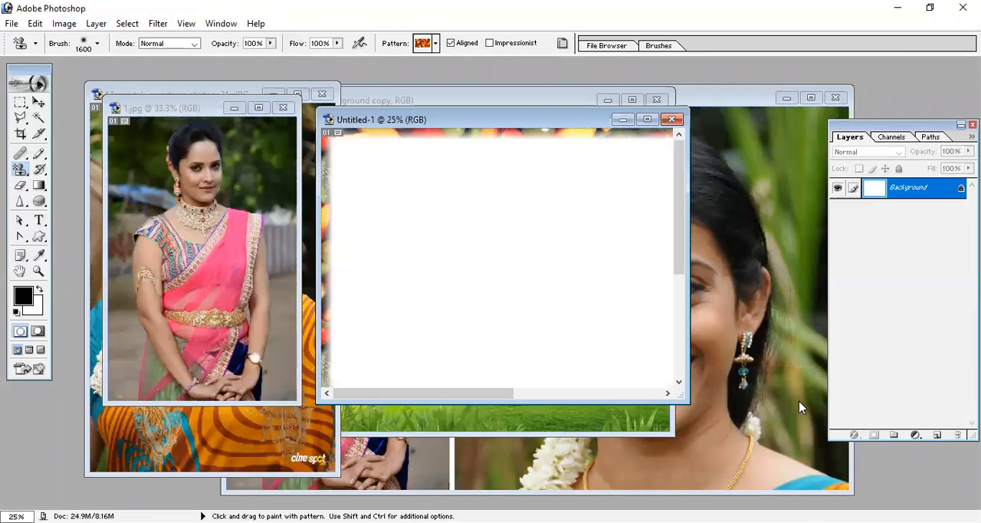
key(v)
click(364, 480)
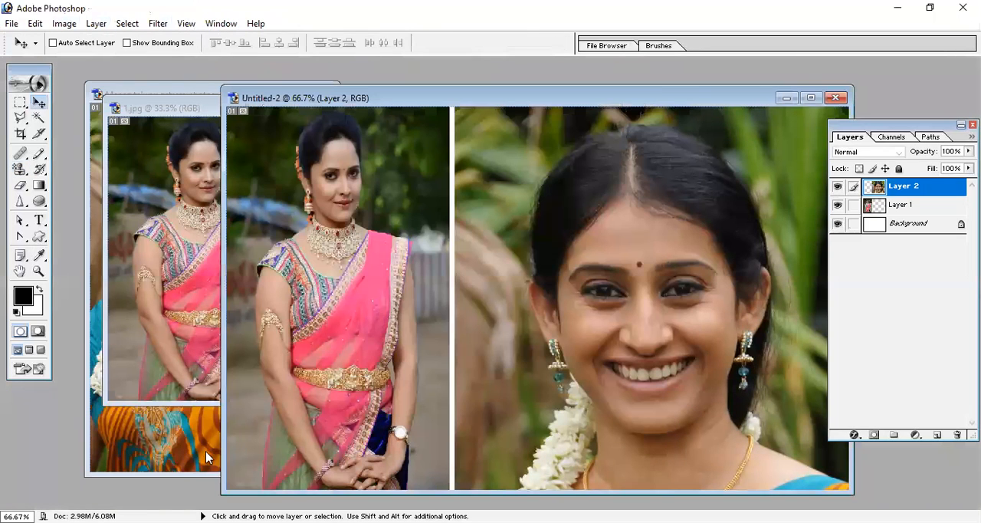
key(ctrl+Tab)
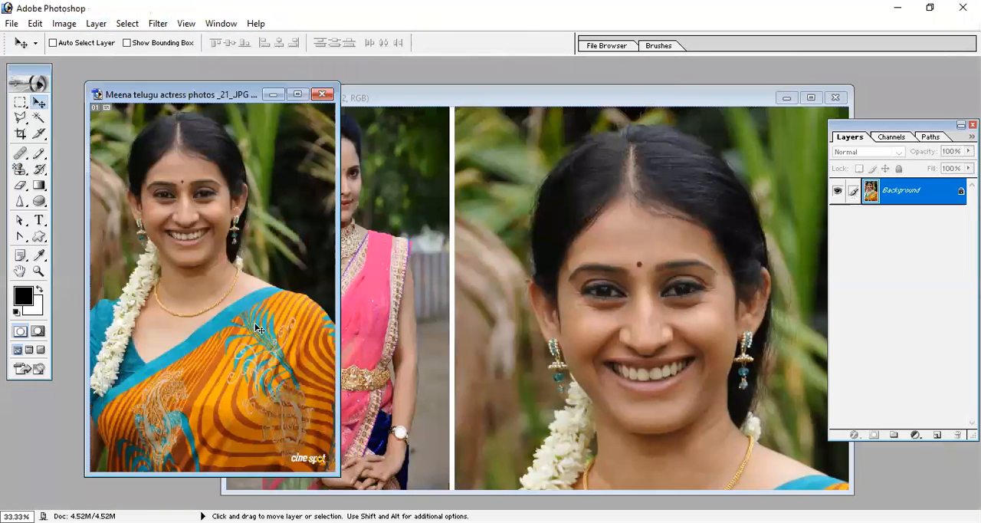
click(503, 223)
key(ctrl+w)
key(n)
- Copy the photo of the woman in the orange saree into Untitled-1 as a new layer and place it in the frame's upper-left corner
click(594, 225)
key(ctrl+v)
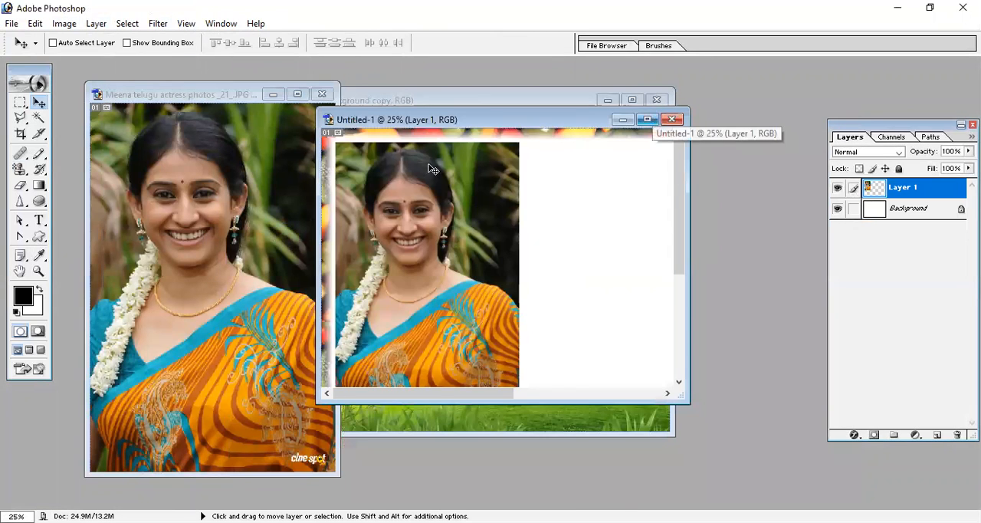
click(648, 120)
drag(264, 203, 260, 204)
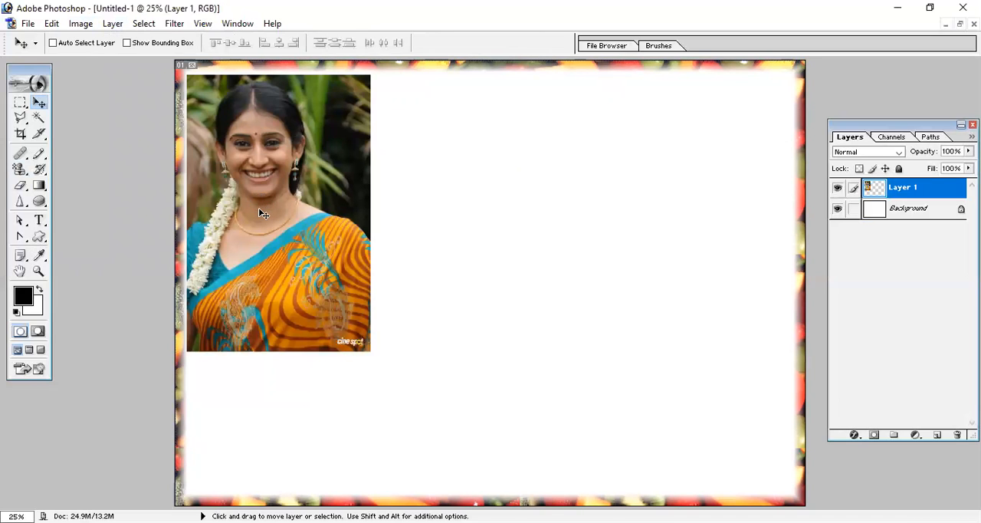
- Scale the photo on Layer 1 with Free Transform to about 165.5% width and 118.6% height
key(ctrl+t)
key(Return)
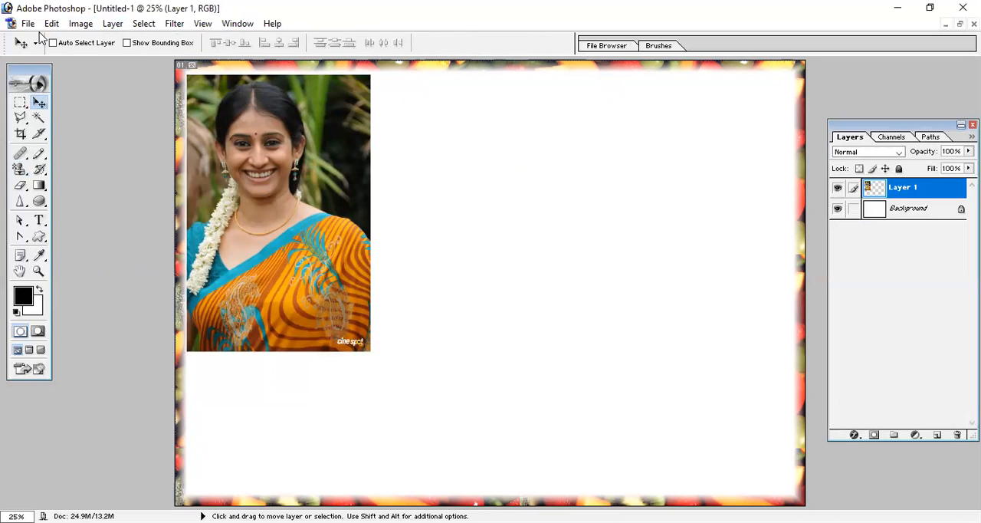
click(51, 24)
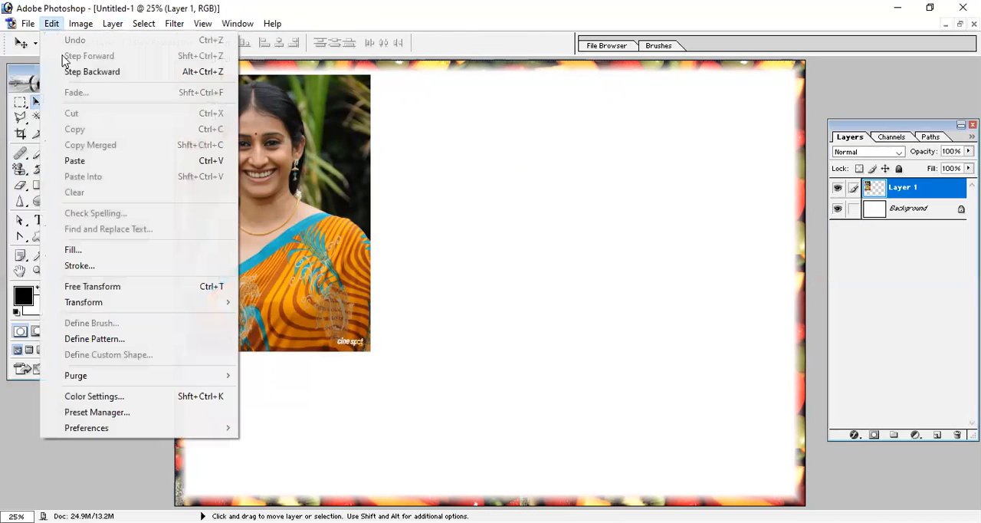
click(159, 287)
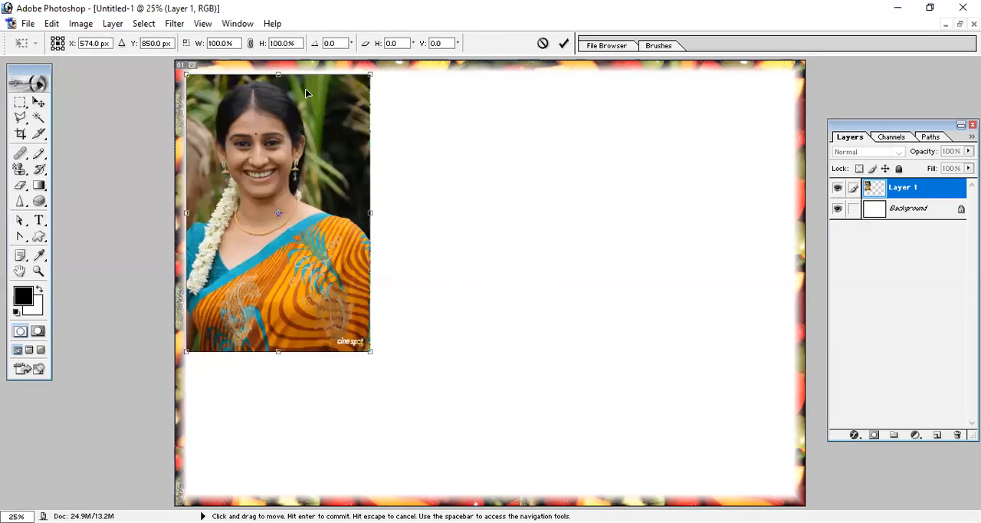
drag(371, 215, 420, 261)
drag(321, 494, 321, 393)
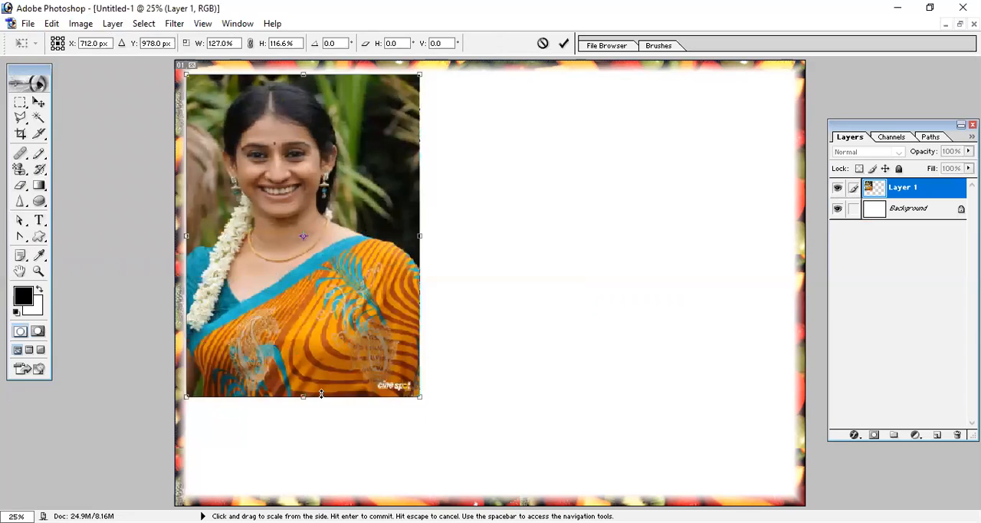
drag(419, 392, 383, 311)
drag(426, 343, 484, 392)
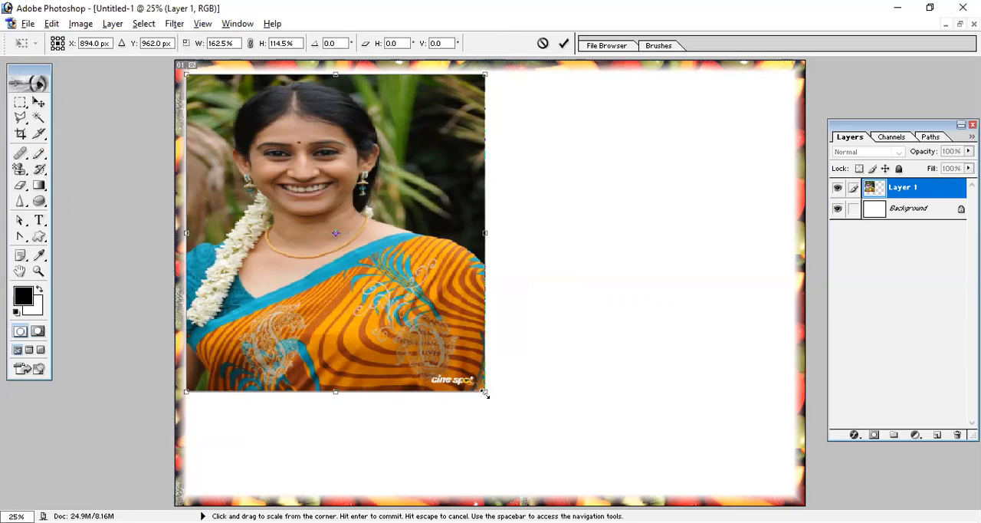
drag(484, 392, 526, 405)
drag(527, 253, 491, 256)
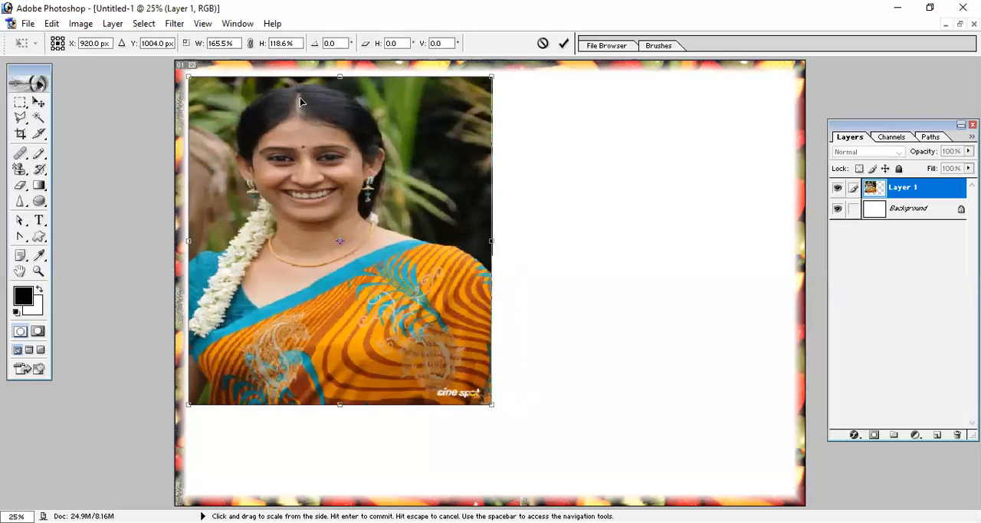
- Stretch the photo to the full inner height of the frame, apply the transform, and nudge the layer slightly up
drag(340, 77, 340, 73)
drag(339, 408, 345, 508)
key(Return)
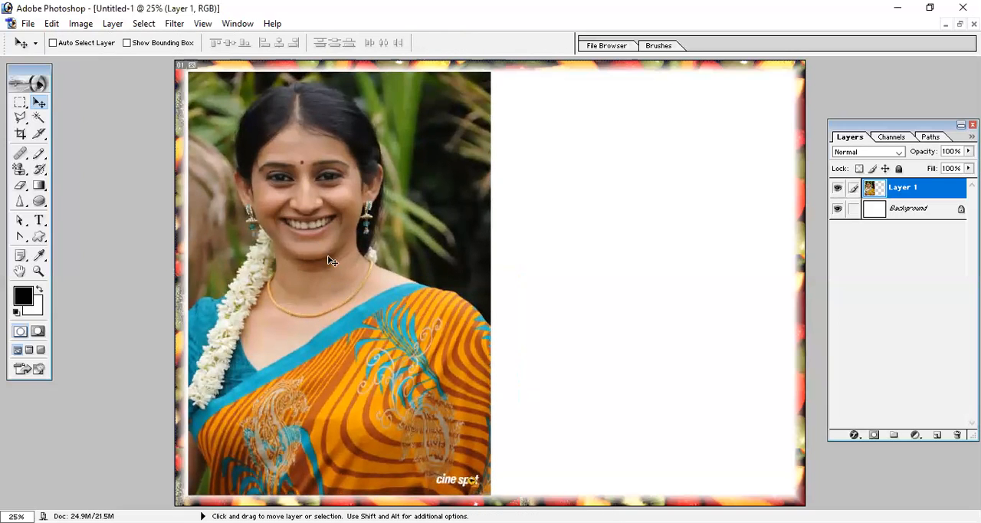
drag(355, 280, 354, 274)
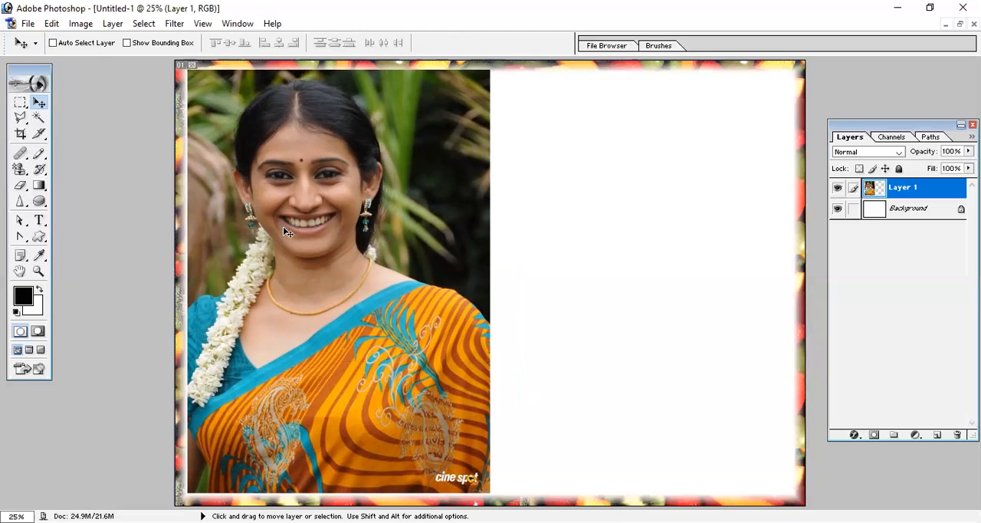
- Try flipping the Layer 1 photo horizontally during Free Transform, undo the flip, and close the transform
click(73, 24)
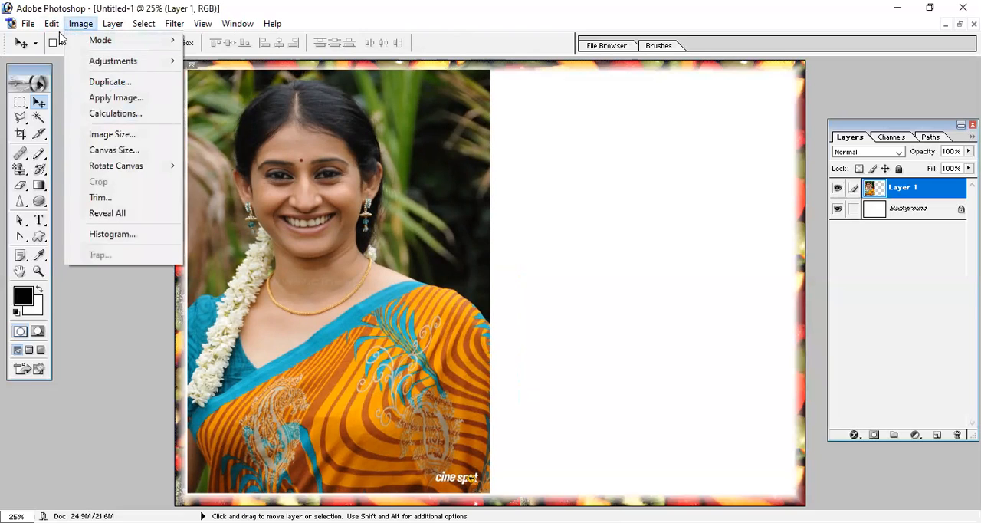
mouse_move(51, 23)
click(146, 285)
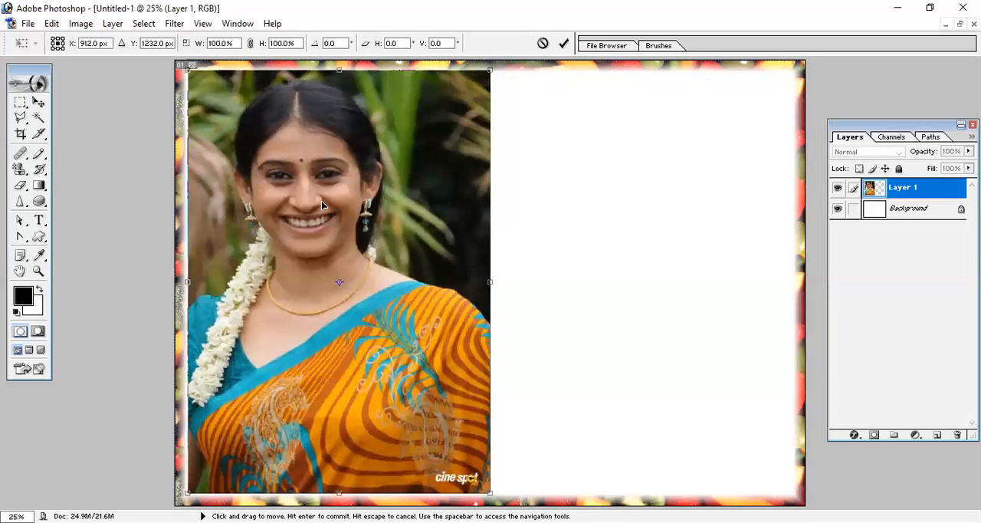
click(51, 23)
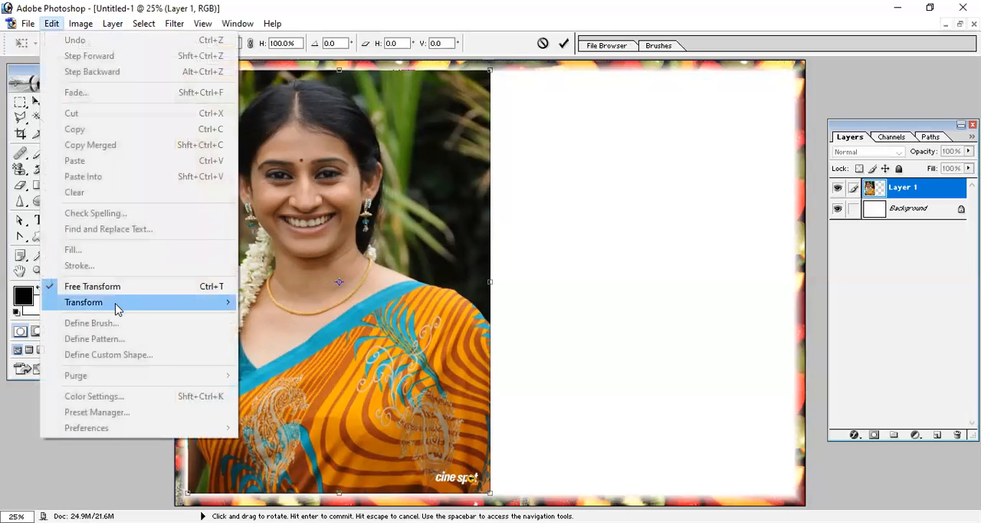
mouse_move(117, 305)
click(317, 460)
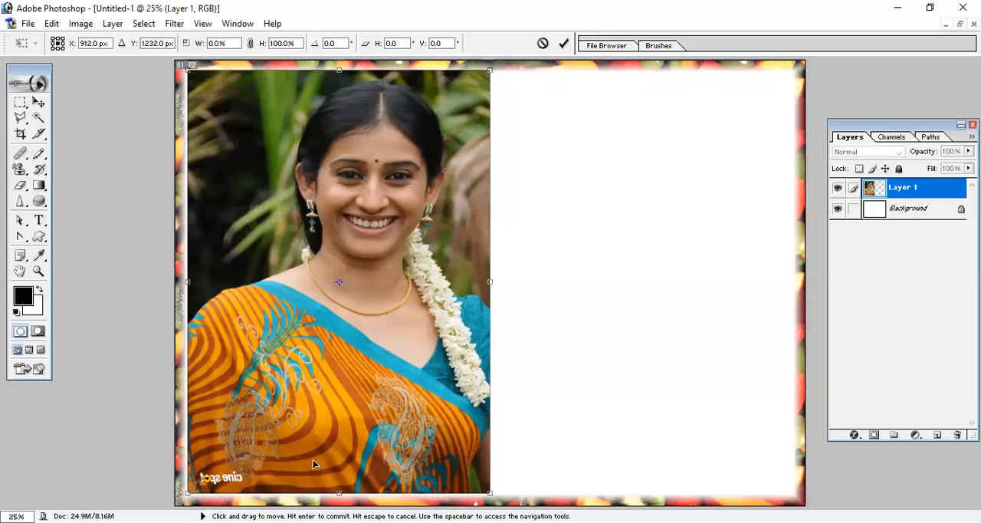
key(ctrl+z)
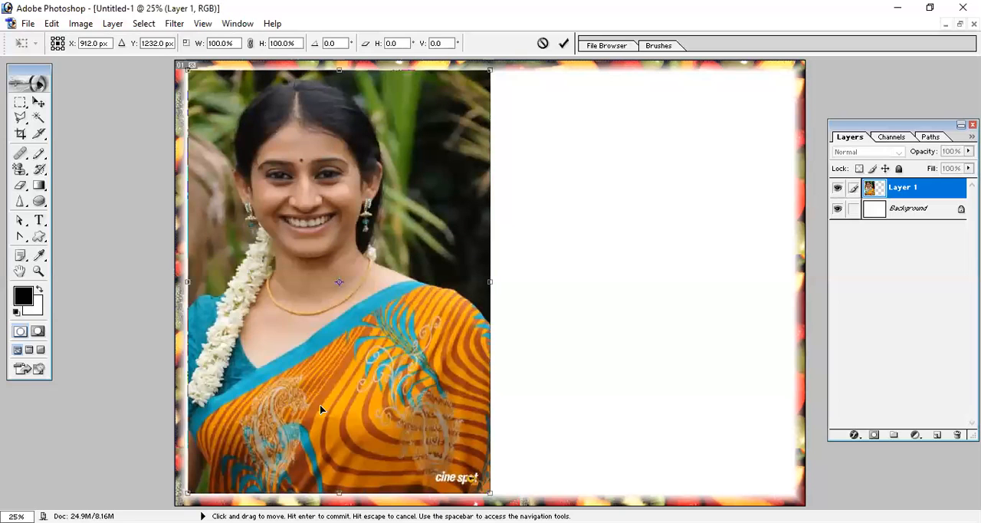
key(Return)
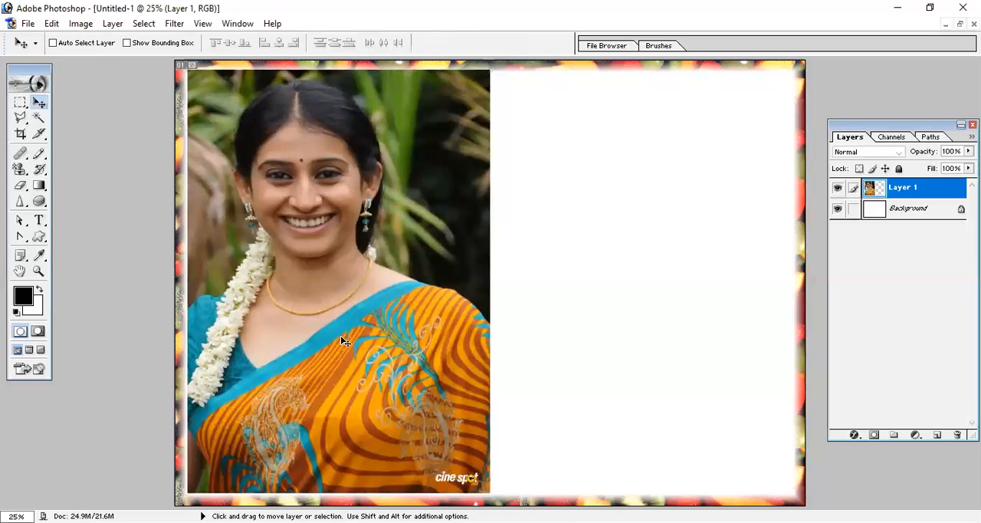
- Duplicate the photo layer into the empty half of the frame beside the original and start Free Transform on the copy
drag(340, 278, 634, 271)
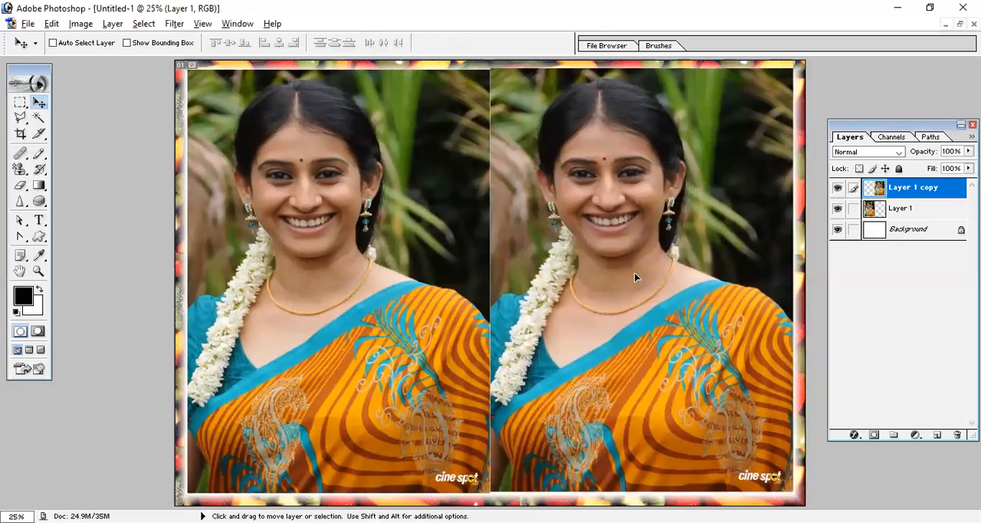
key(ctrl+t)
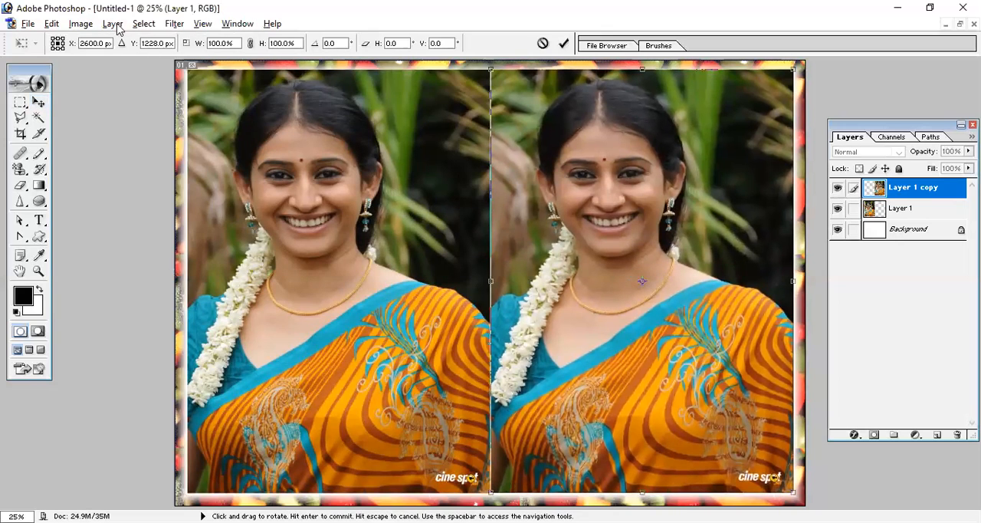
click(51, 25)
mouse_move(129, 304)
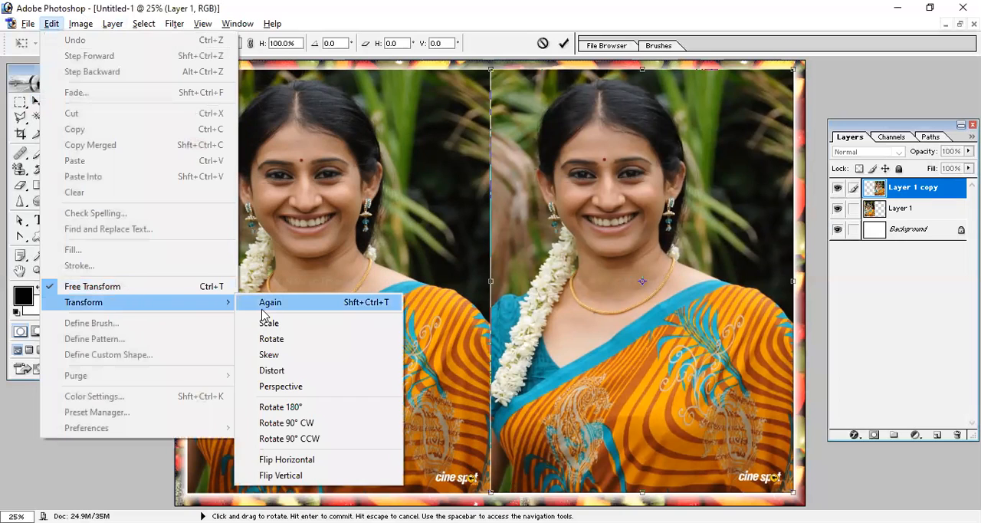
click(669, 224)
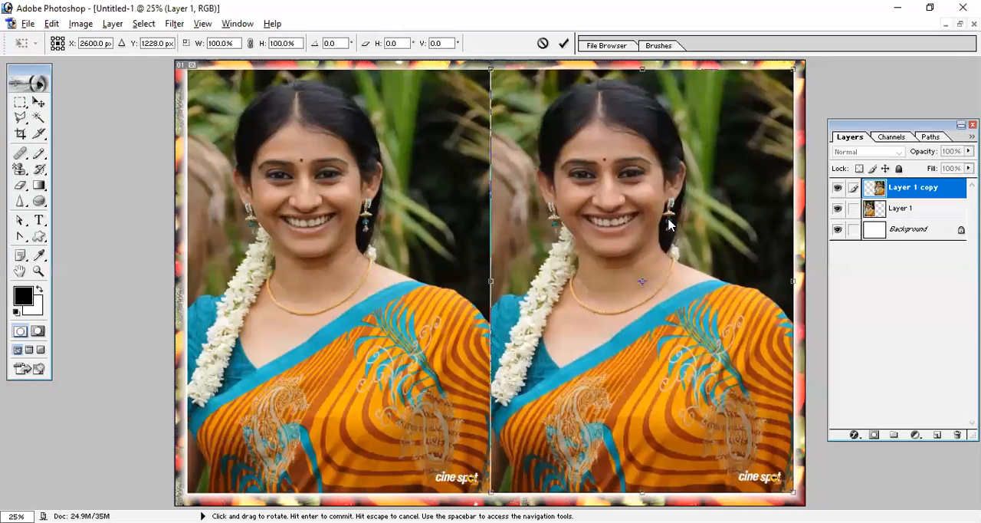
- Try flipping the photo copy vertically and undo the flip
right_click(669, 224)
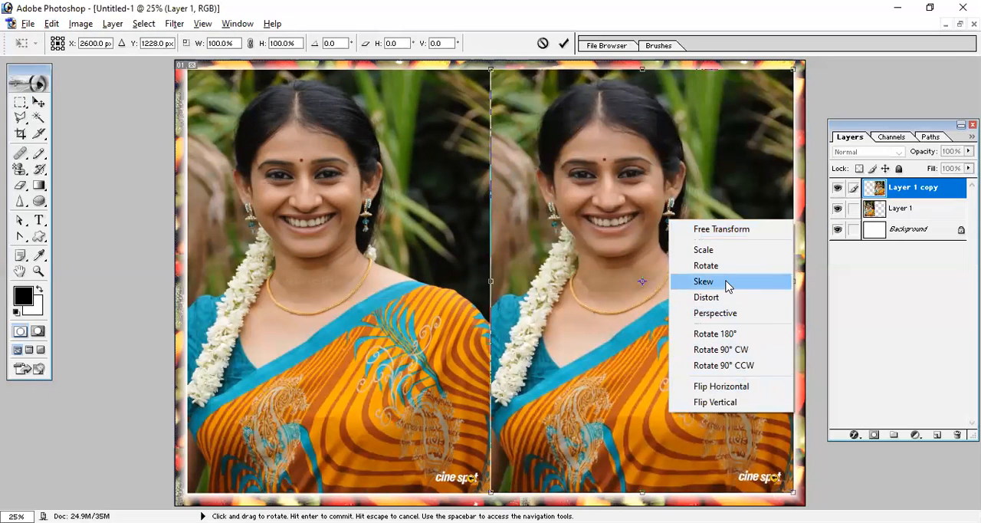
click(740, 402)
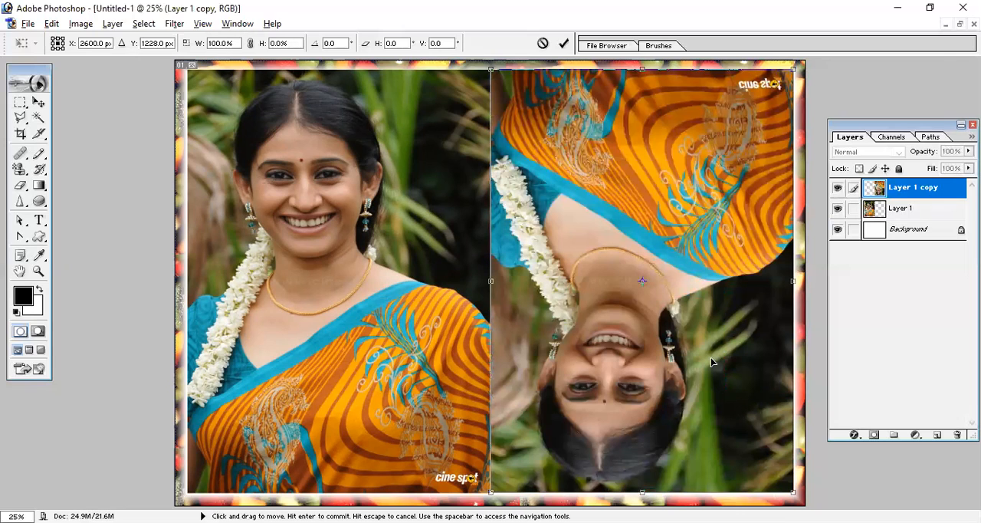
key(ctrl+z)
- Try rotating the photo copy clockwise by about 18.4 degrees and undo the rotation
right_click(668, 273)
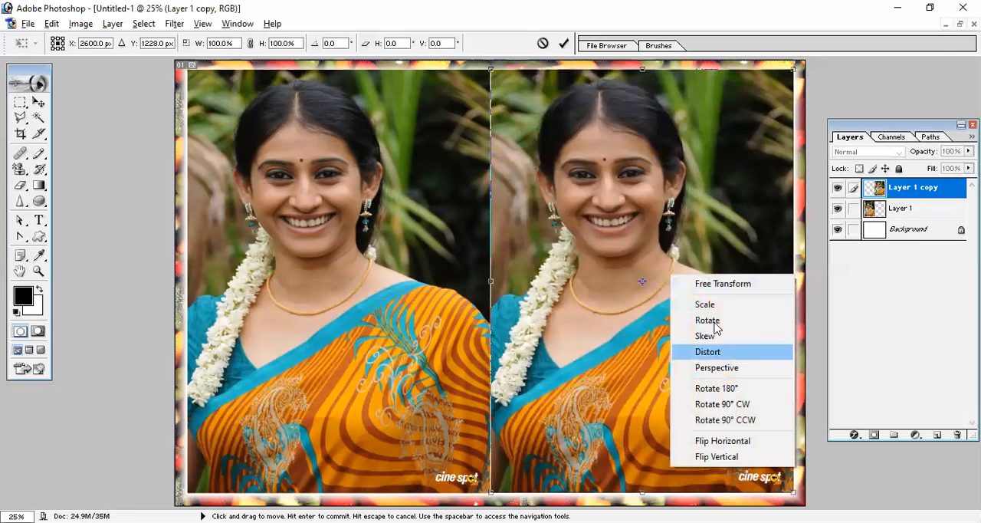
click(715, 322)
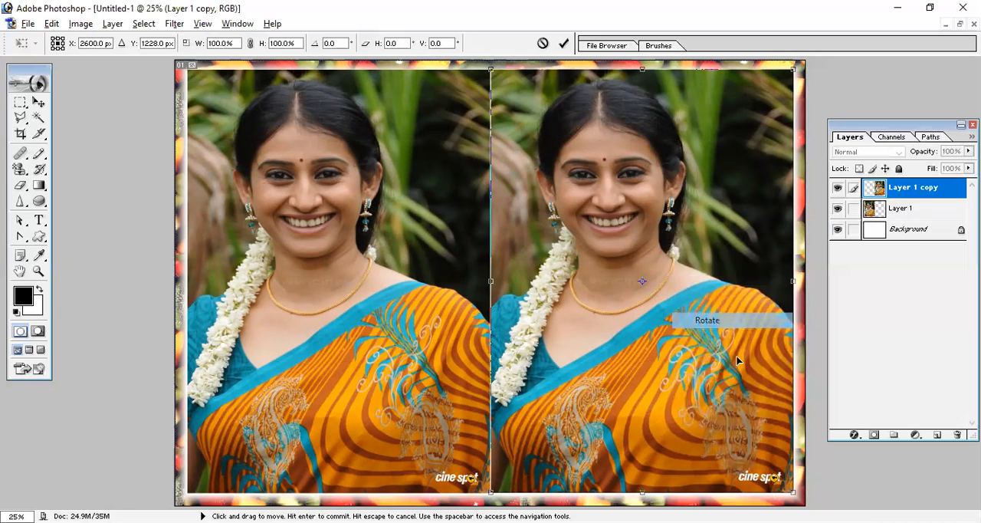
drag(798, 497, 720, 520)
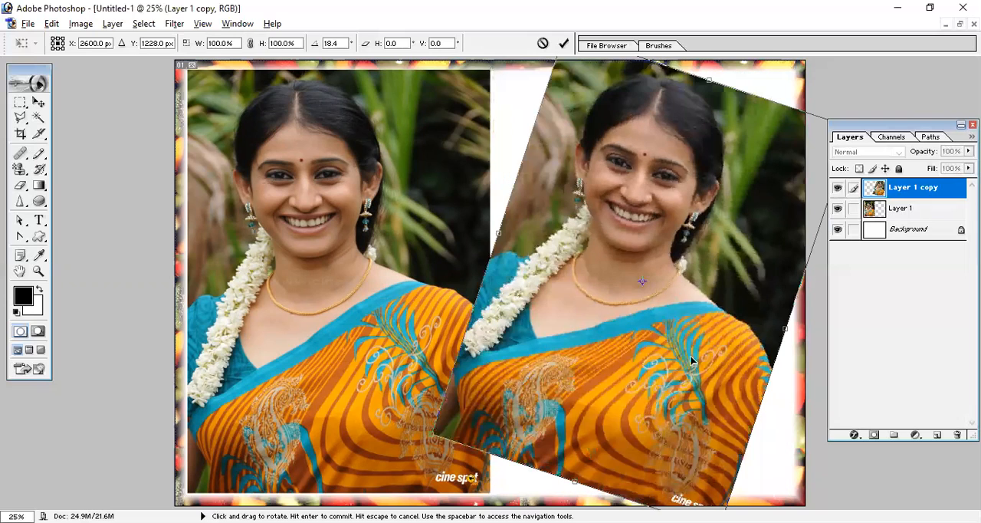
key(ctrl+z)
- Skew the photo copy by its upper corners, ending at about 99.8% height and 1.2 degrees of vertical skew
right_click(712, 299)
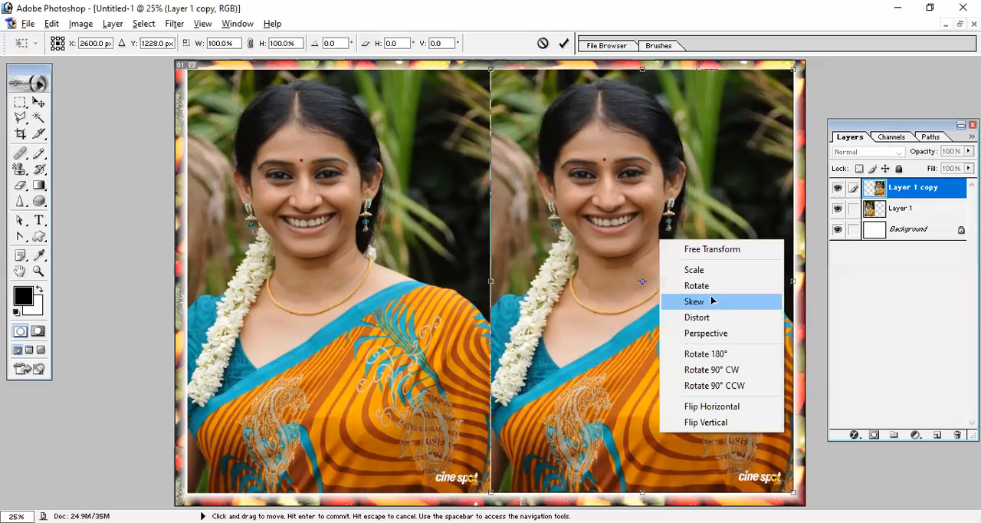
key(Return)
drag(493, 71, 535, 170)
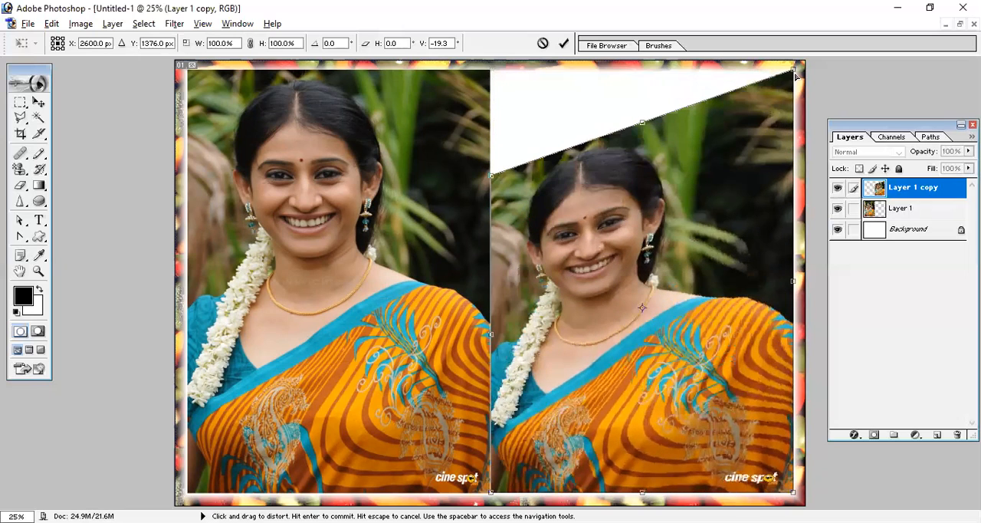
drag(752, 94, 697, 184)
drag(790, 111, 793, 77)
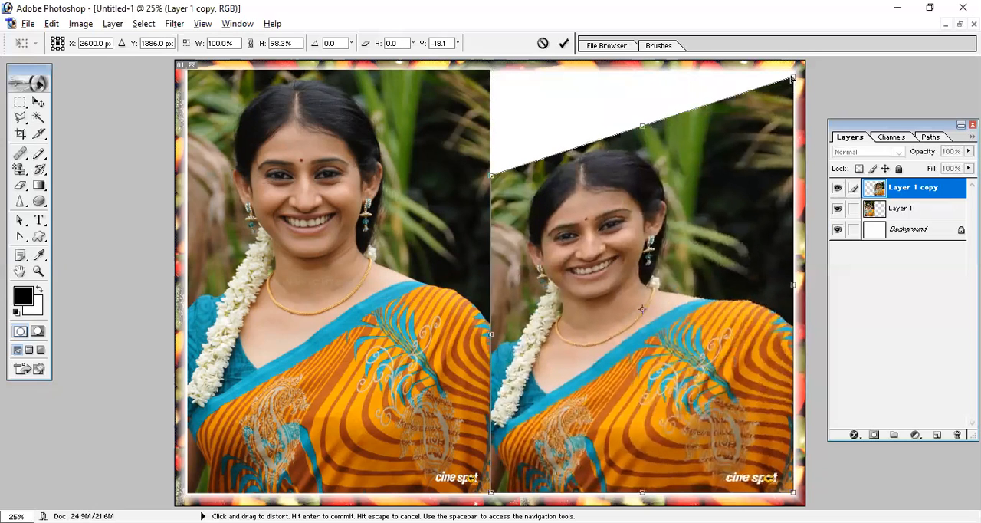
drag(491, 181, 493, 74)
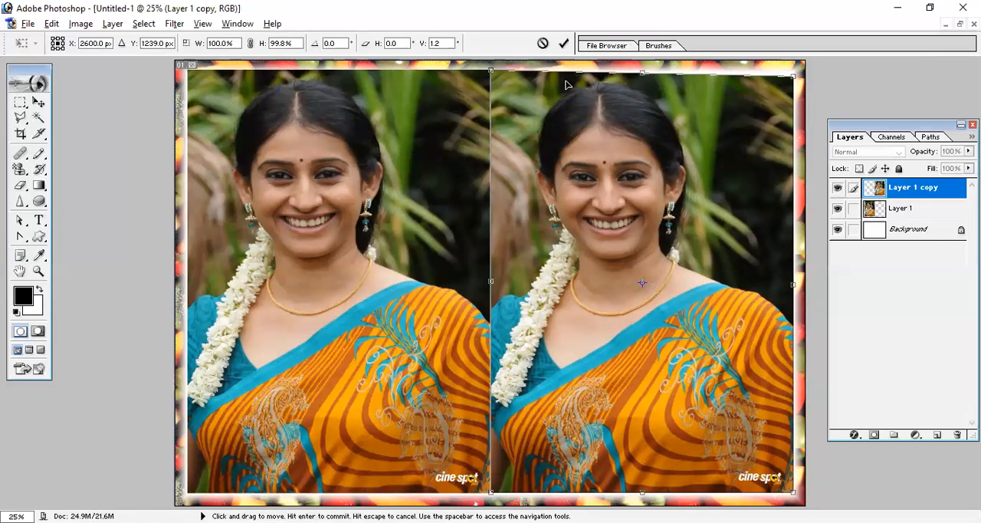
- Distort the photo copy by pulling its upper-right and lower-right corners inward, and bring both back close to the frame's corners
right_click(652, 159)
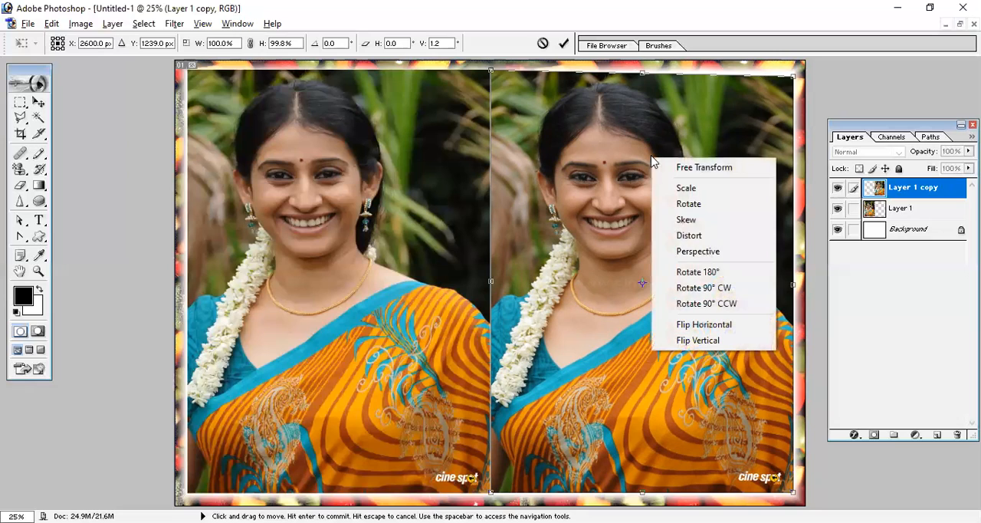
click(692, 238)
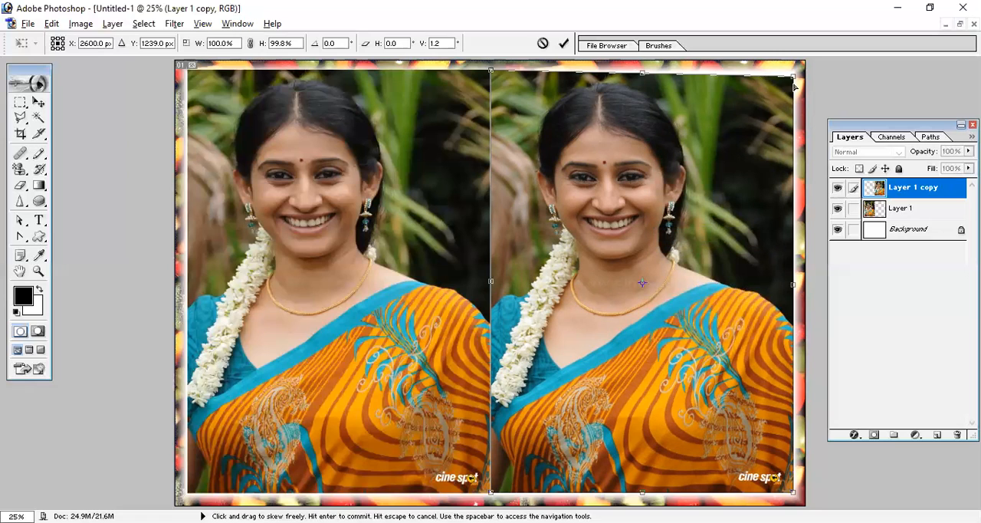
drag(794, 75, 717, 130)
drag(658, 170, 647, 177)
key(ctrl+z)
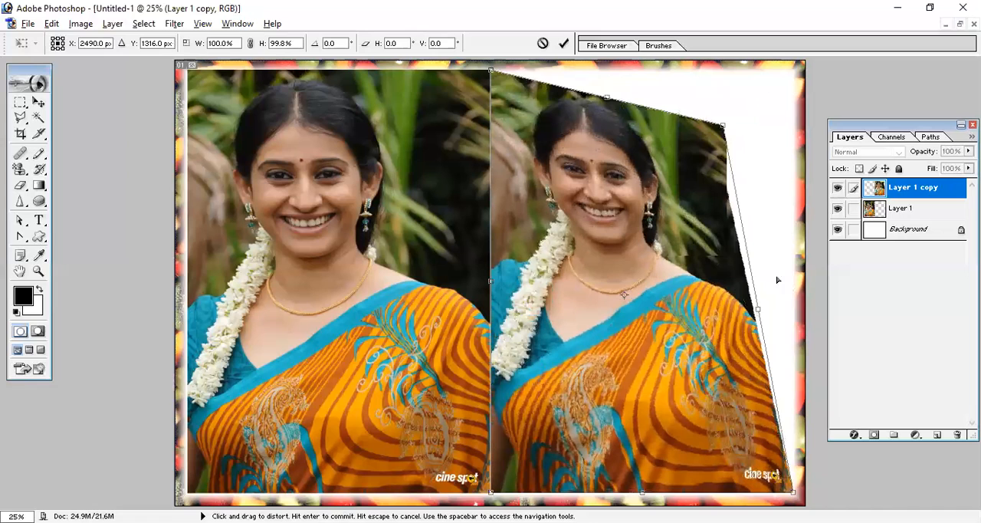
key(ctrl+z)
drag(791, 491, 712, 390)
drag(666, 306, 794, 496)
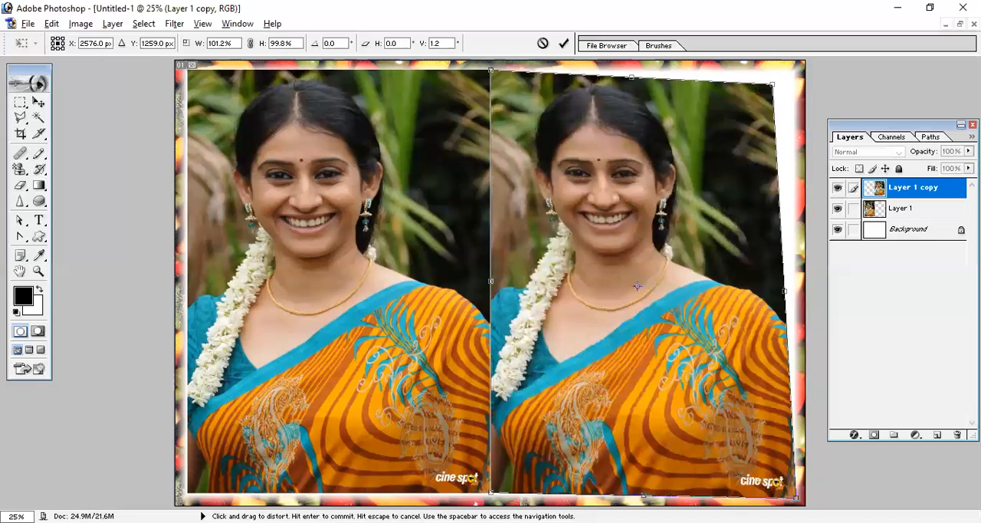
- Apply a Perspective transform to the photo copy, shortening its left side and narrowing its top edge
right_click(625, 256)
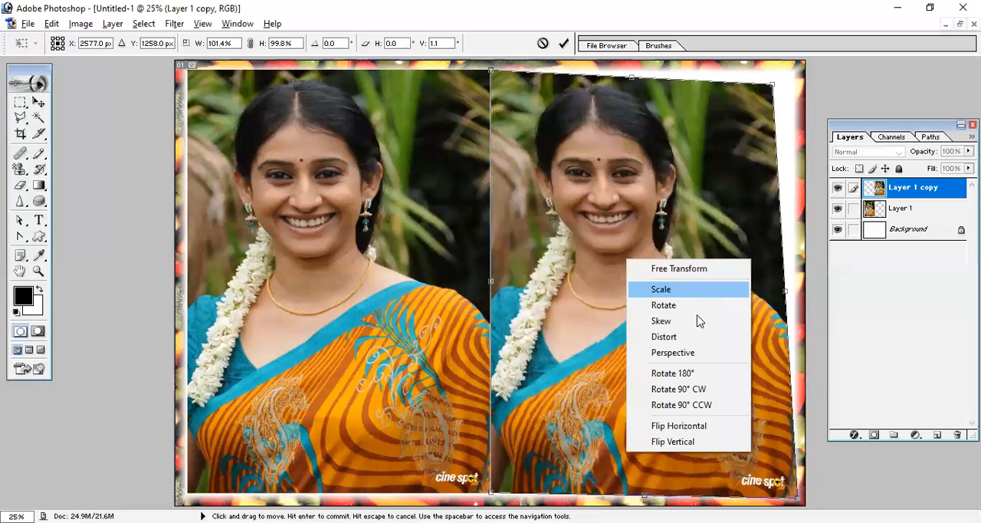
click(686, 355)
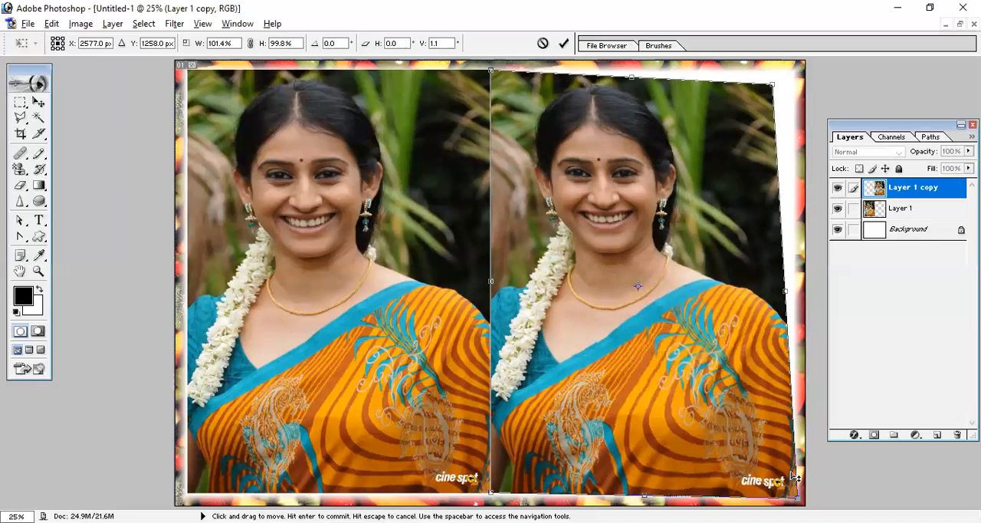
drag(796, 496, 793, 417)
drag(502, 489, 483, 349)
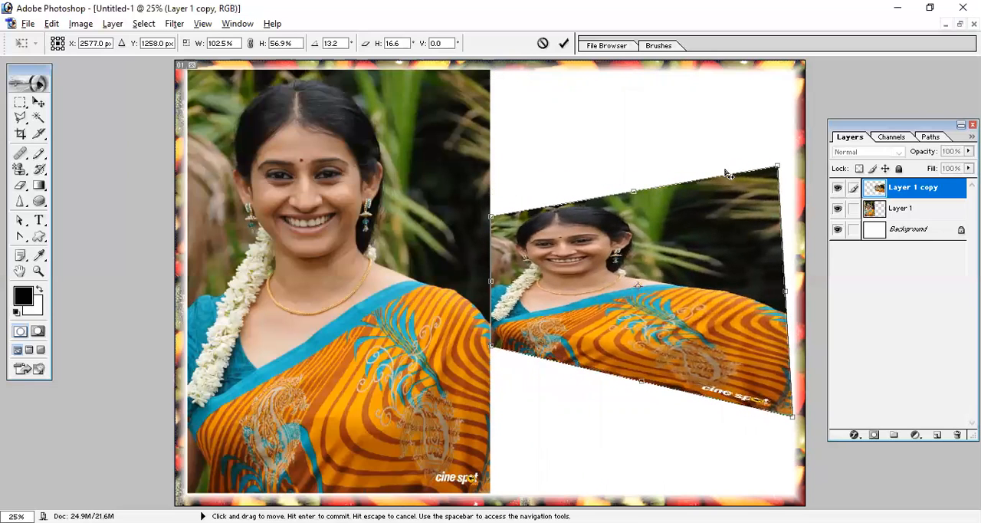
drag(778, 166, 747, 203)
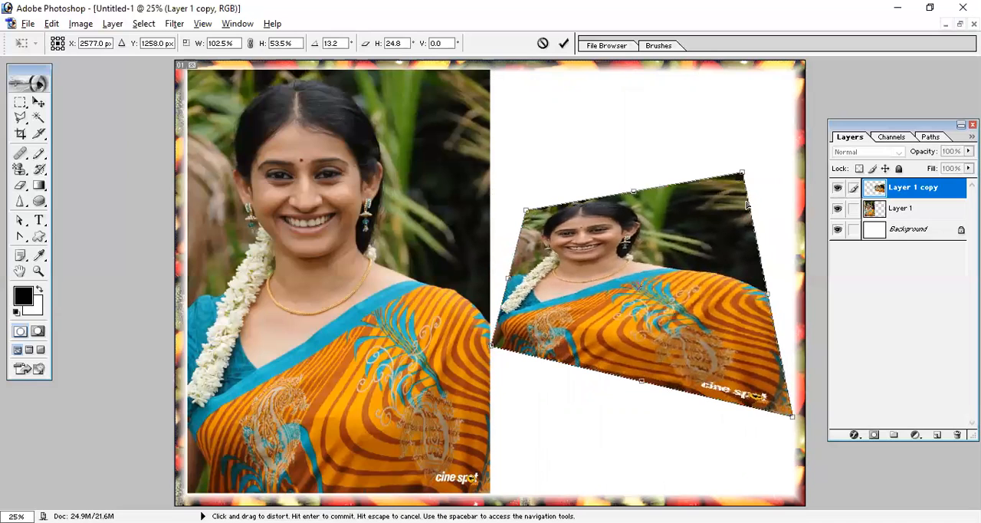
drag(791, 416, 771, 429)
key(Return)
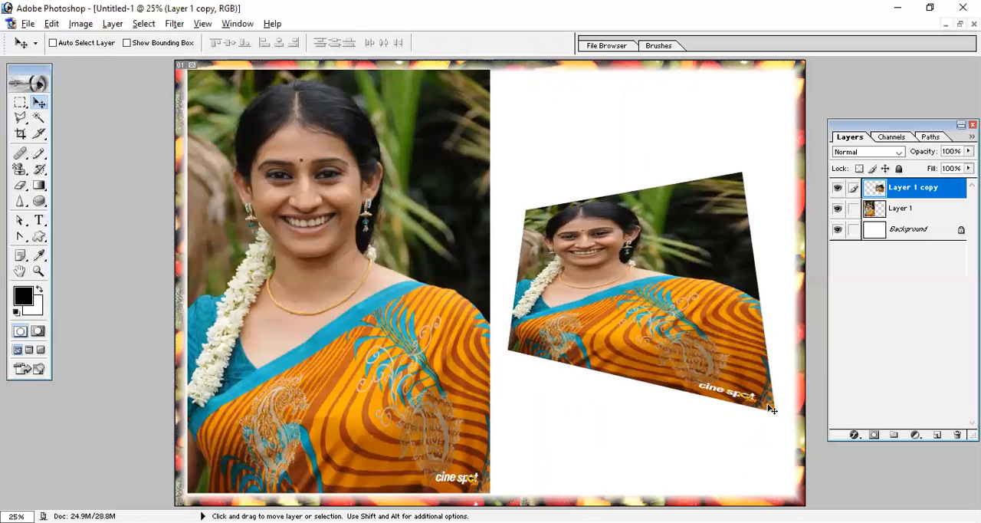
- Apply a Perspective transform to the photo copy that spreads its corners outward, to about 131.8% width and 174.9% height
key(ctrl+t)
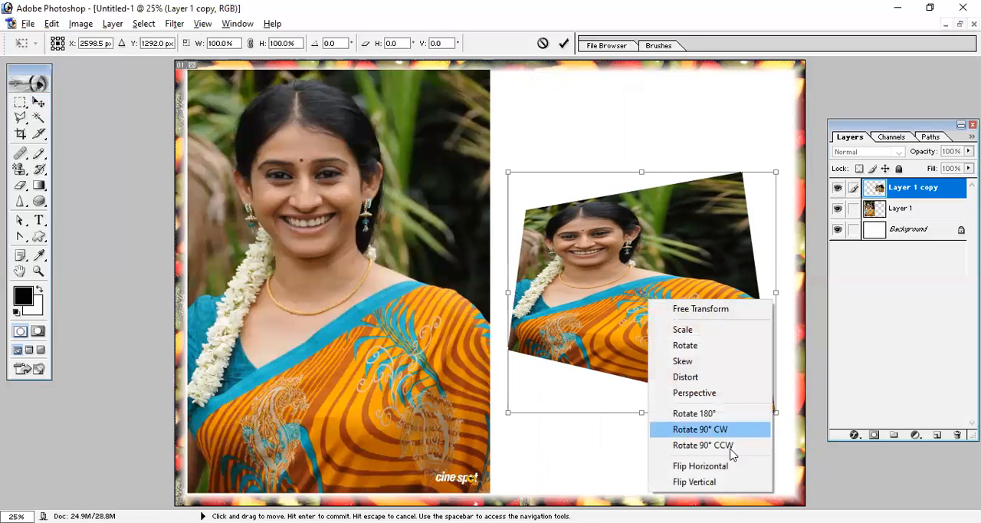
drag(508, 173, 509, 106)
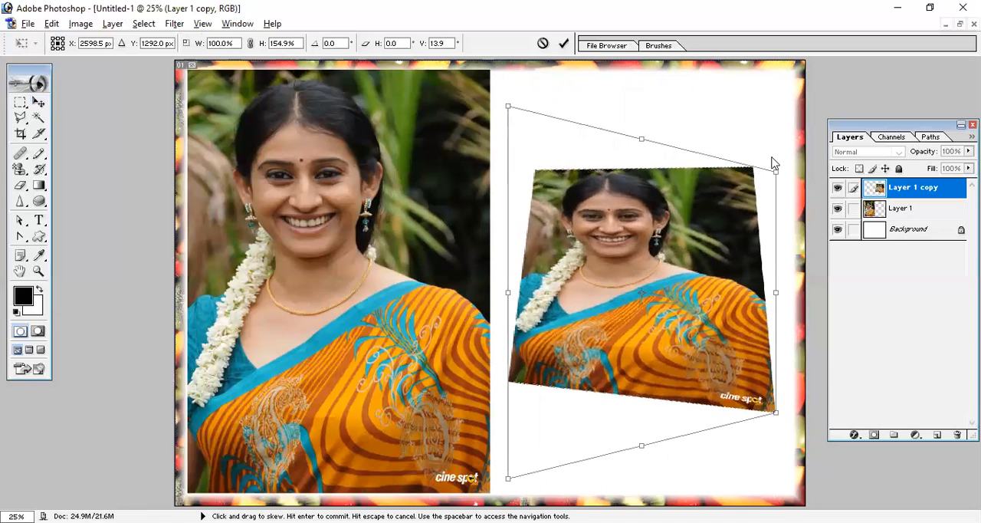
drag(777, 170, 777, 123)
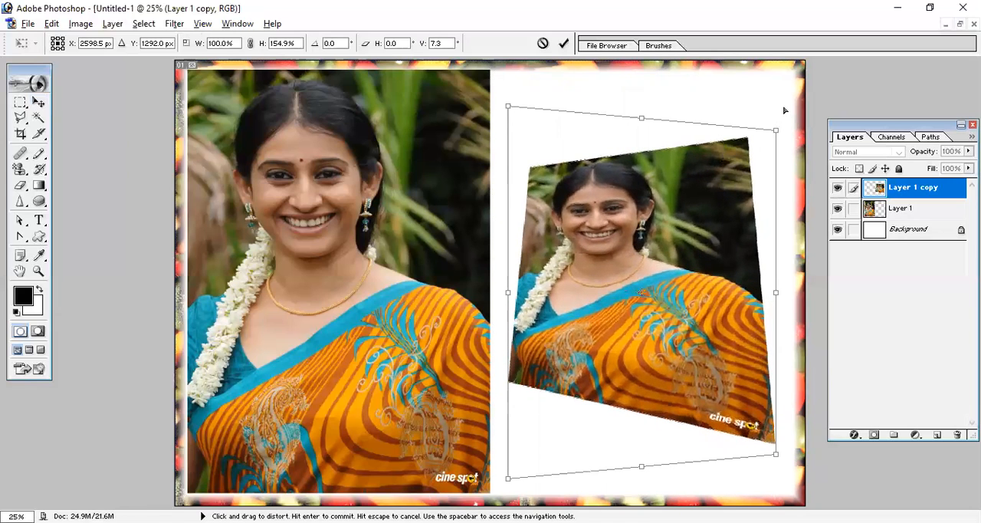
drag(506, 480, 507, 502)
drag(507, 82, 467, 64)
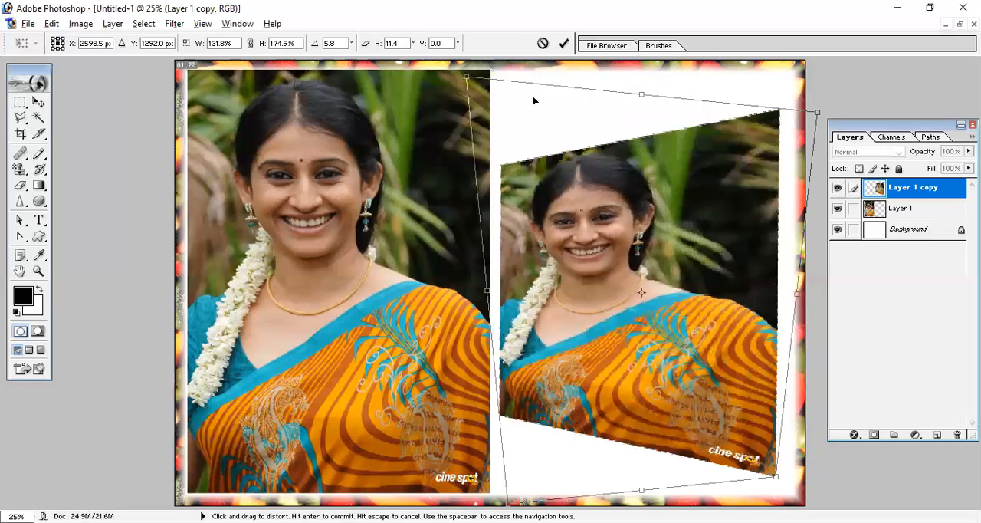
key(Return)
- Skew the photo copy by raising its upper-left corner, to about 116.6% height and 12.2 degrees of vertical skew
right_click(608, 222)
click(600, 202)
key(ctrl+t)
right_click(601, 201)
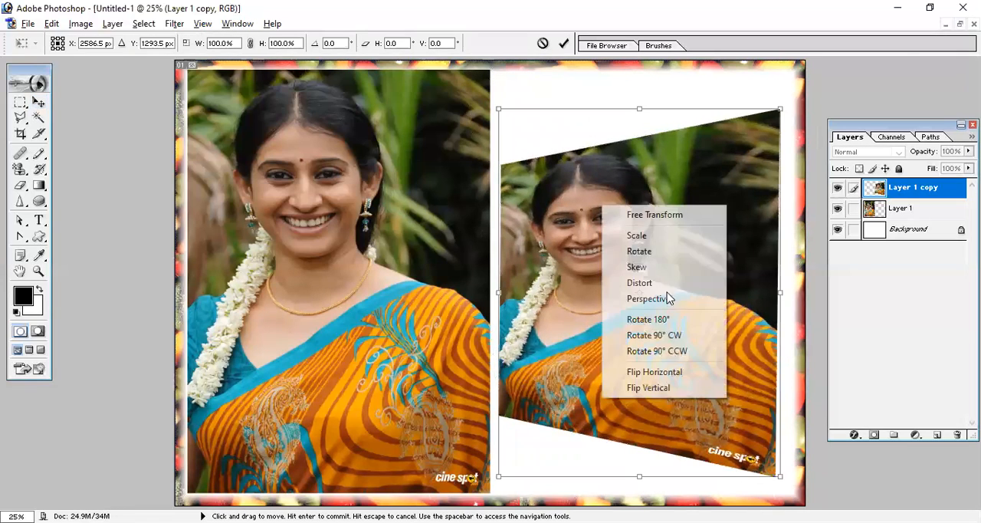
click(637, 267)
mouse_move(498, 110)
mouse_down()
mouse_move(486, 55)
mouse_move(506, 102)
mouse_up()
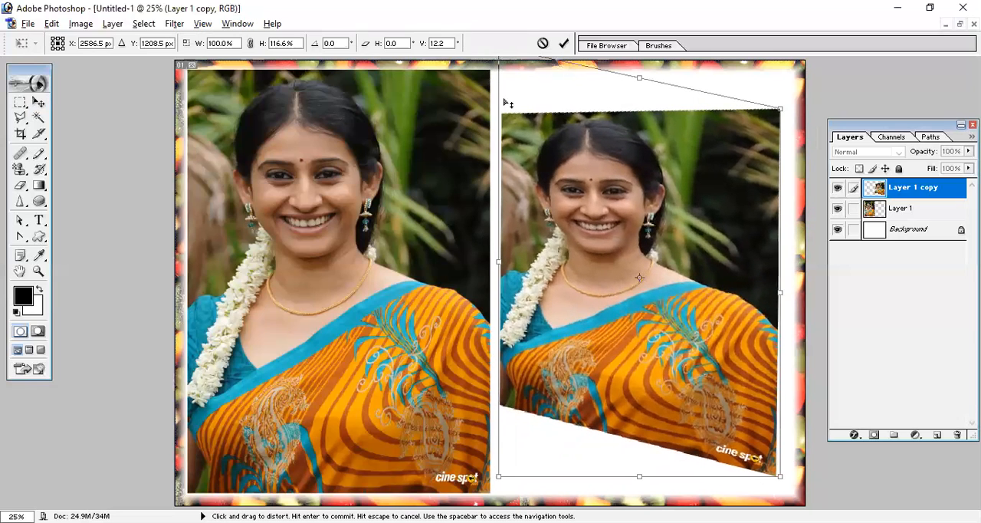
key(Return)
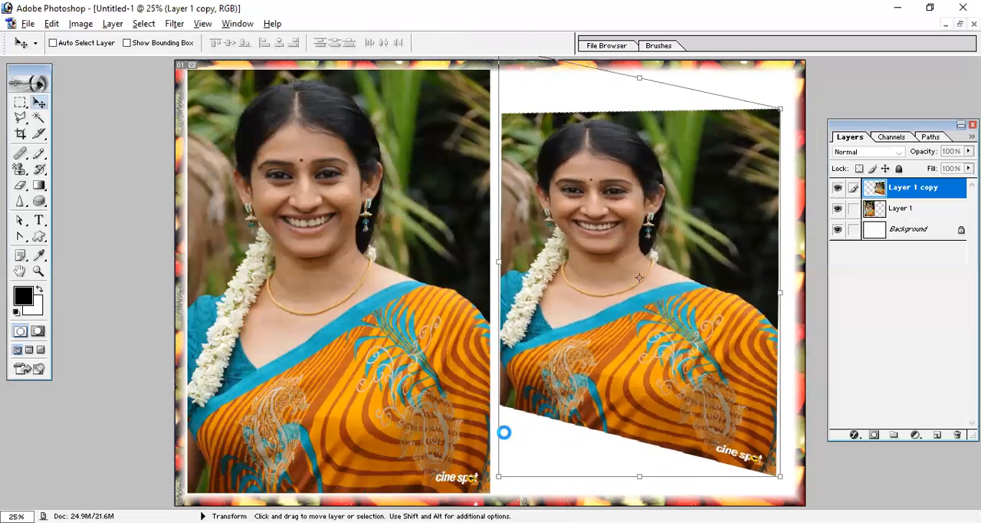
- Try an extreme Perspective transform on the photo copy, pulling its lower-right corner up past the centre so the sides cross
key(ctrl+t)
right_click(634, 213)
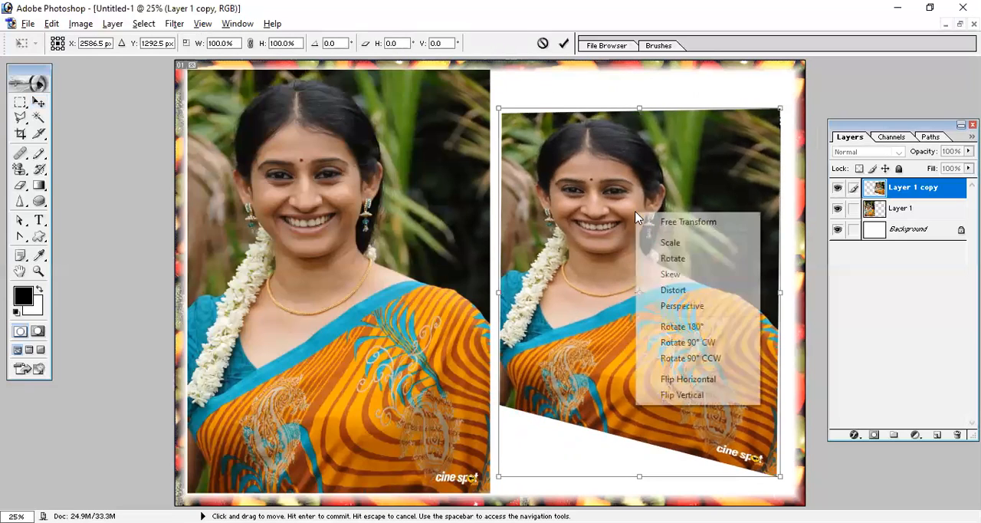
click(699, 308)
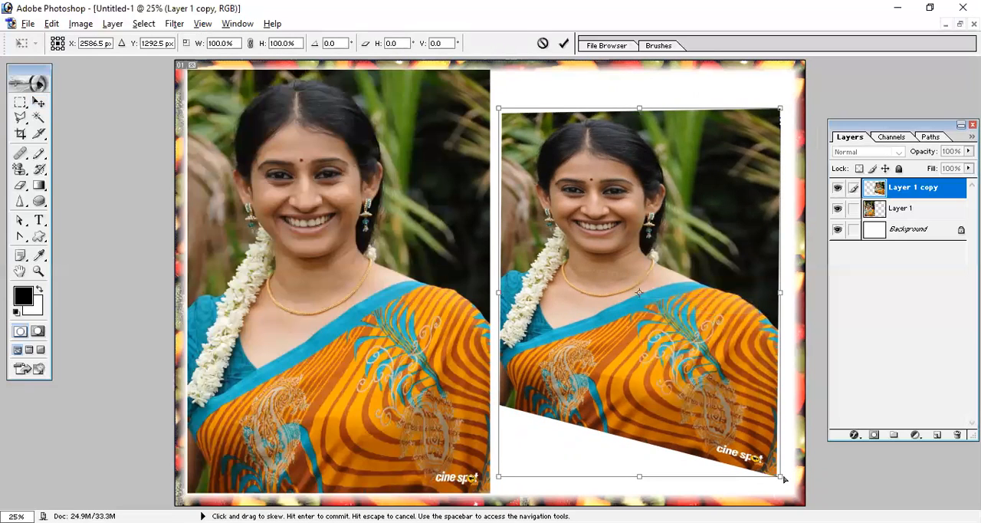
drag(779, 475, 780, 368)
drag(663, 307, 621, 231)
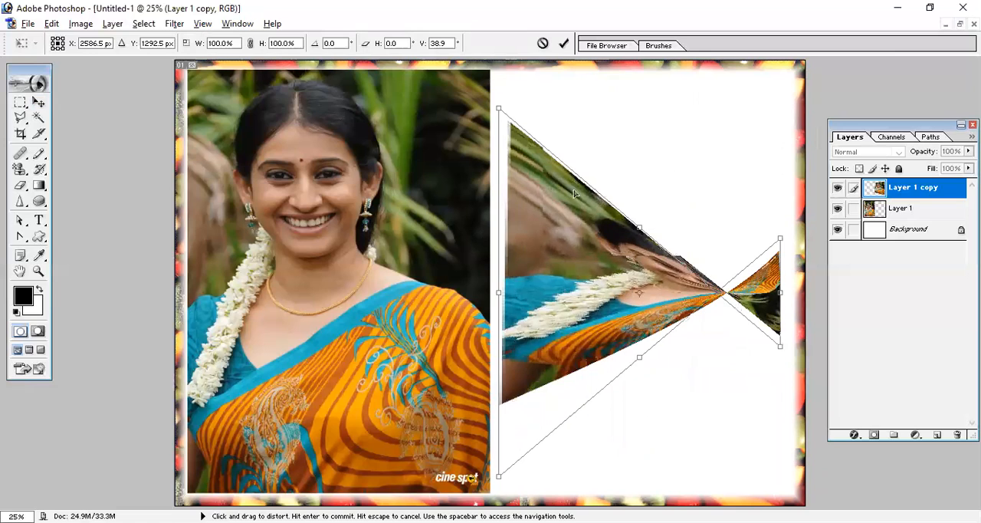
drag(575, 193, 509, 149)
drag(426, 147, 630, 243)
drag(669, 347, 520, 160)
drag(629, 344, 751, 435)
key(Return)
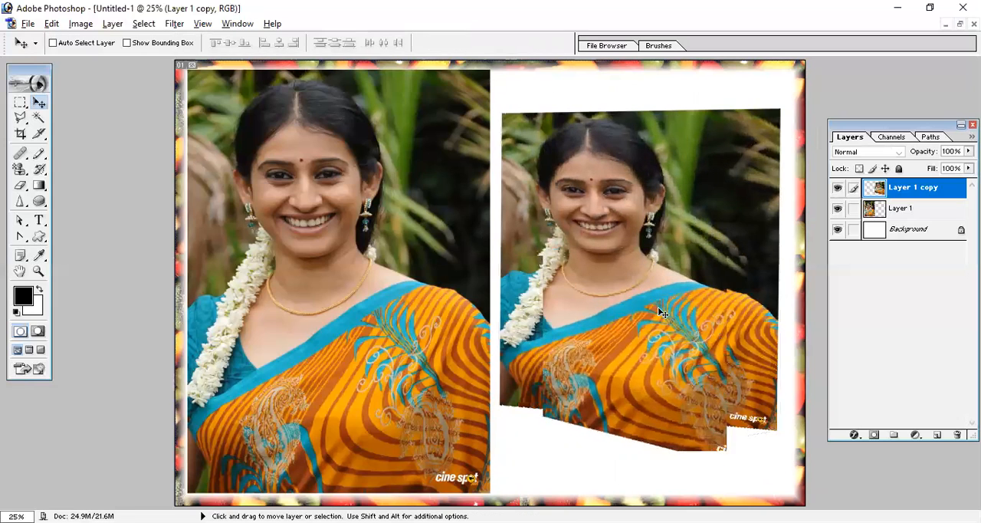
- Try rotating the photo copy 90° clockwise and rotate it back 90° counterclockwise
key(ctrl+t)
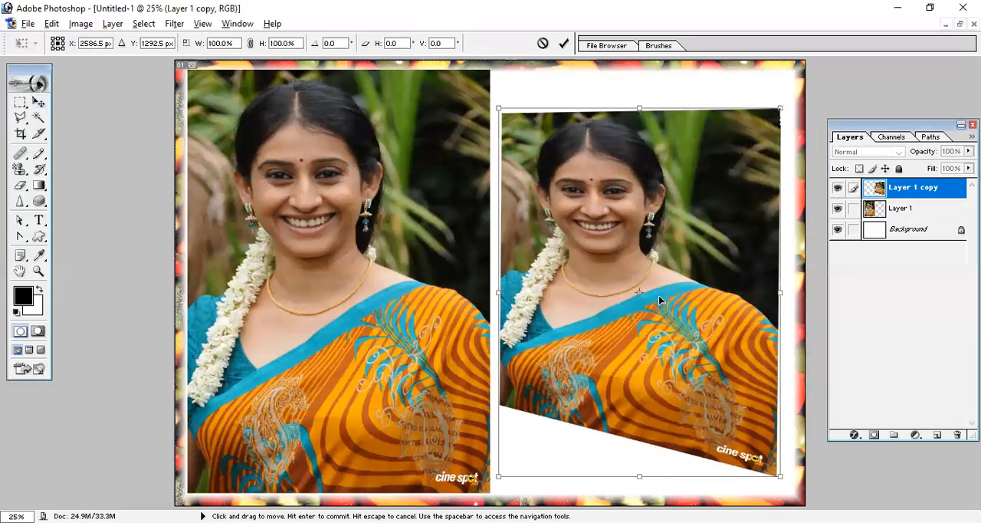
right_click(659, 299)
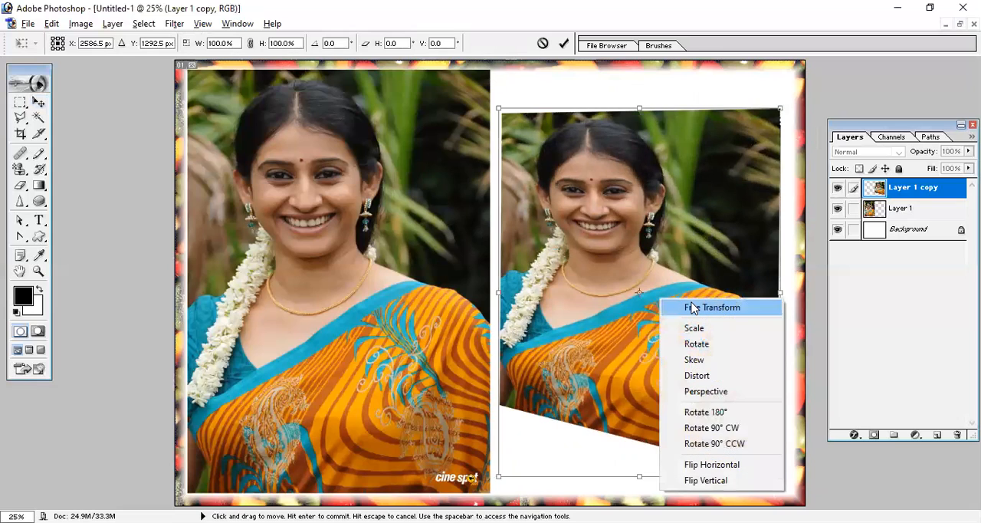
click(725, 428)
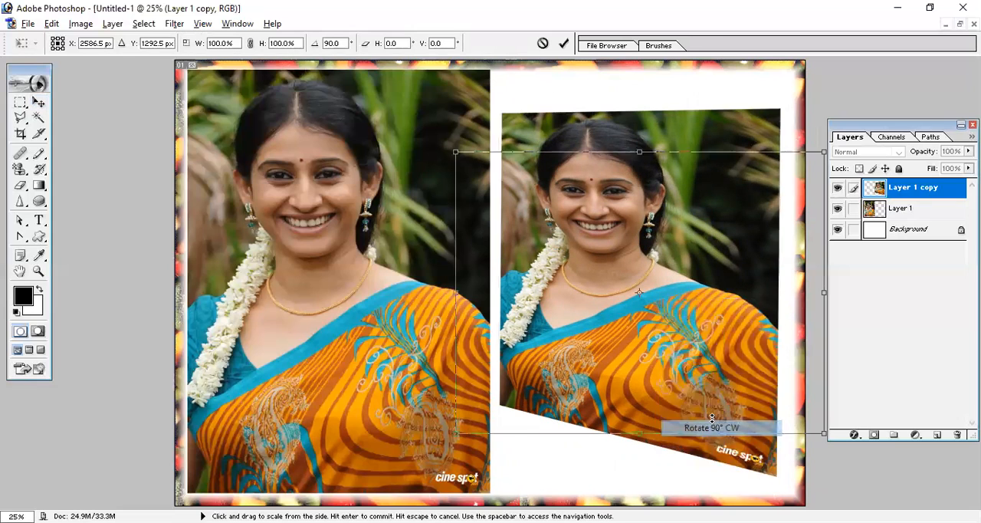
right_click(669, 291)
click(746, 436)
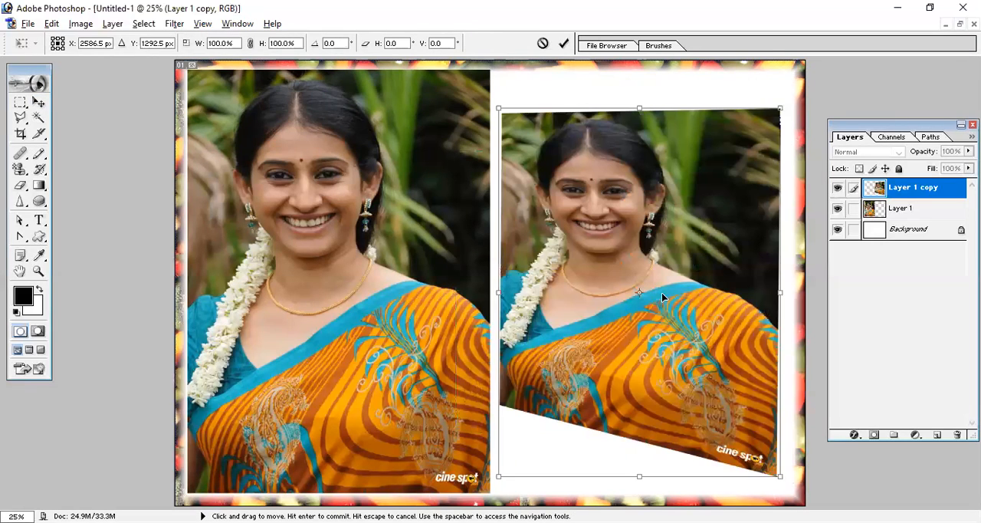
right_click(664, 299)
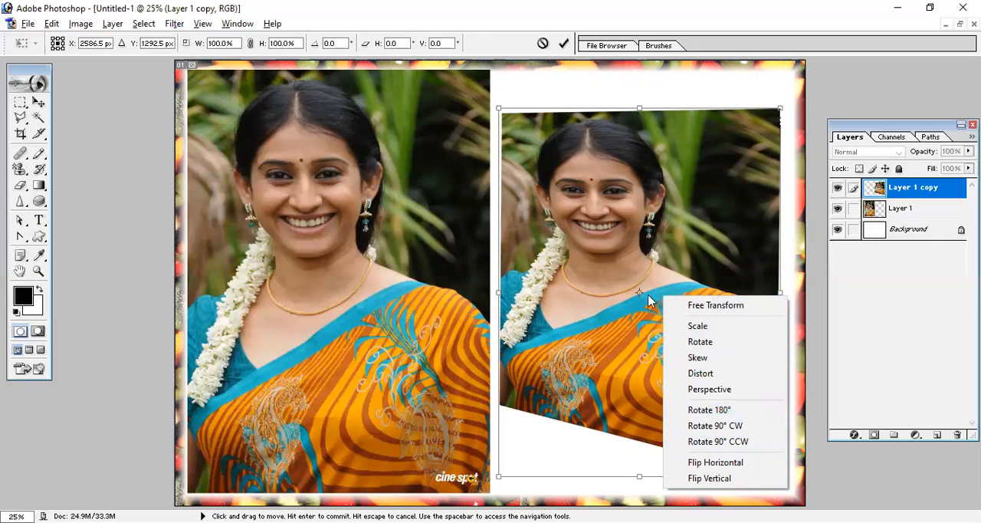
click(618, 278)
- Try repeating the last transform twice on the photo copy with Transform Again, and cancel the transform
click(52, 24)
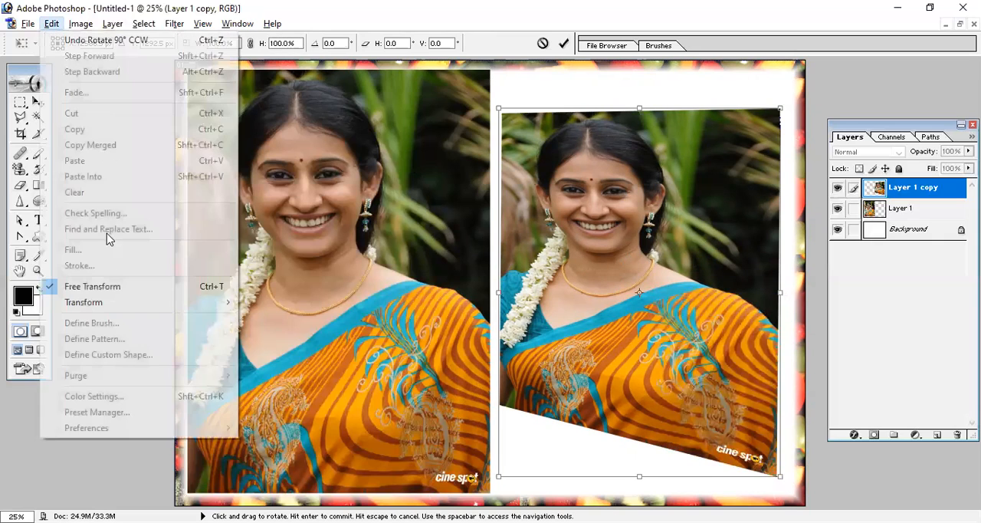
mouse_move(191, 303)
click(289, 306)
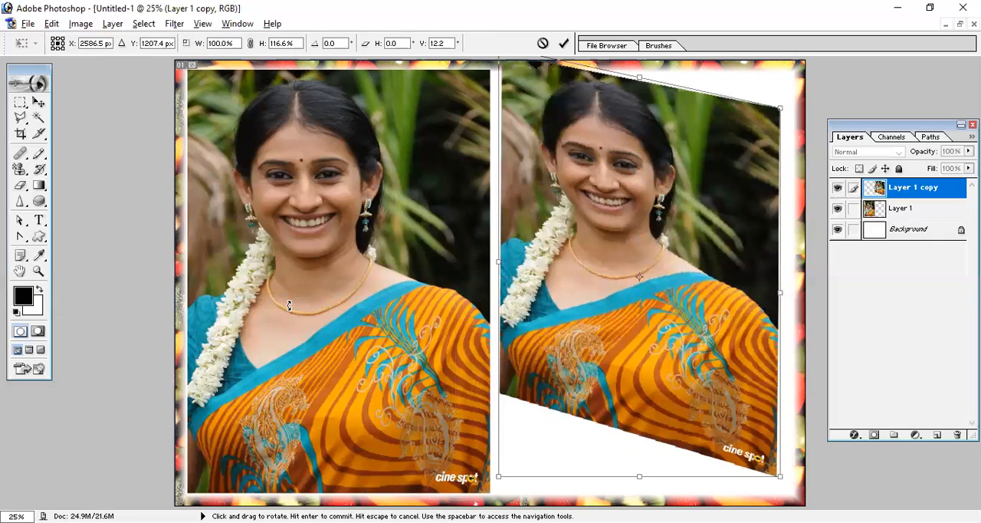
click(51, 24)
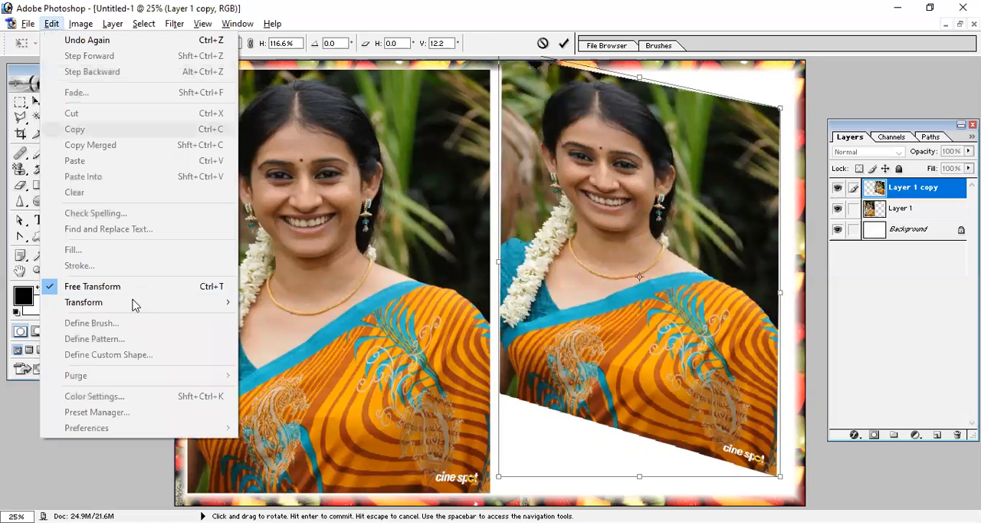
mouse_move(211, 308)
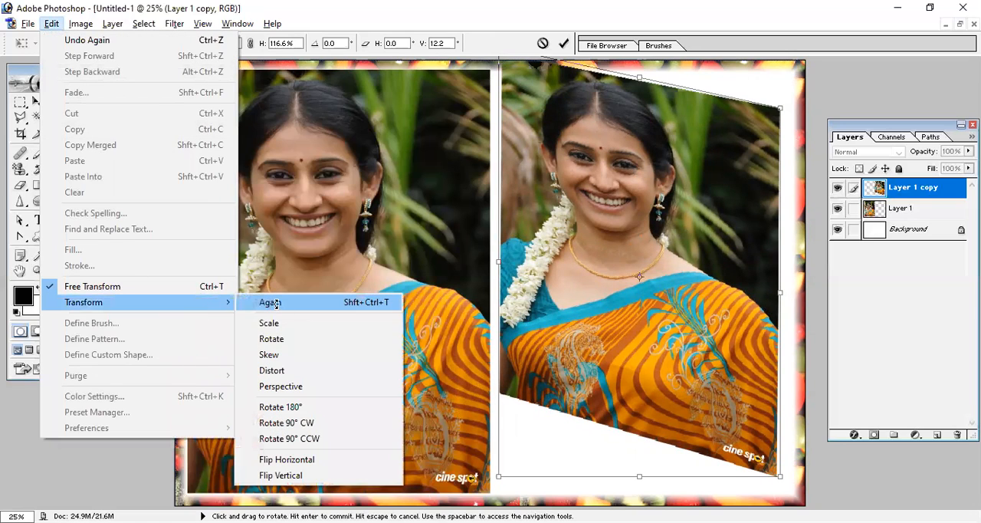
click(270, 303)
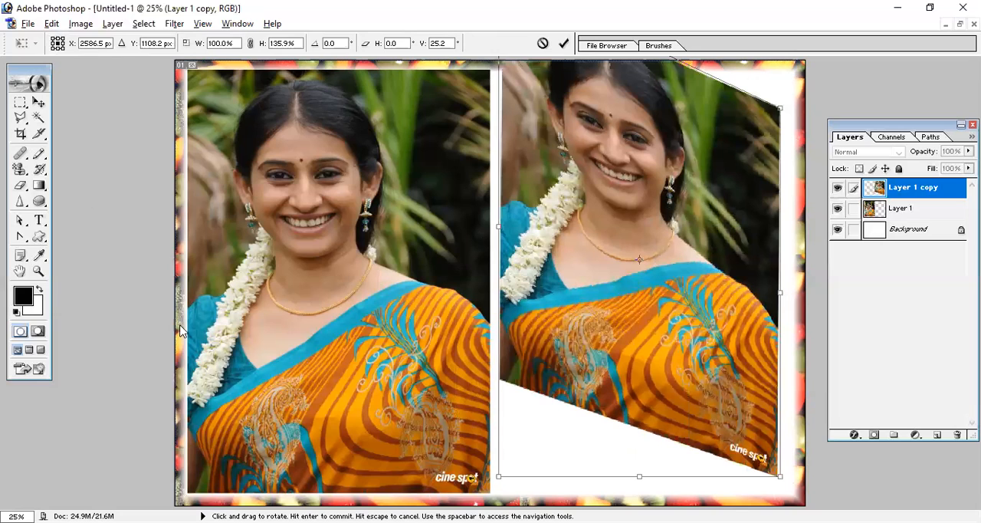
key(alt+e)
key(a)
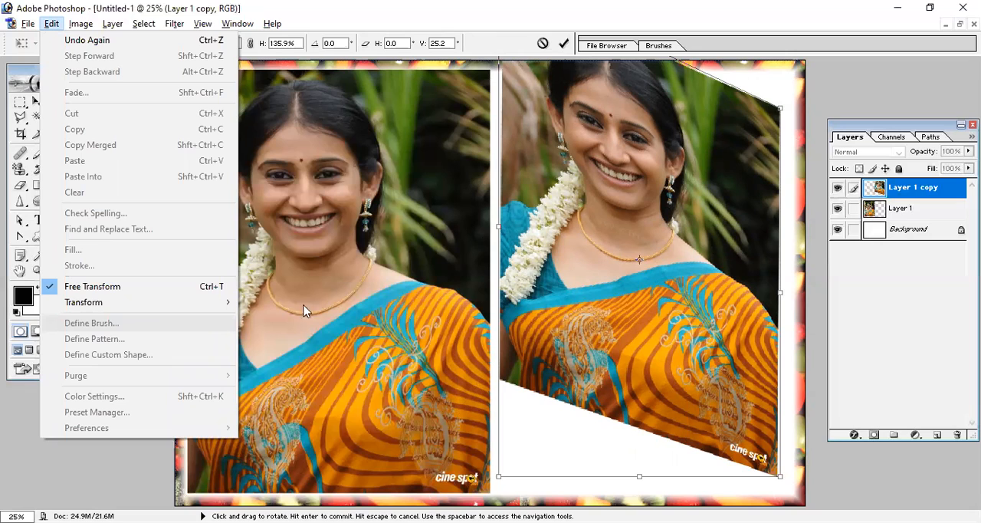
click(732, 276)
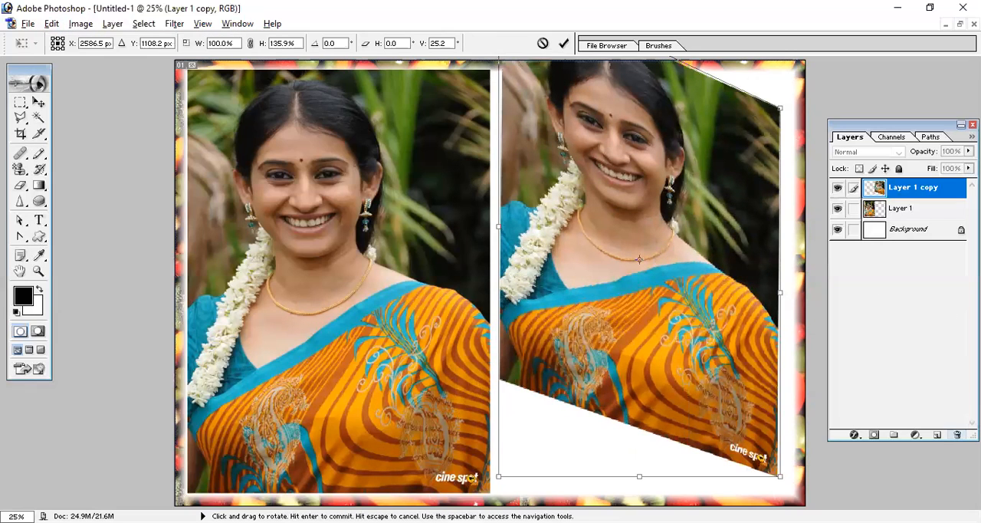
key(Escape)
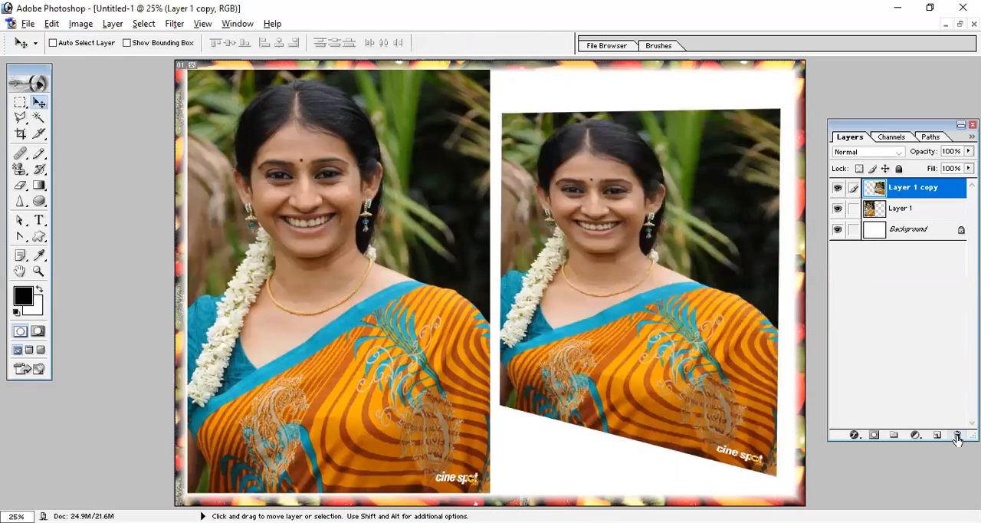
- Delete the Layer 1 copy layer and move the remaining photo slightly to the right on the canvas
click(957, 435)
click(459, 217)
click(51, 23)
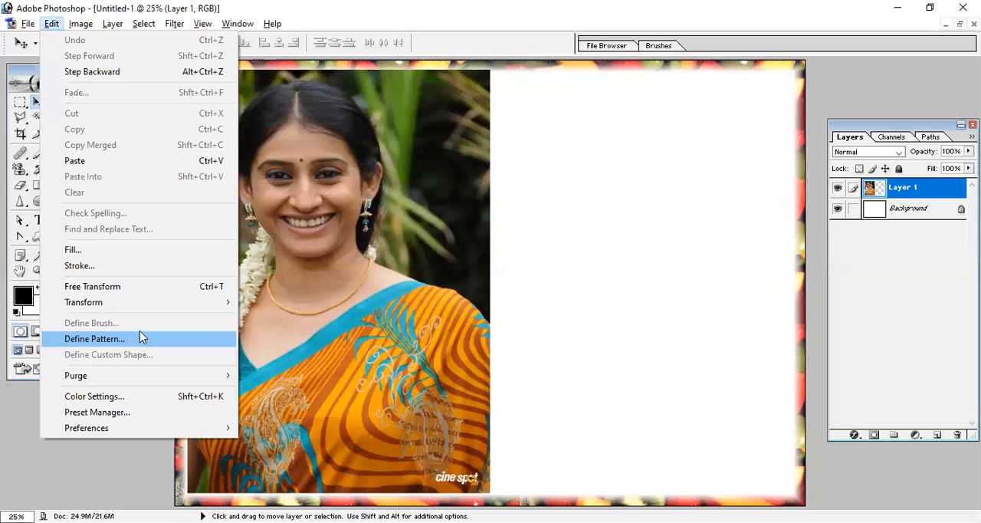
click(339, 249)
drag(278, 119, 317, 122)
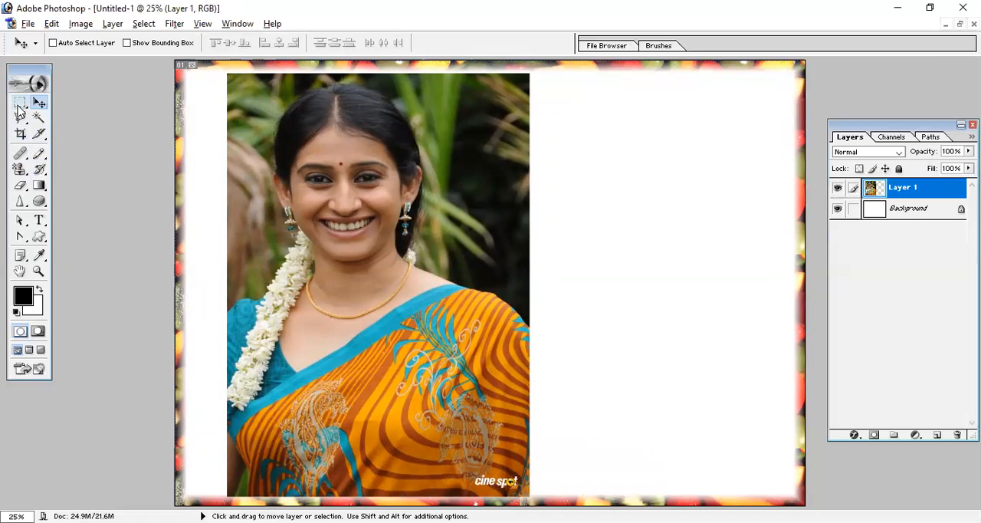
- Define a brush with the default name from a rectangular selection around the woman's face, and clear the selection
click(20, 103)
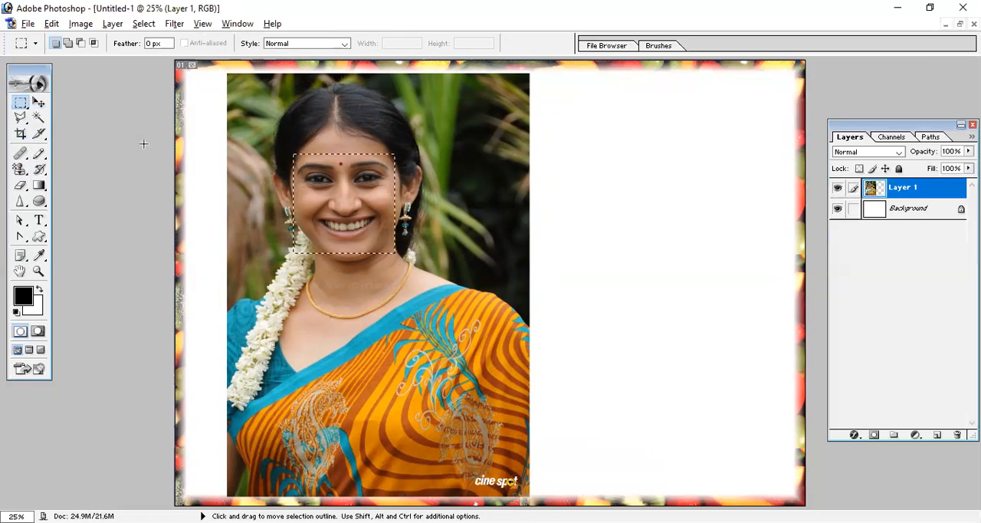
click(51, 24)
click(138, 324)
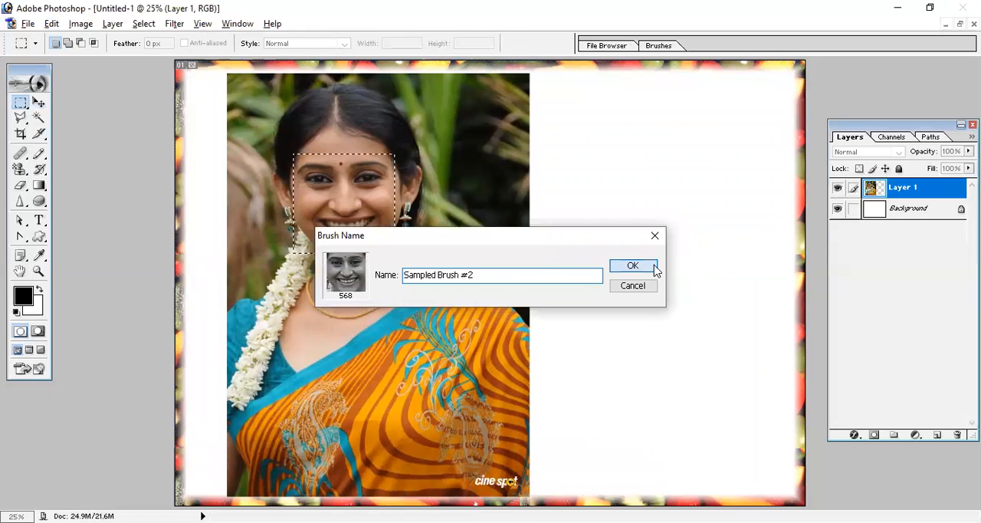
click(650, 268)
key(ctrl+d)
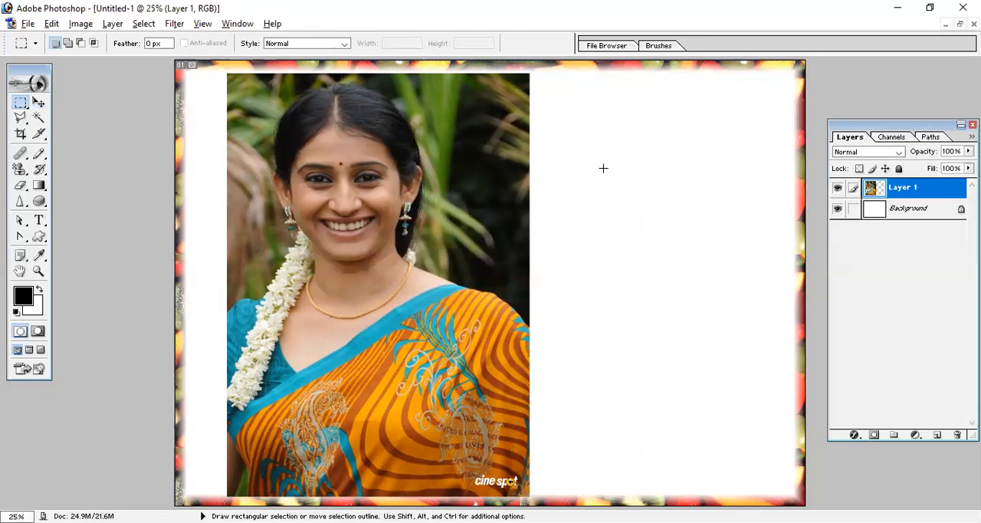
- Select a rectangle in the blank area beside the photo and paint inside it on Layer 1 with the 568 px face brush
drag(553, 145, 693, 276)
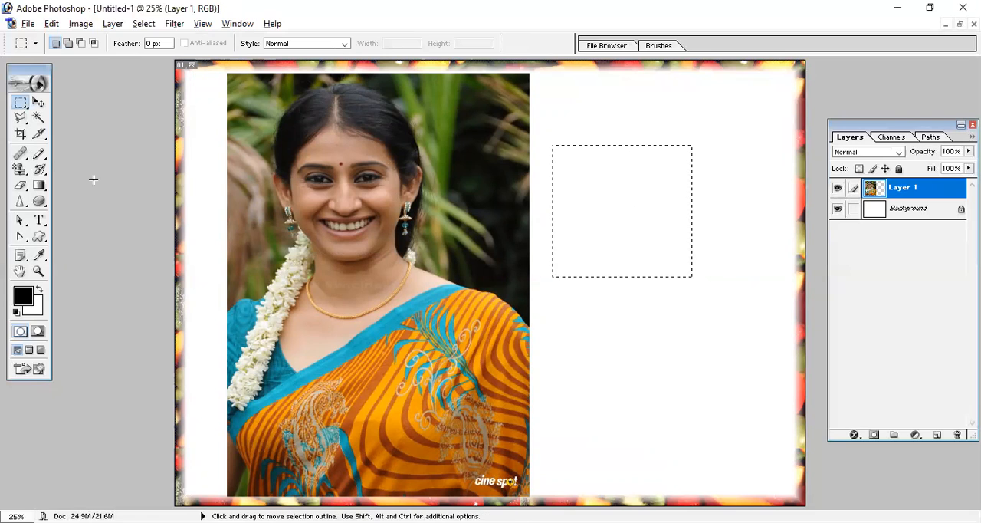
click(39, 154)
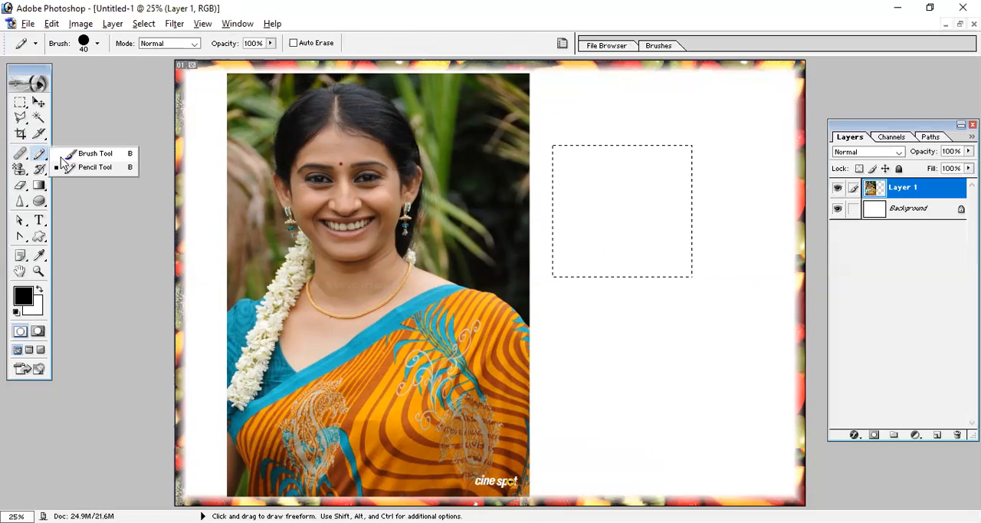
click(92, 153)
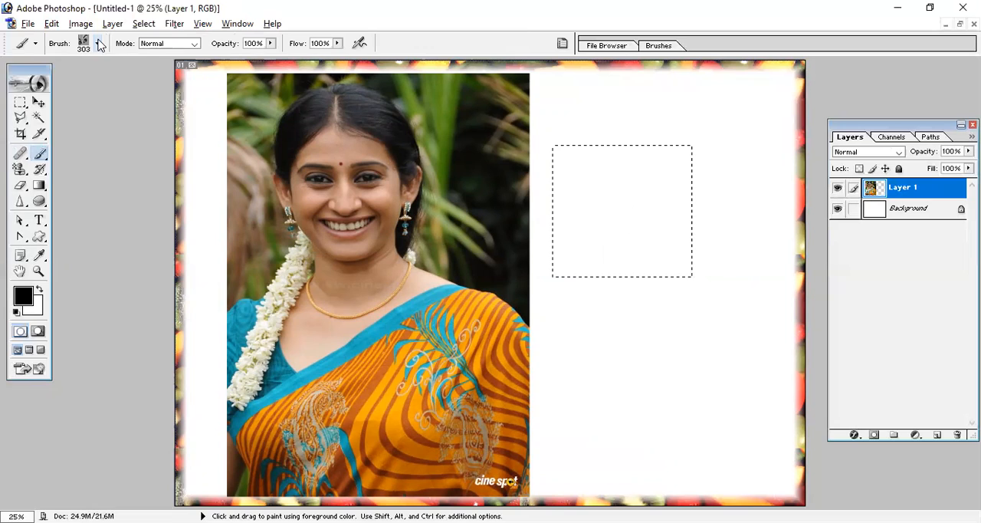
click(98, 44)
scroll(158, 201, down, 5)
click(49, 201)
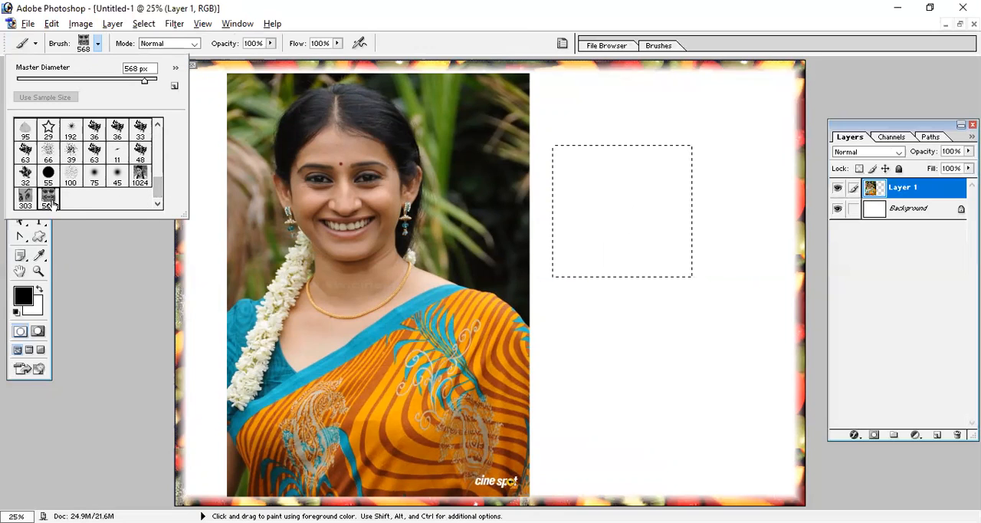
drag(565, 234, 629, 287)
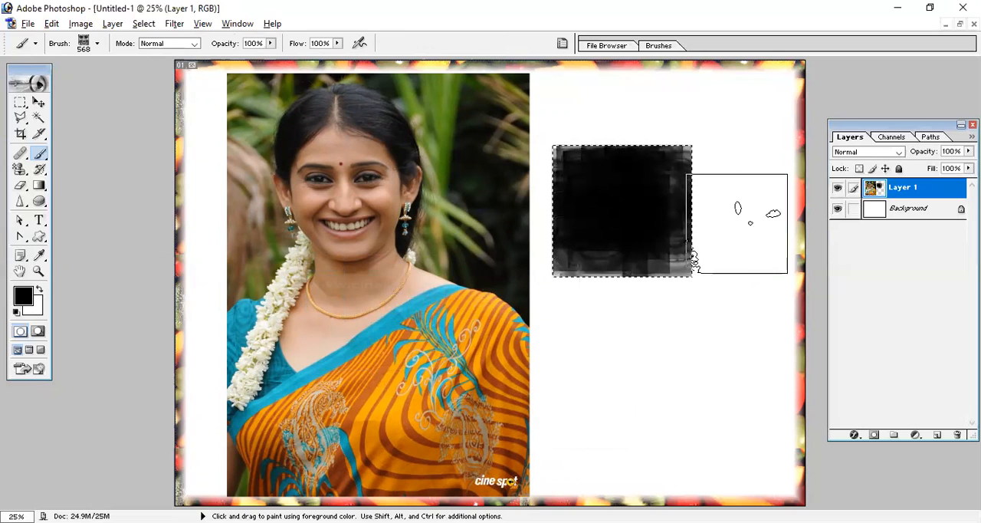
- Stamp the face brush repeatedly on the Background layer across the selected rectangle and the blank area beside the photo
click(908, 213)
mouse_move(687, 187)
mouse_down()
mouse_move(578, 267)
mouse_move(607, 283)
mouse_up()
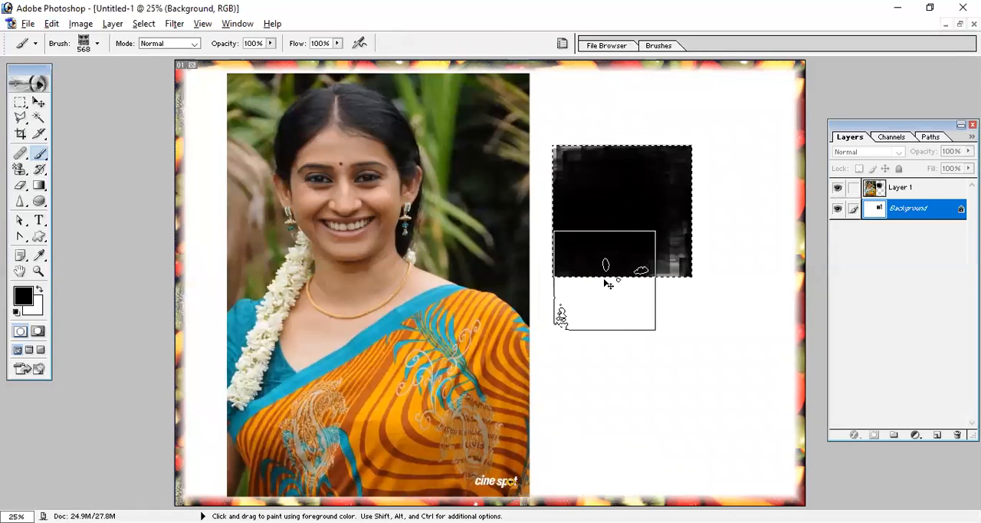
mouse_move(654, 303)
mouse_down()
mouse_move(663, 392)
mouse_move(708, 371)
mouse_move(742, 299)
mouse_up()
mouse_move(691, 222)
mouse_down()
mouse_move(508, 202)
mouse_move(532, 445)
mouse_move(691, 490)
mouse_up()
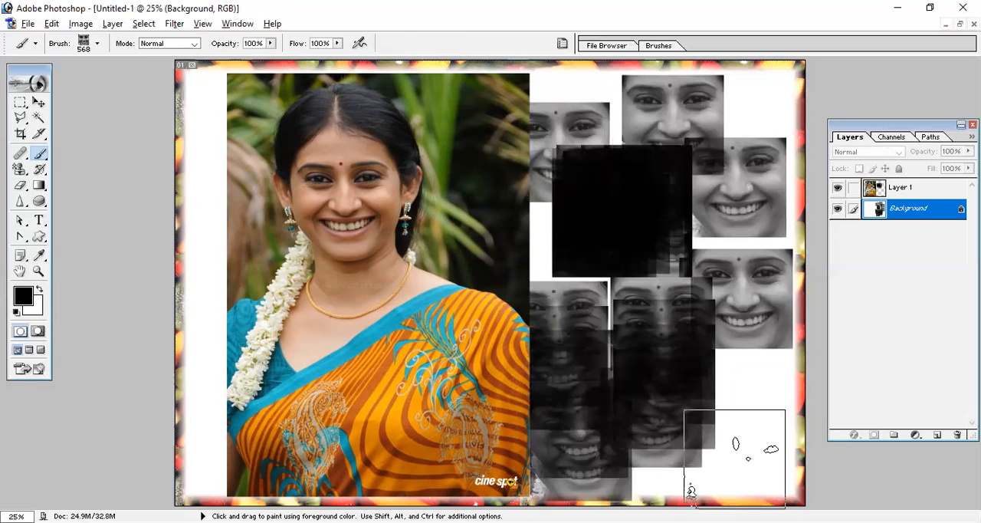
click(690, 490)
- Undo the face brush stamps step by step and clear the selection
key(v)
key(ctrl+alt+z)
key(ctrl+alt+z)
key(ctrl+alt+z)
key(ctrl+alt+z)
key(ctrl+alt+z)
key(ctrl+alt+z)
key(ctrl+alt+z)
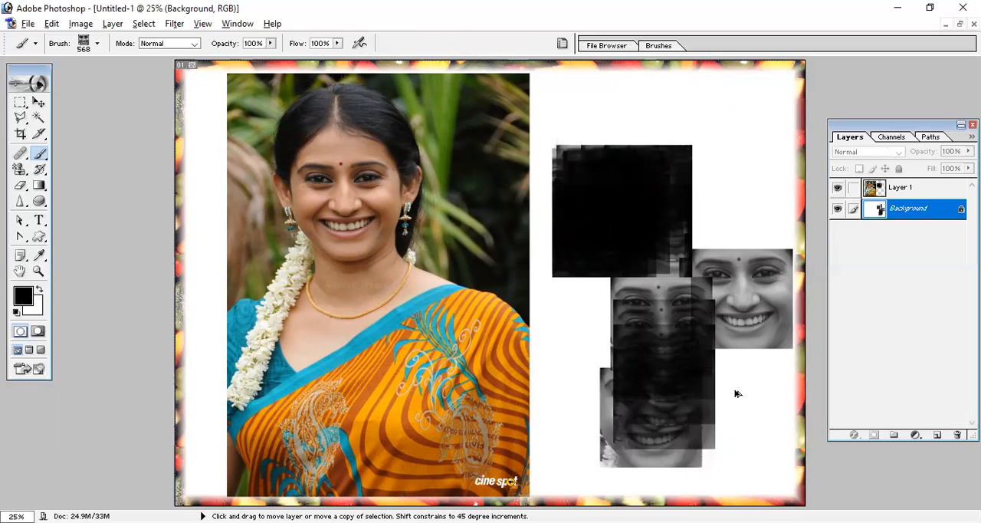
key(ctrl+alt+z)
key(ctrl+alt+z)
key(ctrl+alt+z)
key(ctrl+alt+z)
key(ctrl+alt+z)
key(ctrl+alt+z)
key(ctrl+alt+z)
key(ctrl+alt+z)
key(ctrl+alt+z)
key(ctrl+alt+z)
key(ctrl+alt+z)
key(ctrl+d)
- Switch to the original photo document, open Define Brush and Define Pattern for the whole image, and cancel both
key(ctrl+Tab)
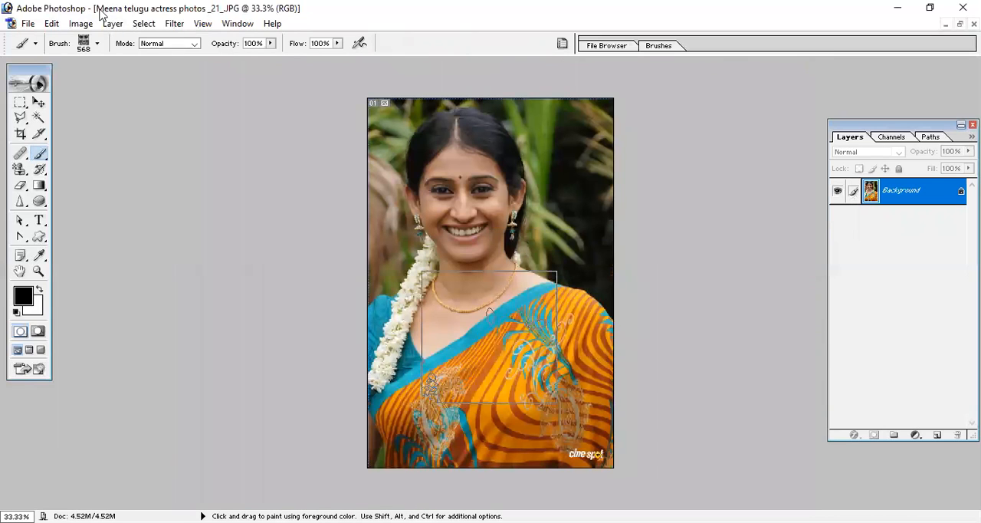
click(51, 24)
click(121, 322)
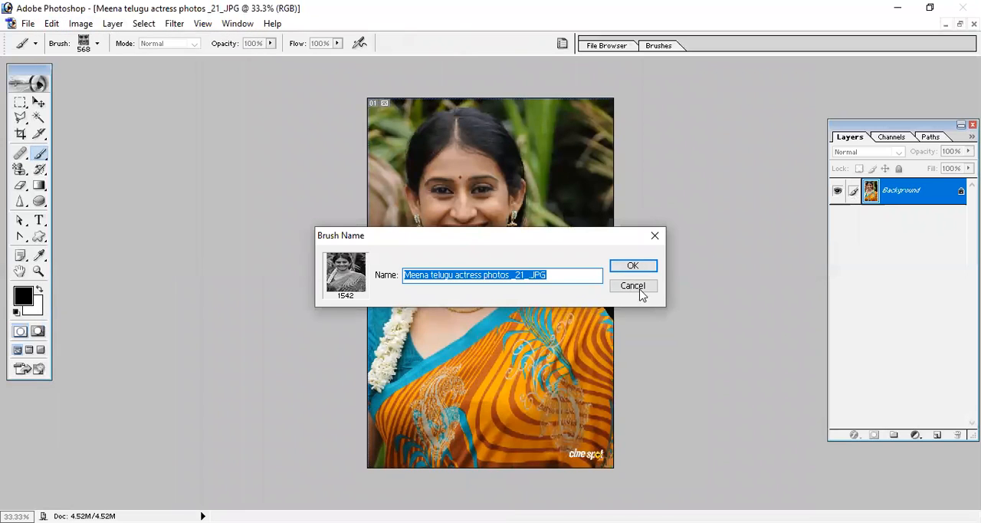
click(643, 292)
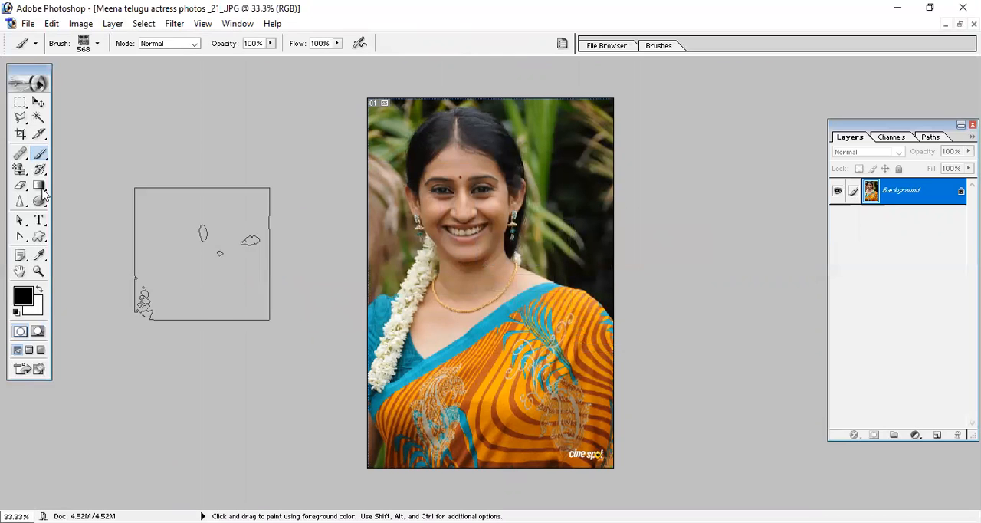
click(51, 24)
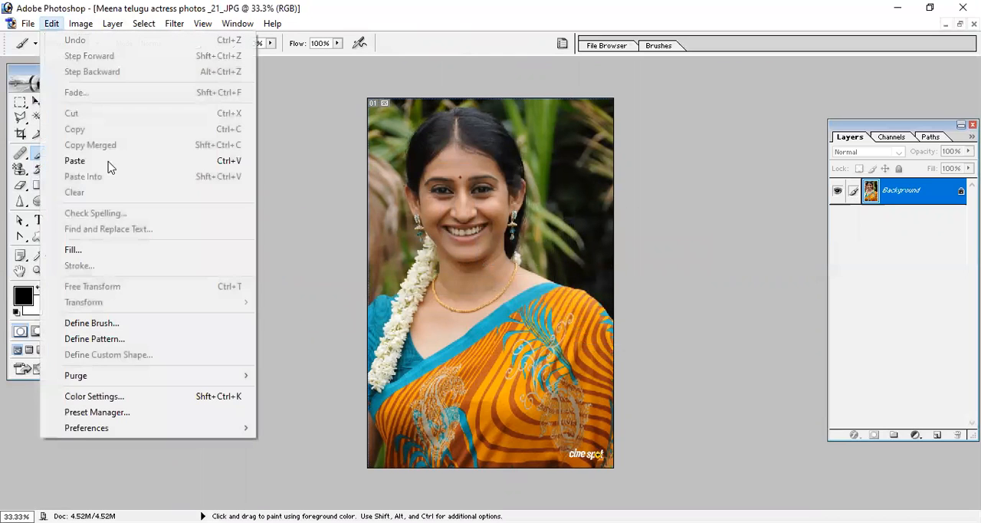
click(131, 338)
click(650, 285)
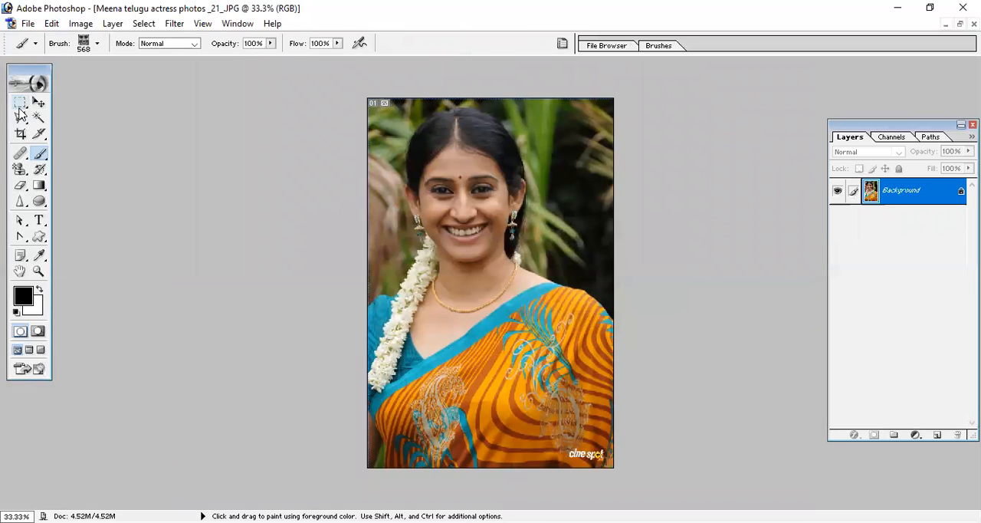
- Try an elliptical selection around the left-hand eye in the photo and check whether Define Pattern is available
drag(20, 101, 65, 119)
key(ctrl+plus)
key(ctrl+plus)
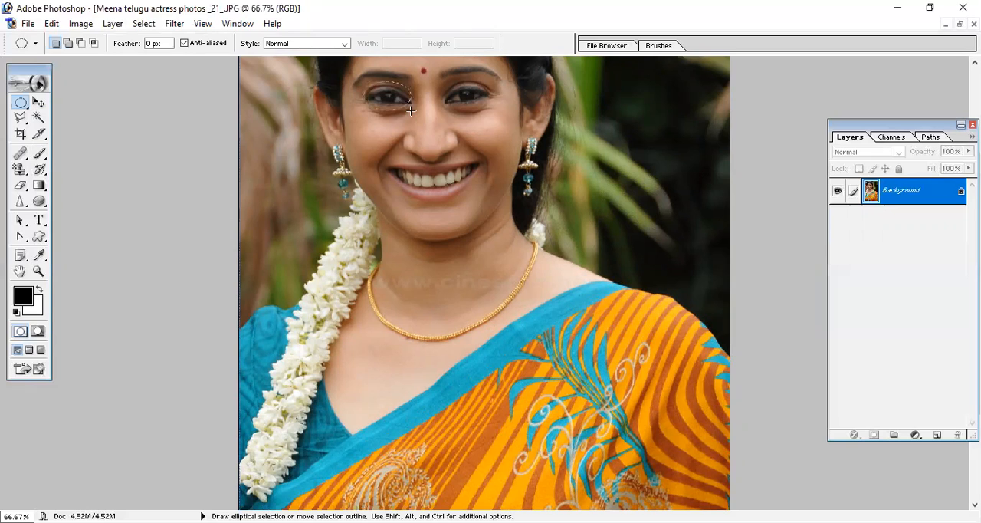
click(51, 23)
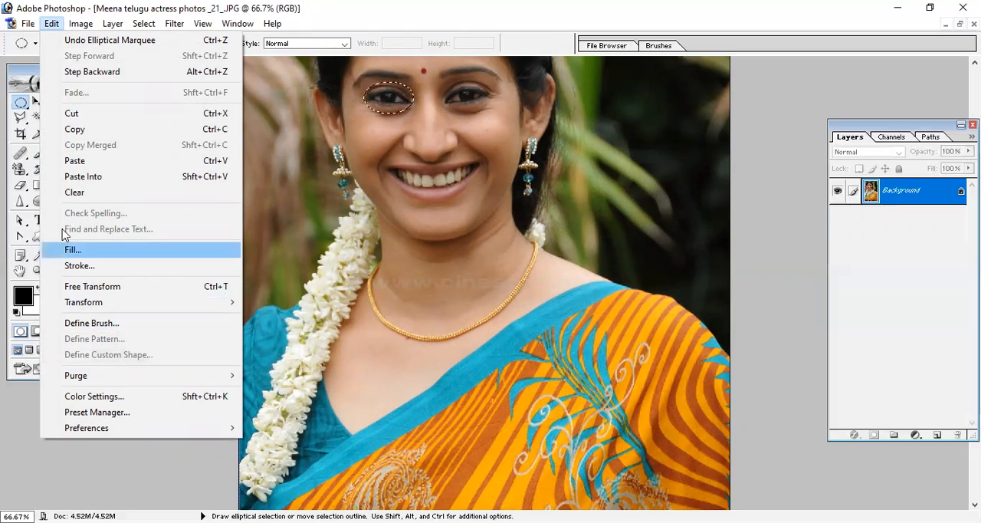
key(Escape)
- Define a pattern with the default name from a rectangular selection around the left-hand eye, and clear the selection
right_click(19, 108)
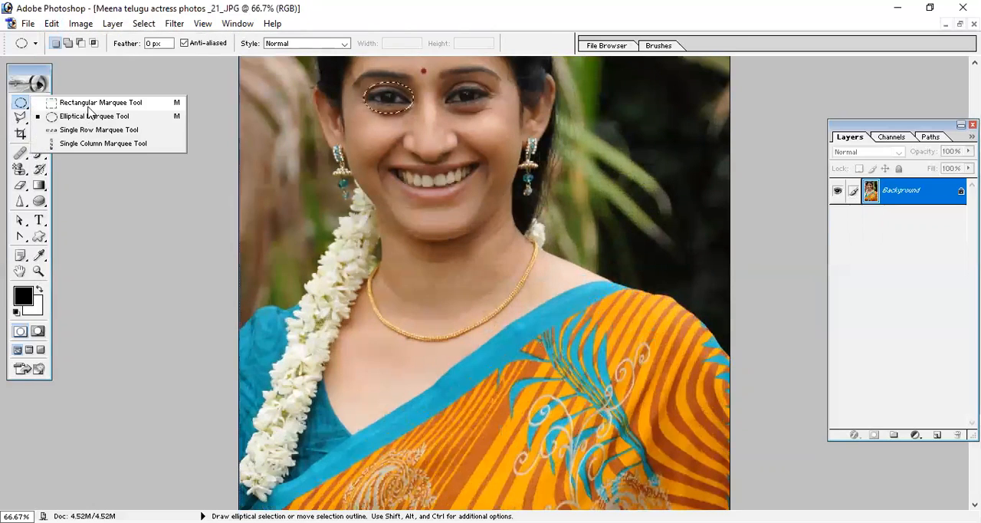
click(90, 103)
click(360, 85)
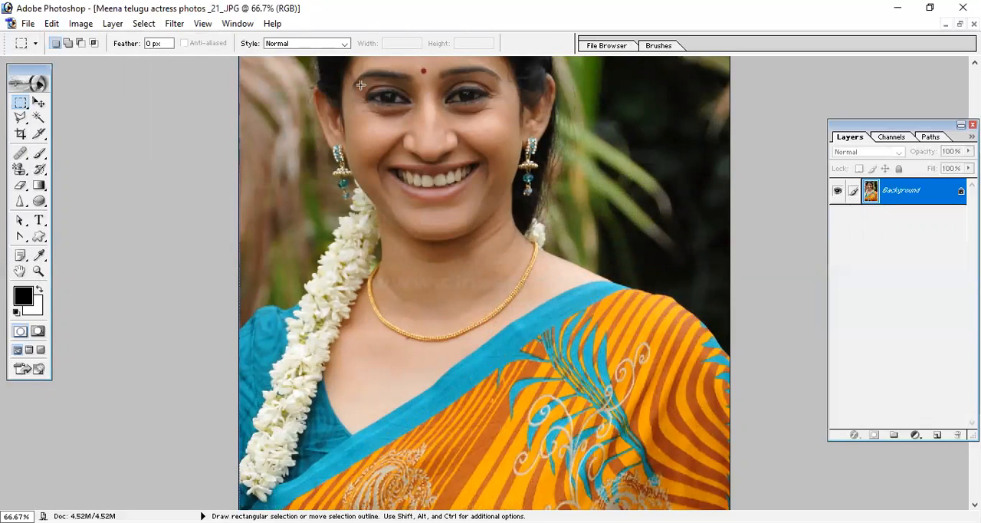
drag(412, 112, 412, 113)
click(52, 24)
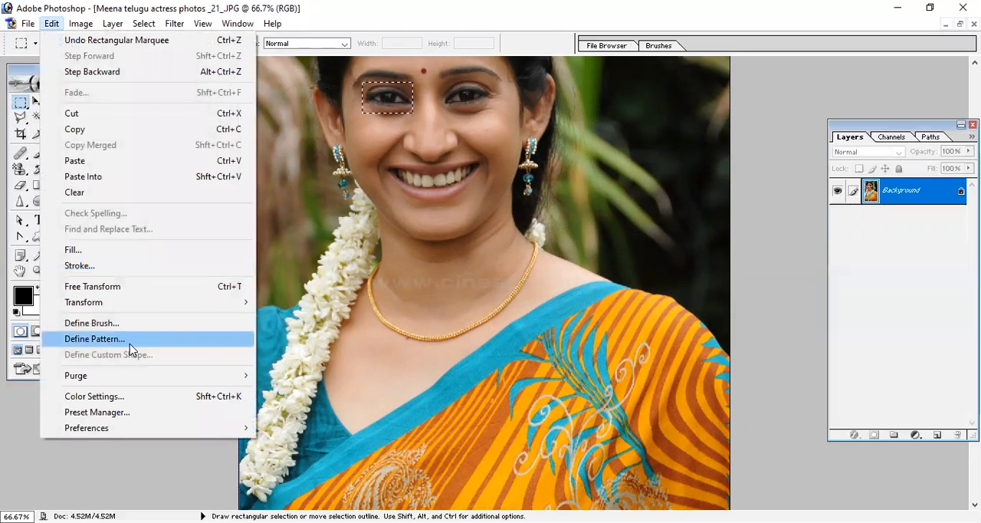
click(127, 343)
click(634, 266)
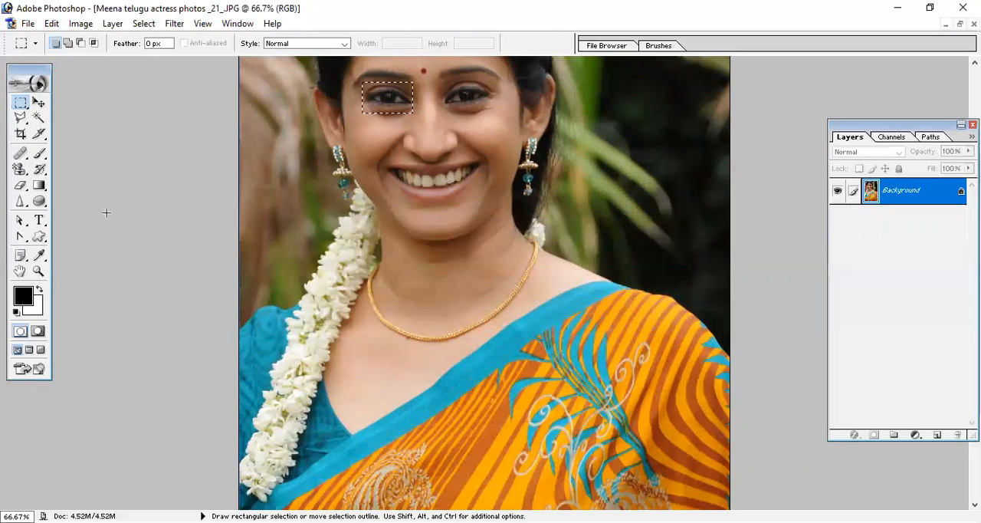
key(ctrl+d)
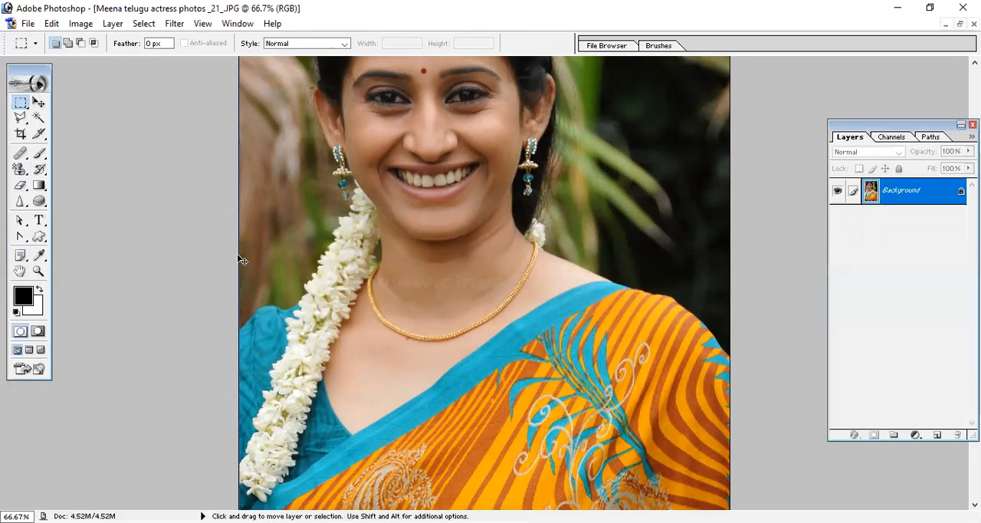
- Select the entire photo and turn the selection into a 25-pixel border
key(ctrl+minus)
key(ctrl+minus)
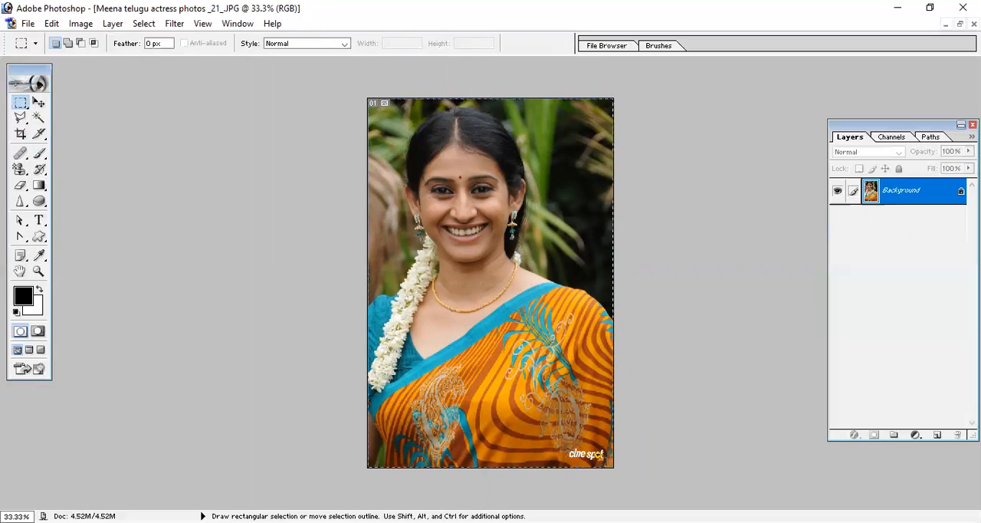
click(145, 23)
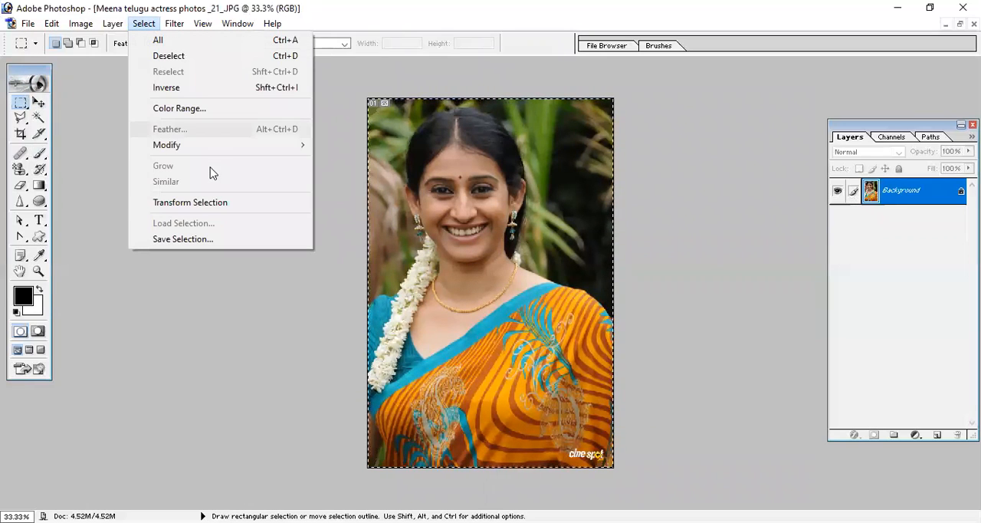
mouse_move(215, 155)
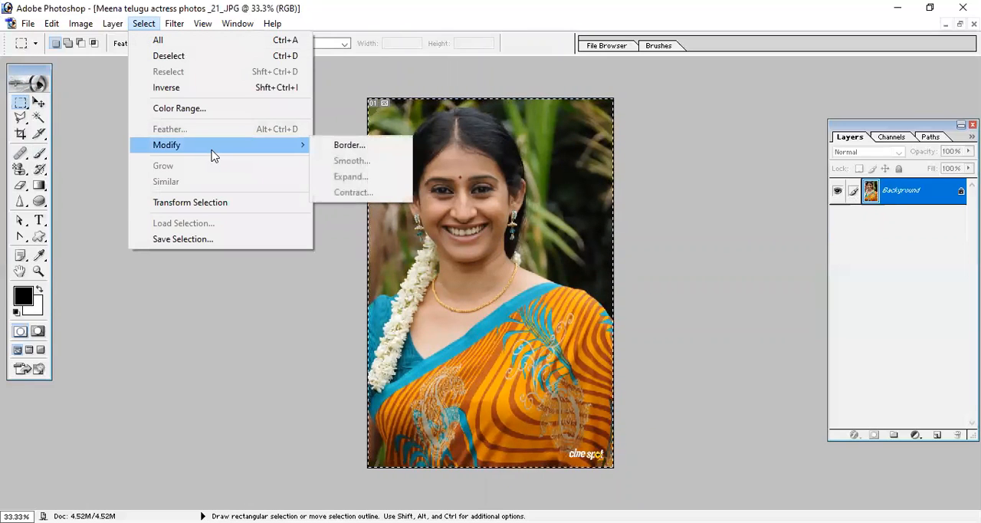
click(376, 147)
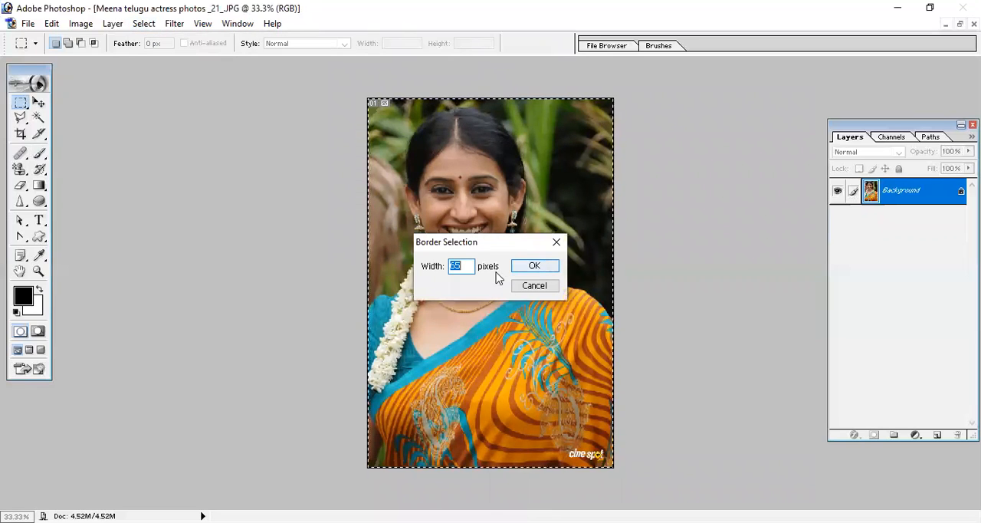
text(25)
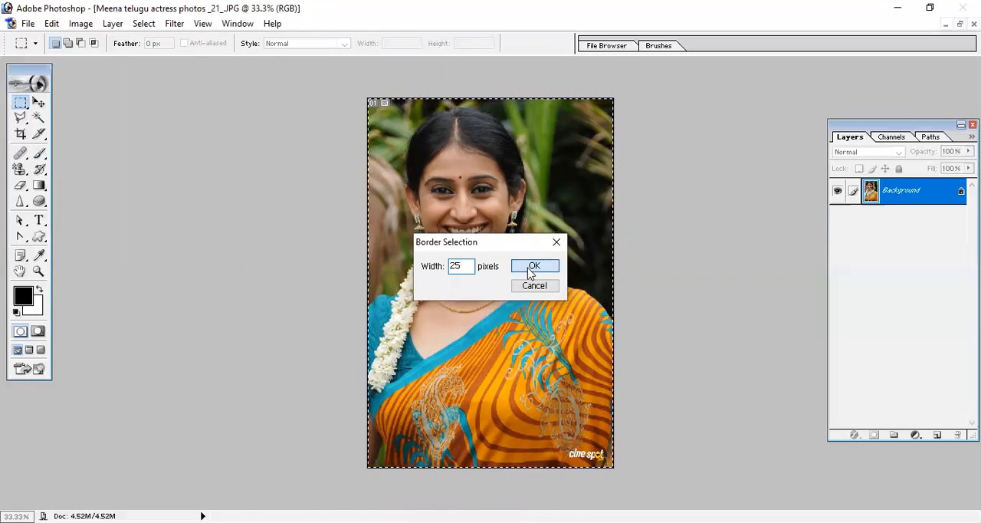
click(533, 266)
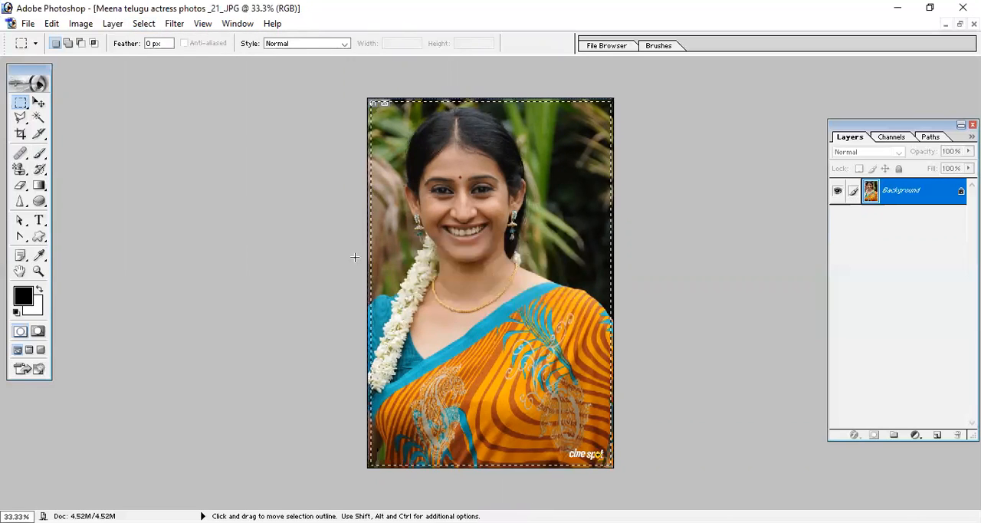
- Activate the Pattern Stamp tool and choose the newly defined eye pattern
click(39, 185)
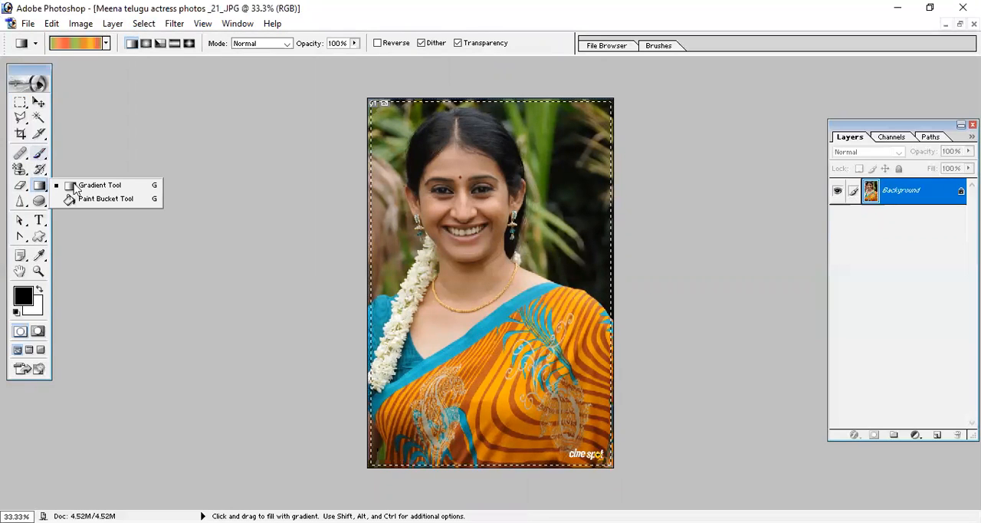
right_click(20, 170)
click(75, 184)
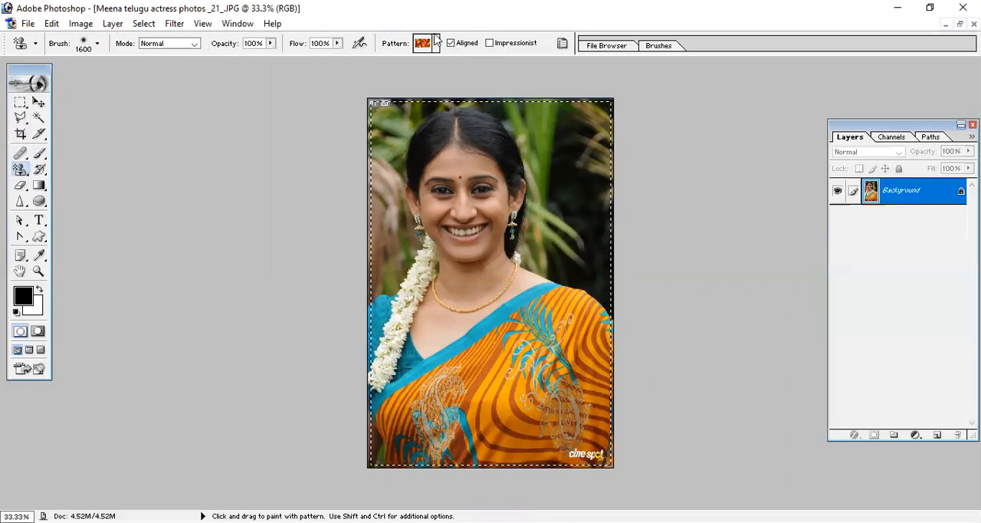
click(436, 43)
scroll(484, 138, down, 3)
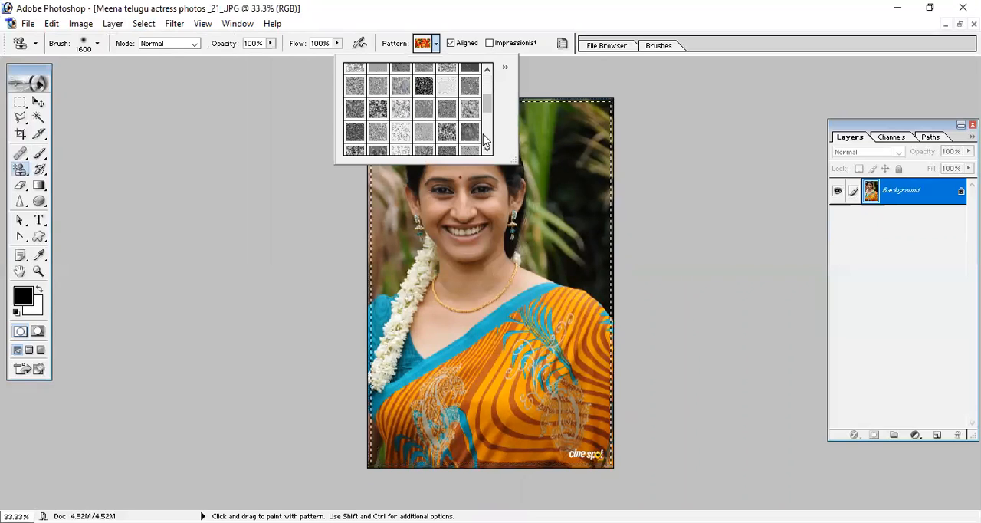
scroll(483, 140, down, 3)
scroll(462, 146, down, 1)
click(469, 144)
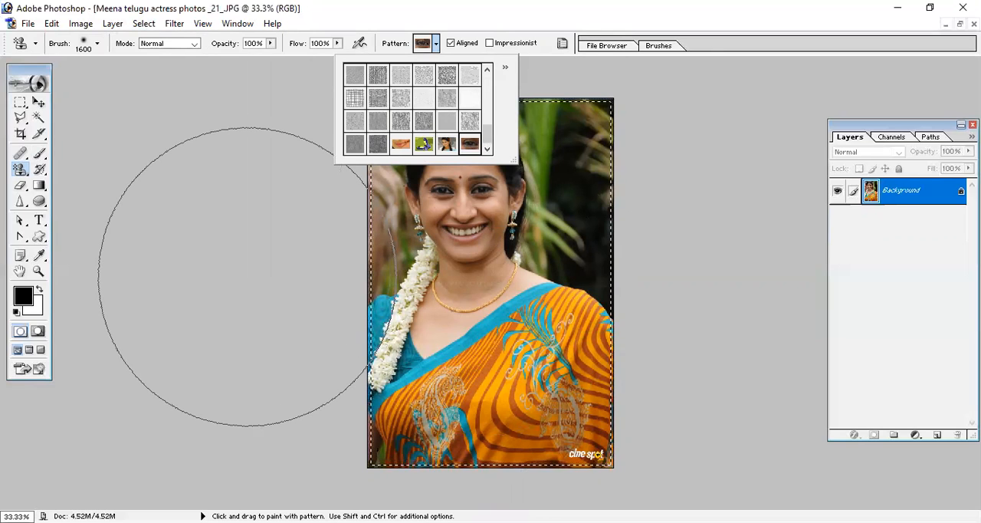
- Reduce the stamp brush to 300 px and paint the eye pattern over the photo, leaving the woman's face uncovered
click(248, 271)
key([)
key([)
key([)
key([)
key([)
key([)
key([)
key([)
key([)
key([)
key([)
key([)
key([)
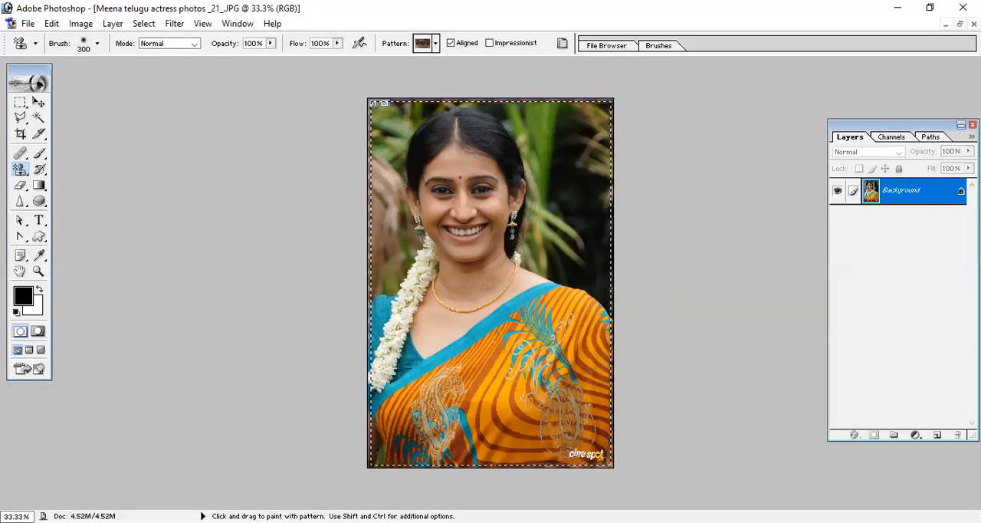
mouse_move(517, 409)
mouse_down()
mouse_move(497, 431)
mouse_move(396, 401)
mouse_move(408, 357)
mouse_move(601, 390)
mouse_move(453, 478)
mouse_move(376, 445)
mouse_up()
drag(549, 405, 526, 351)
mouse_move(345, 334)
mouse_down()
mouse_move(638, 297)
mouse_move(350, 310)
mouse_move(643, 309)
mouse_move(612, 306)
mouse_move(598, 210)
mouse_move(532, 98)
mouse_move(476, 71)
mouse_move(351, 86)
mouse_move(381, 272)
mouse_move(409, 299)
mouse_move(510, 291)
mouse_move(538, 242)
mouse_move(549, 142)
mouse_move(536, 86)
mouse_move(550, 99)
mouse_move(411, 81)
mouse_move(382, 110)
mouse_move(371, 194)
mouse_up()
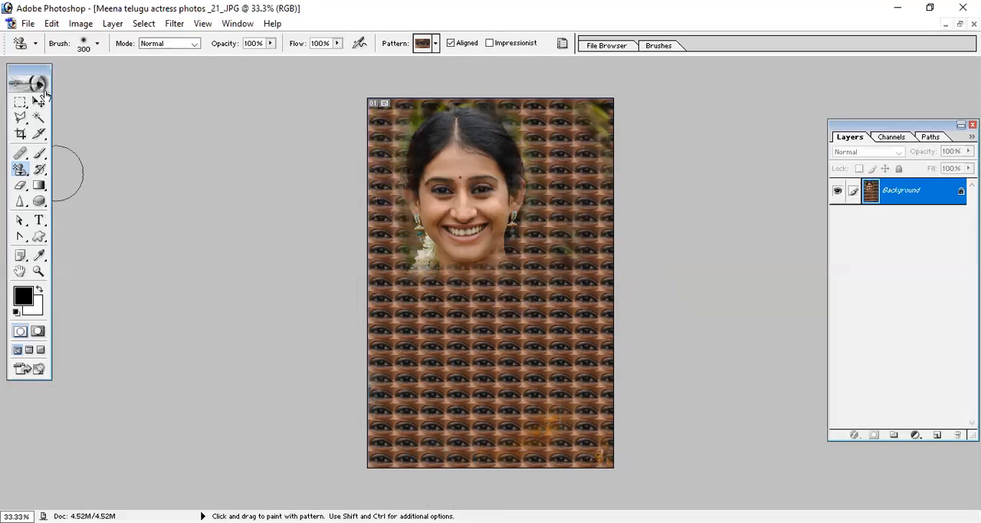
click(82, 24)
mouse_move(51, 24)
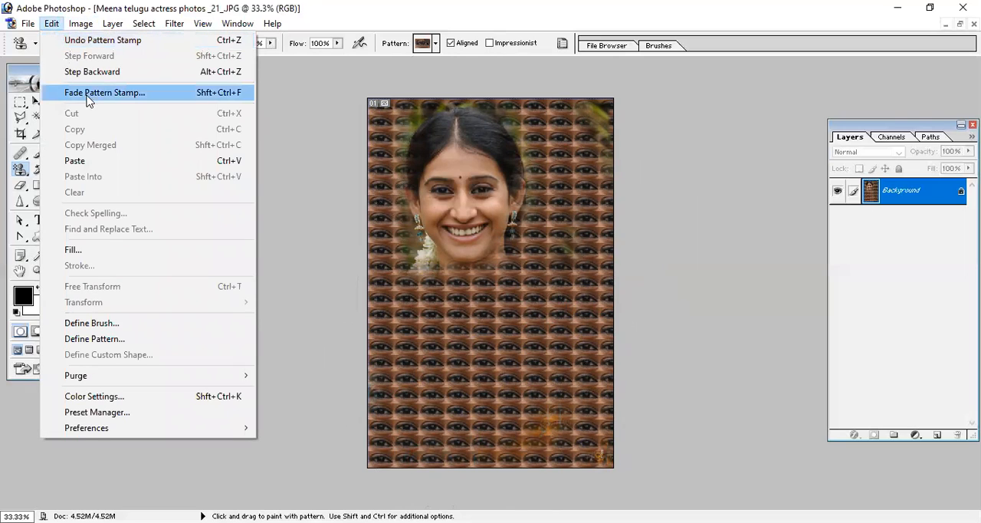
click(394, 30)
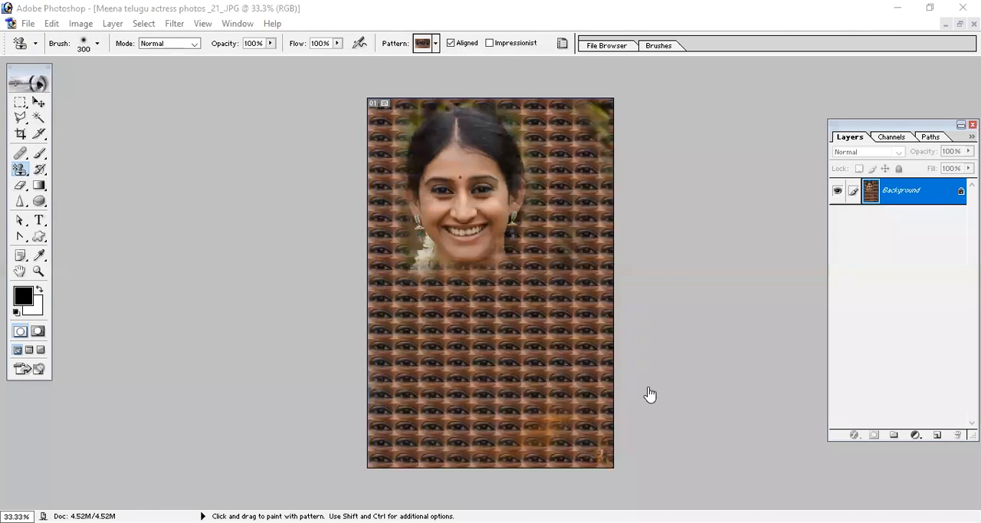
- Switch to Chrome and preview the Sri Saikrupa Degree College Mega Jobmela banner from the jobmela flex image results
key(alt+Tab)
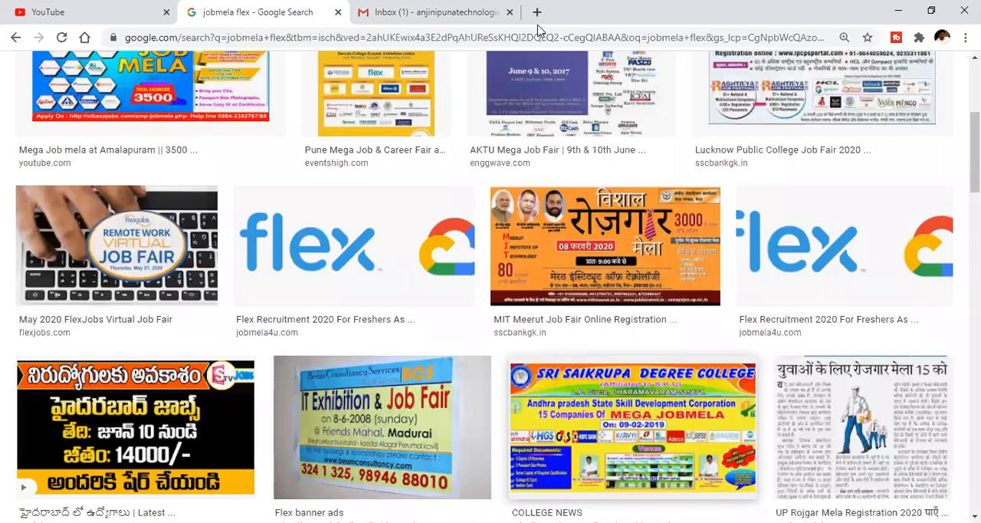
scroll(538, 30, up, 3)
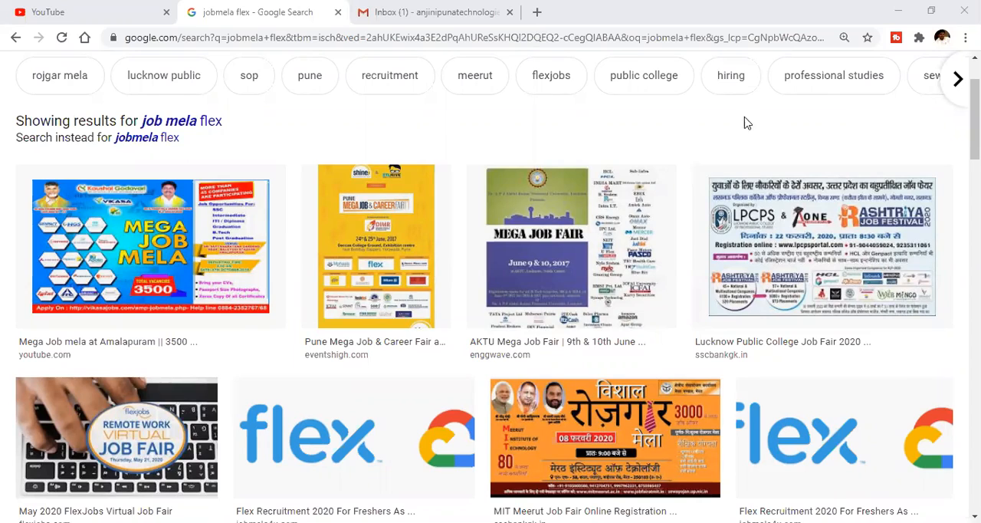
scroll(640, 391, down, 5)
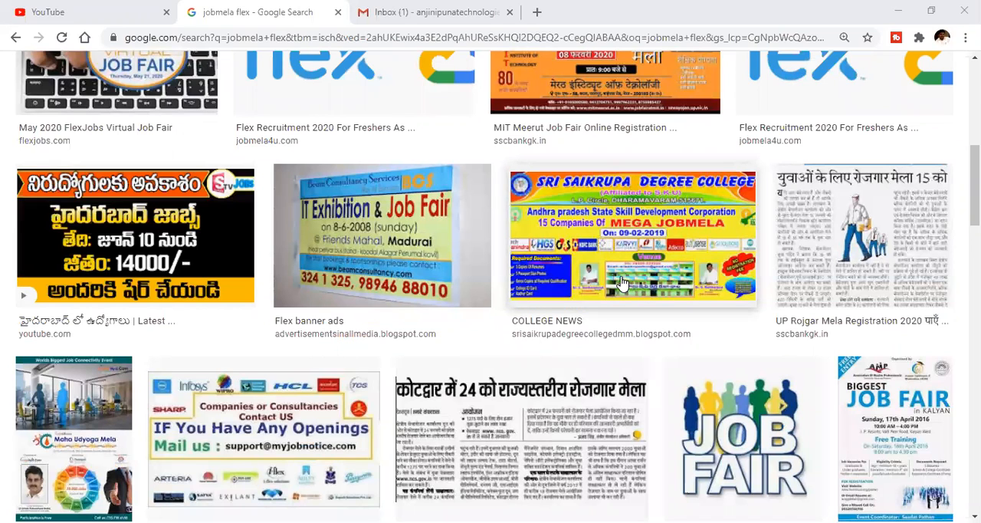
scroll(616, 280, up, 3)
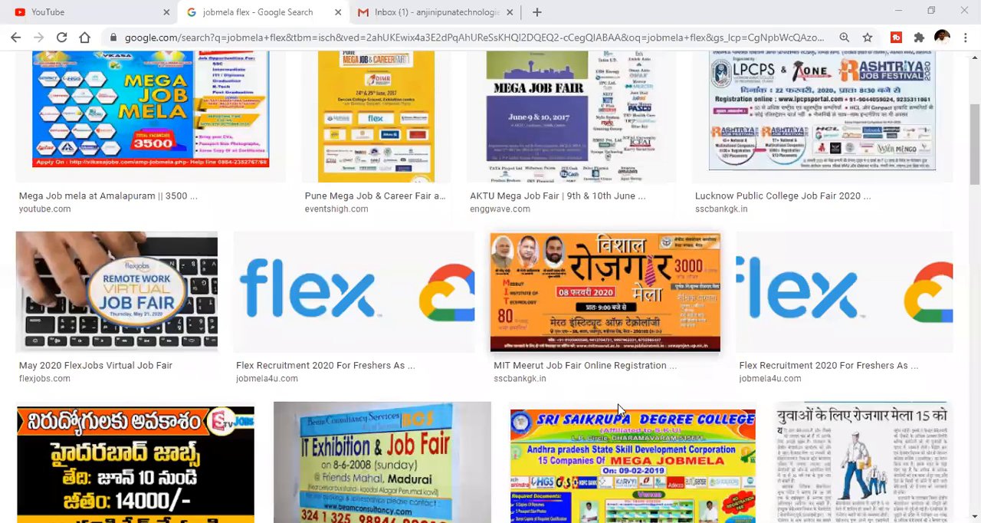
scroll(623, 418, up, 1)
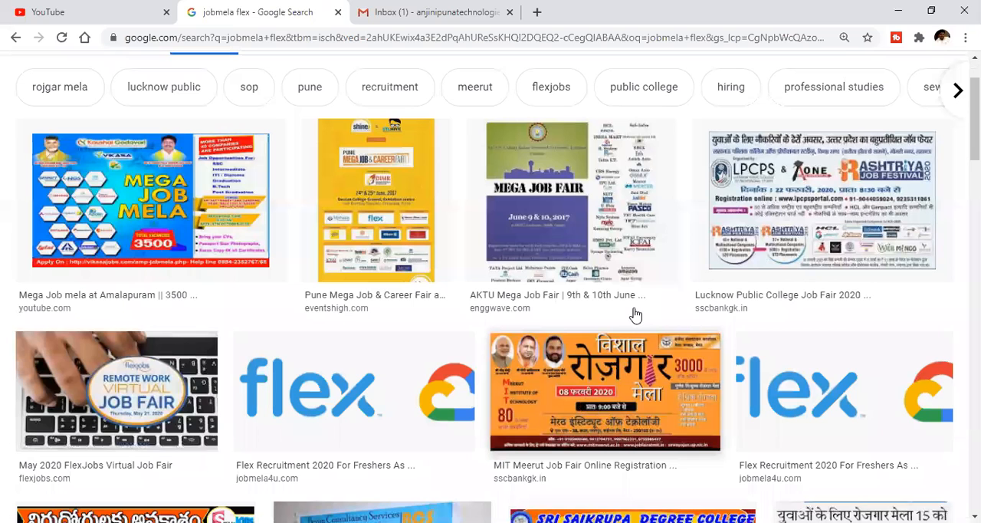
scroll(724, 326, down, 3)
click(724, 325)
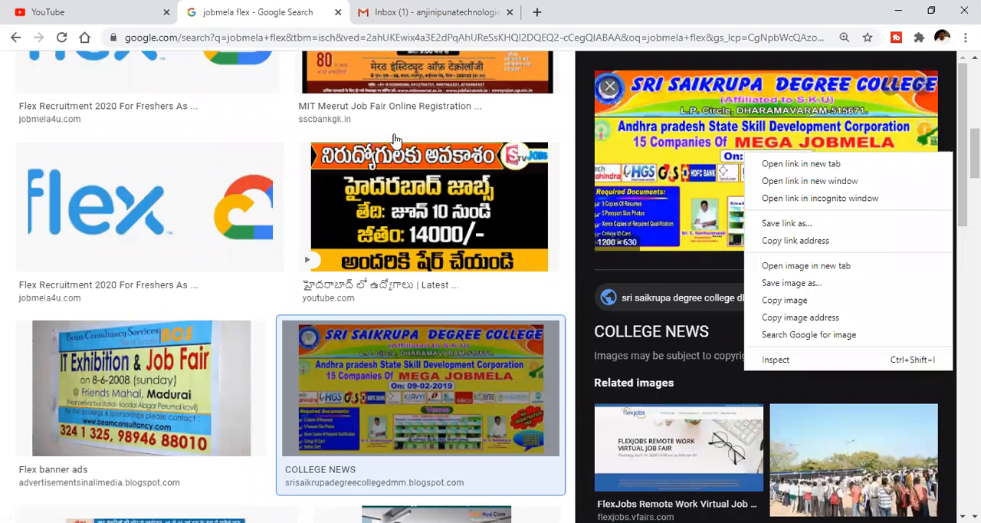
click(396, 134)
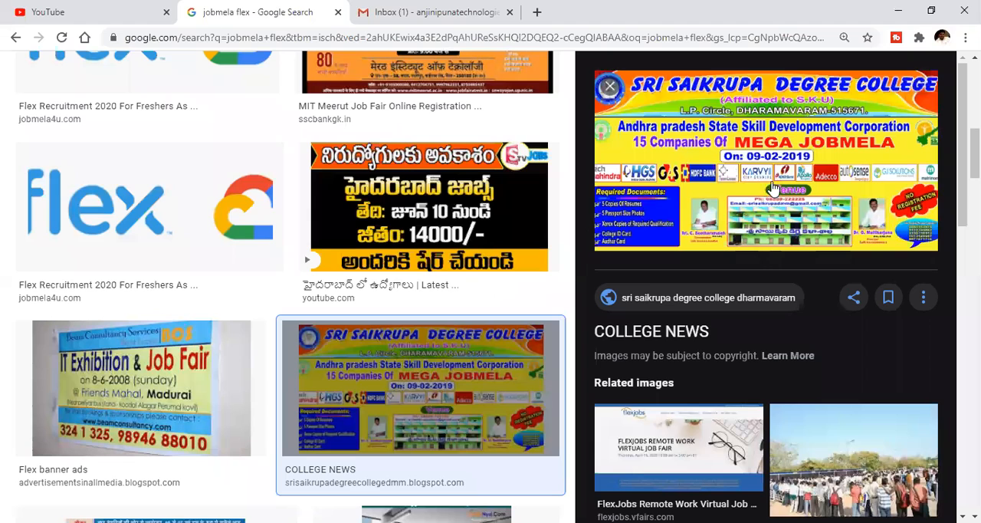
- Open the banner's College News source page from the image preview and show the banner enlarged there
click(742, 153)
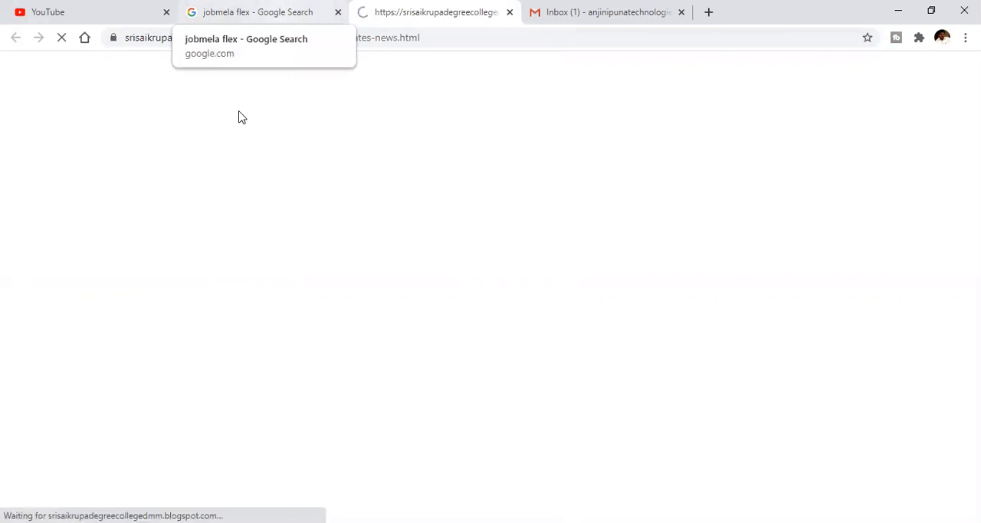
click(256, 13)
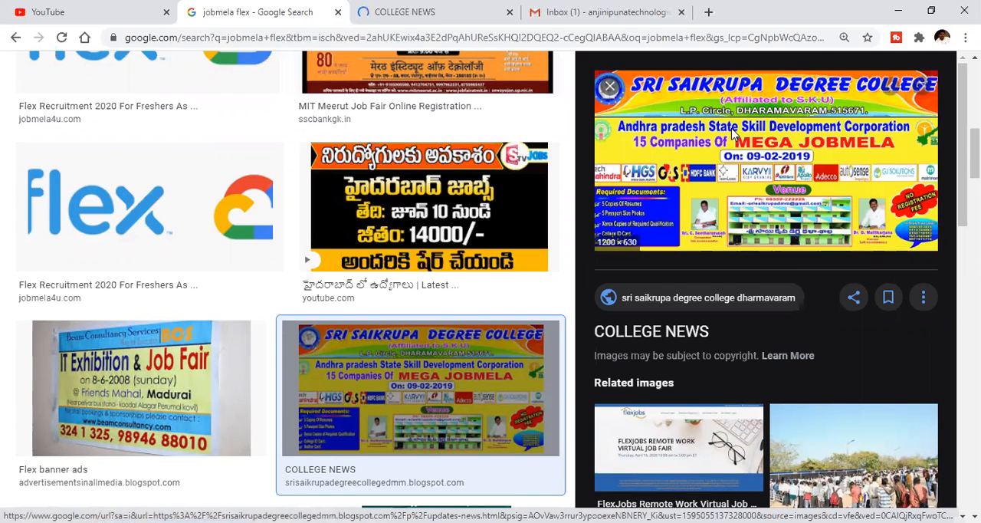
right_click(730, 130)
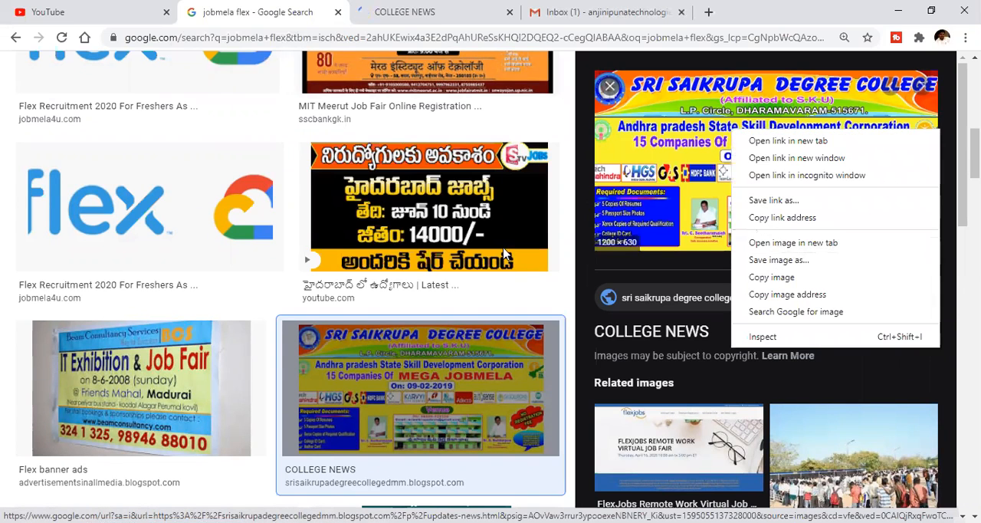
click(628, 146)
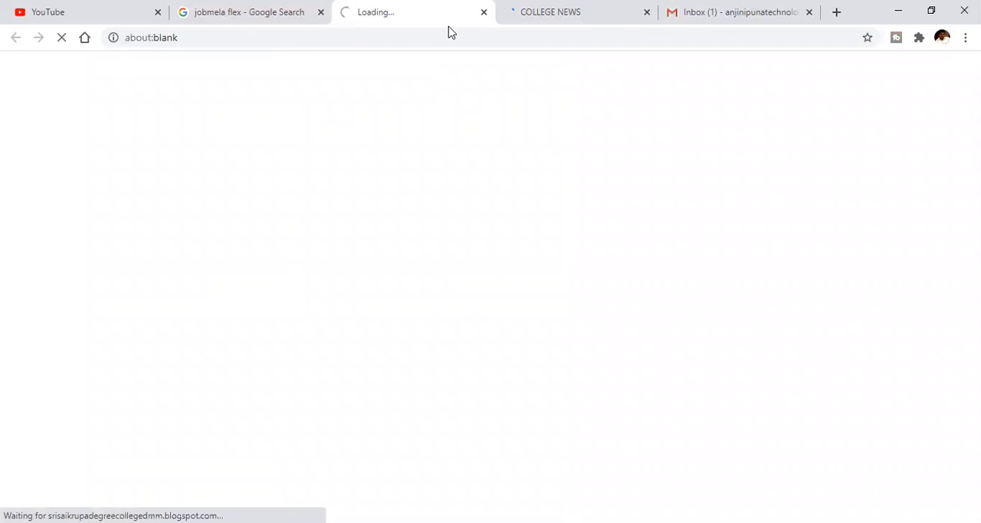
click(131, 11)
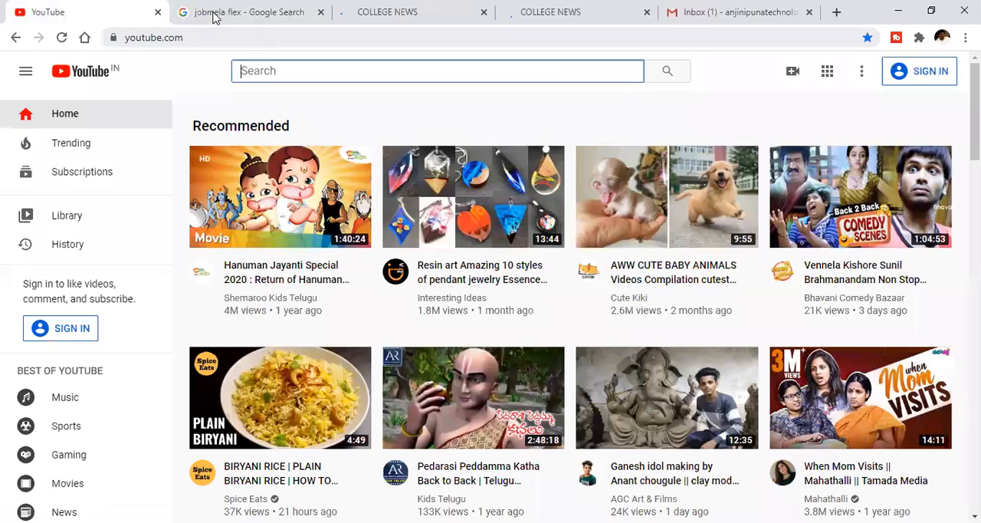
click(253, 17)
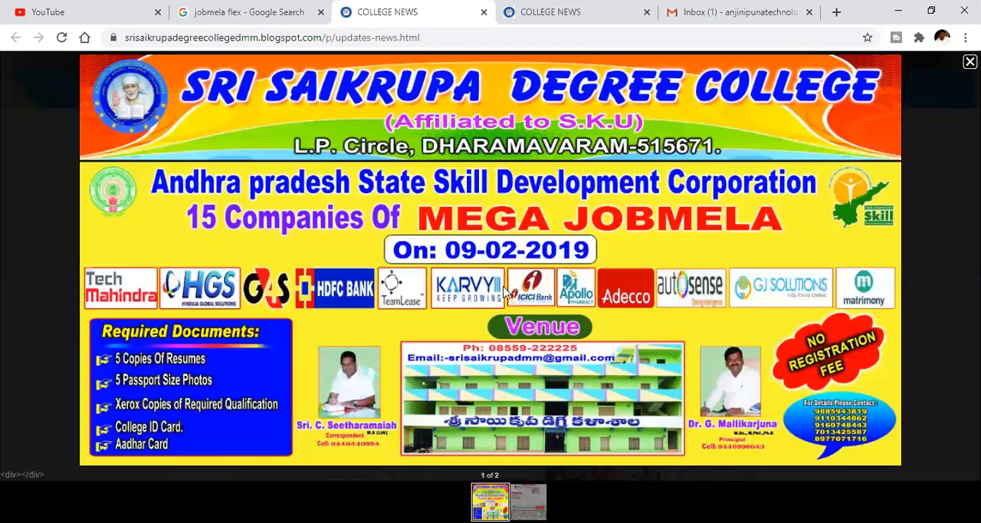
- Save the enlarged banner to Downloads as a JPEG image named job mela flex and close the enlarged view
click(154, 227)
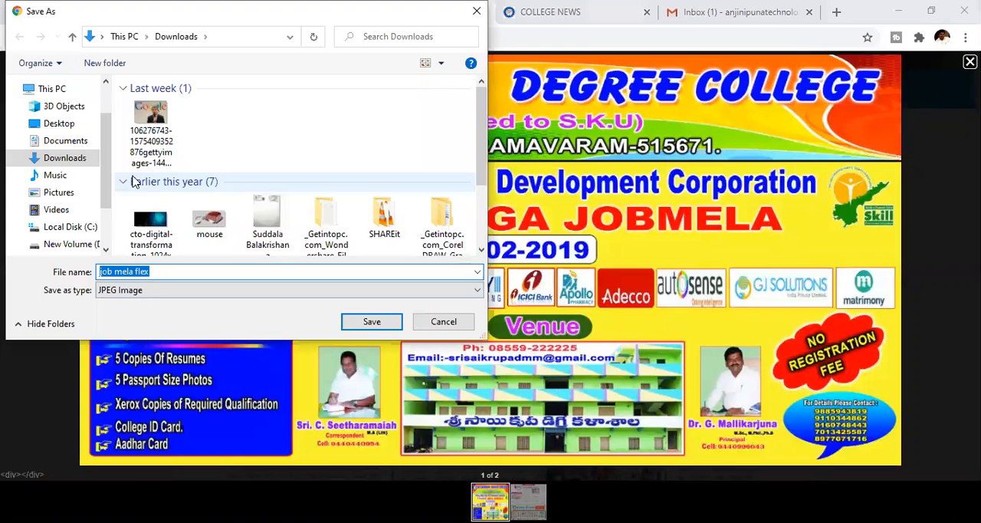
click(372, 323)
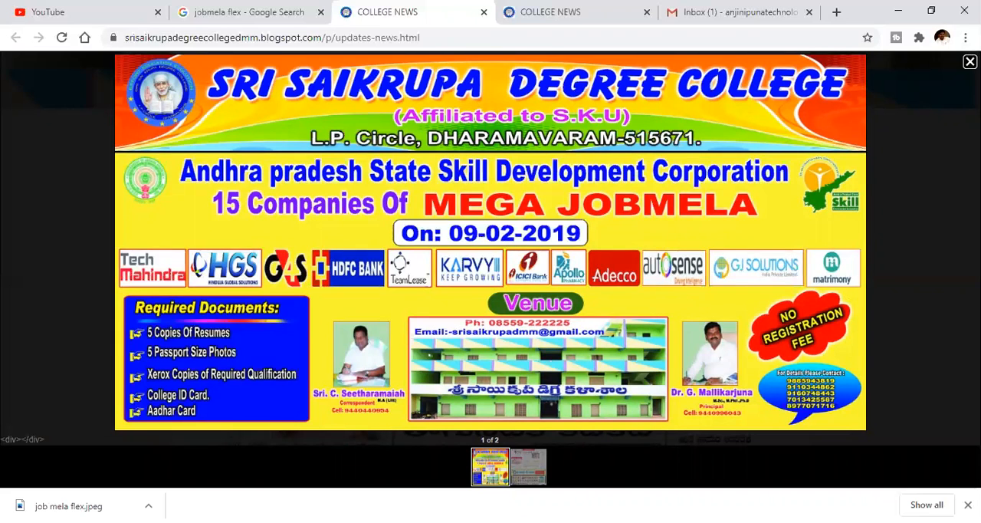
click(641, 228)
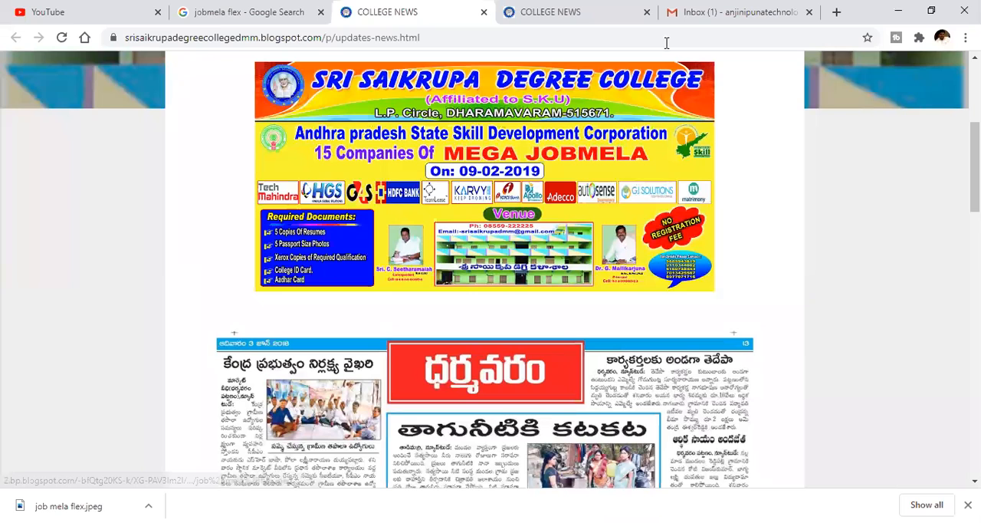
scroll(667, 43, up, 3)
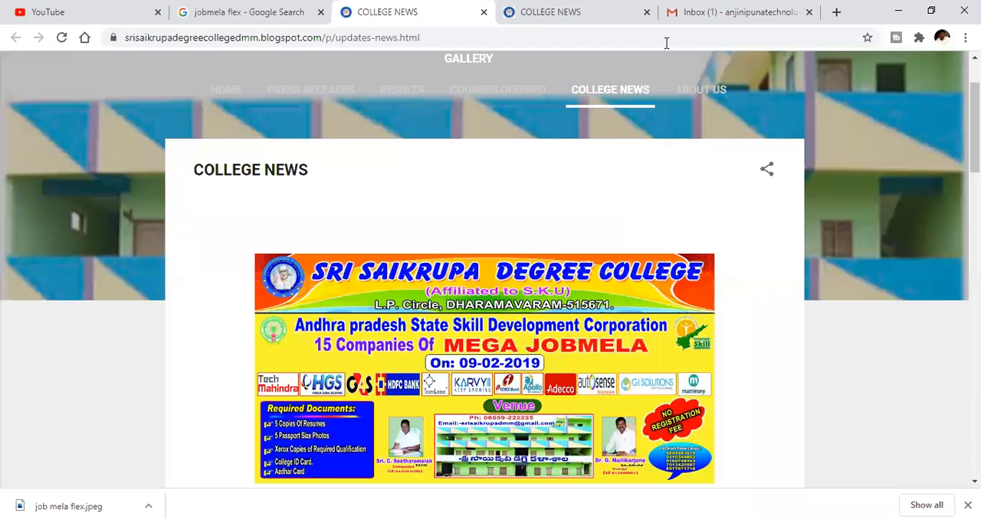